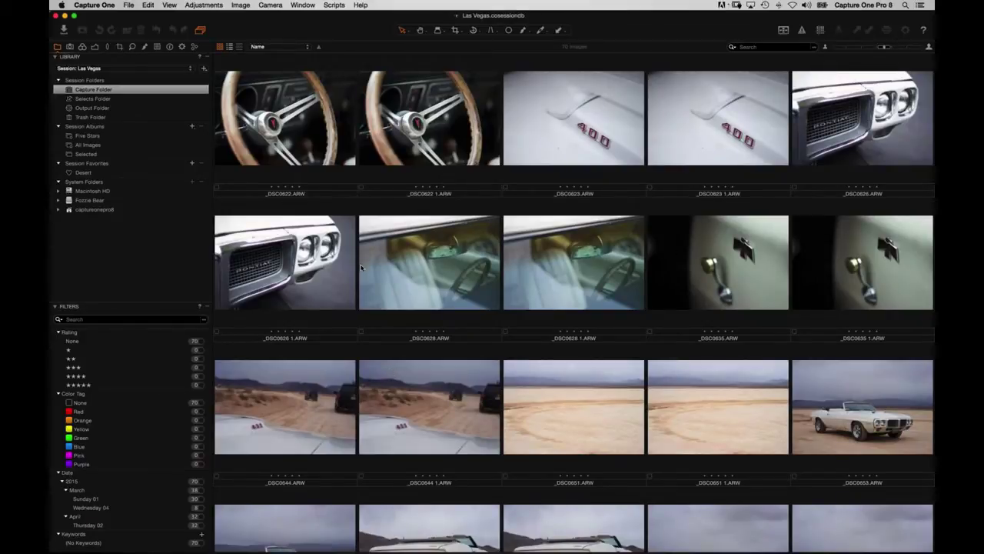
# - Start a new catalog in the Pictures folder, naming it with the owner's first name followed by "Catalog"
pyautogui.click(129, 5)
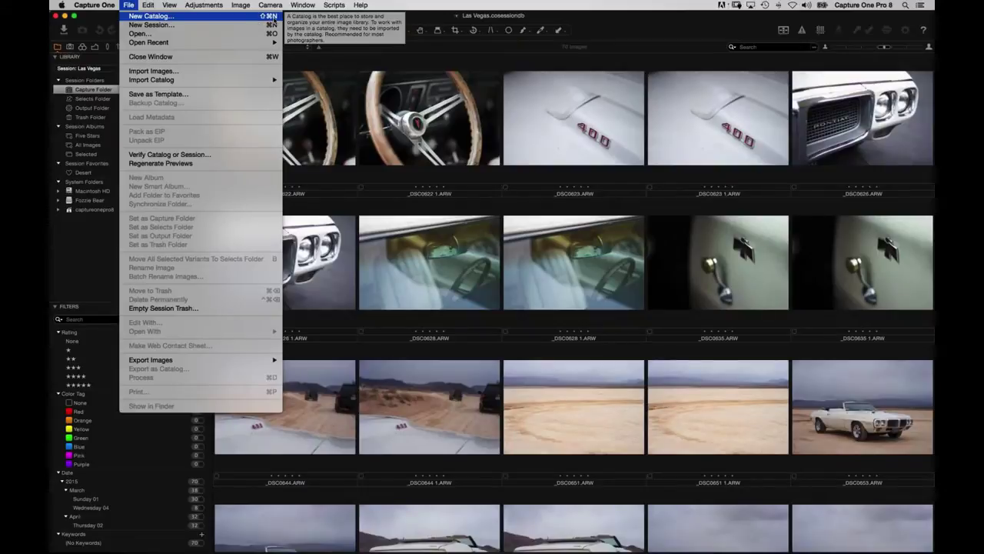
pyautogui.click(235, 17)
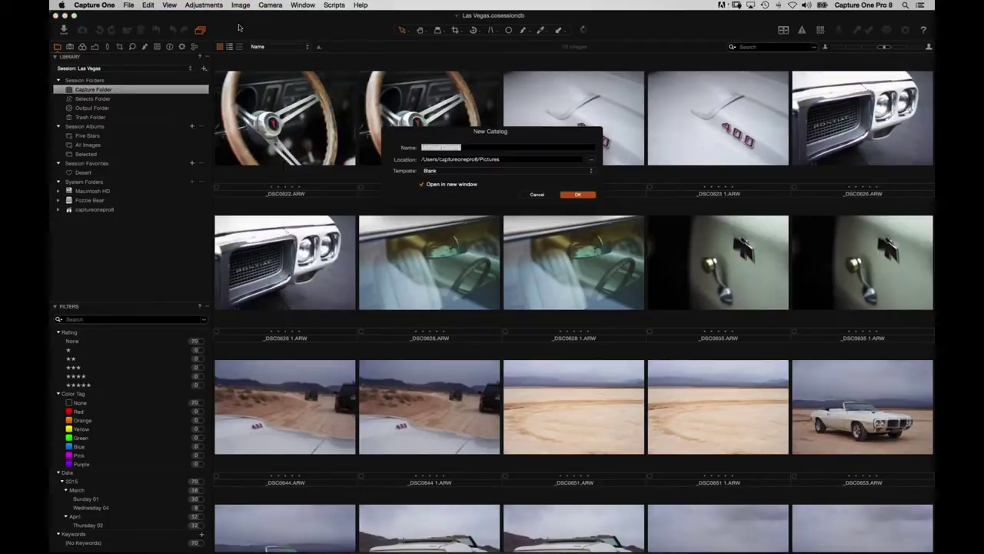
pyautogui.write('Webina')
pyautogui.press('BackSpace')
pyautogui.press('BackSpace')
pyautogui.press('BackSpace')
pyautogui.press('BackSpace')
pyautogui.press('BackSpace')
pyautogui.press('BackSpace')
pyautogui.press('BackSpace')
pyautogui.write("David's Car")
pyautogui.click(592, 159)
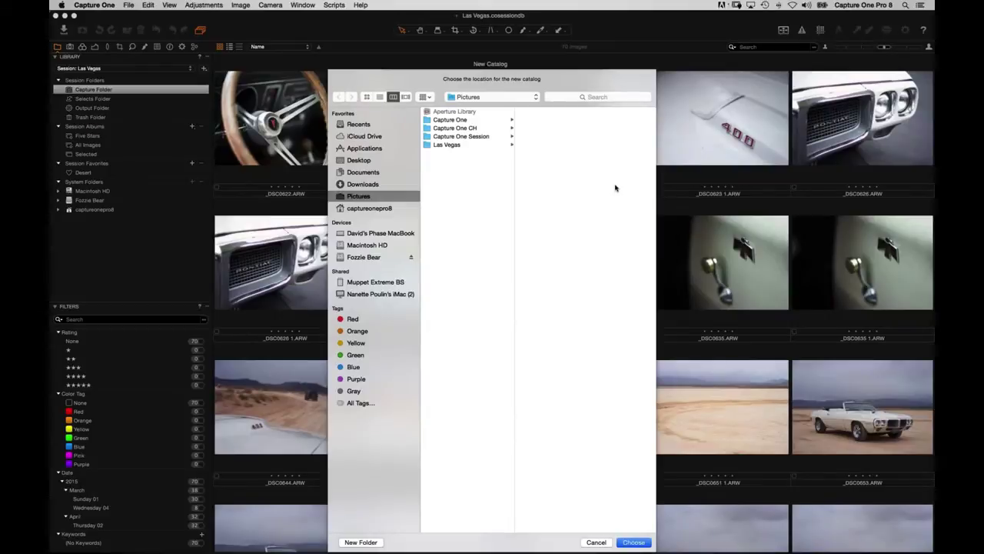
pyautogui.press('Return')
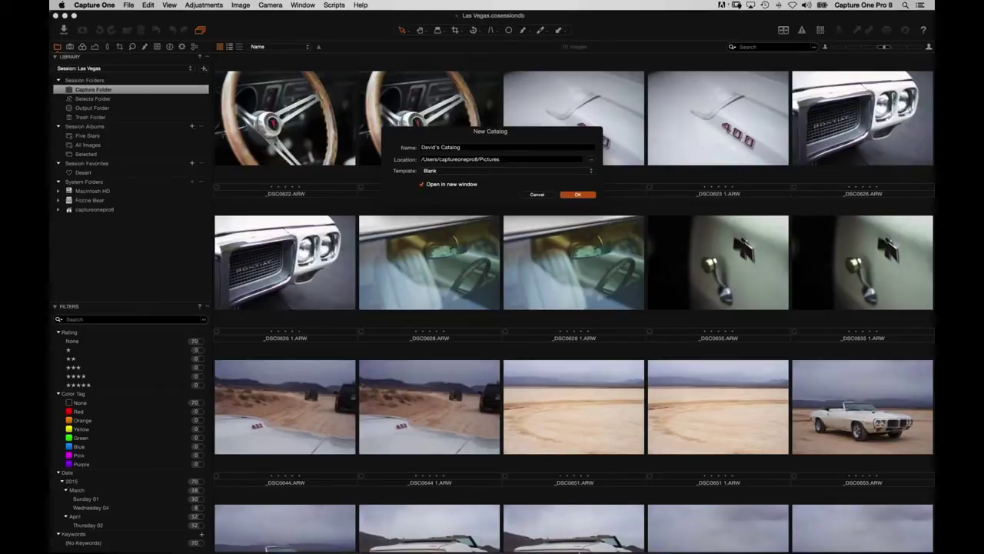
# - Set the Mouse Locator trigger delay to 5 minutes in System Preferences
pyautogui.click(548, 533)
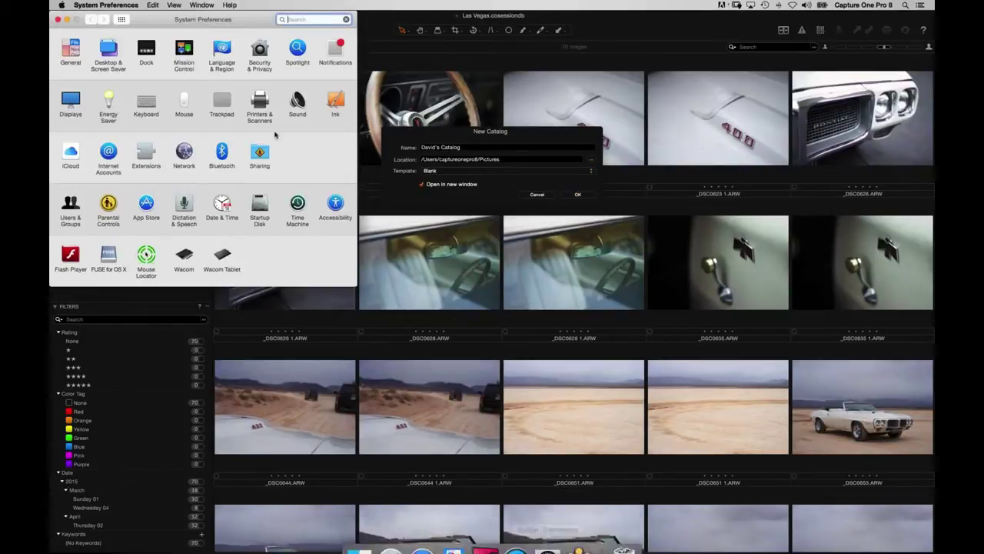
pyautogui.click(147, 257)
pyautogui.click(273, 79)
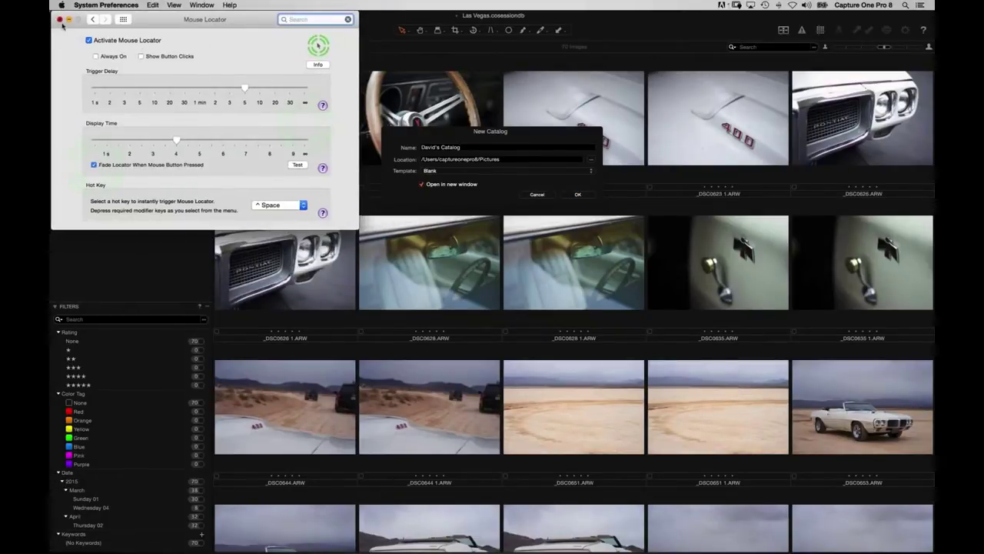
pyautogui.click(60, 20)
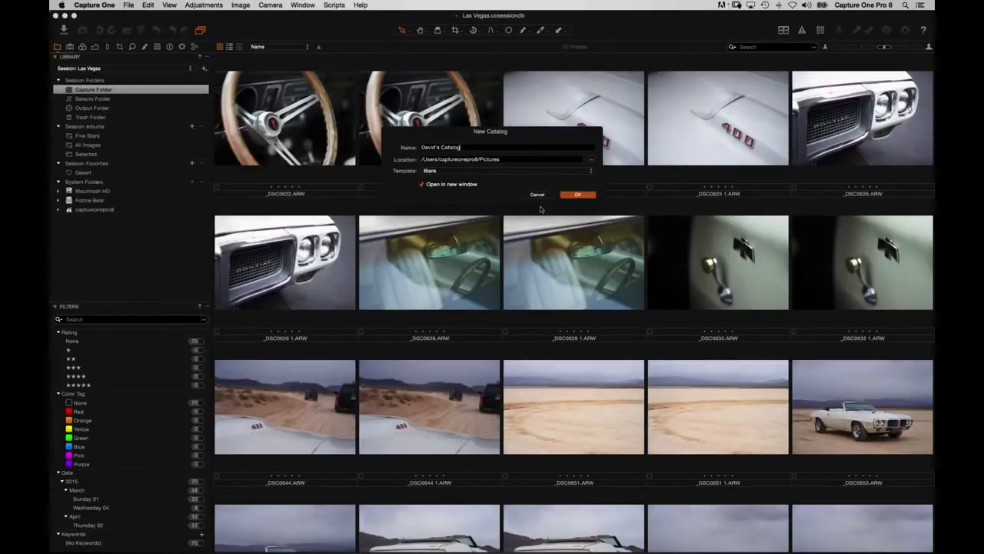
# - Create the catalog in a new subfolder of Pictures named Webinar Wednesday
pyautogui.click(592, 158)
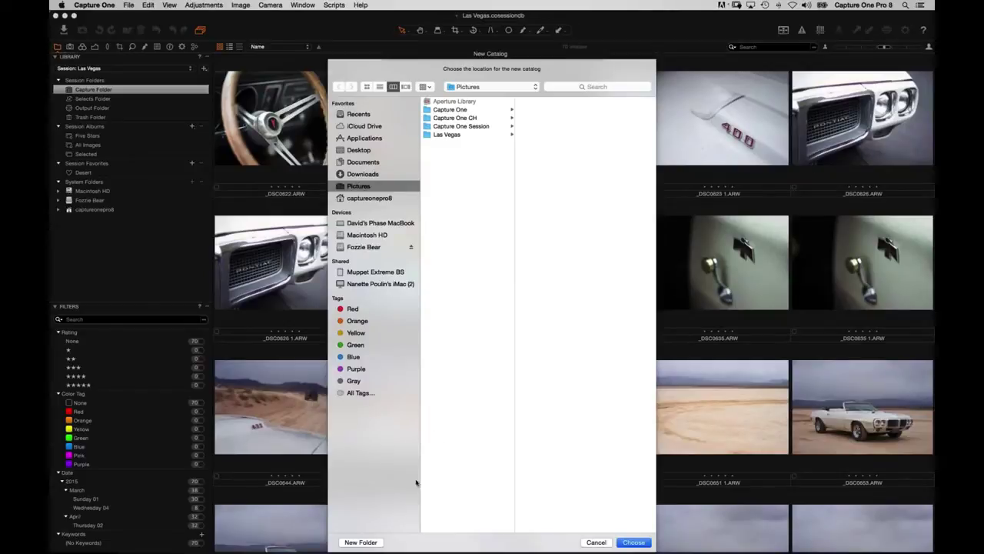
pyautogui.click(372, 544)
pyautogui.write('Webinar Wesd')
pyautogui.press('BackSpace')
pyautogui.write('nesda')
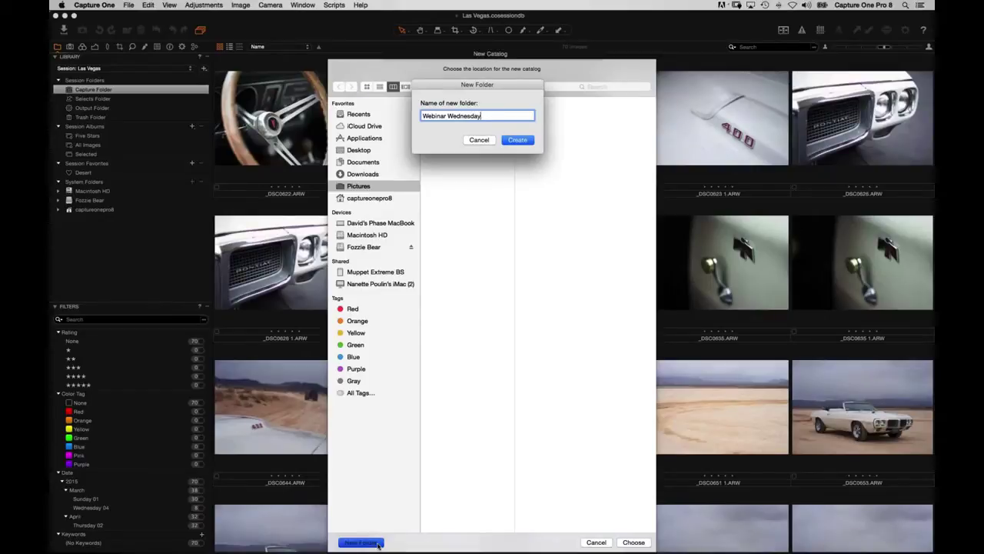
pyautogui.write('y')
pyautogui.press('Return')
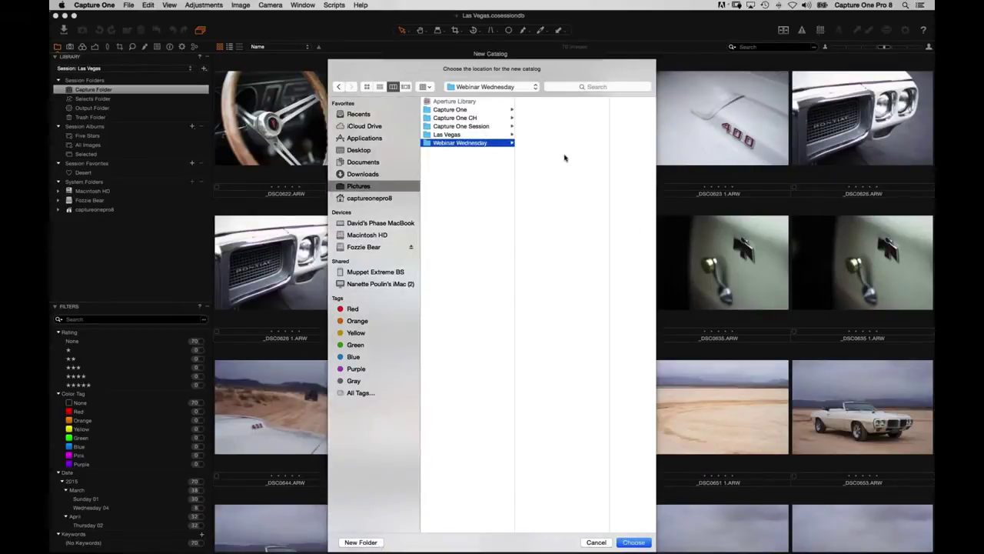
pyautogui.click(642, 543)
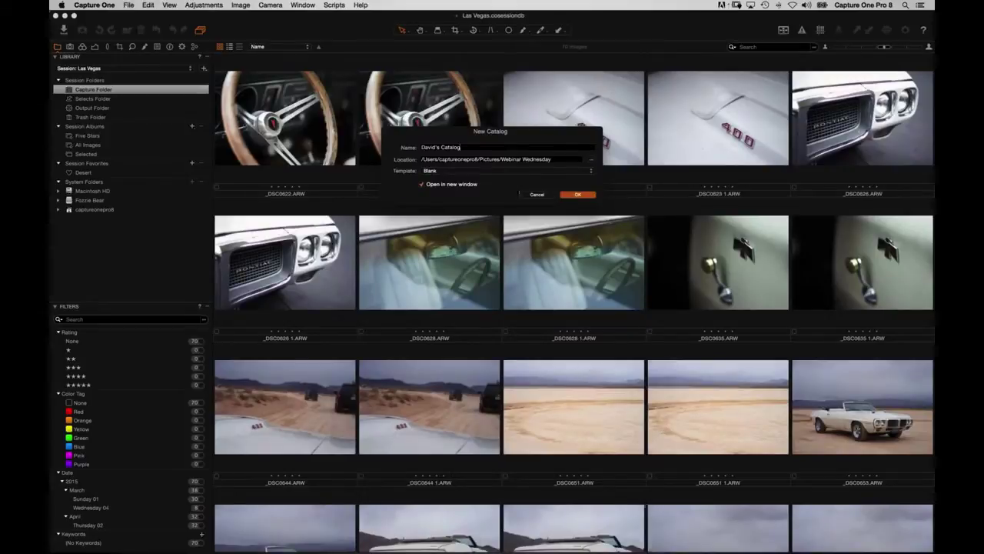
pyautogui.click(578, 195)
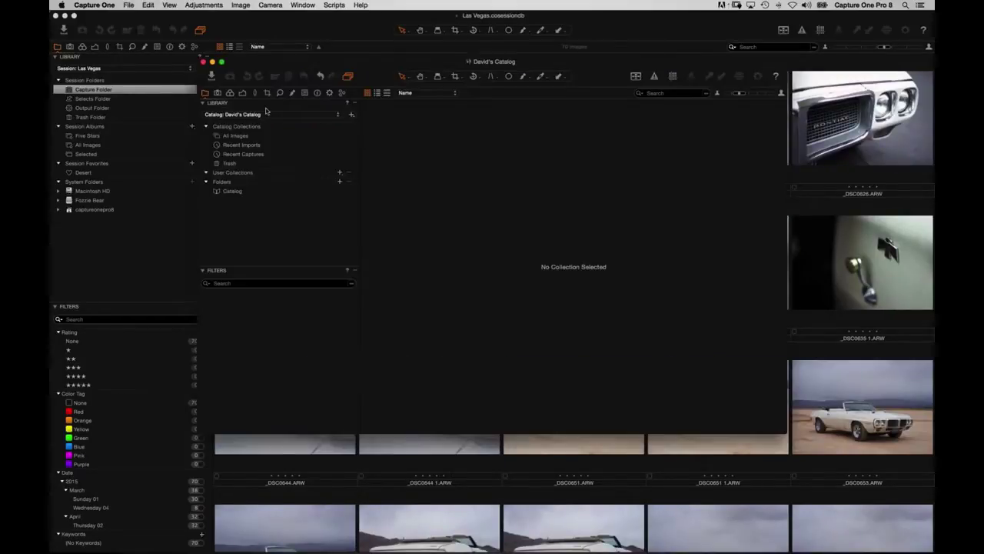
# - Close the Las Vegas session window and enlarge the new catalog's window to fill the screen
pyautogui.moveTo(281, 56); pyautogui.dragTo(283, 77)
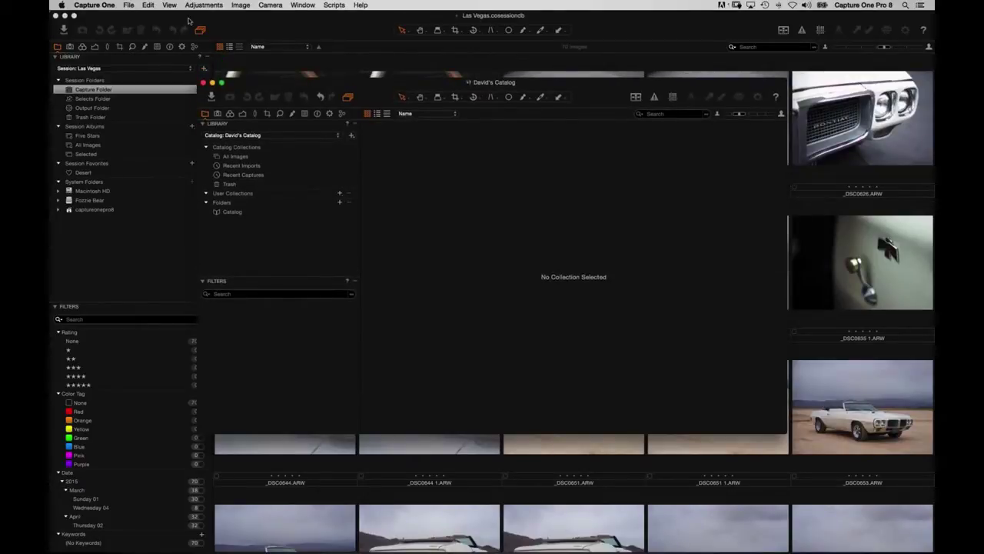
pyautogui.click(55, 16)
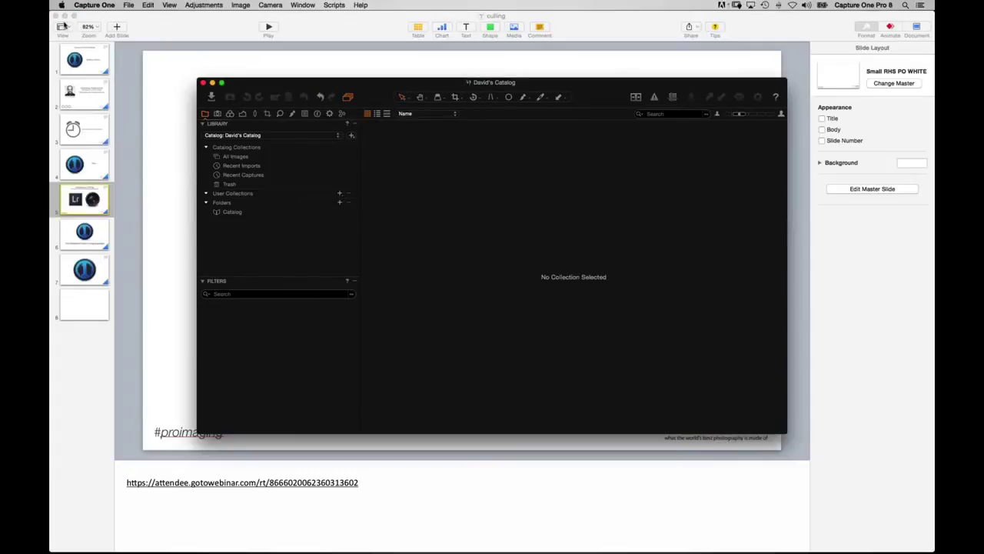
pyautogui.click(221, 82)
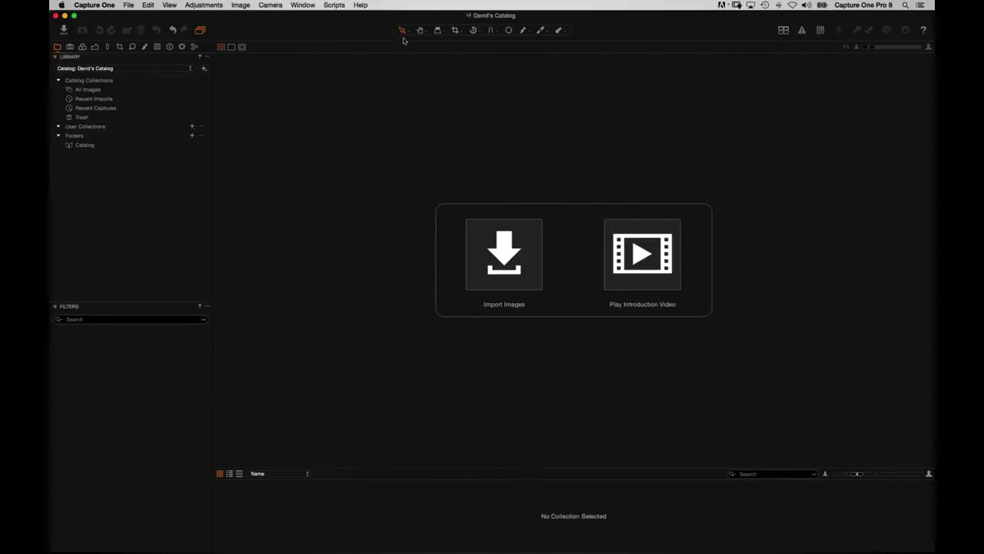
# - Reveal the catalog's Webinar Wednesday folder in Finder and inspect the catalog file stored there
pyautogui.keyDown('super'); pyautogui.click(468, 16); pyautogui.keyUp('super')
pyautogui.click(500, 34)
pyautogui.click(498, 125)
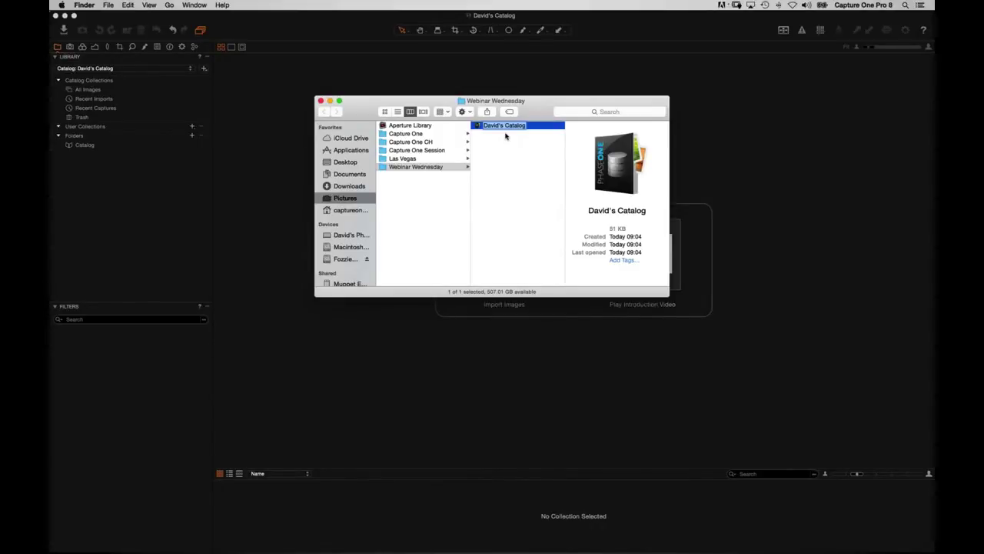
pyautogui.click(526, 185)
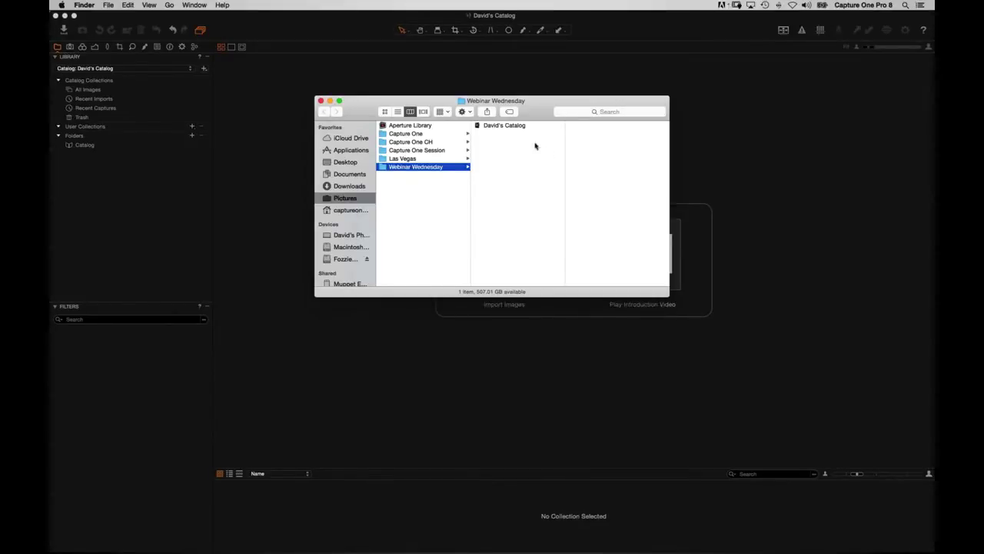
pyautogui.moveTo(521, 110); pyautogui.dragTo(596, 159)
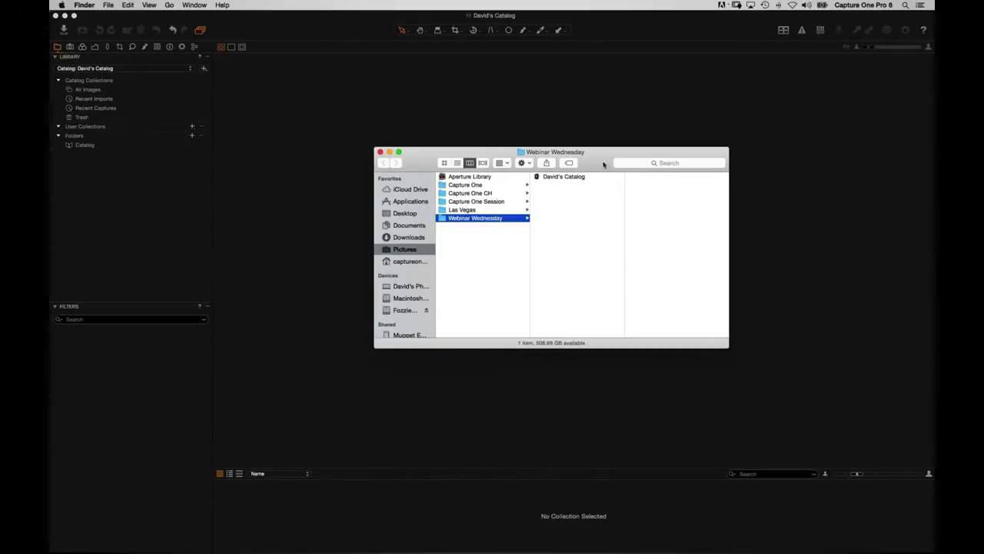
pyautogui.moveTo(594, 163); pyautogui.dragTo(591, 168)
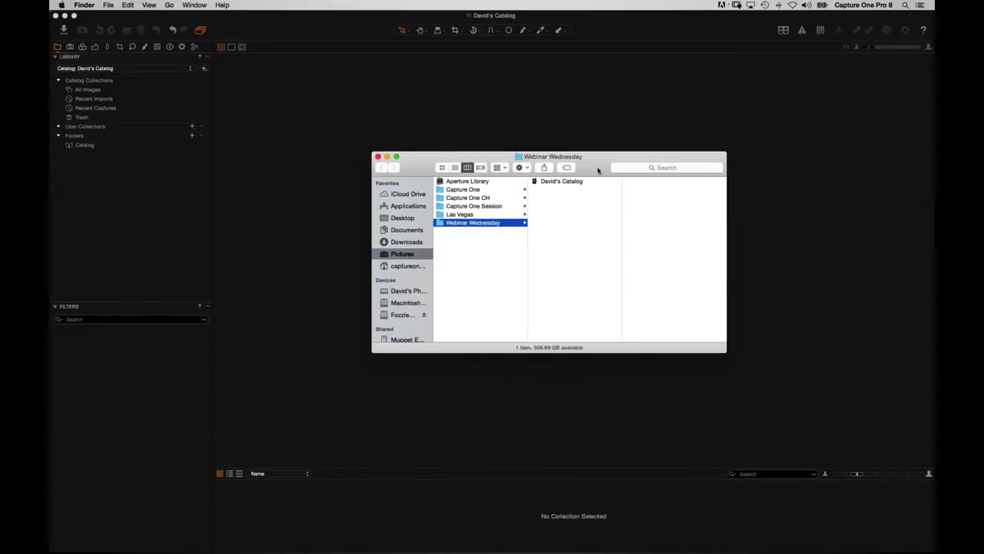
pyautogui.moveTo(598, 170)
pyautogui.mouseDown()
pyautogui.moveTo(619, 223)
pyautogui.moveTo(610, 184)
pyautogui.mouseUp()
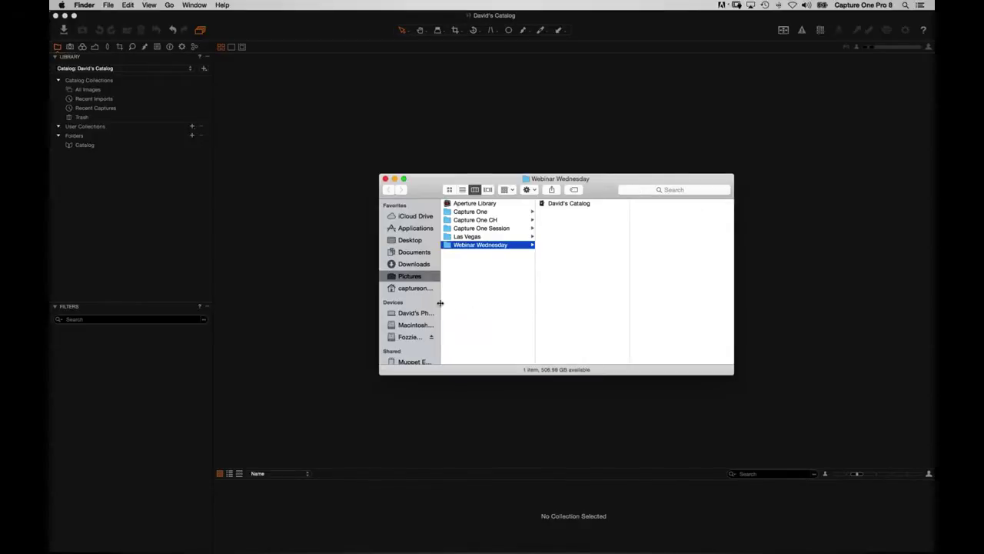
pyautogui.click(305, 255)
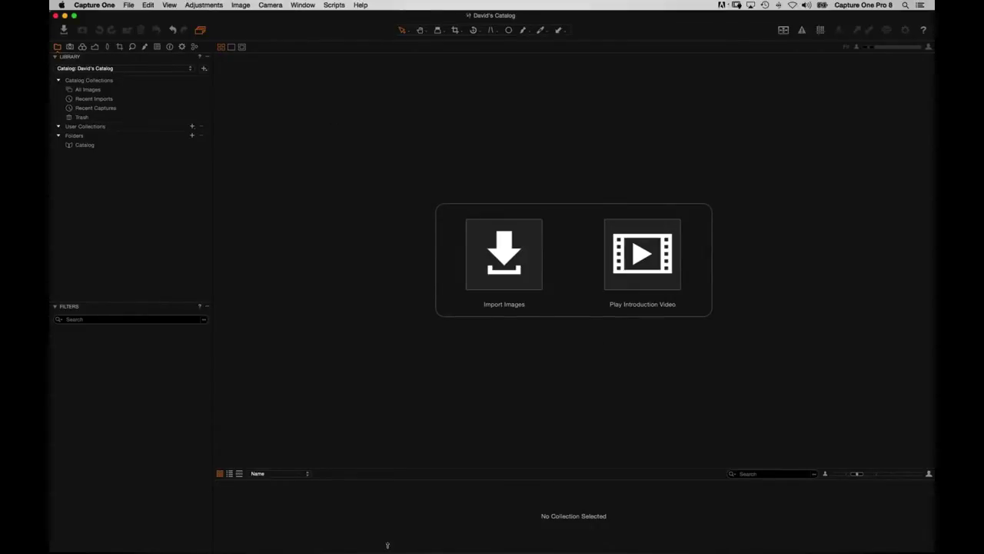
# - Switch to Finder and browse the NO NAME memory card's DCIM folder down to the images in 100MSDCF
pyautogui.moveTo(388, 548)
pyautogui.click(360, 545)
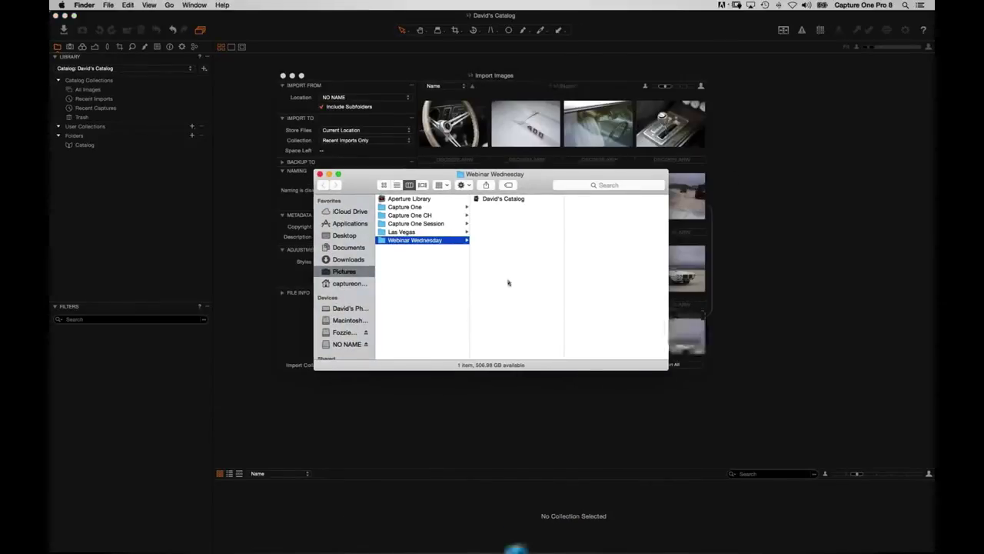
pyautogui.click(350, 344)
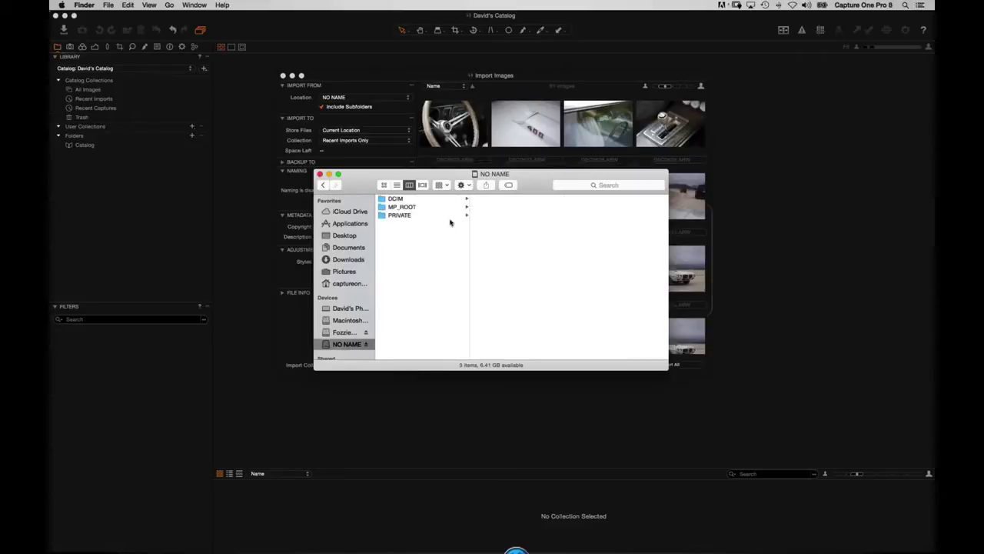
pyautogui.click(428, 200)
pyautogui.click(496, 198)
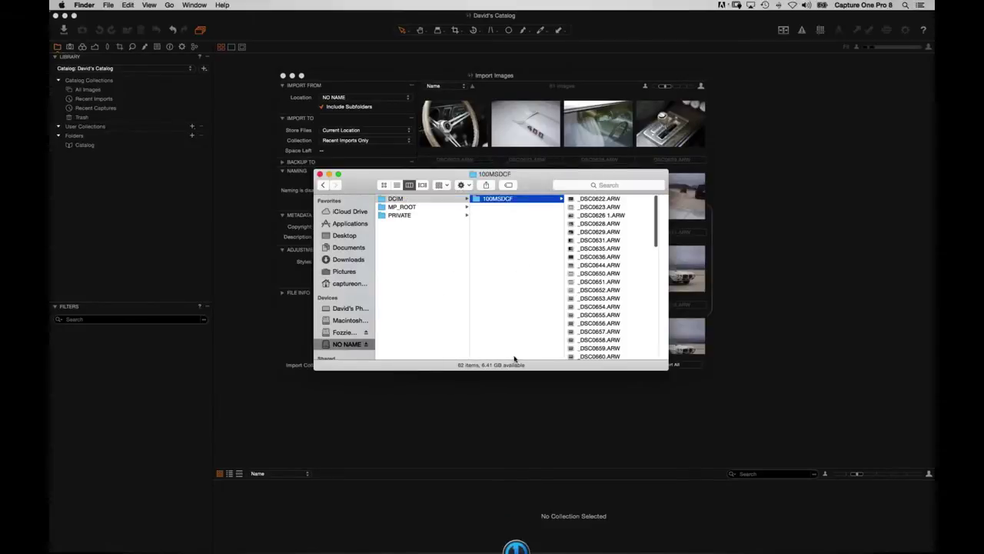
pyautogui.click(320, 174)
# - Enlarge and reposition the import window, expanding the Backup To and File Info sections and collapsing Naming
pyautogui.click(352, 76)
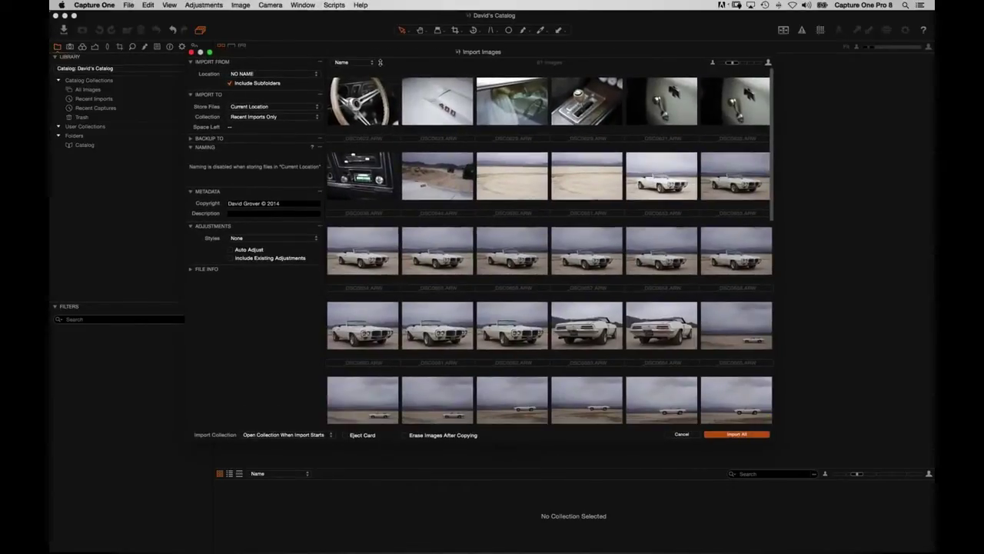
pyautogui.moveTo(308, 55); pyautogui.dragTo(343, 66)
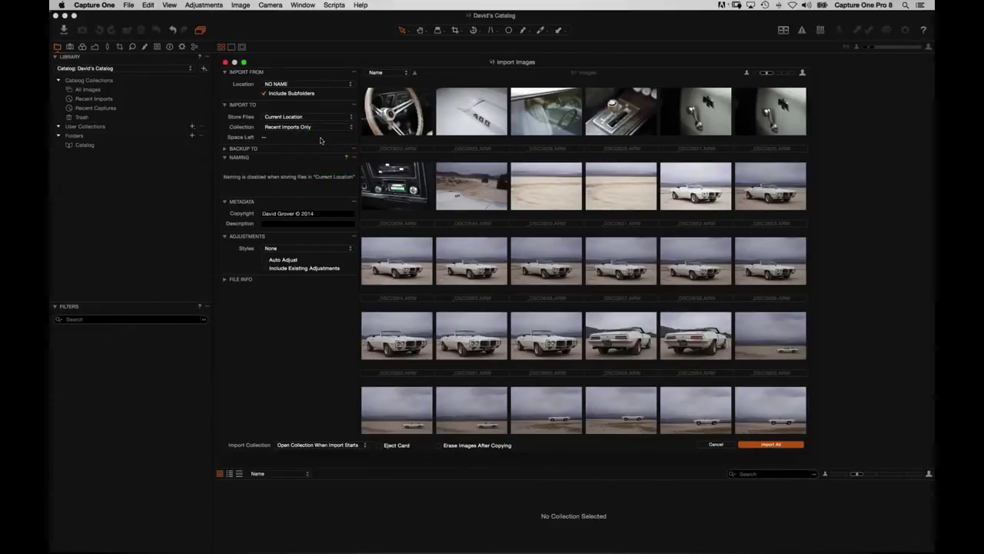
pyautogui.click(225, 158)
pyautogui.click(245, 149)
pyautogui.click(262, 268)
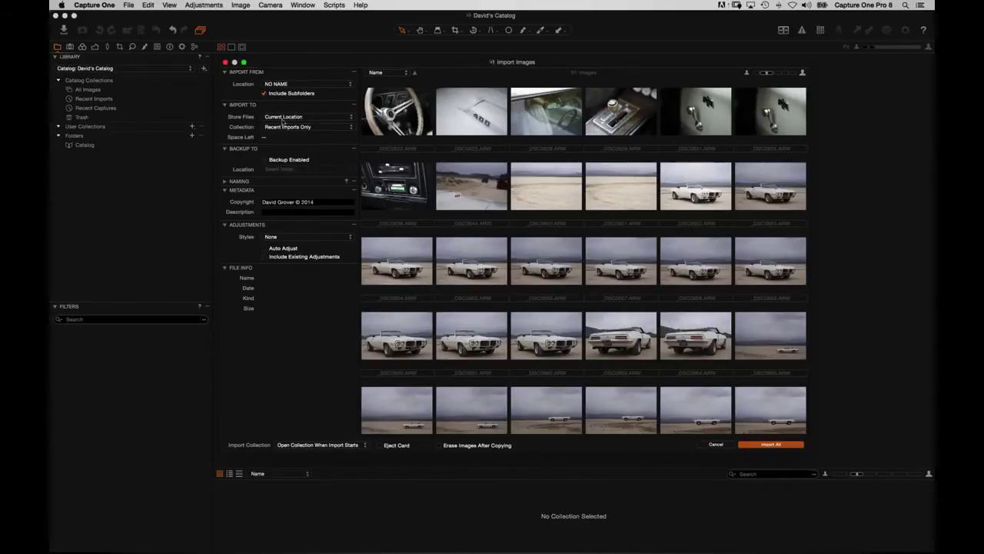
# - Set the import to store the files Inside Catalog
pyautogui.click(246, 120)
pyautogui.click(299, 118)
pyautogui.click(306, 125)
# - Switch to Finder and look at the catalog file inside the Webinar Wednesday folder in Pictures
pyautogui.press('super+Tab')
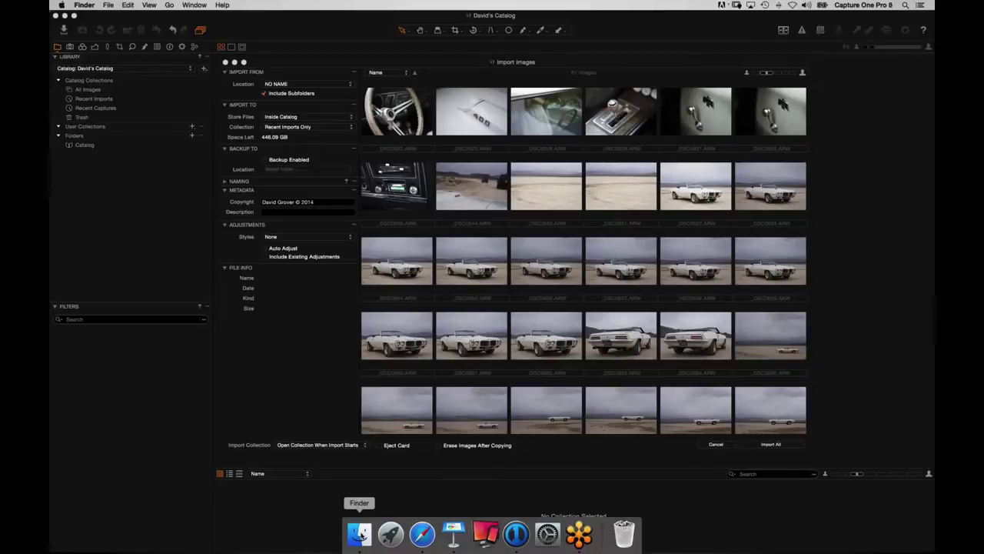
pyautogui.click(359, 536)
pyautogui.click(424, 175)
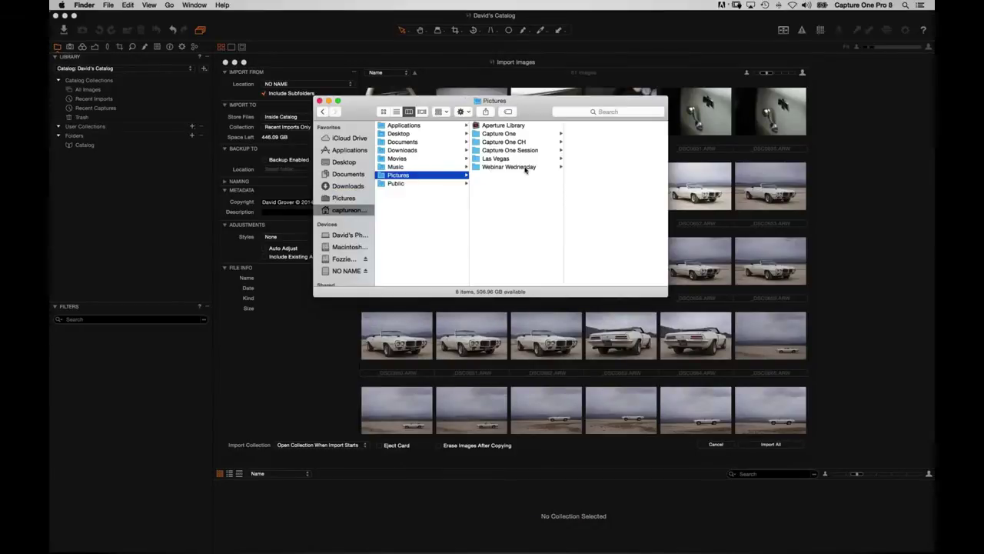
pyautogui.click(527, 167)
pyautogui.click(597, 125)
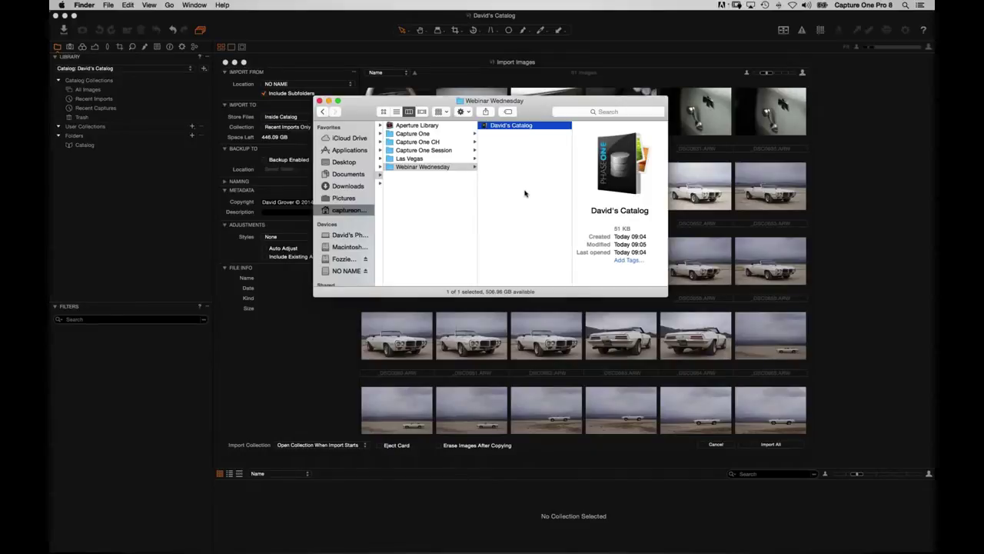
pyautogui.click(320, 101)
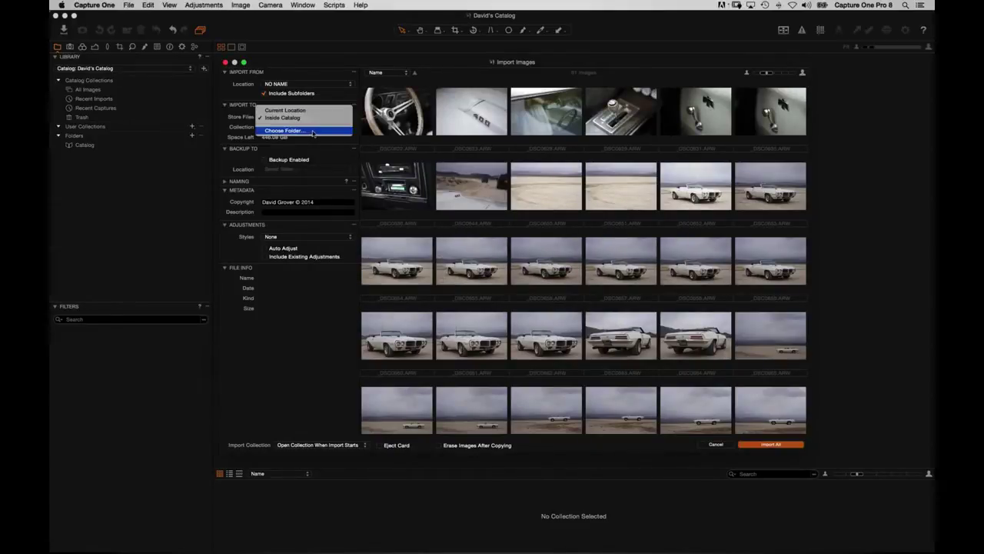
# - Create a Catalog Images folder inside Webinar Wednesday and set it as the folder where imported files are stored
pyautogui.click(307, 130)
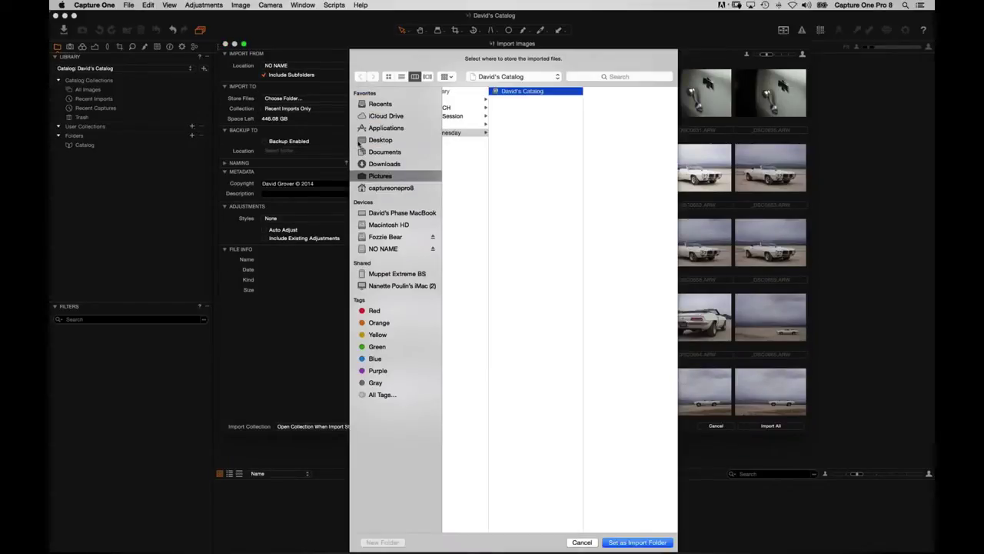
pyautogui.click(468, 133)
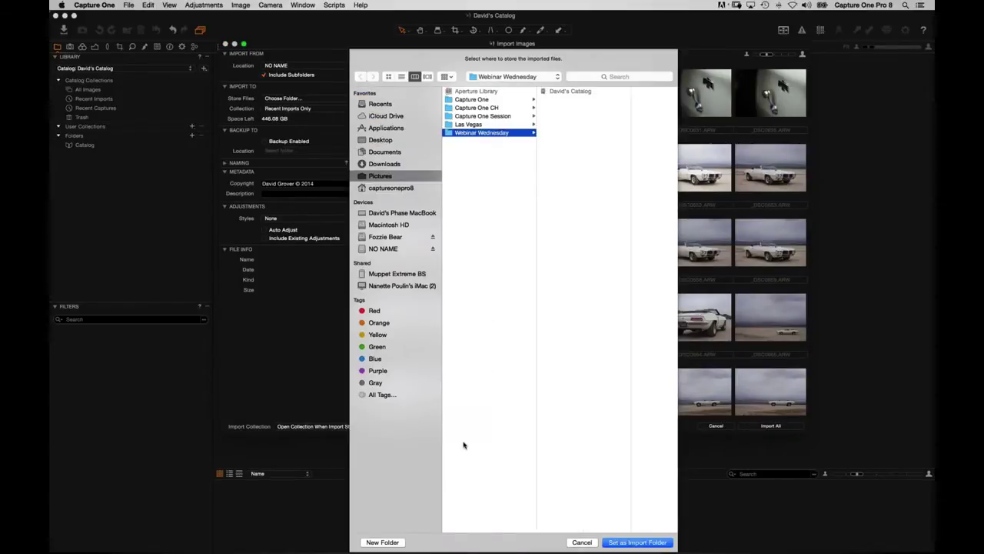
pyautogui.click(382, 542)
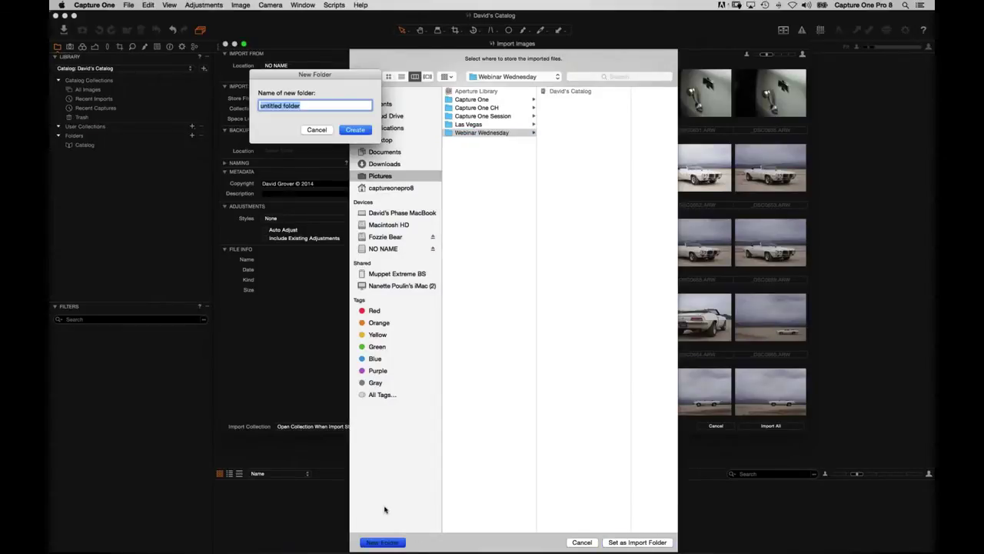
pyautogui.write('Catalog Images')
pyautogui.click(356, 130)
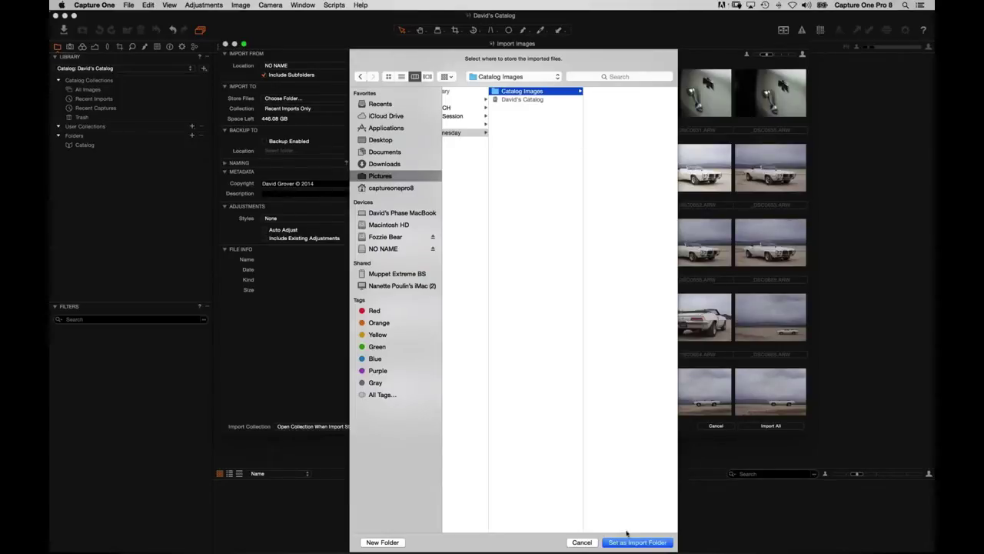
pyautogui.press('Return')
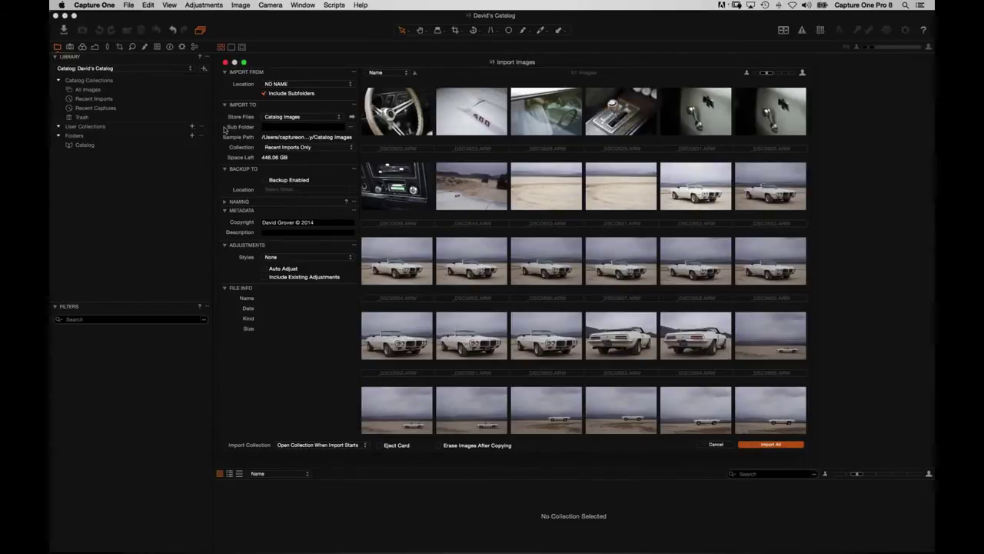
# - Enter Road Trip USA/Raw Files/ as the import sub folder path
pyautogui.click(261, 127)
pyautogui.write('Road Trip USA/')
pyautogui.write('RaW')
pyautogui.press('BackSpace')
pyautogui.write('A')
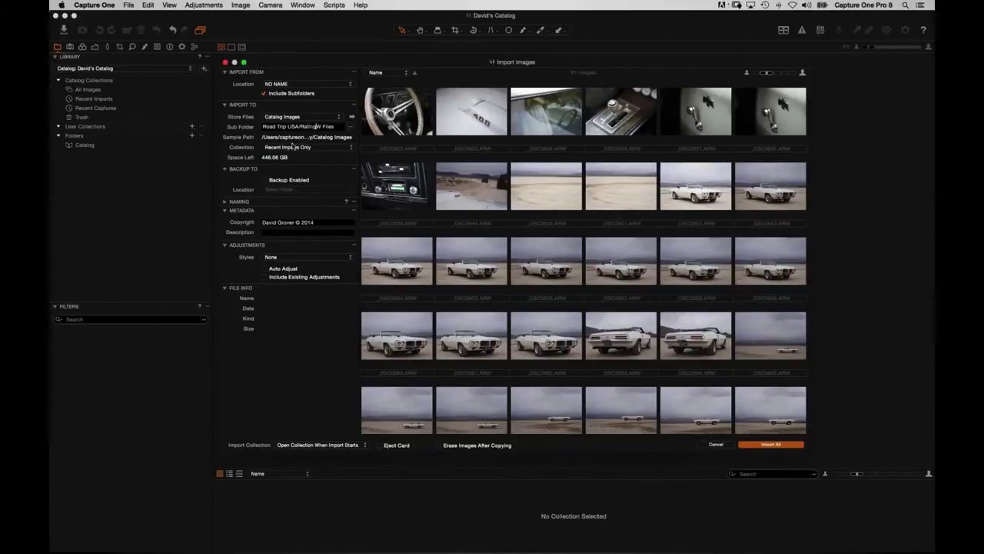
pyautogui.press('Escape')
pyautogui.press('BackSpace')
pyautogui.write('w')
# - Open the sub folder token editor, browse the available tokens and limit them to the Date and Time group
pyautogui.click(351, 128)
pyautogui.scroll(-10, 518, 233)
pyautogui.scroll(-8, 533, 244)
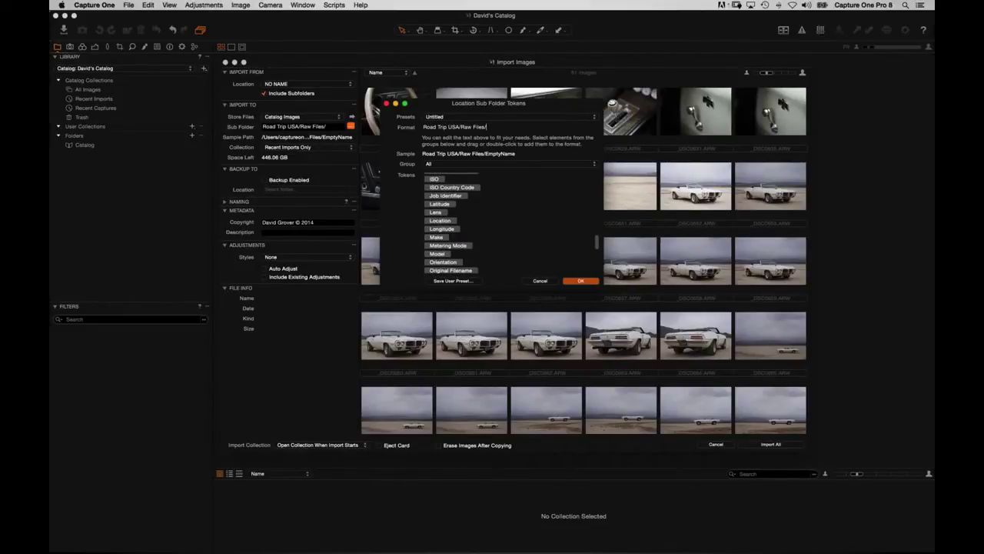
pyautogui.scroll(8, 520, 215)
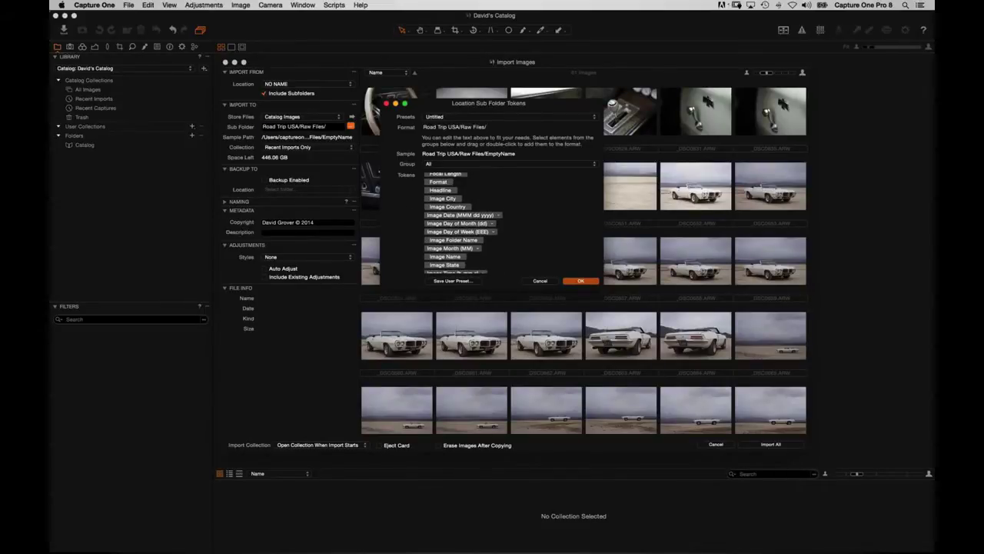
pyautogui.click(461, 214)
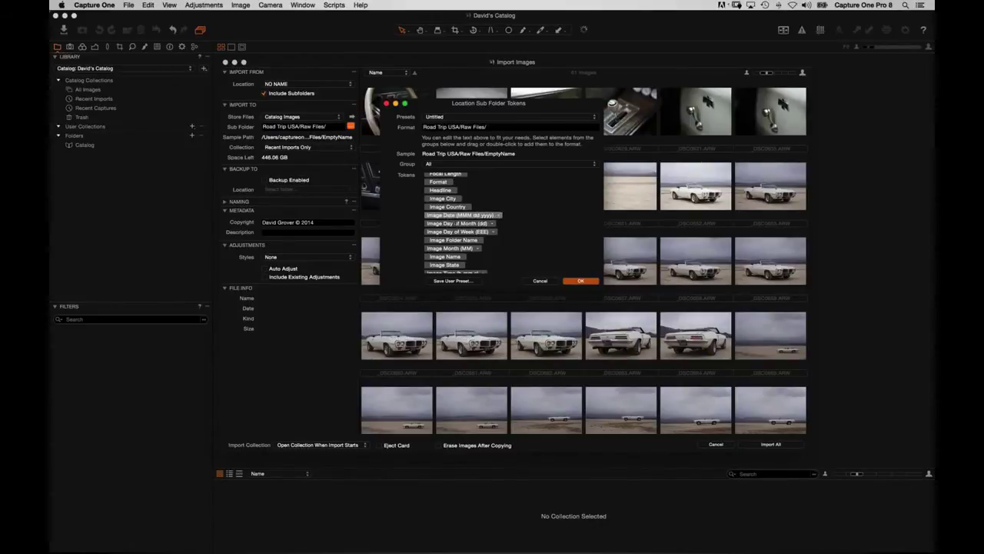
pyautogui.scroll(10, 552, 199)
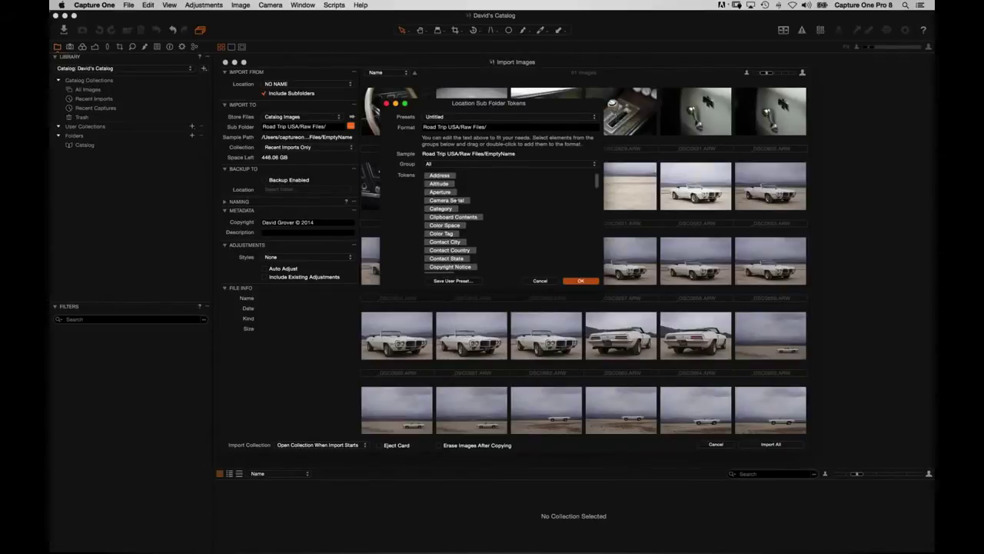
pyautogui.scroll(-5, 525, 227)
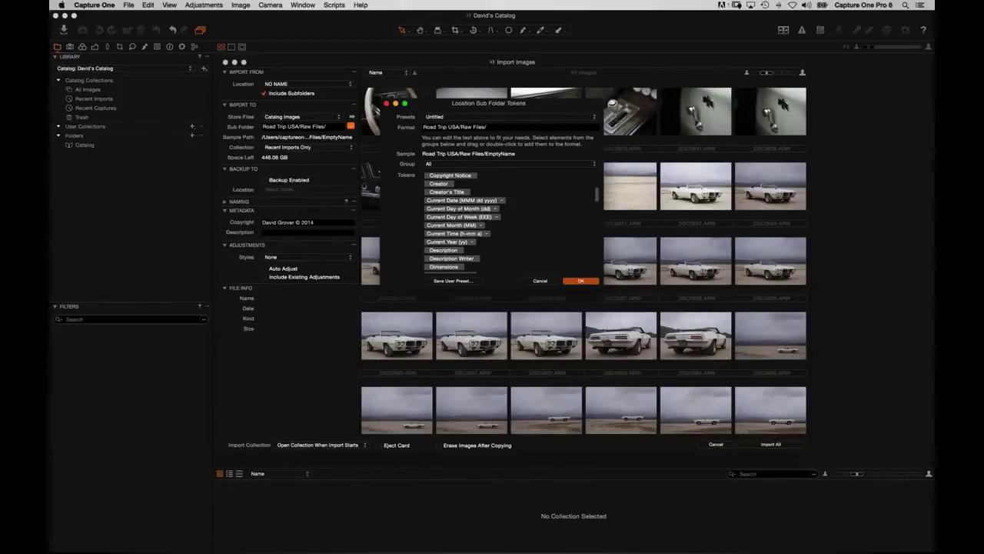
pyautogui.scroll(2, 532, 206)
pyautogui.click(454, 163)
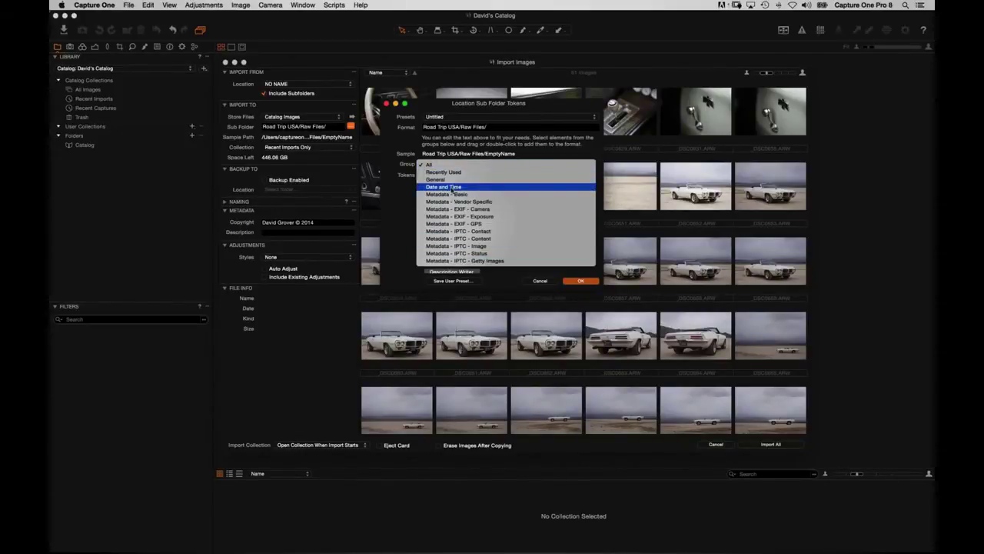
pyautogui.click(456, 191)
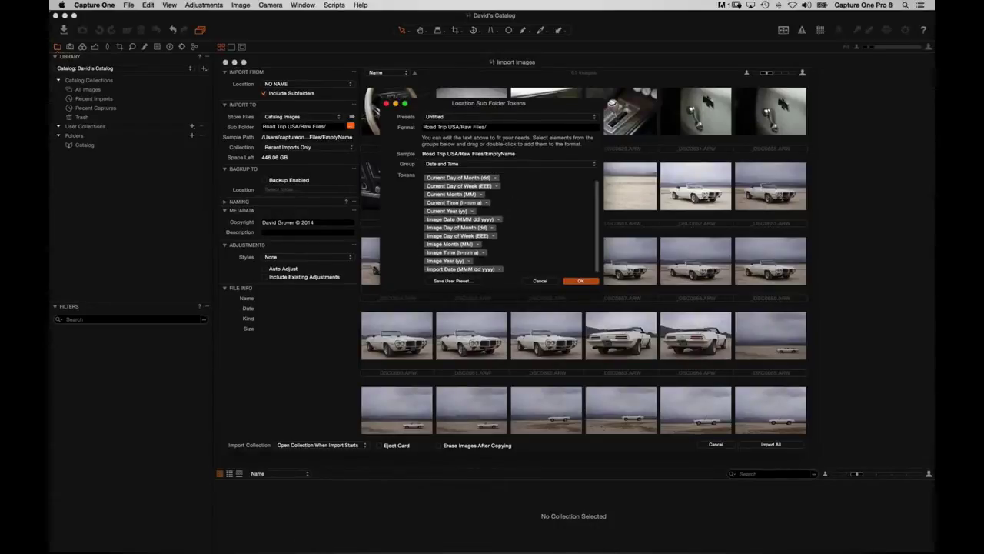
# - Append the Image Date token to the sub folder format and set its date style to dd-MM-yy
pyautogui.moveTo(431, 219); pyautogui.dragTo(492, 128)
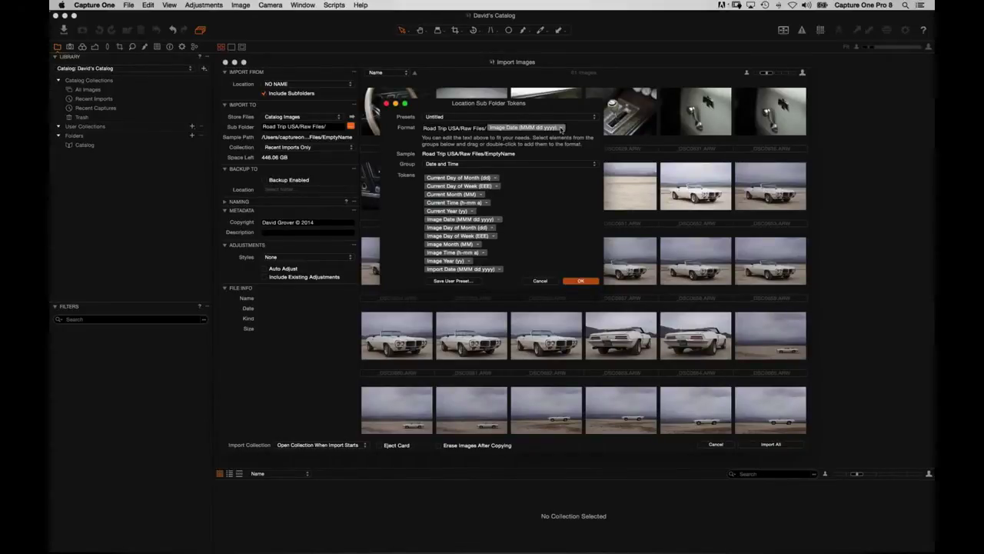
pyautogui.click(561, 127)
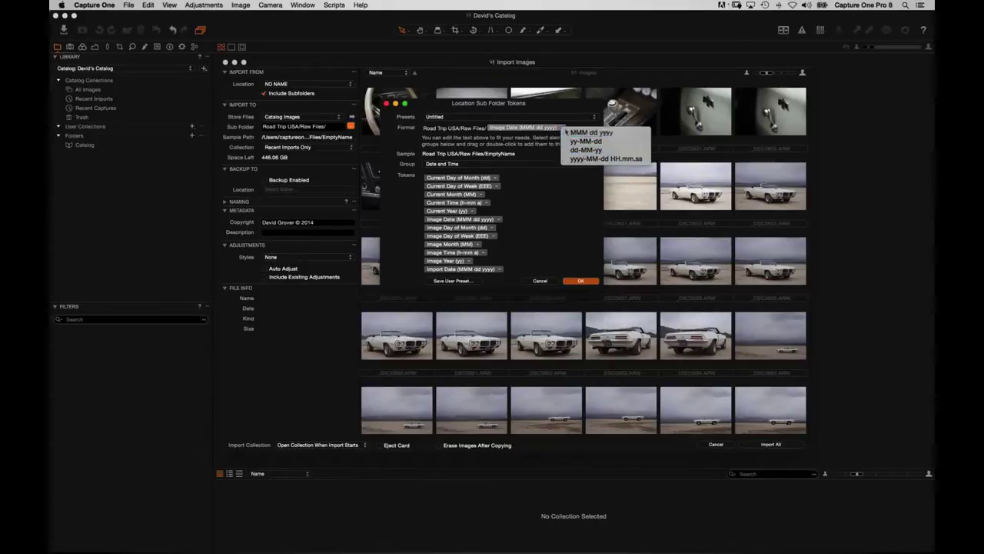
pyautogui.click(585, 150)
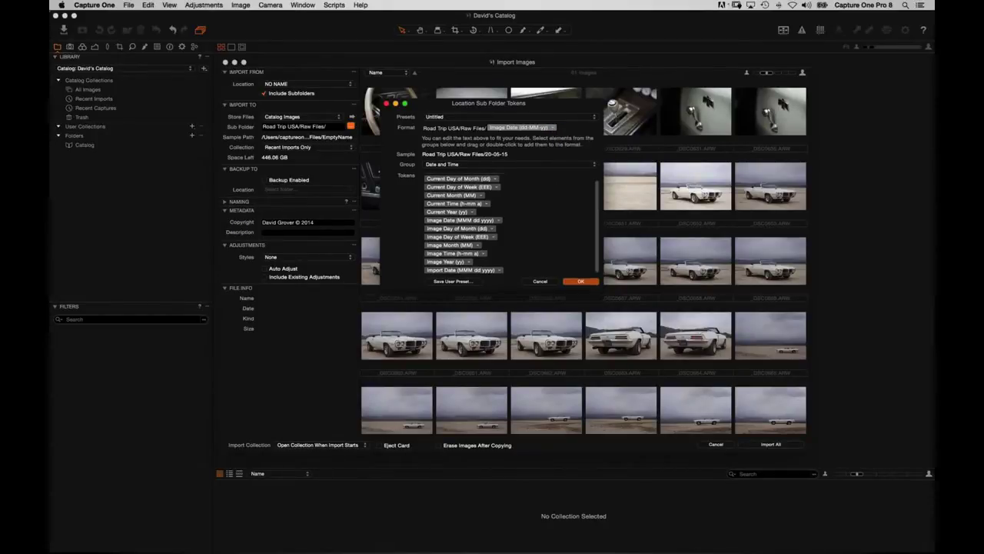
pyautogui.click(555, 128)
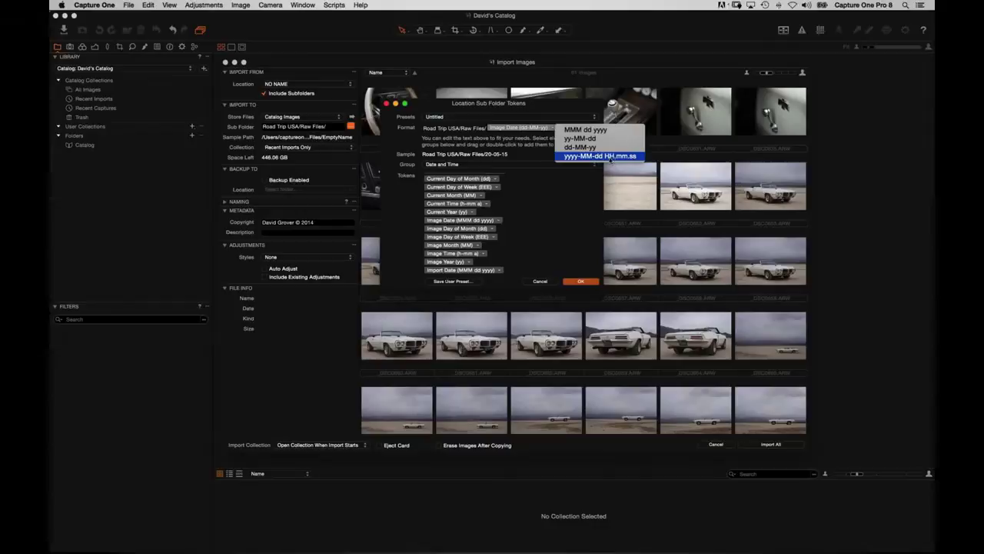
pyautogui.click(549, 206)
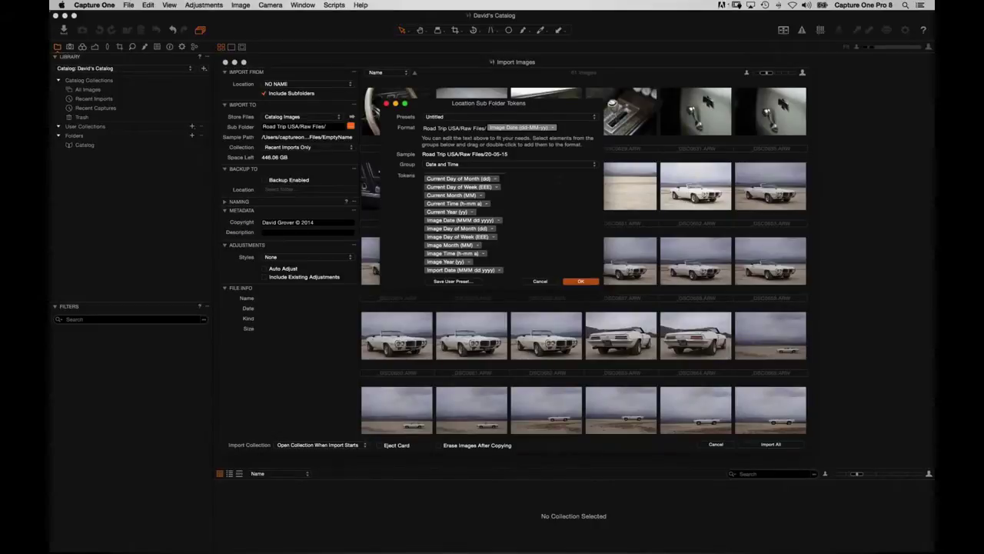
# - Switch to Finder, look at the Catalog Images folder inside Webinar Wednesday in Pictures, and return to the Capture One token editor
pyautogui.press('super+Tab')
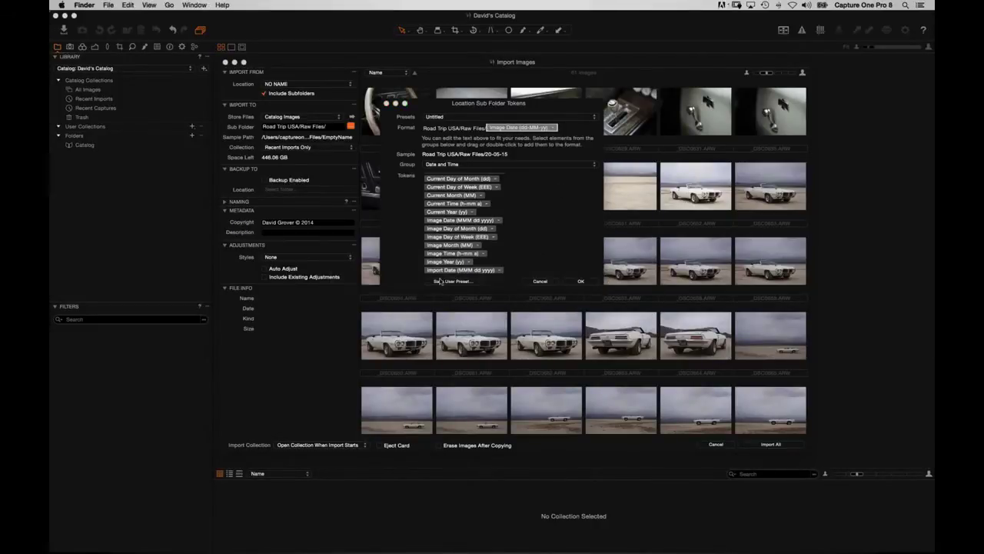
pyautogui.click(360, 532)
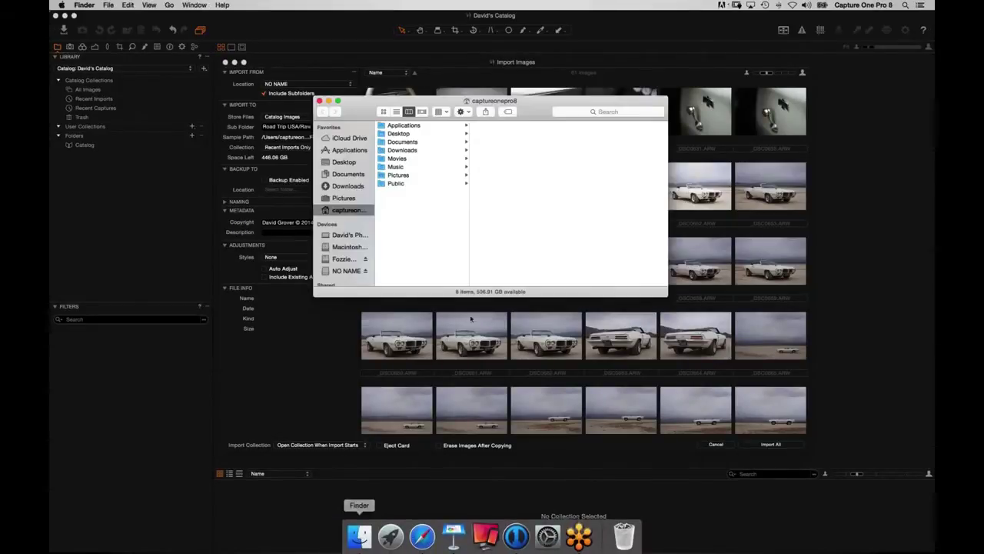
pyautogui.click(418, 175)
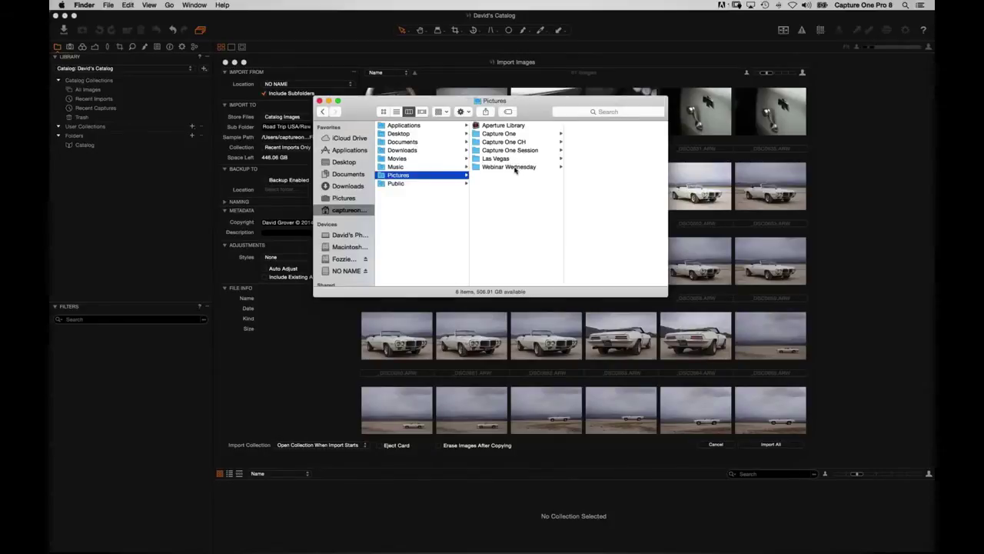
pyautogui.click(514, 168)
pyautogui.press('Right')
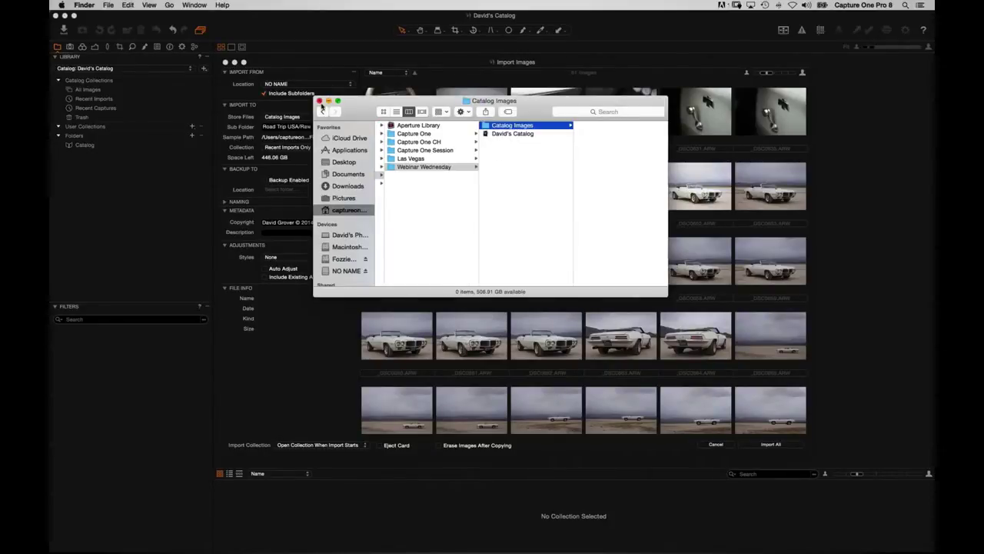
pyautogui.click(321, 102)
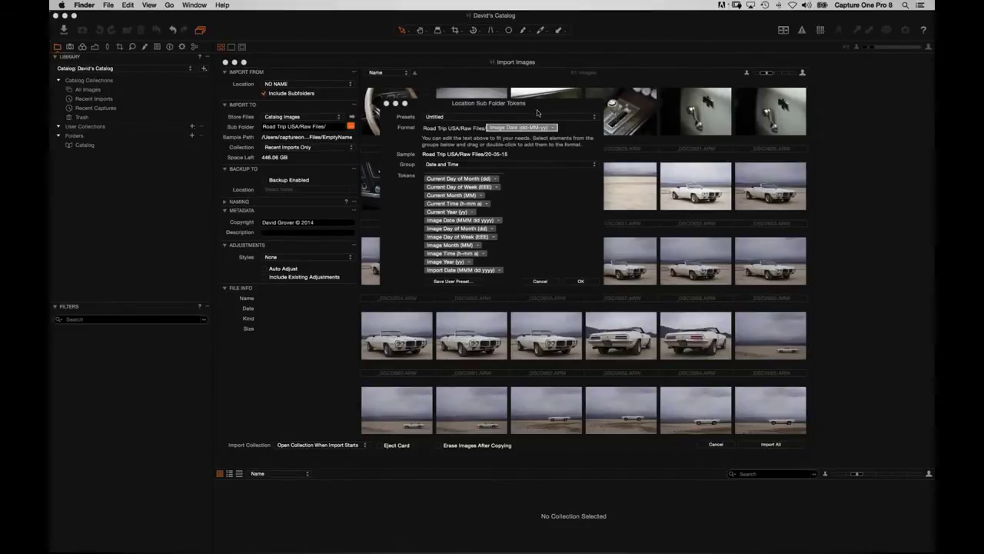
pyautogui.click(572, 131)
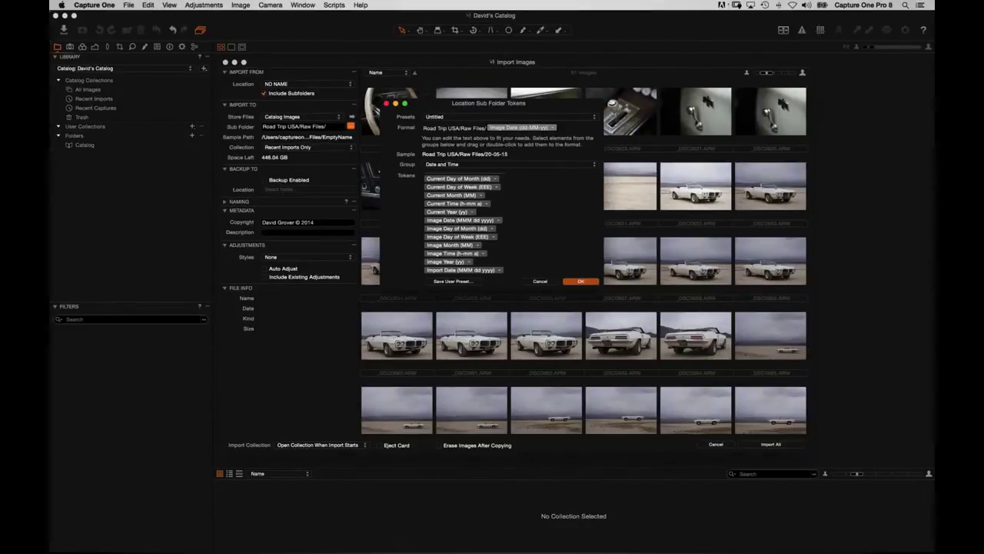
# - Accept the tokenized sub folder format and expand the Naming section of the import settings
pyautogui.click(581, 280)
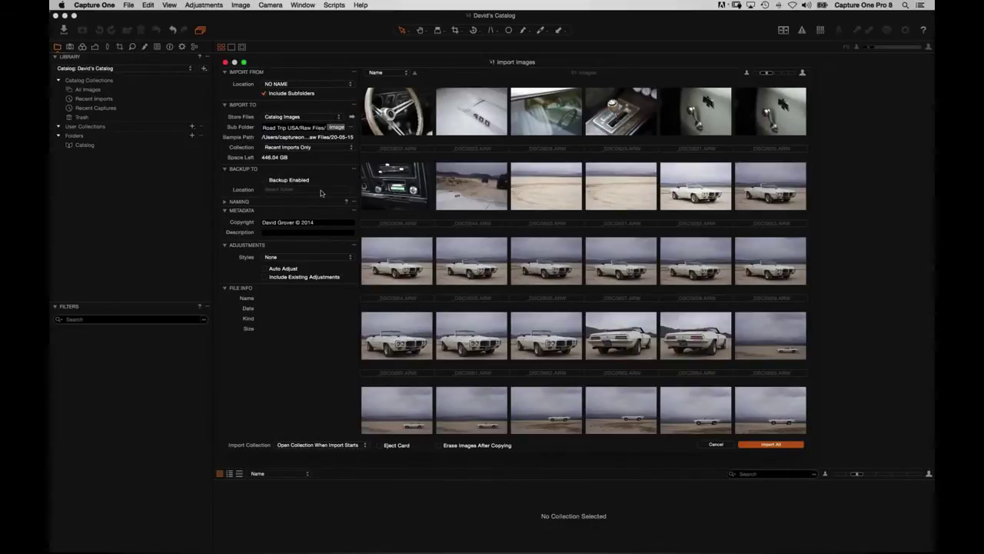
pyautogui.click(224, 201)
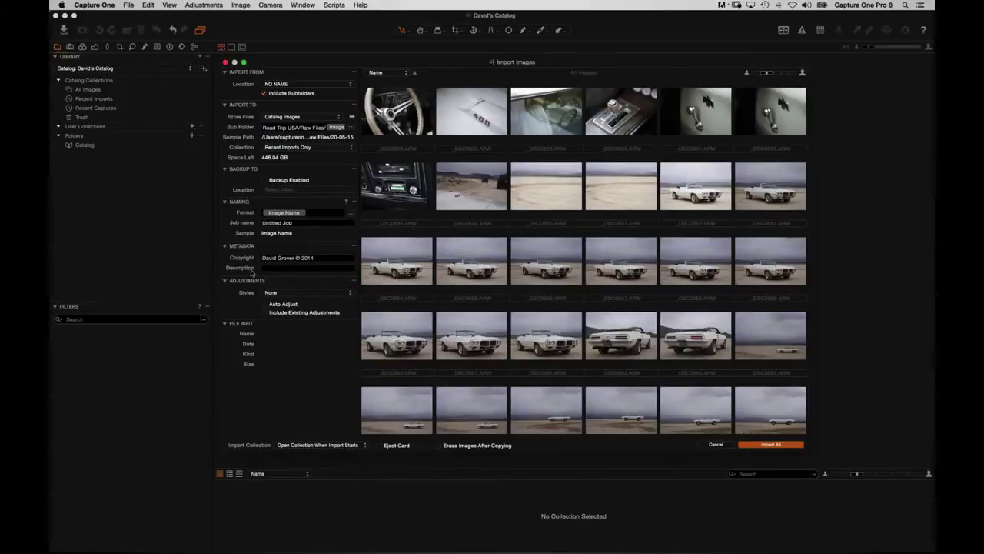
# - Look through the built-in styles and the user keyword presets available for the import adjustments, leaving none selected
pyautogui.click(300, 295)
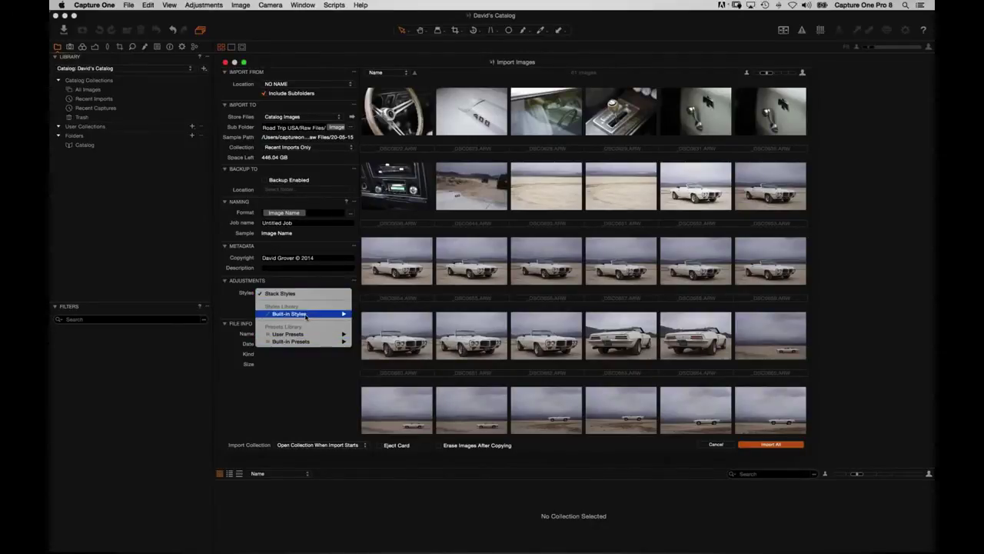
pyautogui.moveTo(298, 317)
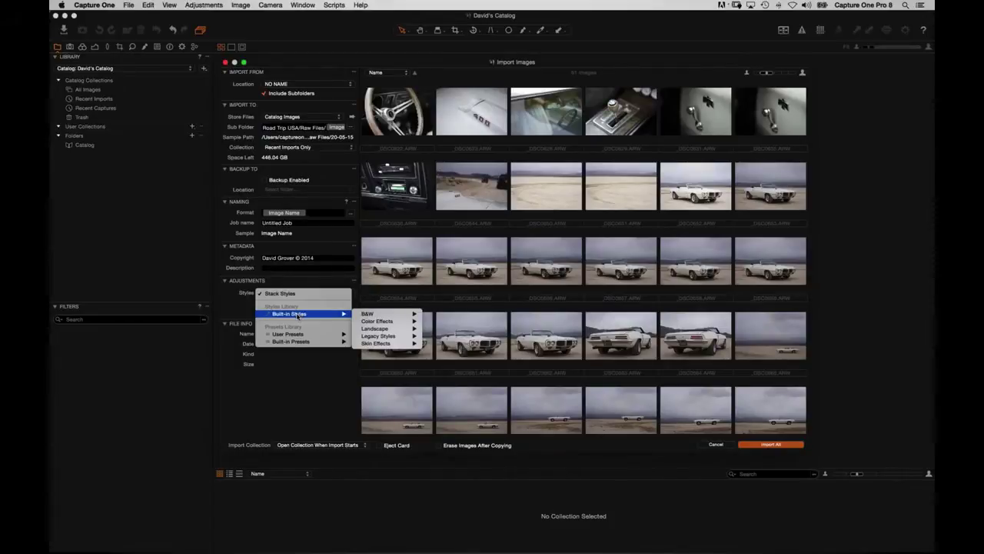
pyautogui.moveTo(304, 341)
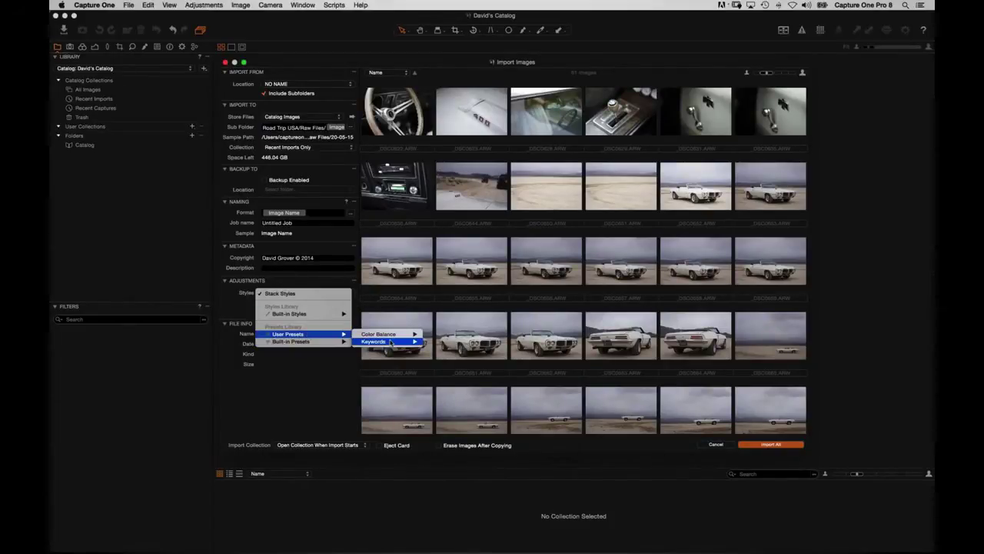
pyautogui.moveTo(390, 342)
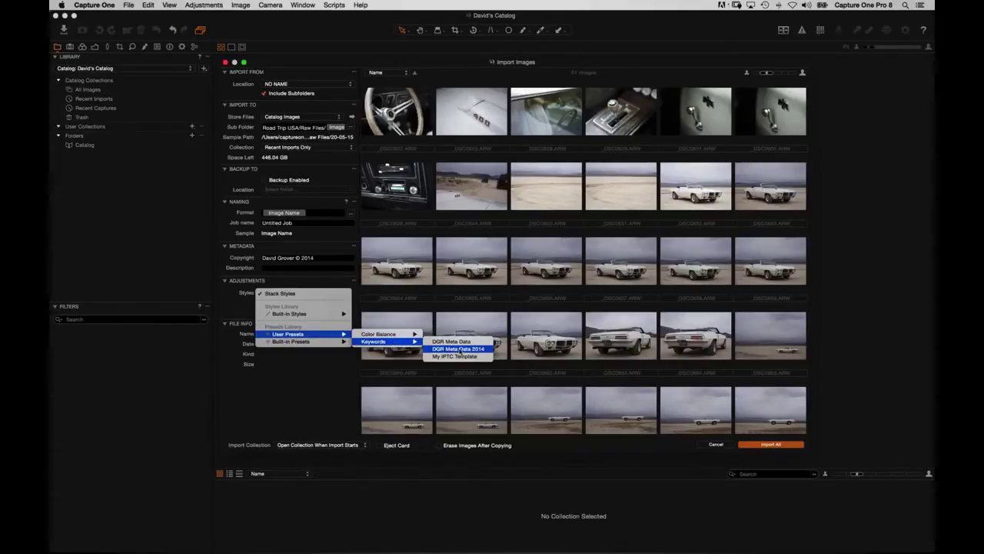
pyautogui.click(300, 376)
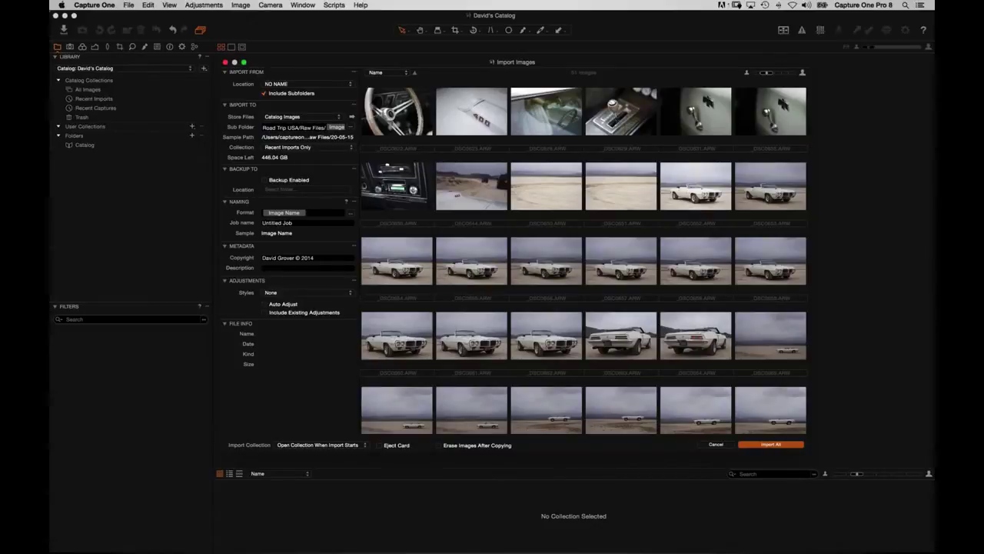
# - Import all the memory card images into the catalog and show the All Images collection
pyautogui.click(771, 444)
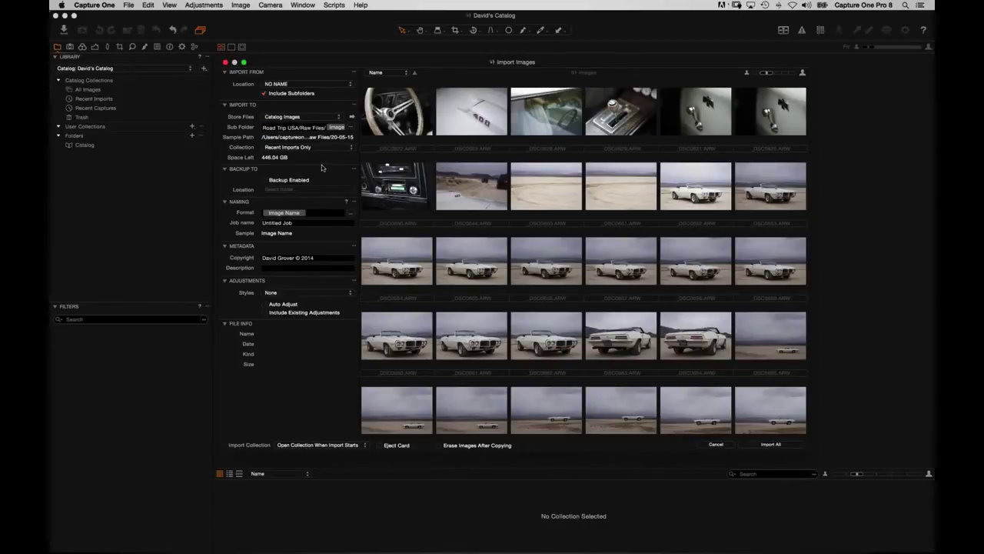
pyautogui.click(109, 4)
pyautogui.click(108, 5)
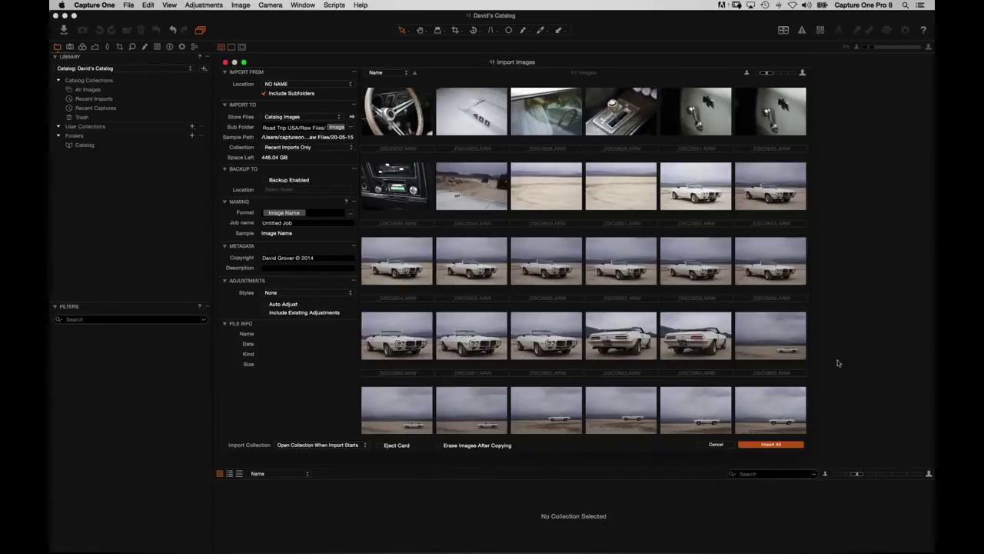
pyautogui.click(776, 448)
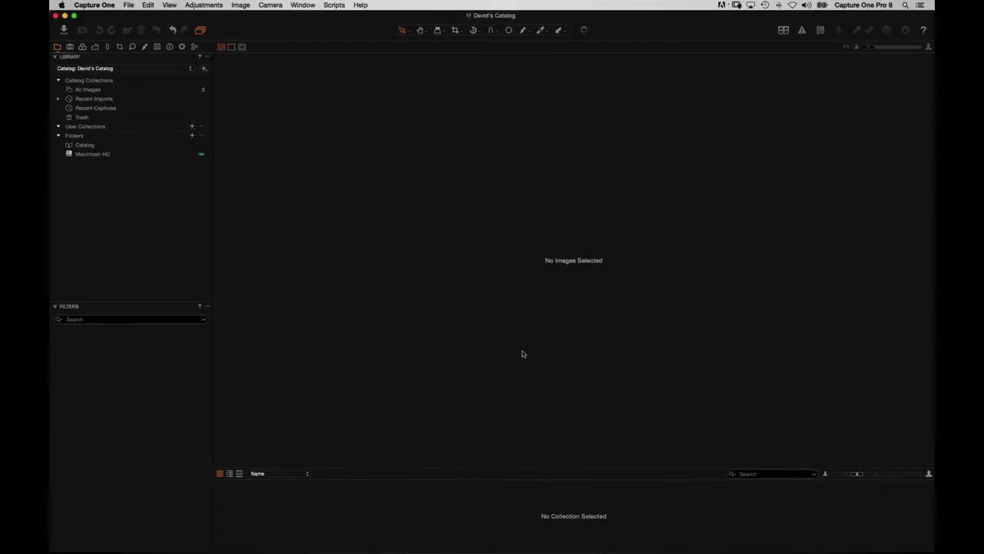
pyautogui.click(112, 90)
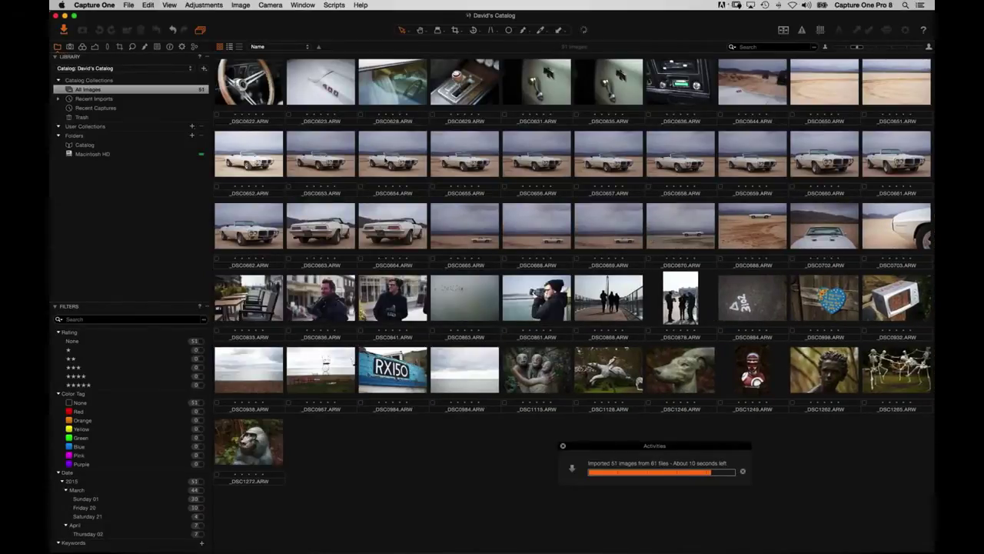
# - Open the _DSC0654.ARW convertible photo in the large viewer, look at it, and return to the thumbnail grid
pyautogui.doubleClick(386, 160)
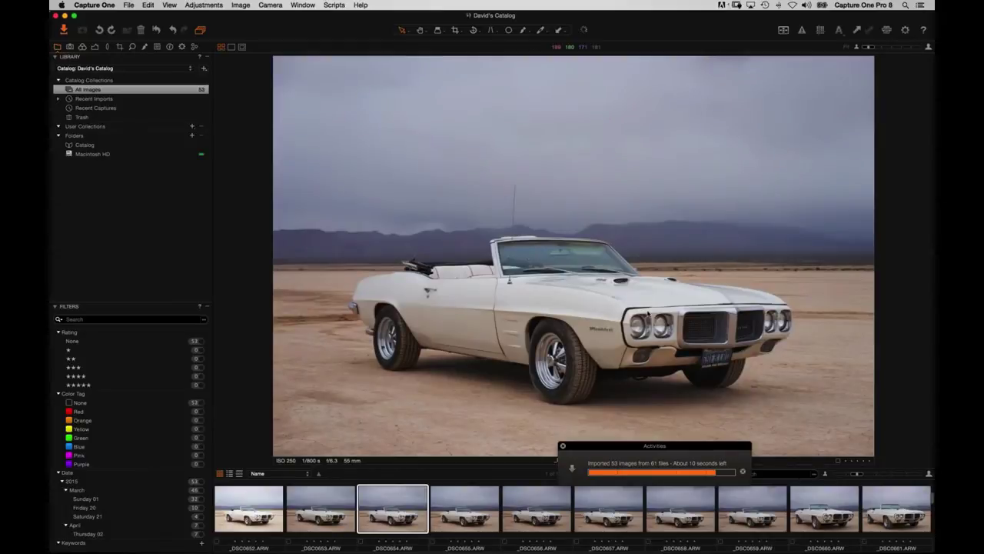
pyautogui.moveTo(657, 346); pyautogui.dragTo(584, 350)
pyautogui.press('super+alt+v')
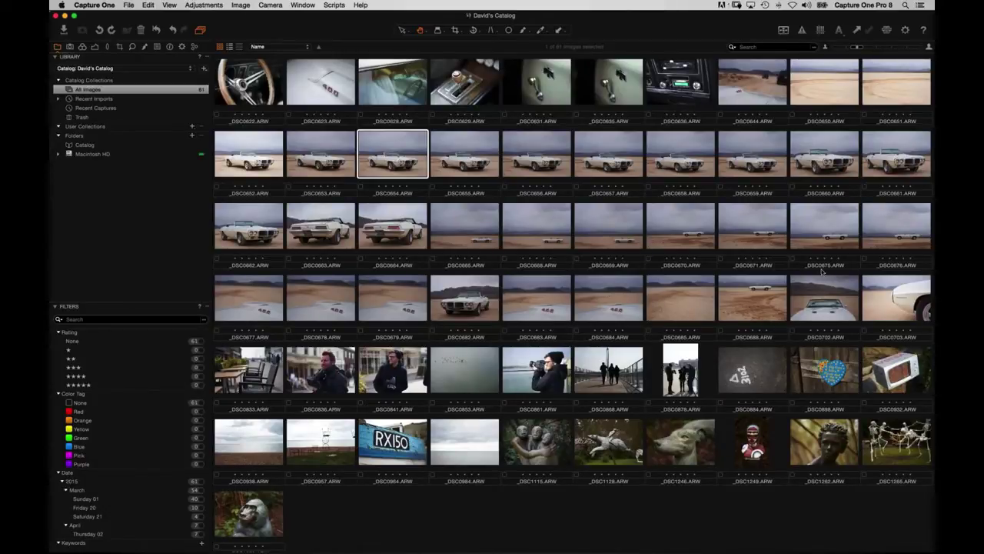
# - Show the steering wheel image _DSC0622.ARW in the viewer and browse forward through the car photos and back to it
pyautogui.click(260, 89)
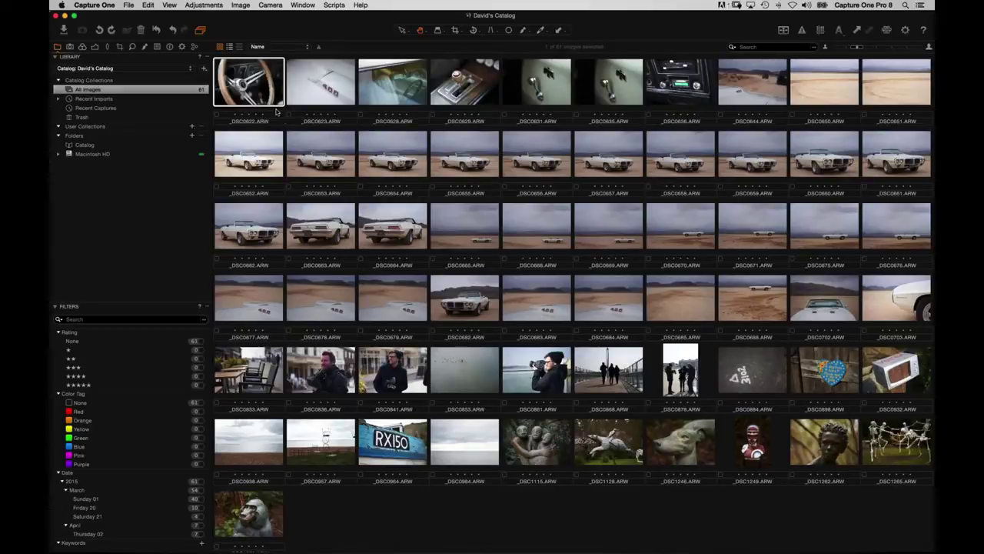
pyautogui.press('alt+super+v')
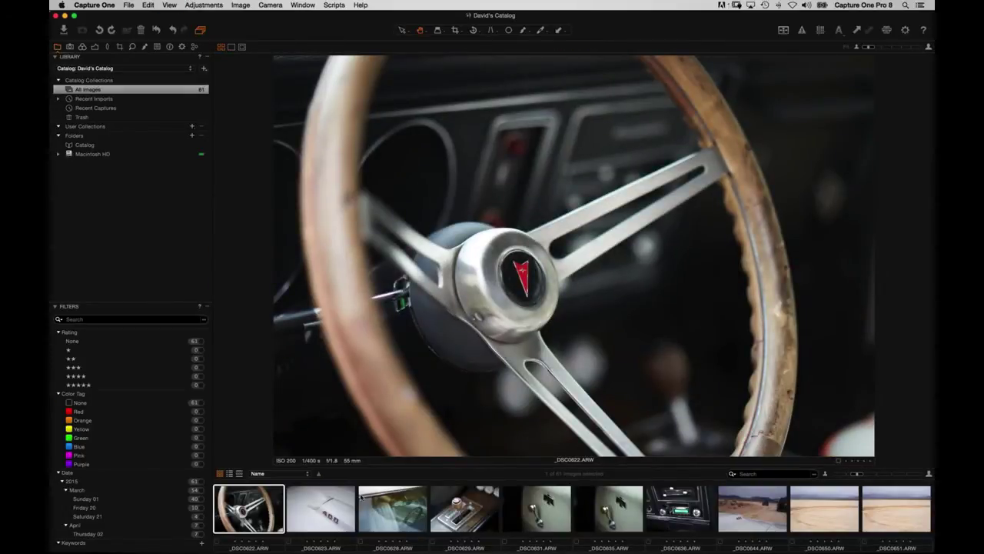
pyautogui.press('Right')
pyautogui.press('Right')
pyautogui.press('Right')
pyautogui.press('Right')
pyautogui.press('Right')
pyautogui.press('Right')
pyautogui.press('Right')
pyautogui.press('Right')
pyautogui.press('Right')
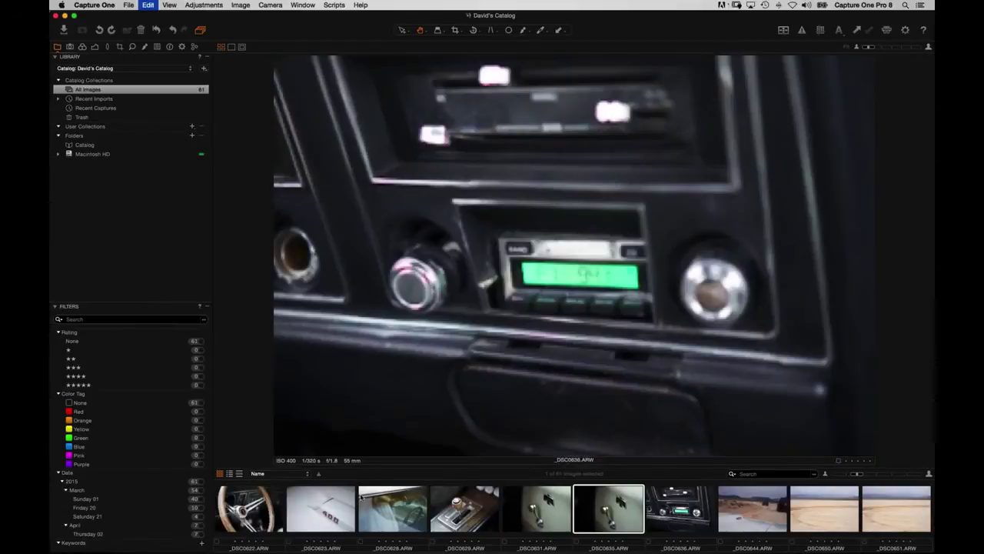
pyautogui.press('Right')
pyautogui.press('Right')
pyautogui.press('Right')
pyautogui.press('Right')
pyautogui.press('Right')
pyautogui.press('Right')
pyautogui.press('Right')
pyautogui.press('Right')
pyautogui.press('Right')
pyautogui.press('Right')
pyautogui.press('Right')
pyautogui.press('Right')
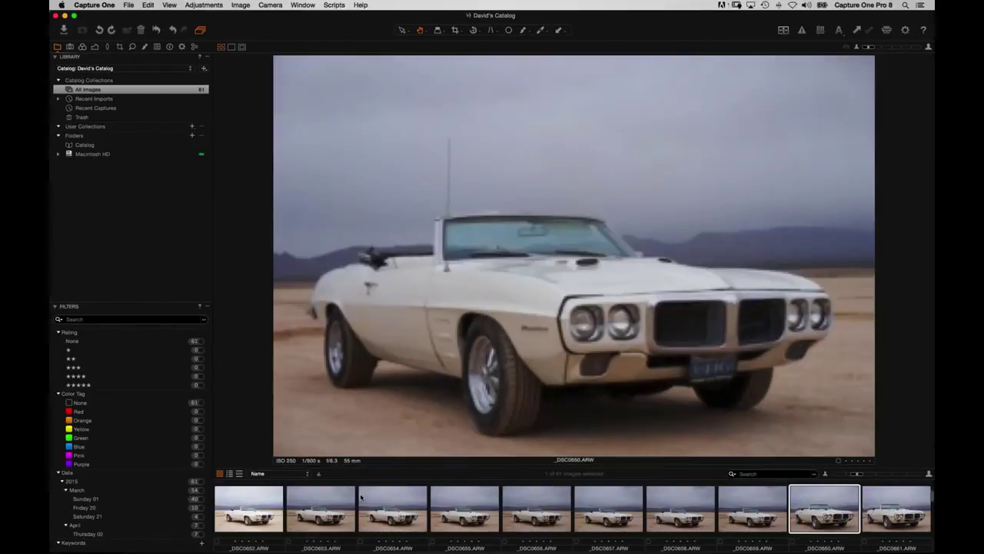
pyautogui.press('Left')
pyautogui.press('Left')
pyautogui.press('Left')
pyautogui.press('Left')
pyautogui.press('Left')
pyautogui.press('Left')
pyautogui.press('Left')
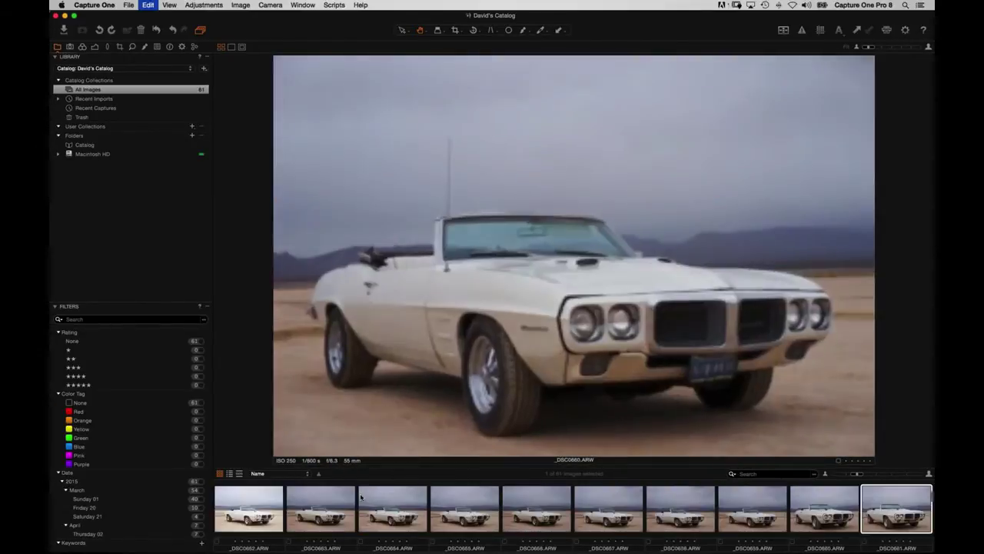
pyautogui.press('Left')
pyautogui.press('Left')
pyautogui.press('Left')
pyautogui.press('Left')
pyautogui.press('Left')
pyautogui.press('Left')
pyautogui.press('Left')
pyautogui.press('Left')
pyautogui.press('Left')
pyautogui.press('Left')
pyautogui.press('Left')
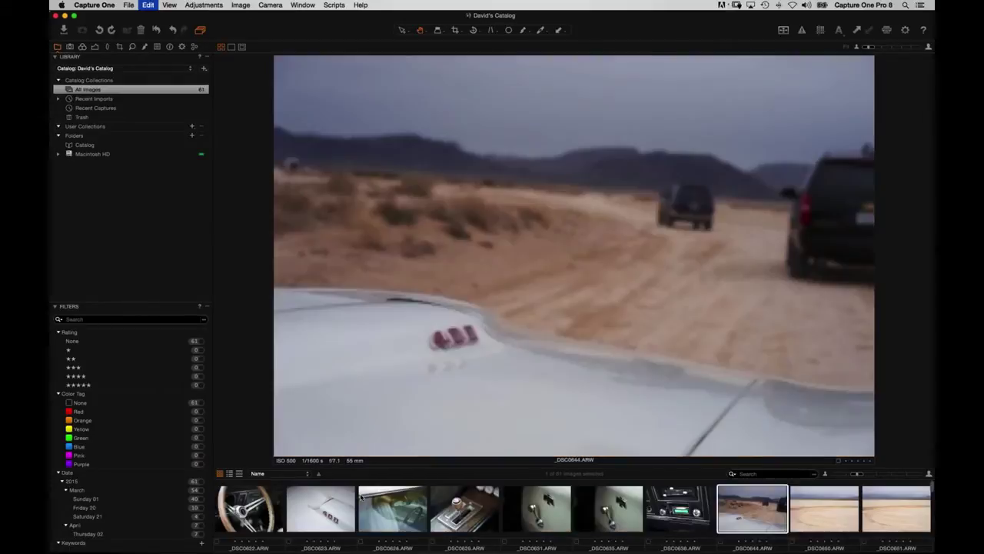
pyautogui.press('Left')
pyautogui.press('Left')
pyautogui.press('Left')
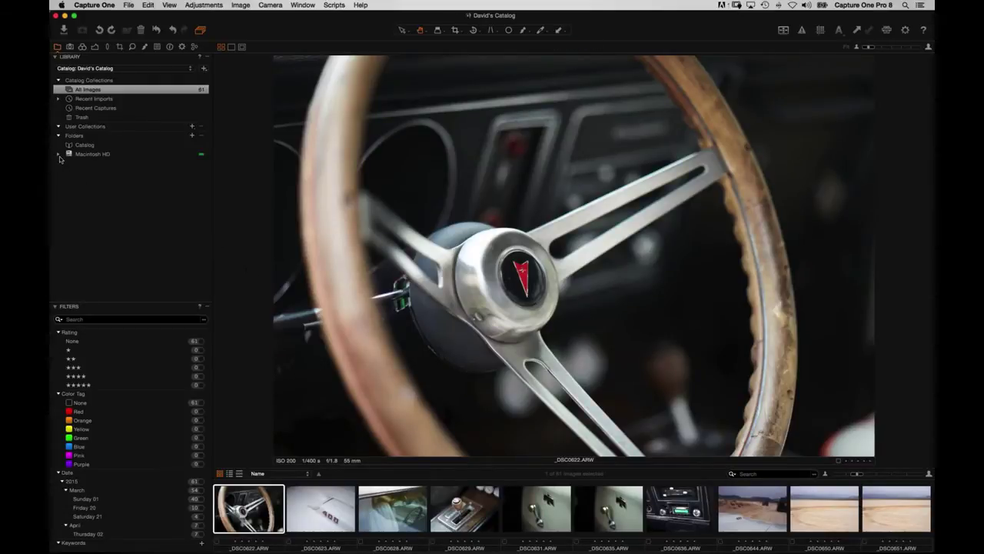
# - Switch to Finder and inspect the dated folders in Pictures > Webinar Wednesday > Catalog Images > Road Trip USA > Raw Files
pyautogui.press('super+Tab')
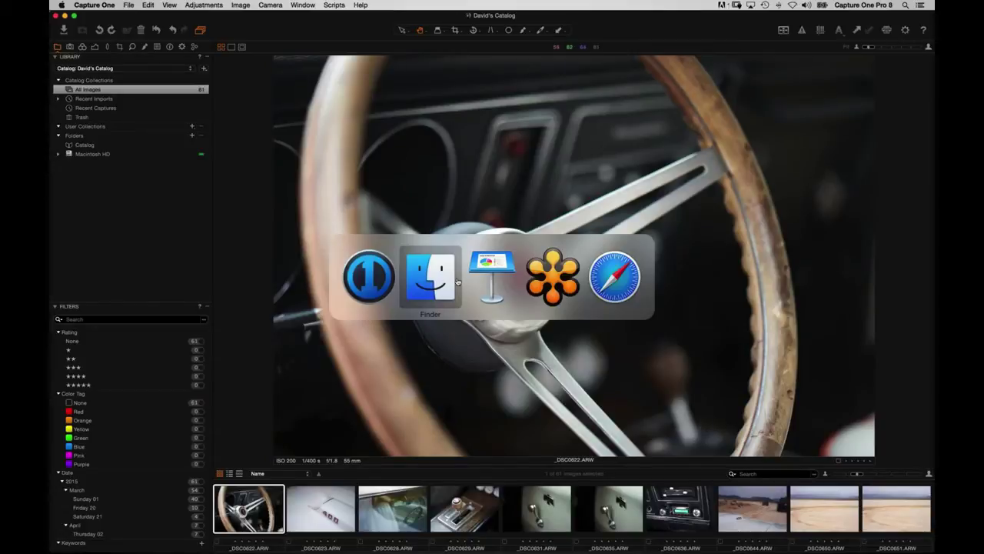
pyautogui.press('super+n')
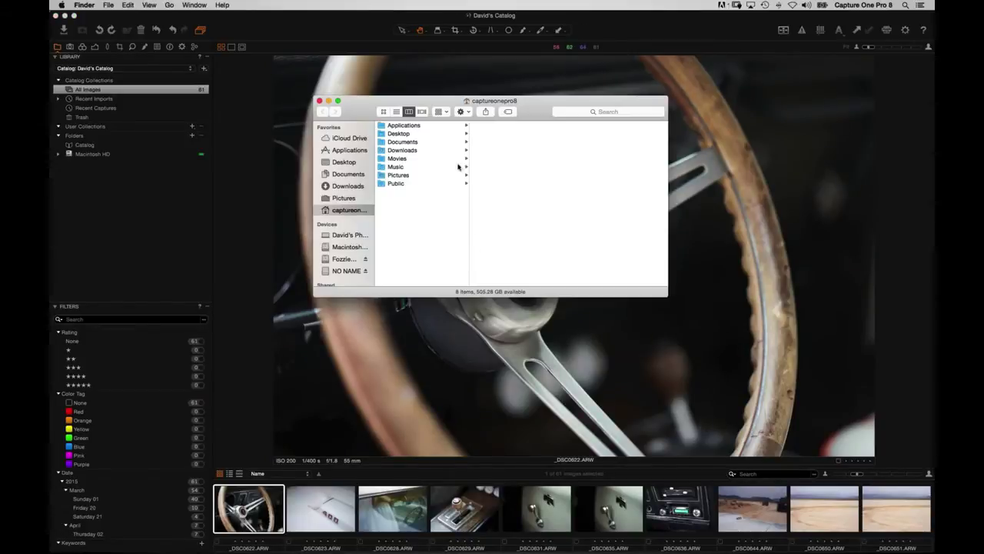
pyautogui.click(424, 177)
pyautogui.click(506, 167)
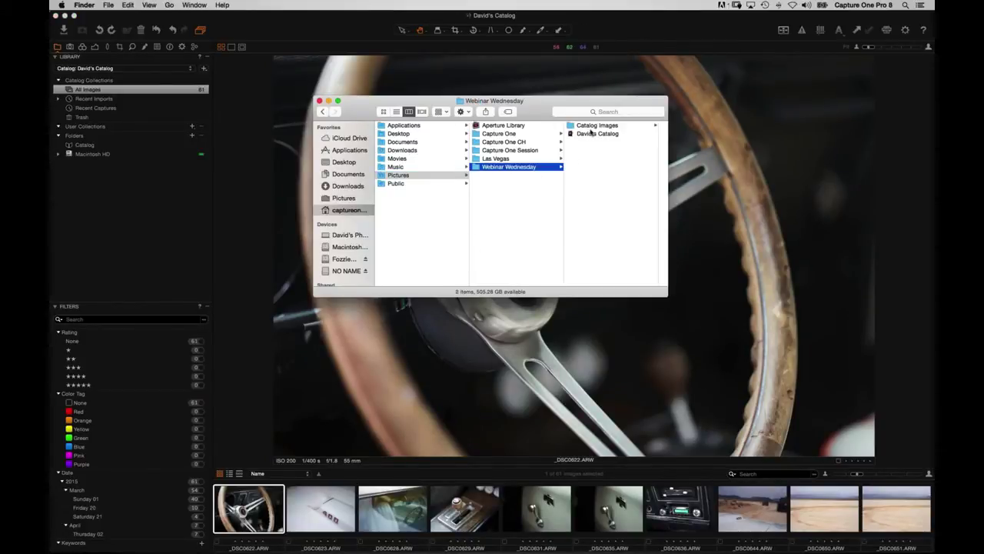
pyautogui.click(593, 127)
pyautogui.click(607, 128)
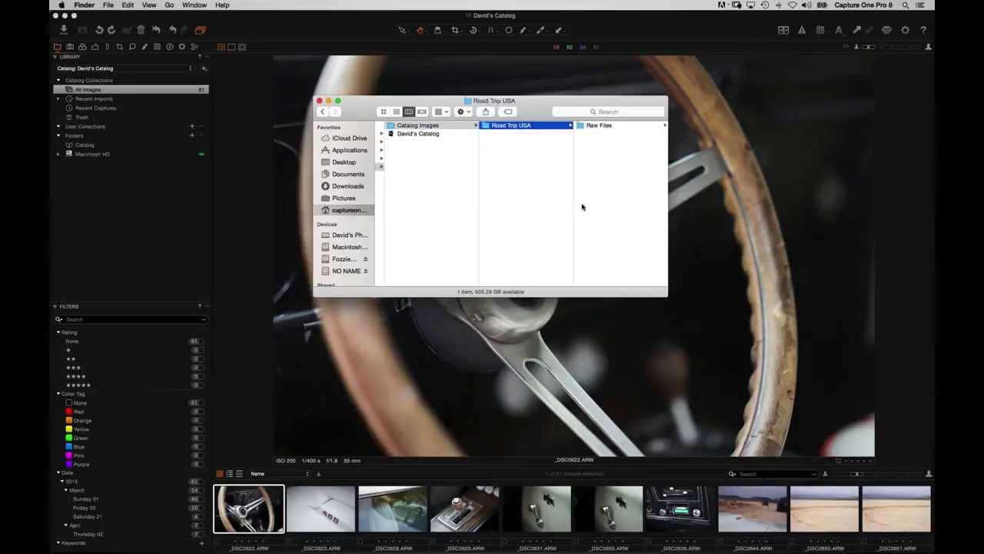
pyautogui.click(591, 127)
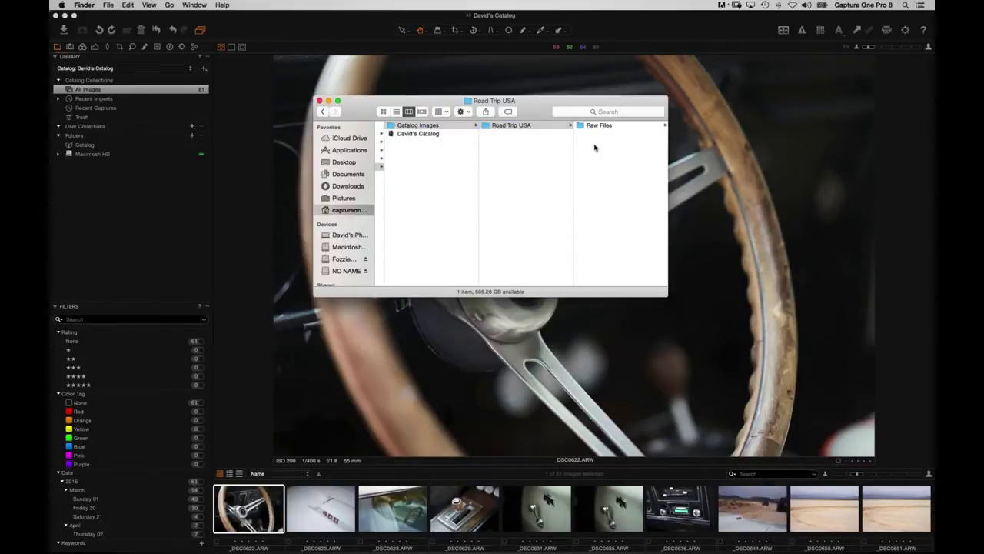
pyautogui.click(598, 143)
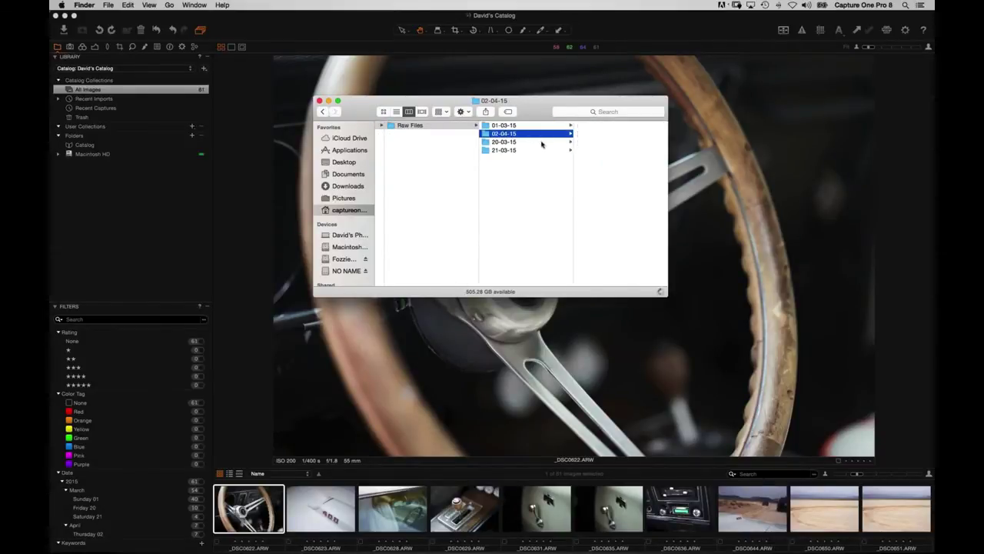
pyautogui.click(534, 151)
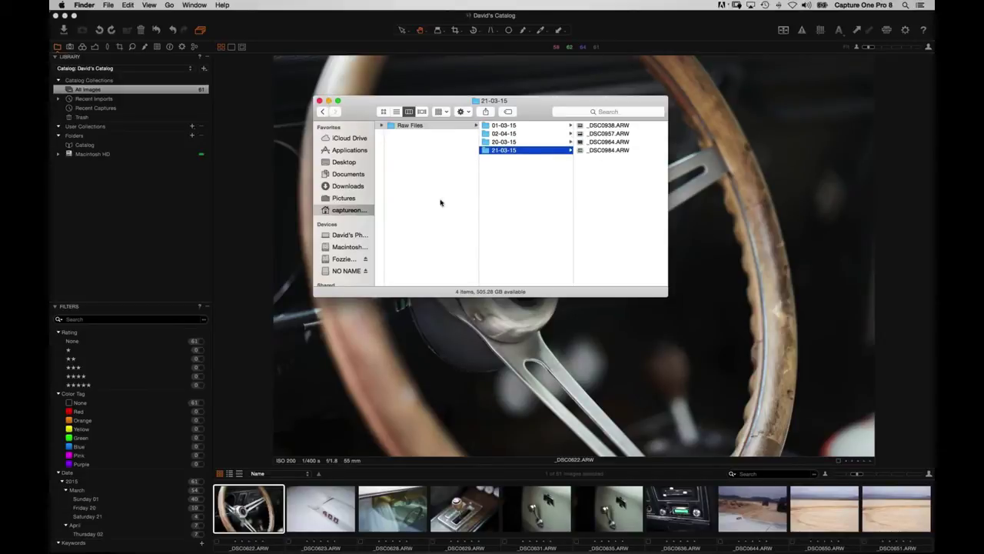
pyautogui.hscroll(-5, 439, 203)
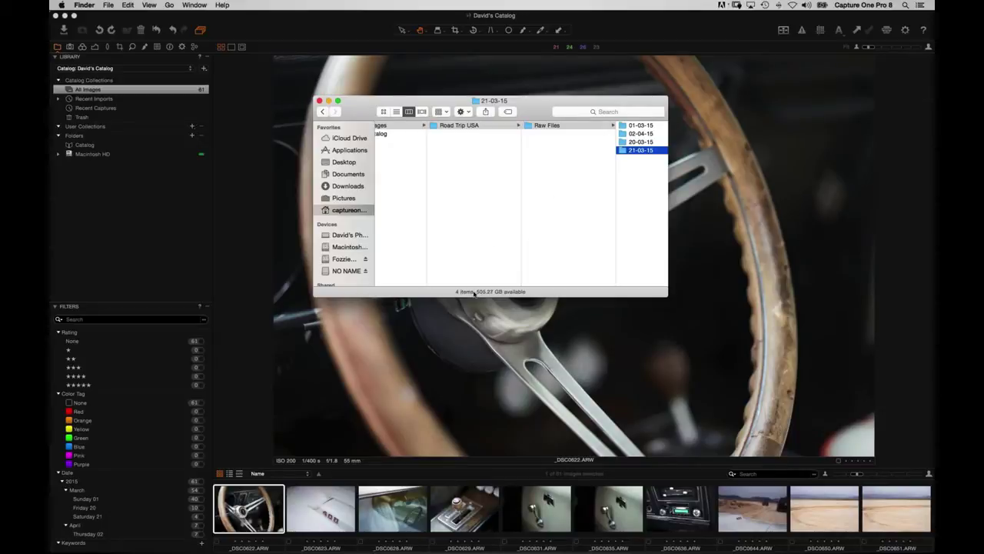
# - Switch back to Capture One and expand the Macintosh HD folder tree down to the dated folders inside Raw Files
pyautogui.click(59, 162)
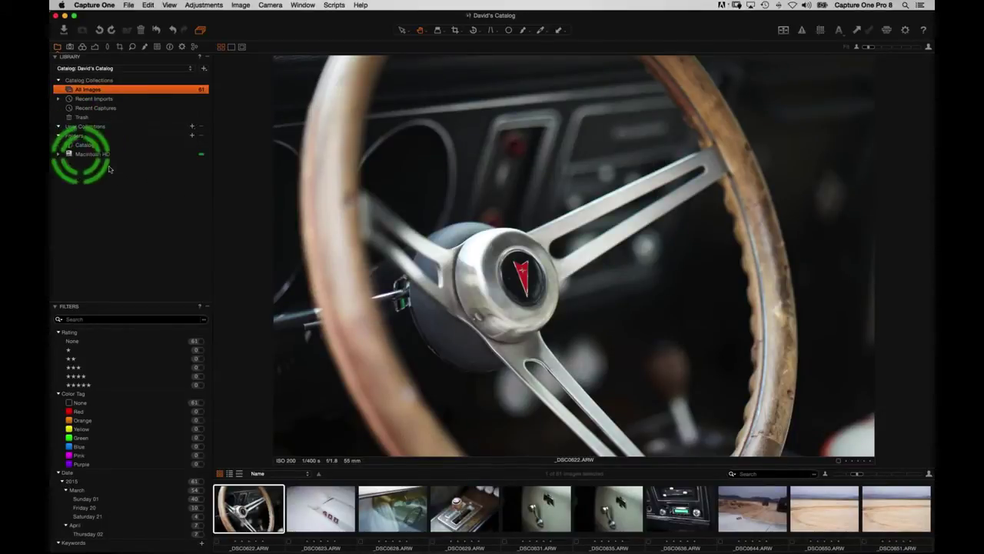
pyautogui.click(58, 154)
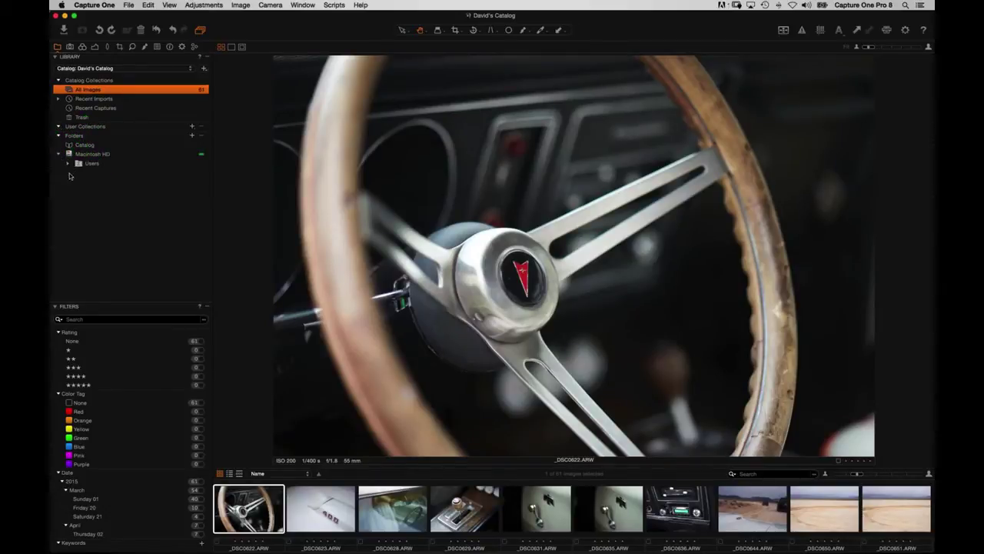
pyautogui.click(79, 175)
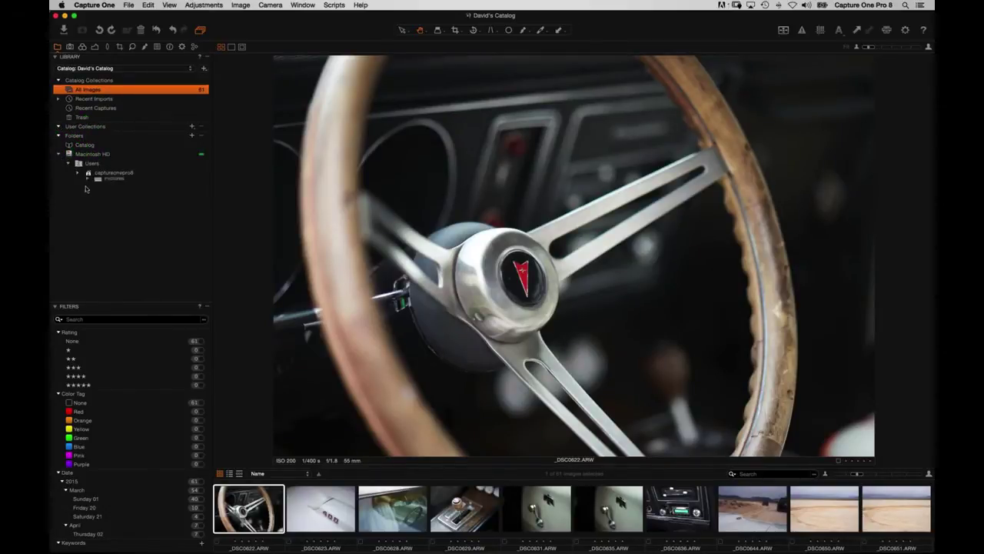
pyautogui.click(88, 182)
pyautogui.click(97, 191)
pyautogui.click(107, 200)
pyautogui.click(117, 209)
pyautogui.click(127, 218)
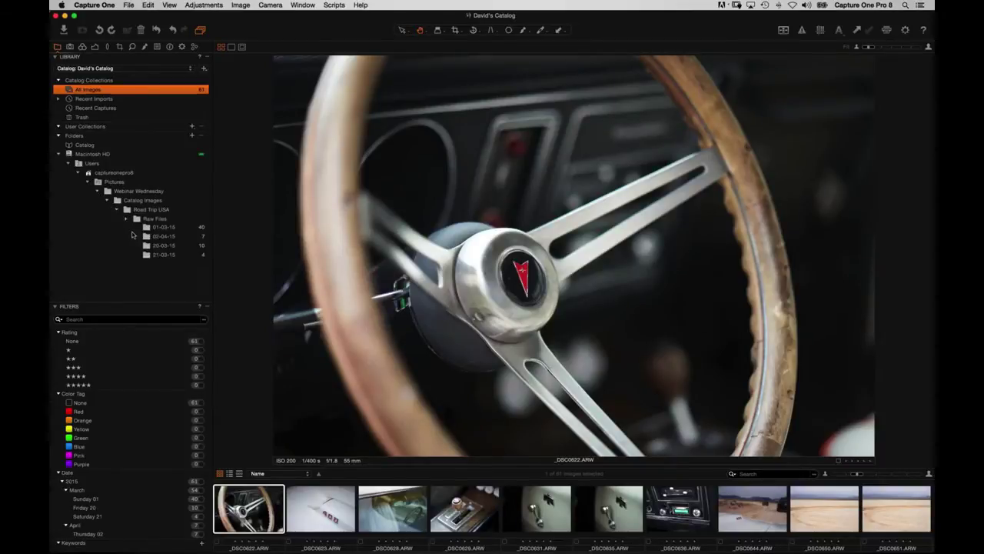
# - Look through the images of each dated Raw Files folder in the thumbnail grid, returning to 01-03-15
pyautogui.click(160, 229)
pyautogui.press('alt+super+v')
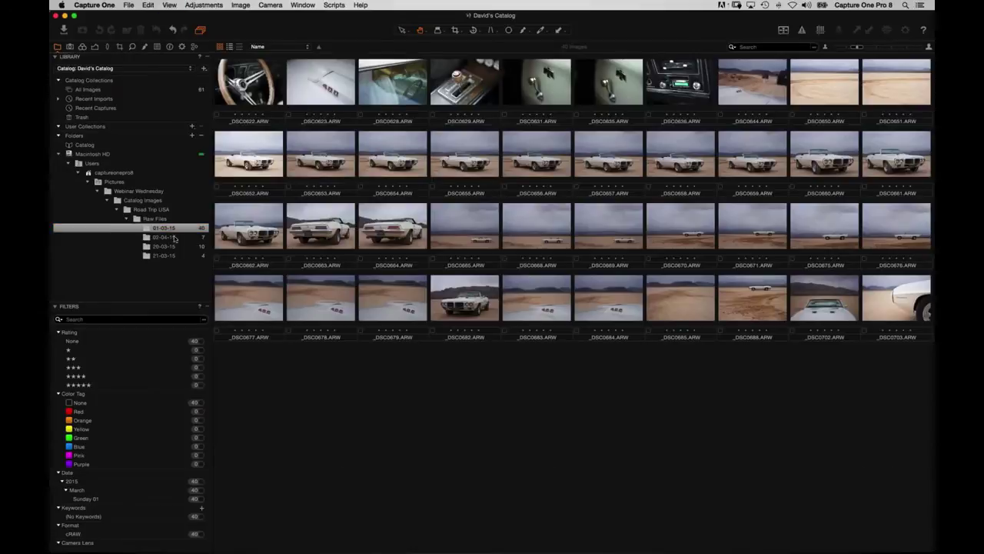
pyautogui.click(166, 237)
pyautogui.click(170, 246)
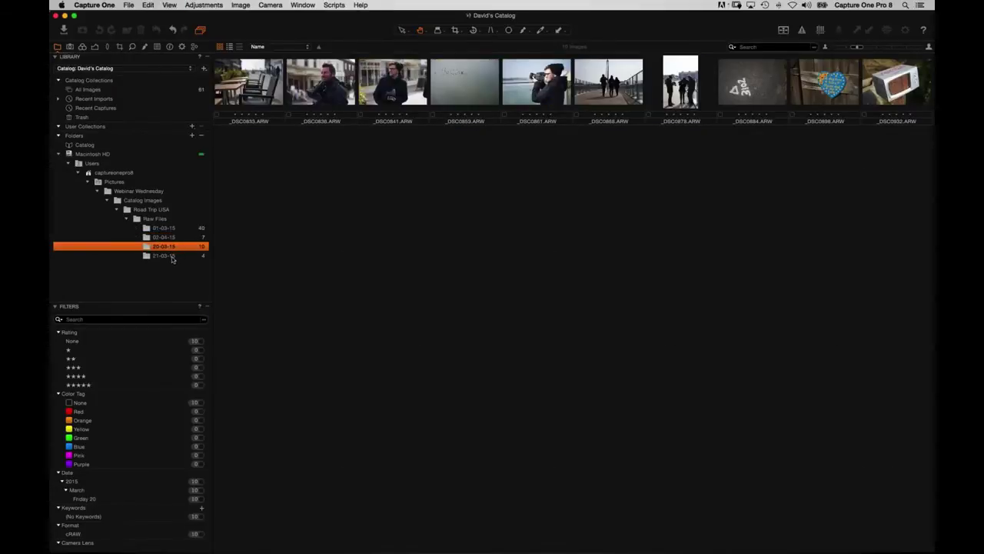
pyautogui.click(173, 255)
pyautogui.click(168, 246)
pyautogui.click(166, 236)
pyautogui.click(164, 228)
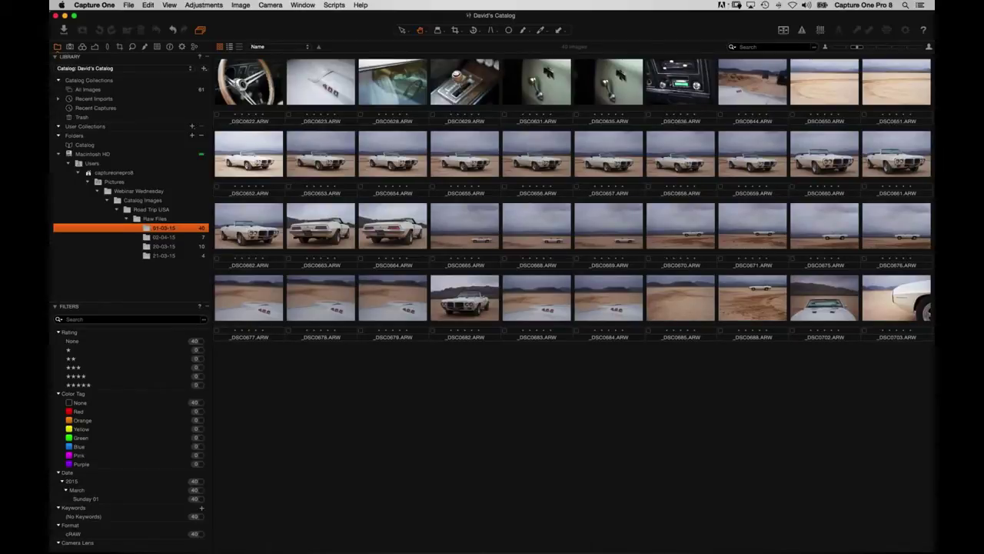
# - Select _DSC0652.ARW, look through the built-in styles without applying any, and return to the library tools
pyautogui.click(158, 47)
pyautogui.click(239, 154)
pyautogui.click(155, 71)
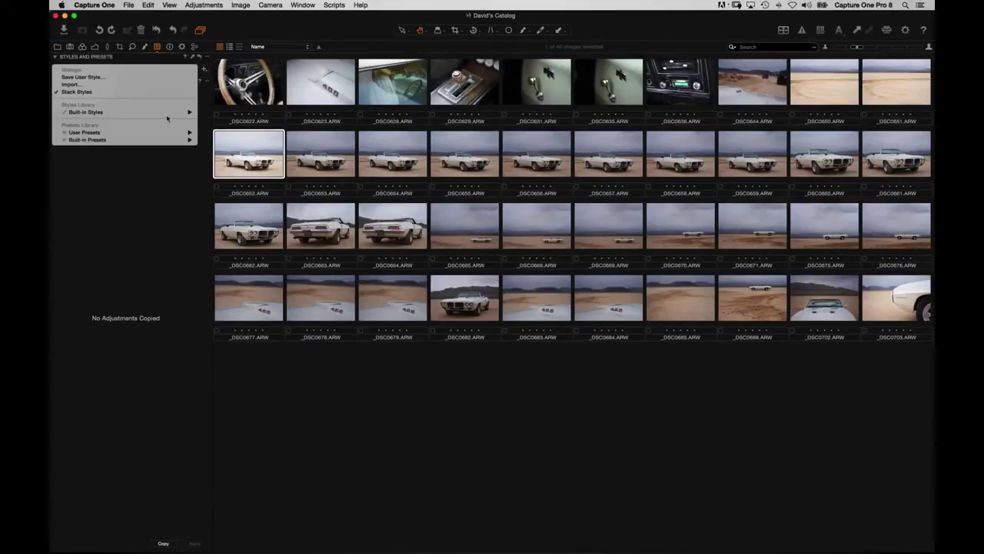
pyautogui.moveTo(169, 112)
pyautogui.moveTo(219, 121)
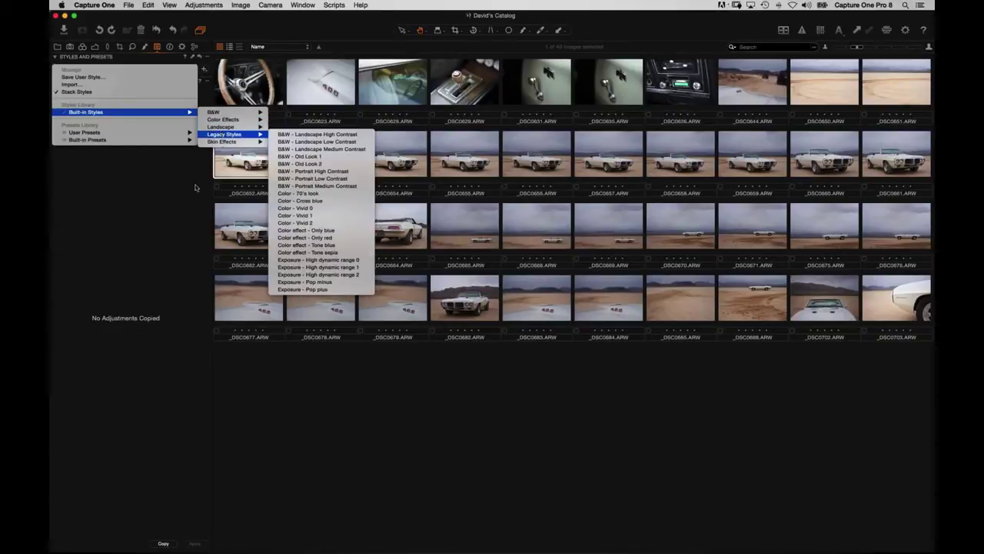
pyautogui.click(88, 66)
pyautogui.click(58, 46)
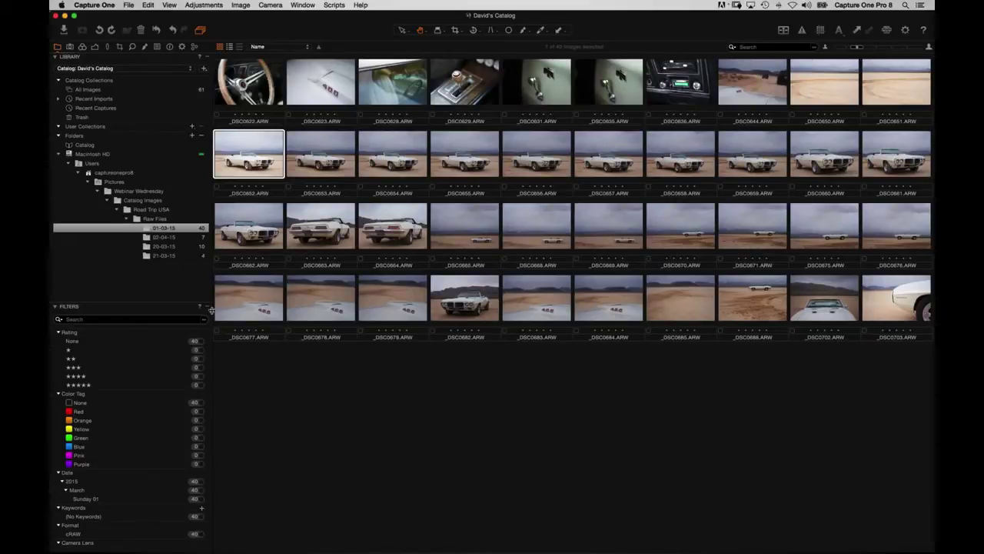
# - Step through the other dated folders from 02-04-15 to 21-03-15 and go back up to 01-03-15
pyautogui.click(164, 239)
pyautogui.press('Down')
pyautogui.press('Down')
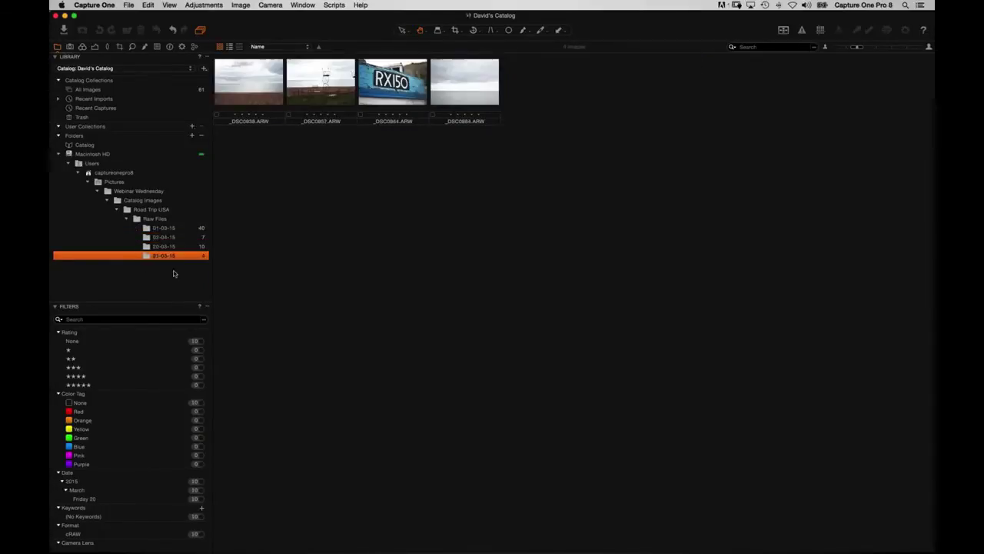
pyautogui.press('Up')
pyautogui.press('Up')
pyautogui.press('Up')
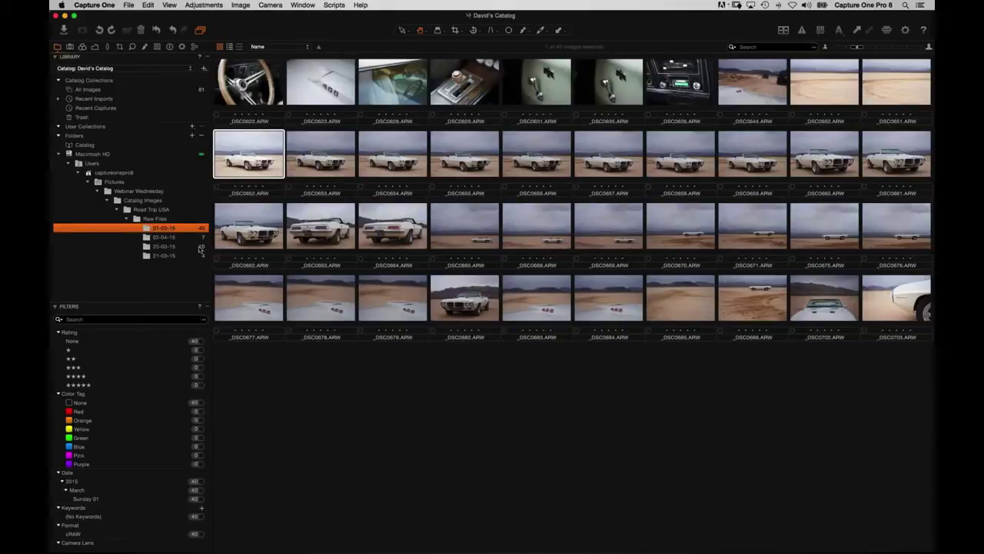
# - Enlarge the browser thumbnails to five per row and look over the images in the 01-03-15 folder
pyautogui.click(892, 48)
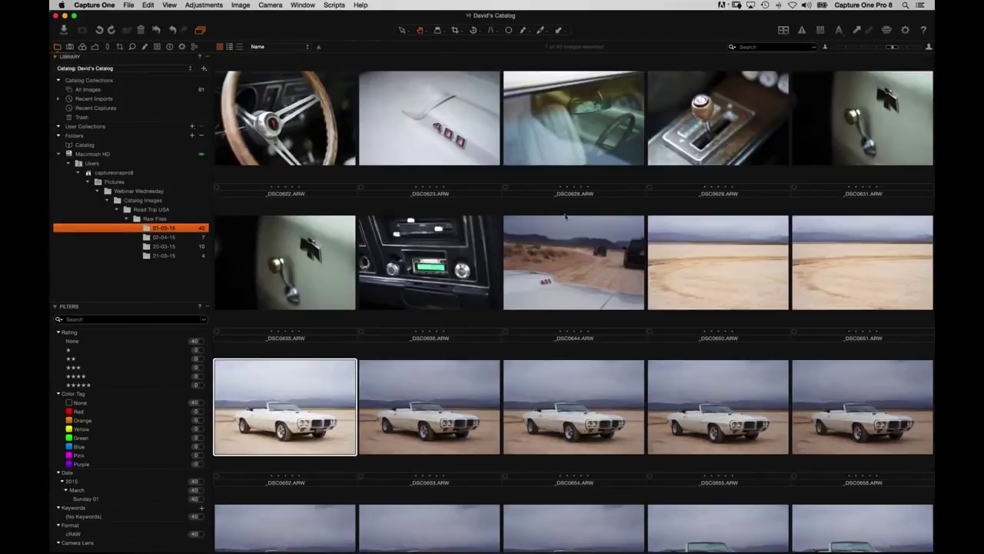
pyautogui.scroll(-10, 565, 217)
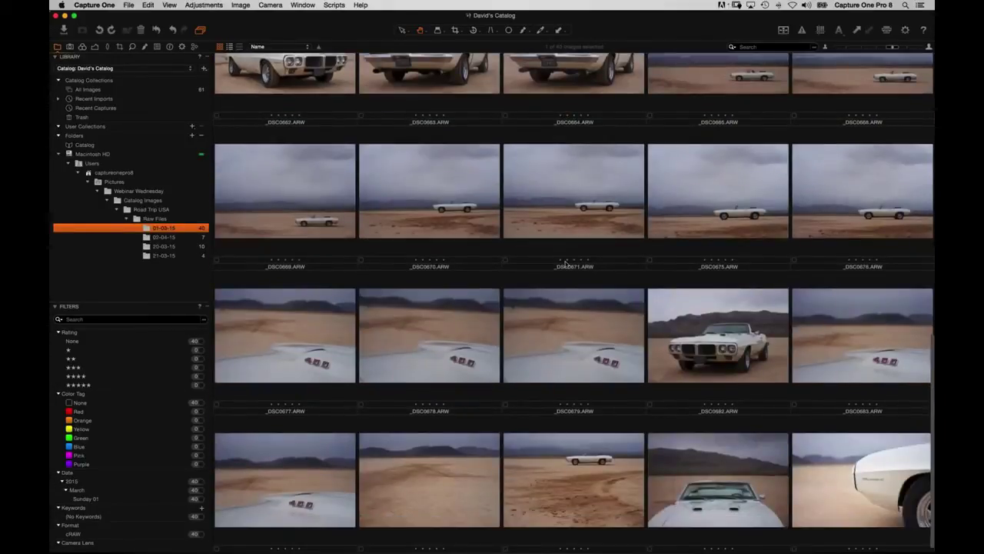
pyautogui.scroll(2, 675, 200)
pyautogui.scroll(3, 492, 163)
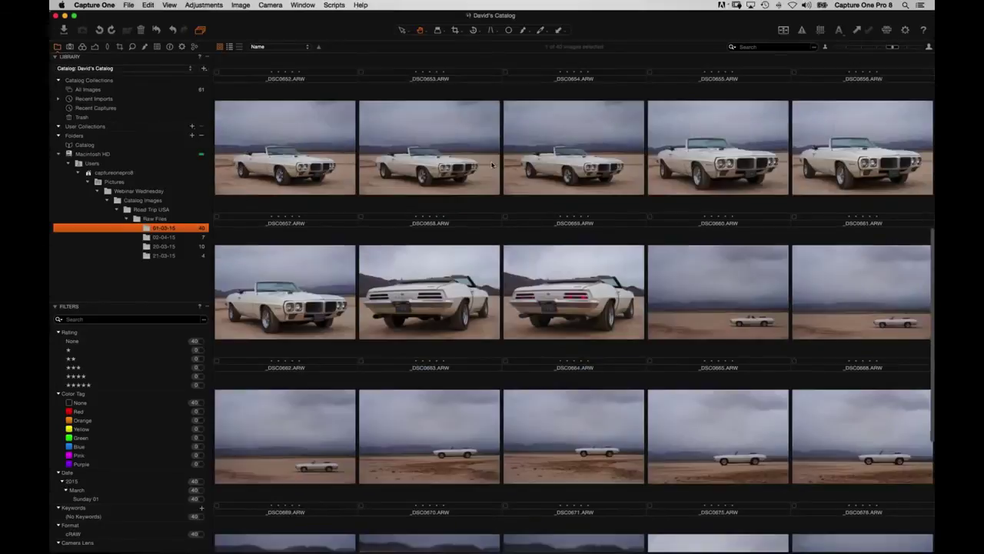
pyautogui.scroll(5, 493, 164)
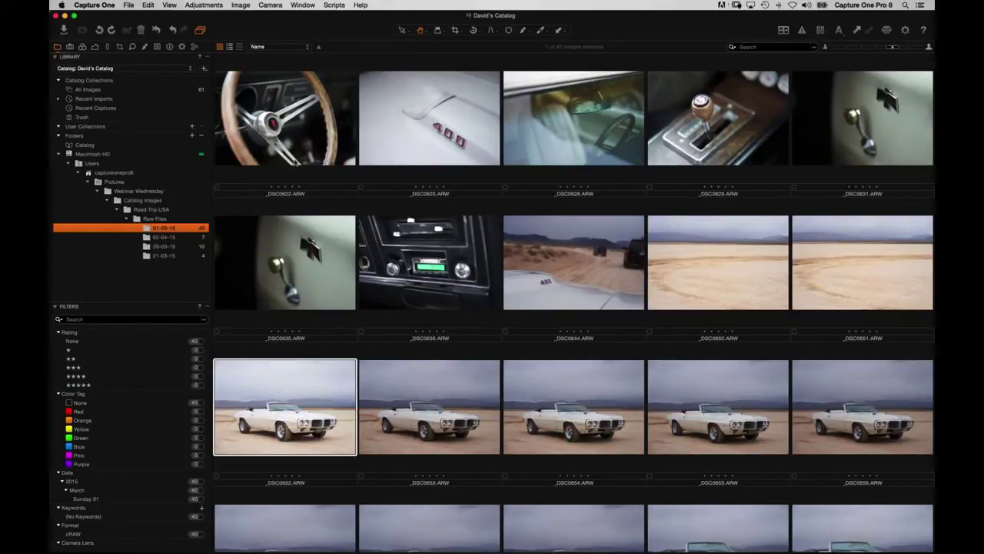
# - Select _DSC0622.ARW and look at the available color tags and their assigned shortcuts without applying one
pyautogui.click(296, 150)
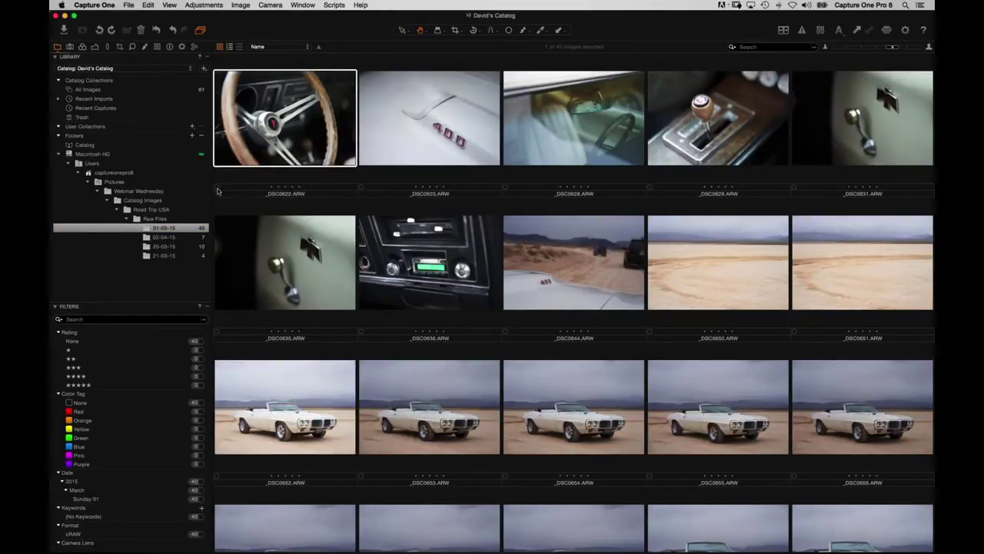
pyautogui.click(217, 189)
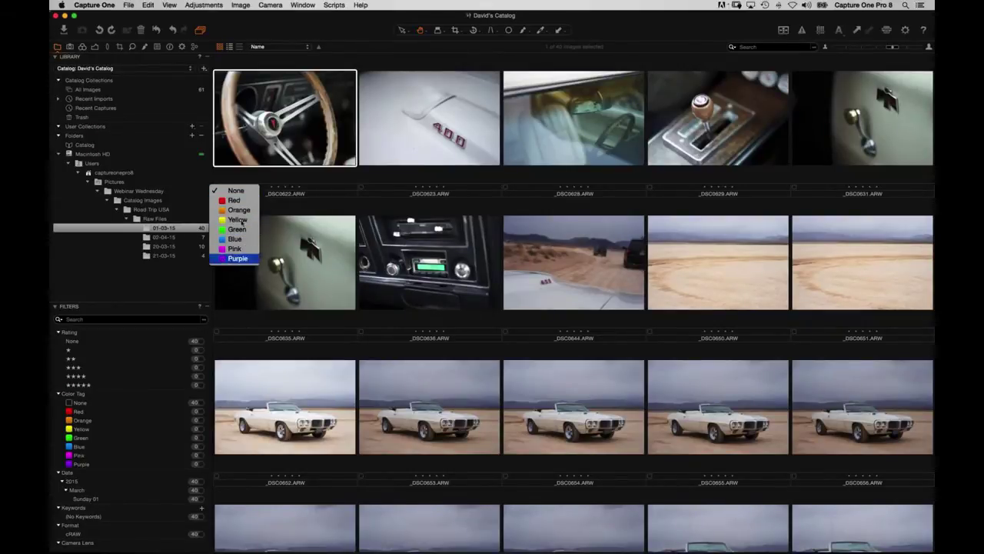
pyautogui.click(261, 177)
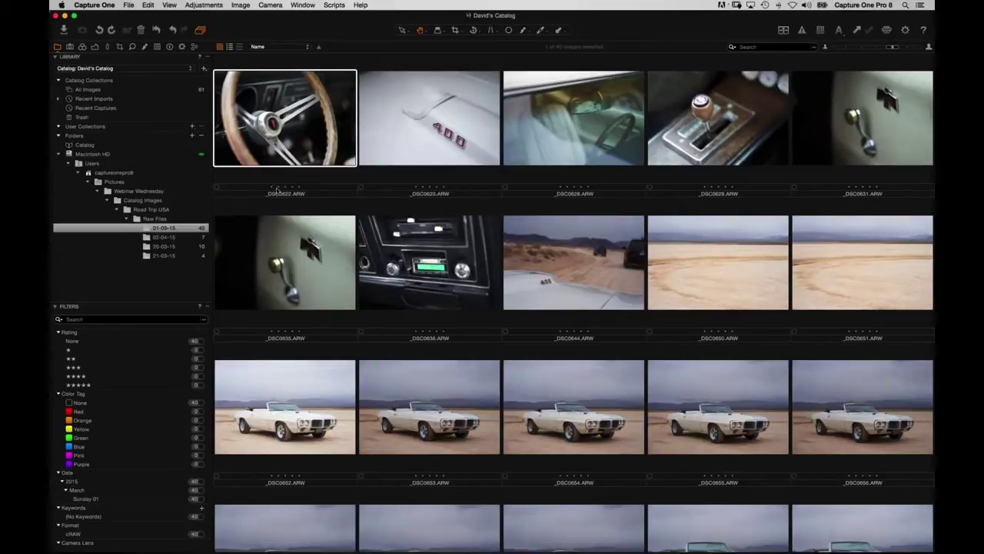
pyautogui.click(303, 190)
pyautogui.click(169, 4)
pyautogui.moveTo(204, 5)
pyautogui.moveTo(216, 80)
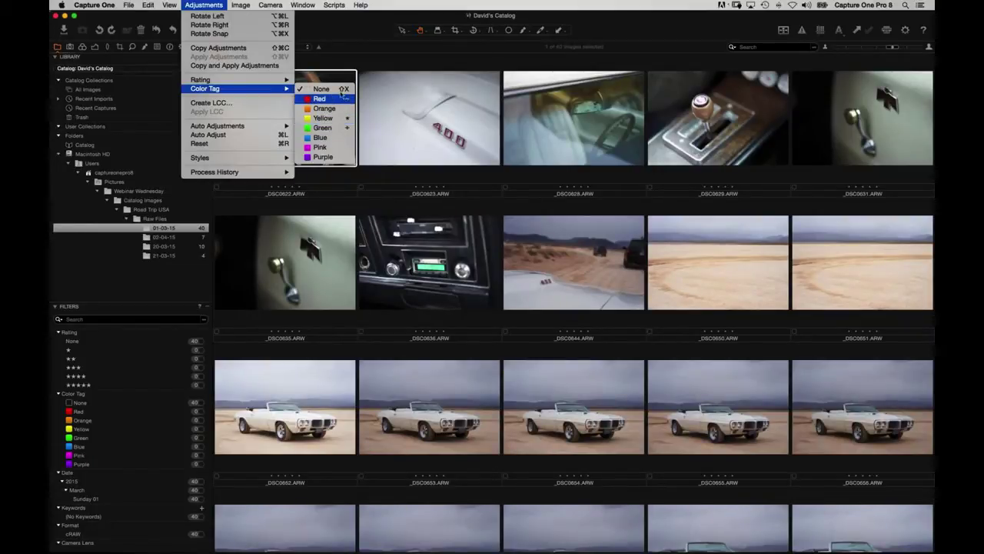
pyautogui.click(346, 90)
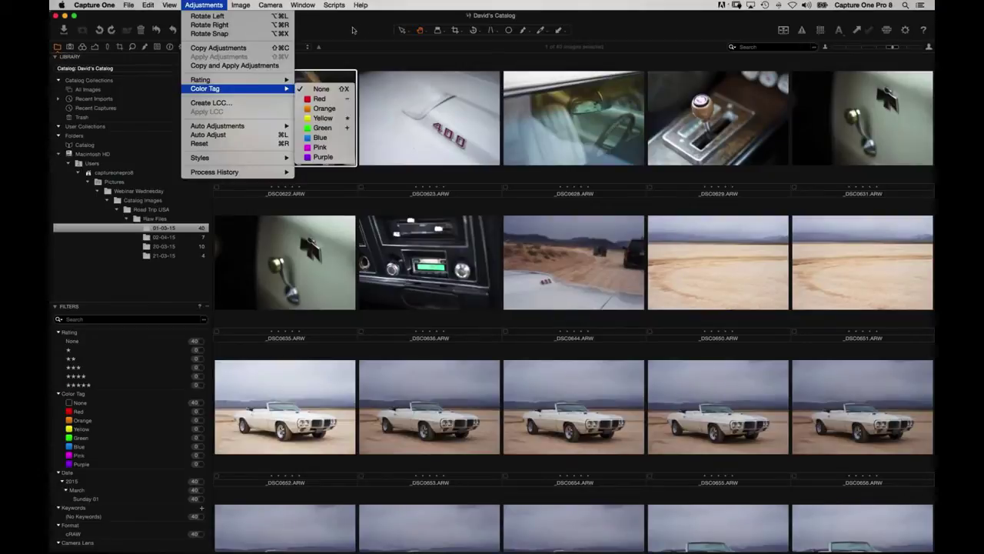
# - Review the Color Tag shortcuts of the Adjustments group in the keyboard shortcut editor, leaving Orange without a shortcut
pyautogui.click(103, 5)
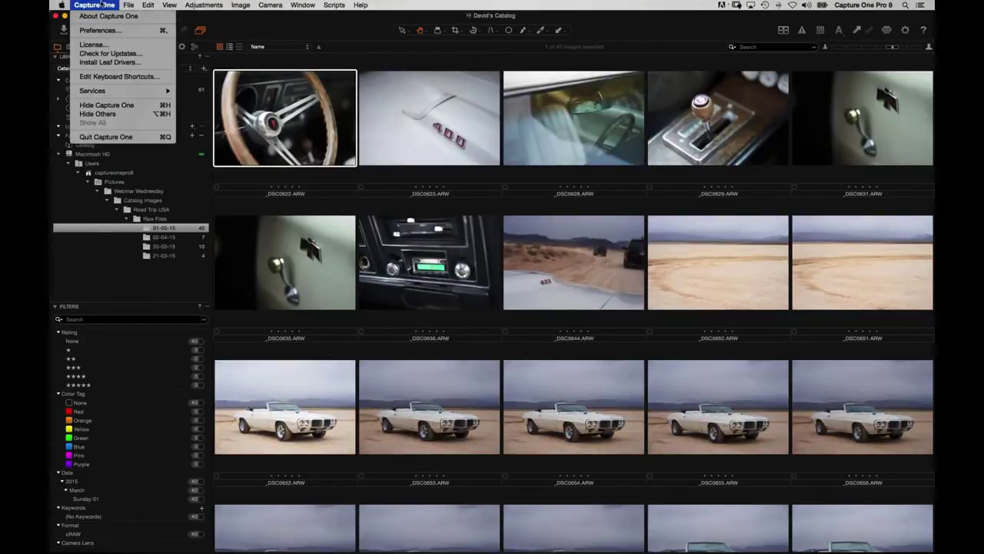
pyautogui.click(123, 77)
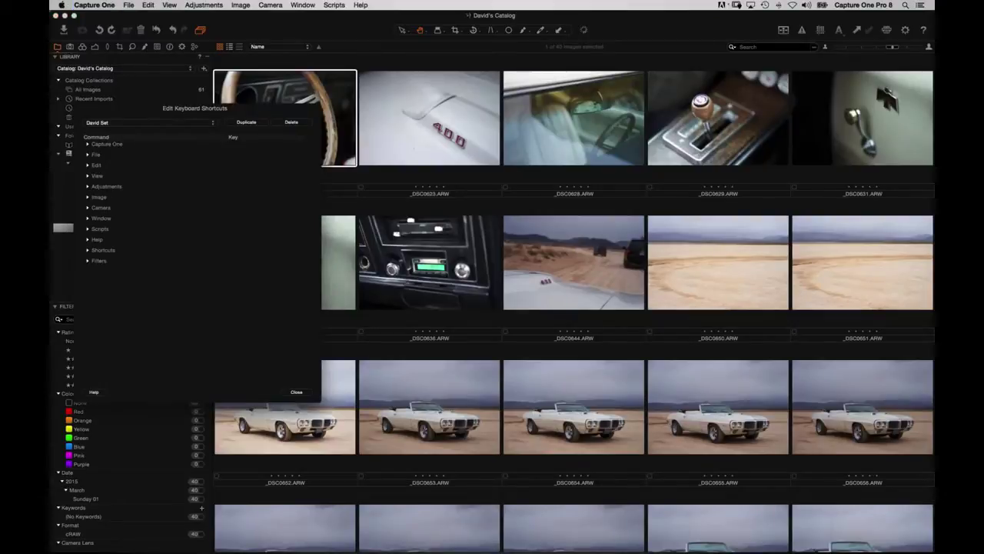
pyautogui.click(88, 186)
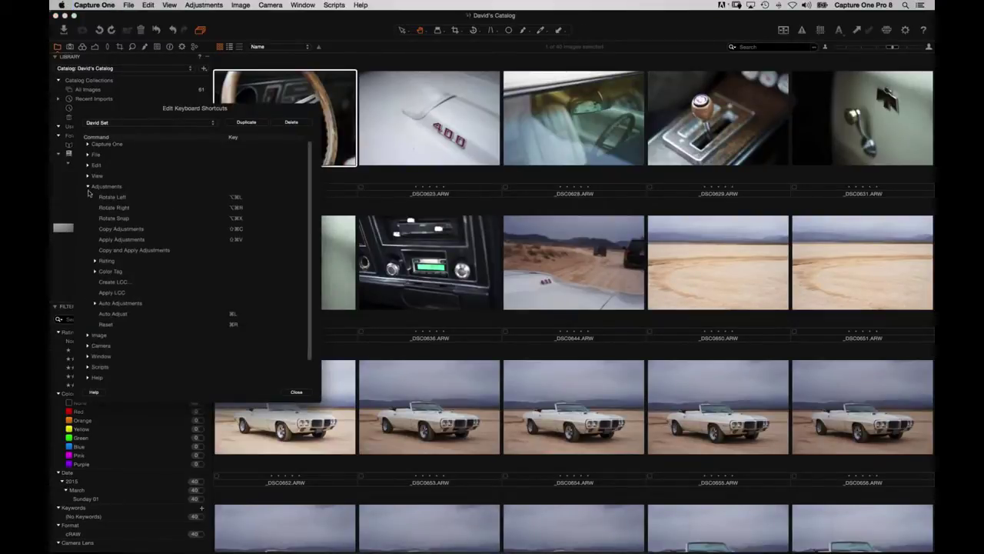
pyautogui.click(95, 270)
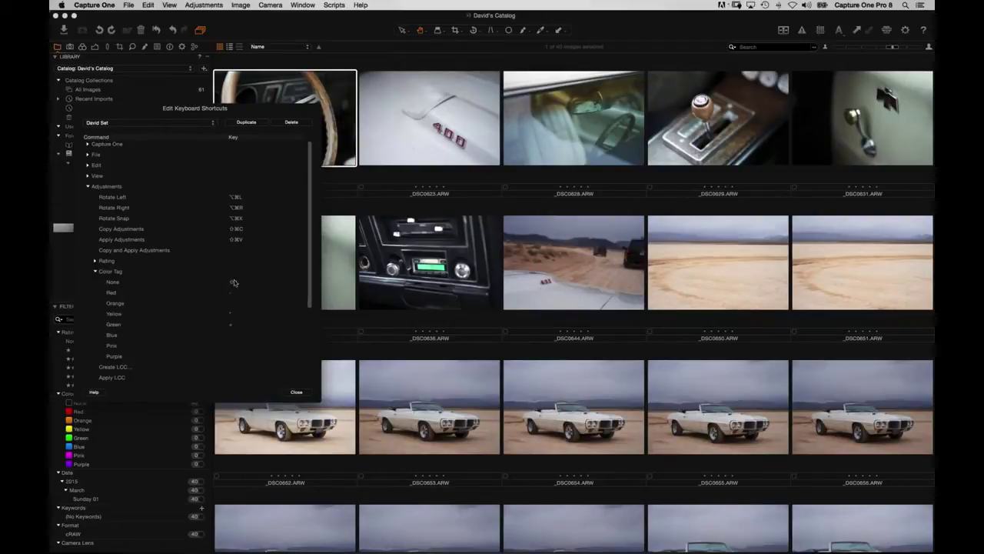
pyautogui.click(239, 306)
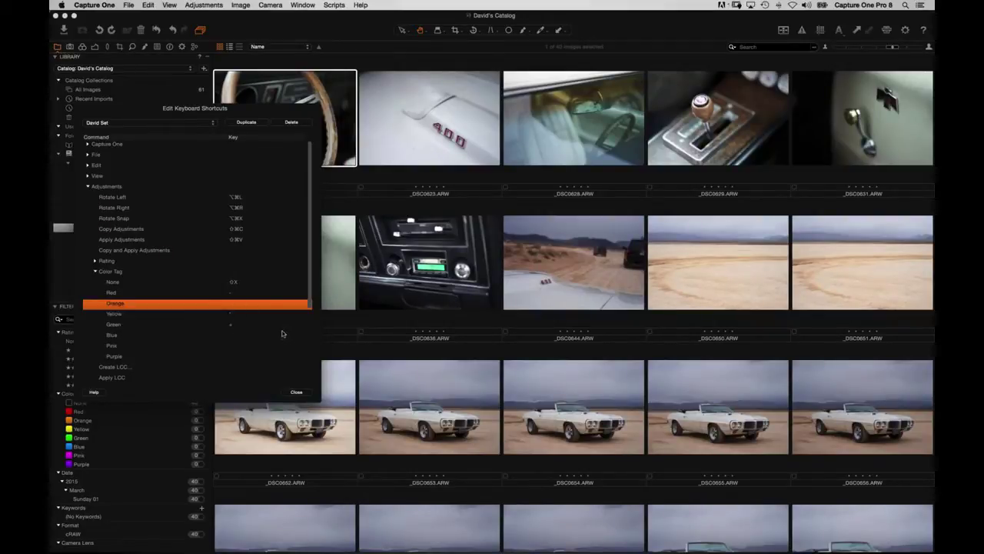
pyautogui.click(232, 305)
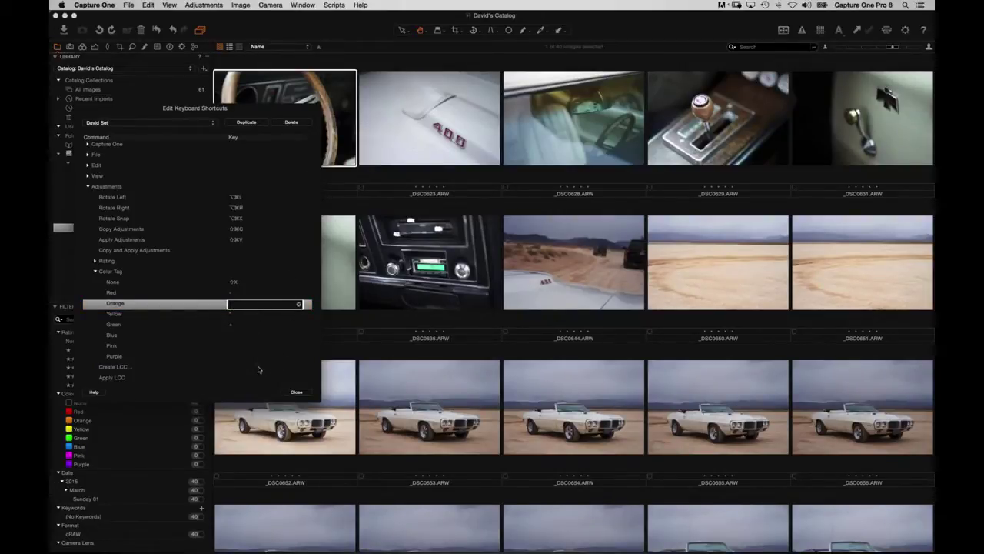
pyautogui.click(297, 393)
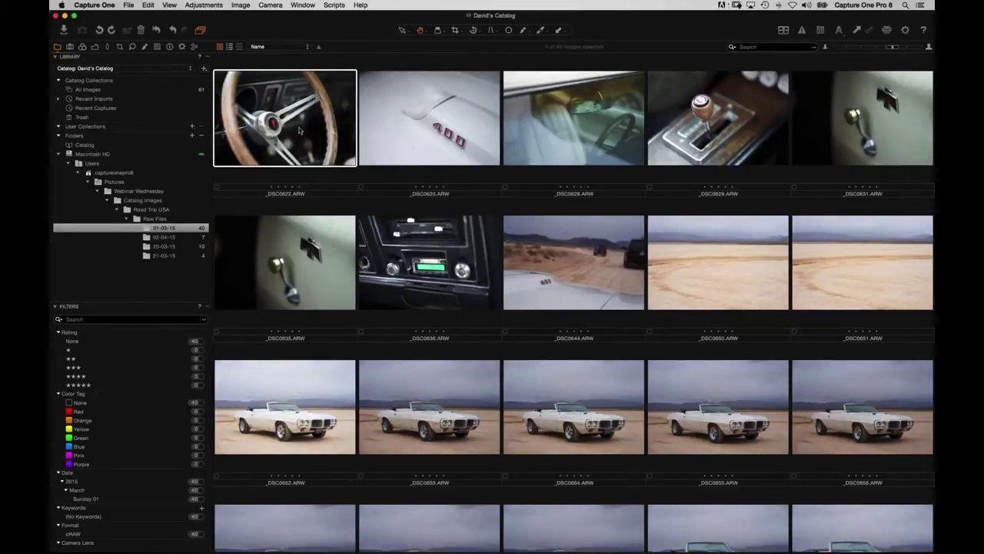
# - Try tagging _DSC0622.ARW green and _DSC0623.ARW red, and clear both color tags again
pyautogui.click(217, 189)
pyautogui.click(239, 190)
pyautogui.press('Right')
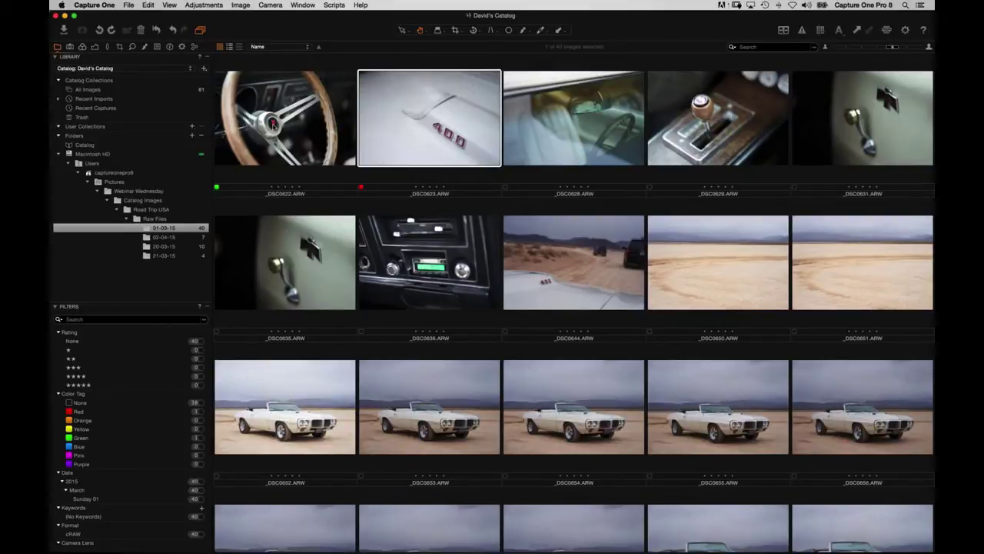
pyautogui.hotkey('shift', 'Left')
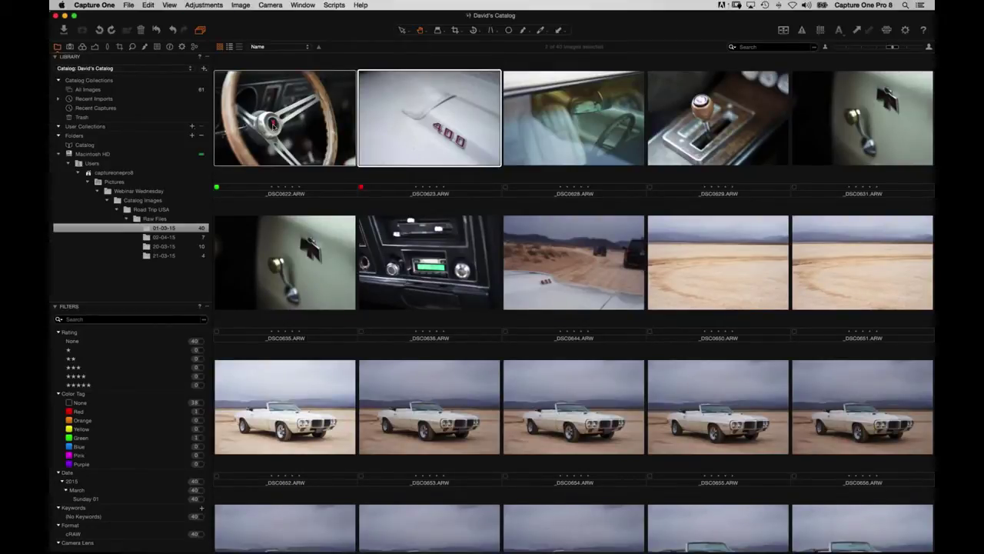
pyautogui.press('-')
# - Filter the 01-03-15 folder to images without a color tag and tag _DSC0622.ARW, _DSC0623.ARW and _DSC0628.ARW green
pyautogui.click(289, 164)
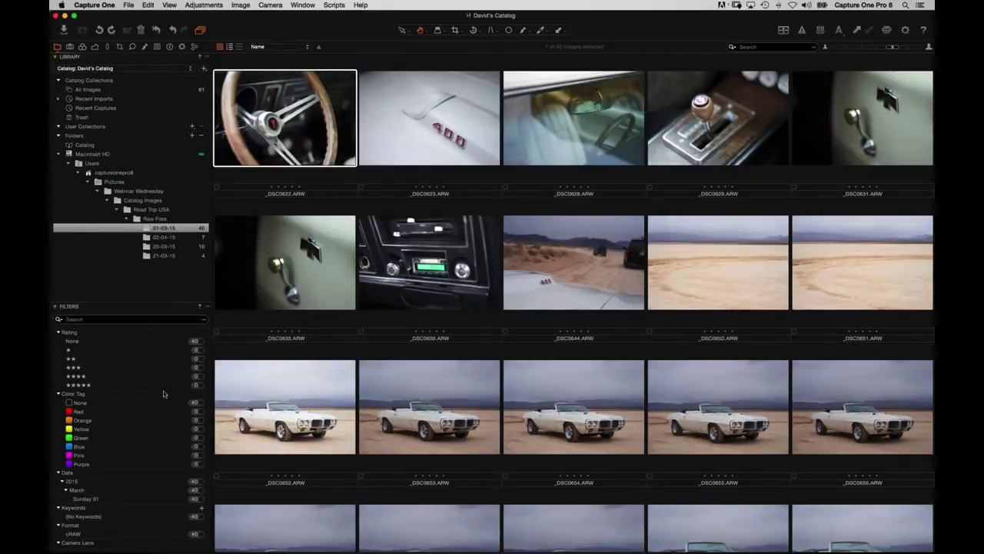
pyautogui.click(197, 403)
pyautogui.press('+')
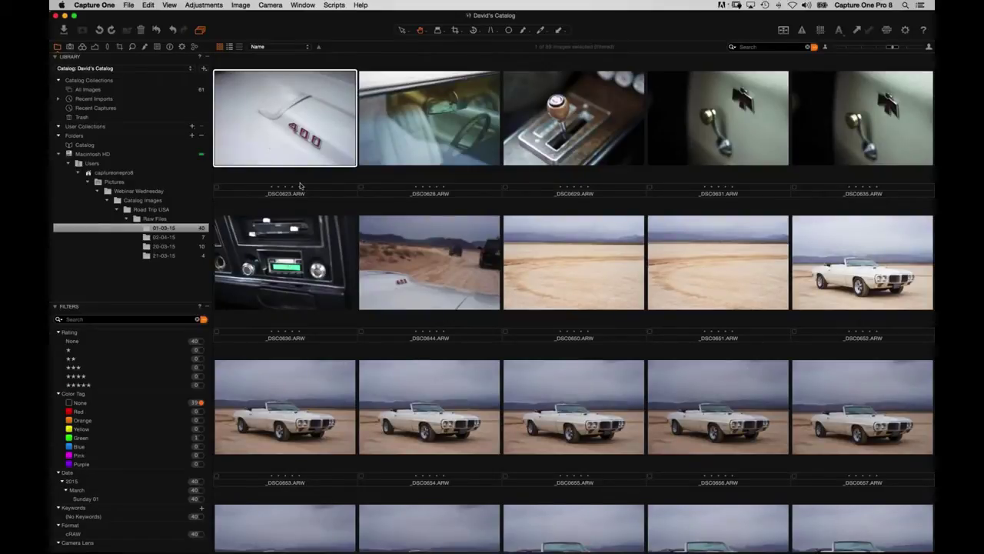
pyautogui.press('+')
pyautogui.press('+')
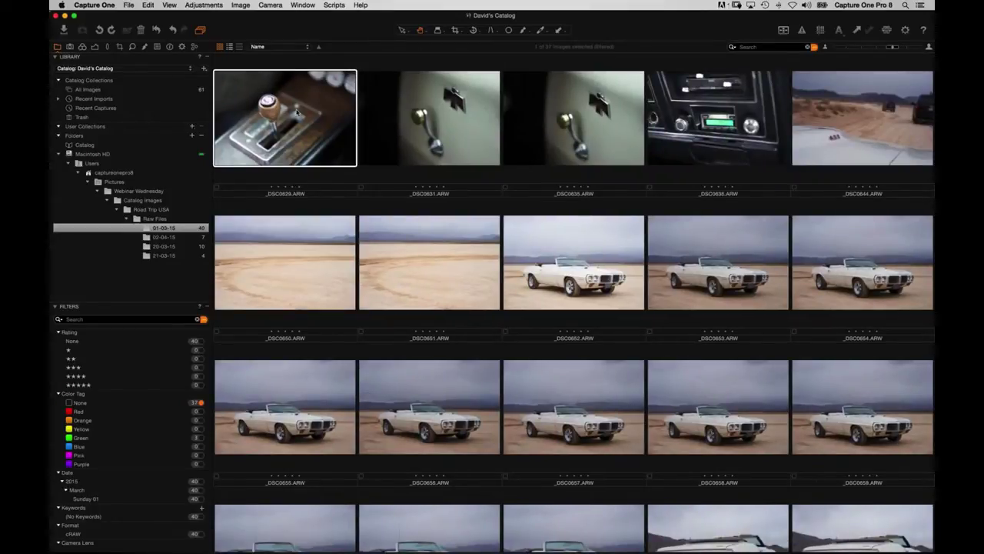
# - Check the focus of the gear shifter image _DSC0629.ARW with the loupe and tag it red
pyautogui.click(437, 30)
pyautogui.click(438, 32)
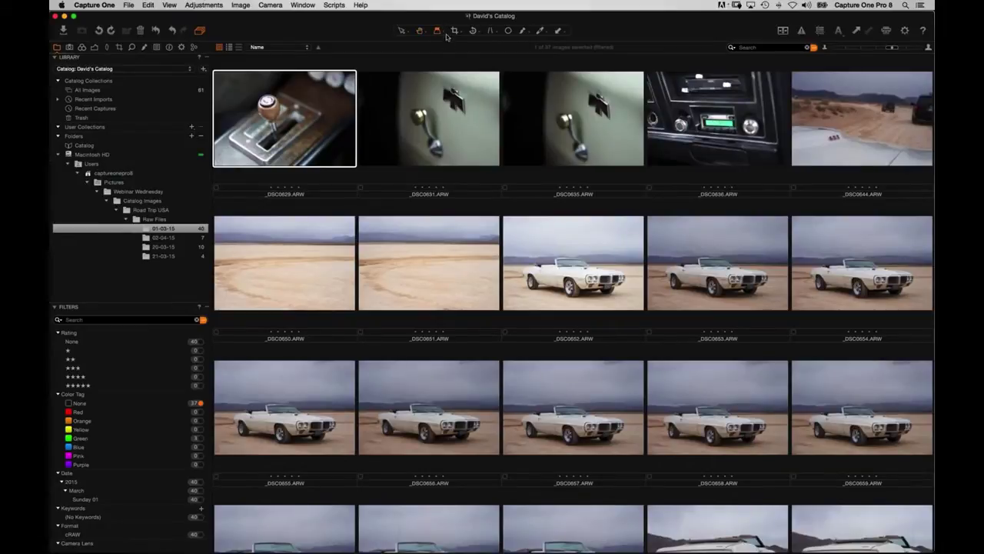
pyautogui.click(265, 100)
pyautogui.moveTo(265, 100); pyautogui.dragTo(284, 114)
pyautogui.press('Delete')
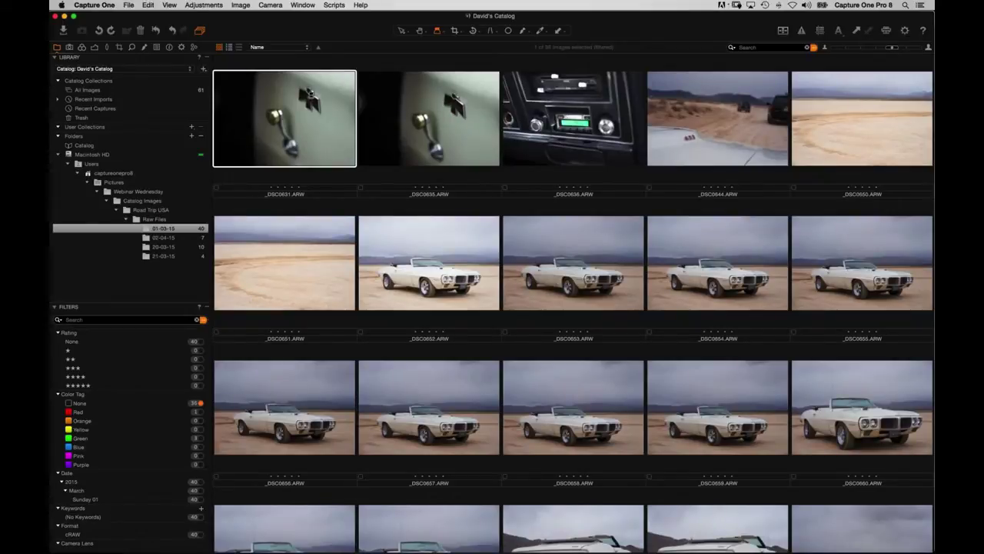
# - Compare the window crank images _DSC0631.ARW and _DSC0635.ARW with the loupe, tagging one red and the other green
pyautogui.moveTo(309, 93)
pyautogui.mouseDown()
pyautogui.moveTo(310, 83)
pyautogui.moveTo(307, 93)
pyautogui.mouseUp()
pyautogui.press('Delete')
pyautogui.press('Delete')
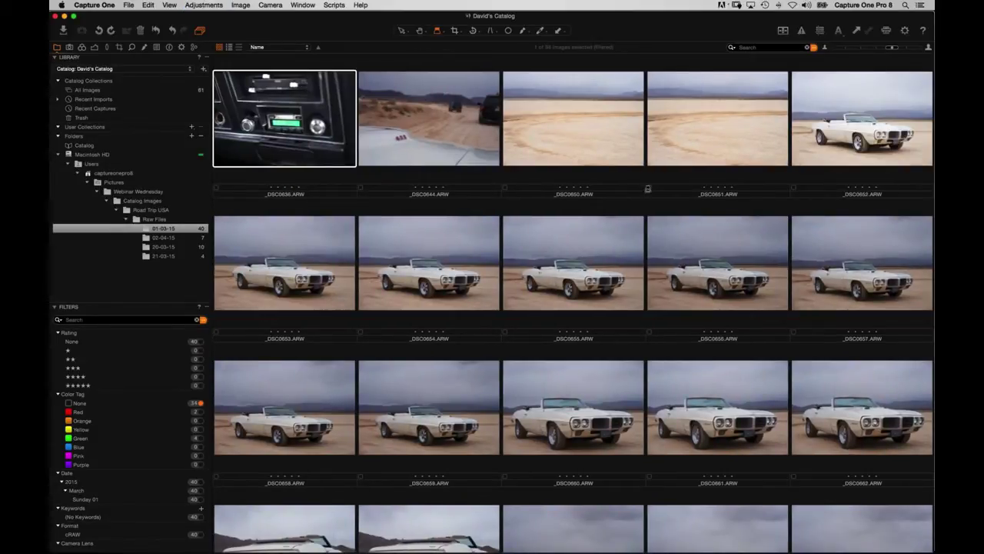
# - Tag the untagged images from _DSC0636.ARW through _DSC0662.ARW green, handling the series from _DSC0652.ARW onward as one group
pyautogui.press('Delete')
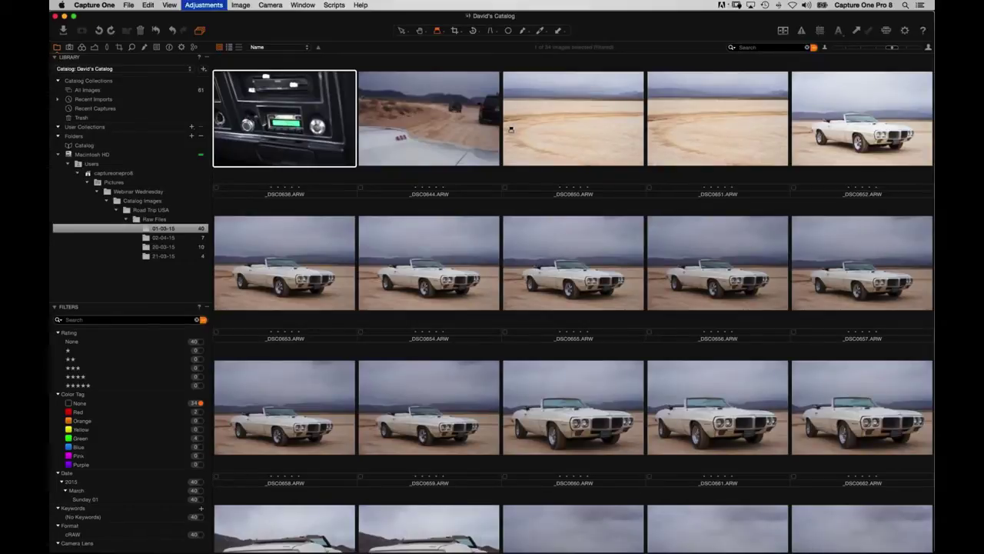
pyautogui.press('Delete')
pyautogui.press('Delete')
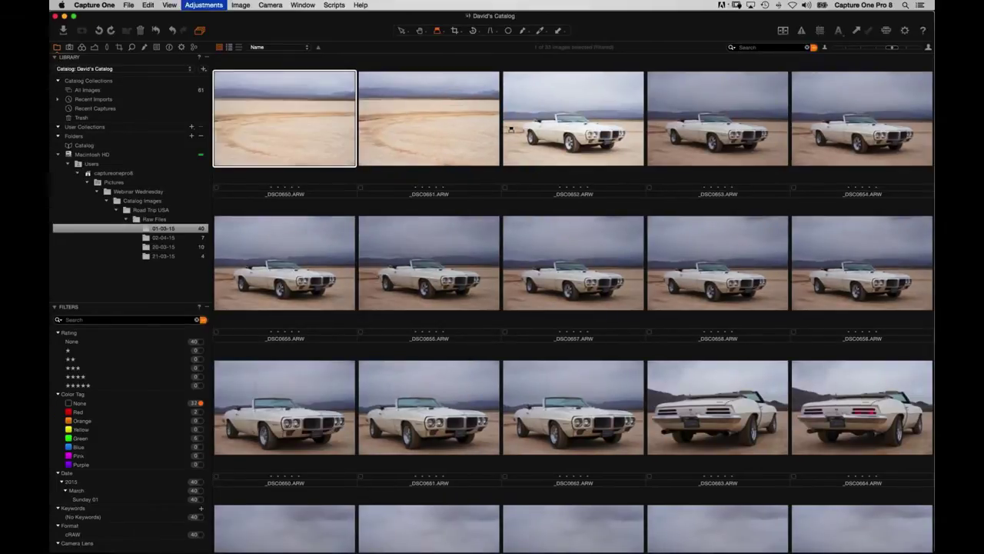
pyautogui.press('Delete')
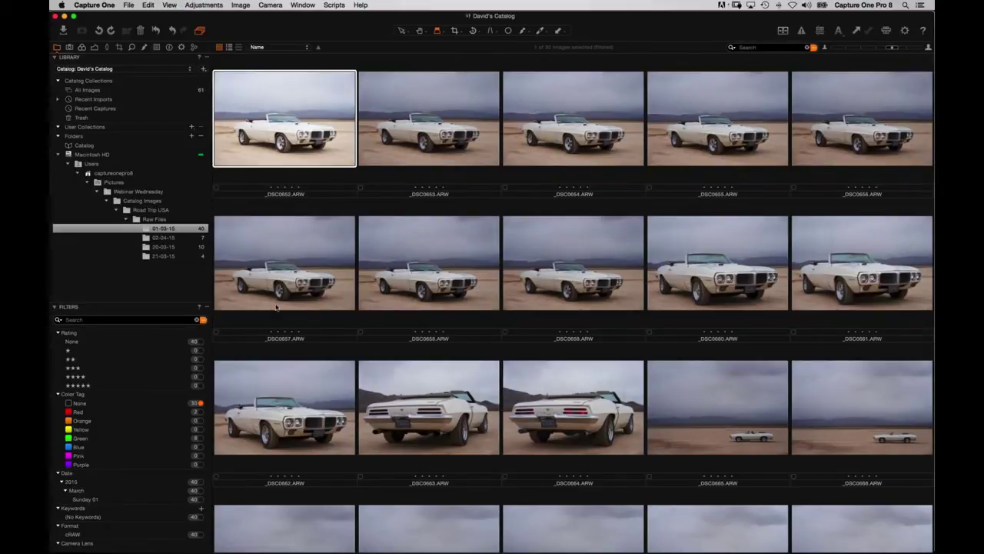
pyautogui.keyDown('shift'); pyautogui.click(298, 407); pyautogui.keyUp('shift')
pyautogui.press('super+shift+c')
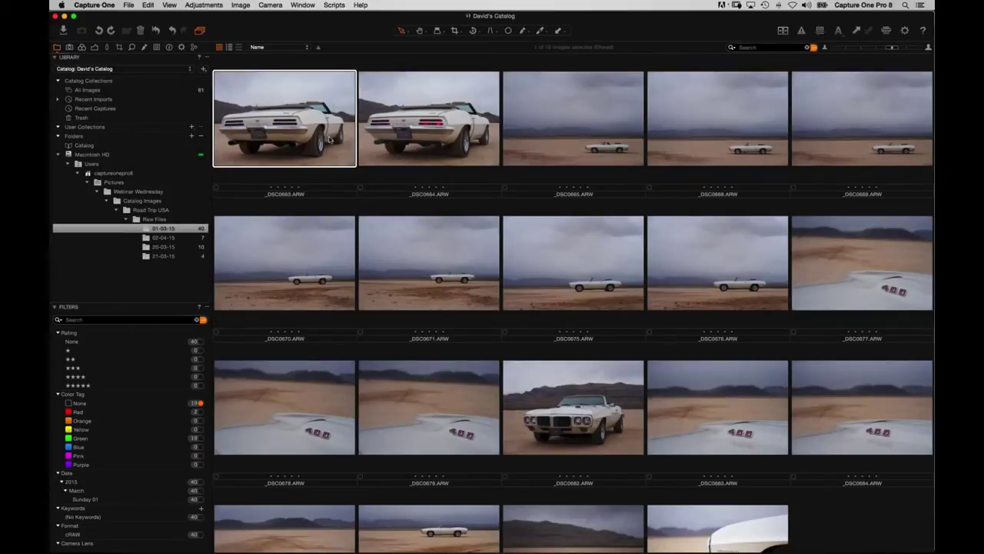
# - Tag each untagged image from _DSC0663.ARW through _DSC0677.ARW green
pyautogui.press('+')
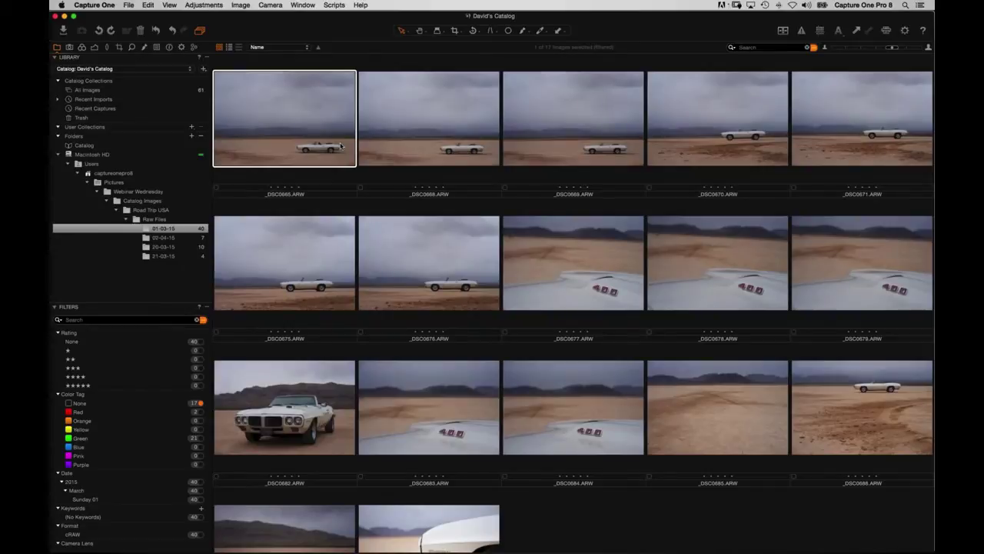
pyautogui.press('+')
pyautogui.press('+')
pyautogui.press('+')
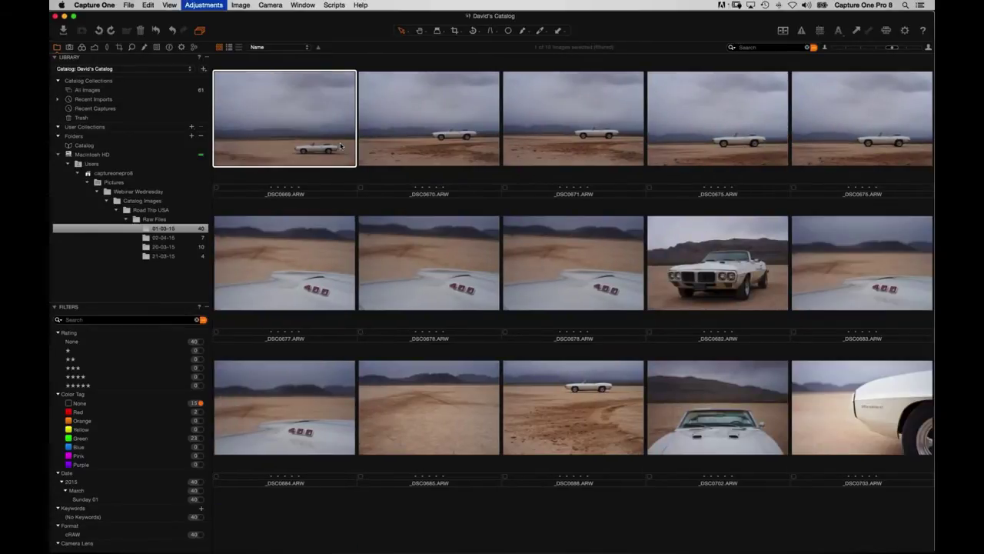
pyautogui.press('+')
pyautogui.press('+')
pyautogui.press('+')
pyautogui.press('+')
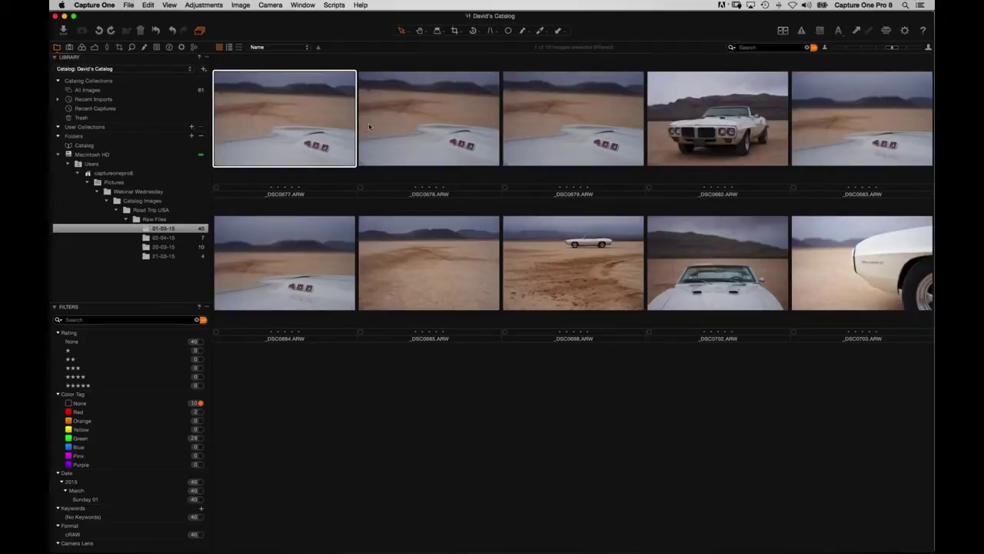
pyautogui.press('+')
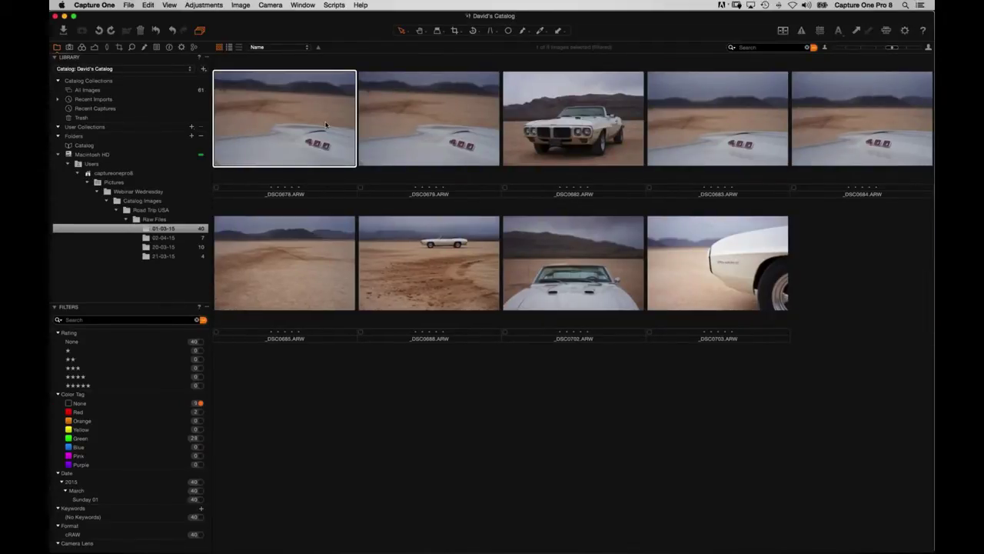
# - Tag _DSC0678.ARW and _DSC0679.ARW red and the front view of the car, _DSC0682.ARW, green
pyautogui.press('-')
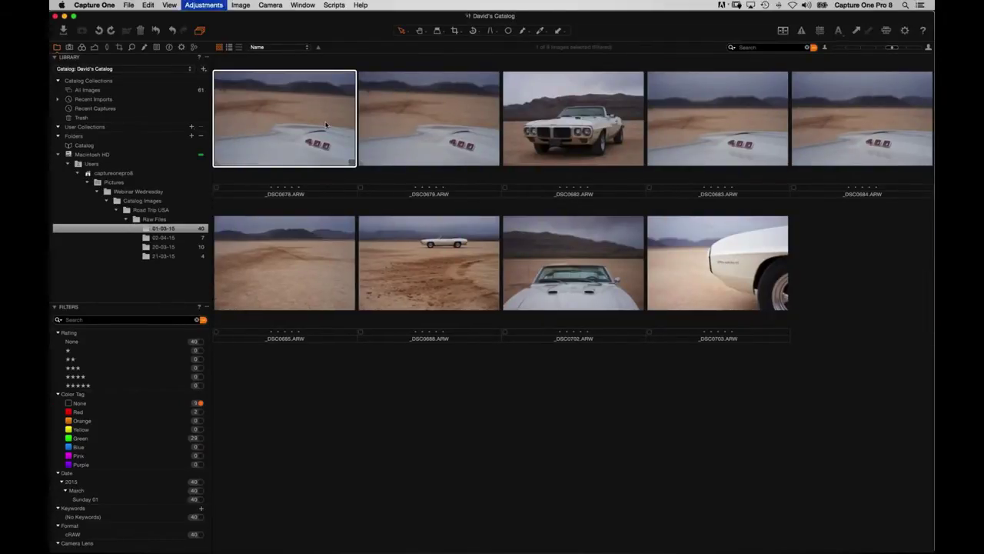
pyautogui.press('-')
pyautogui.press('+')
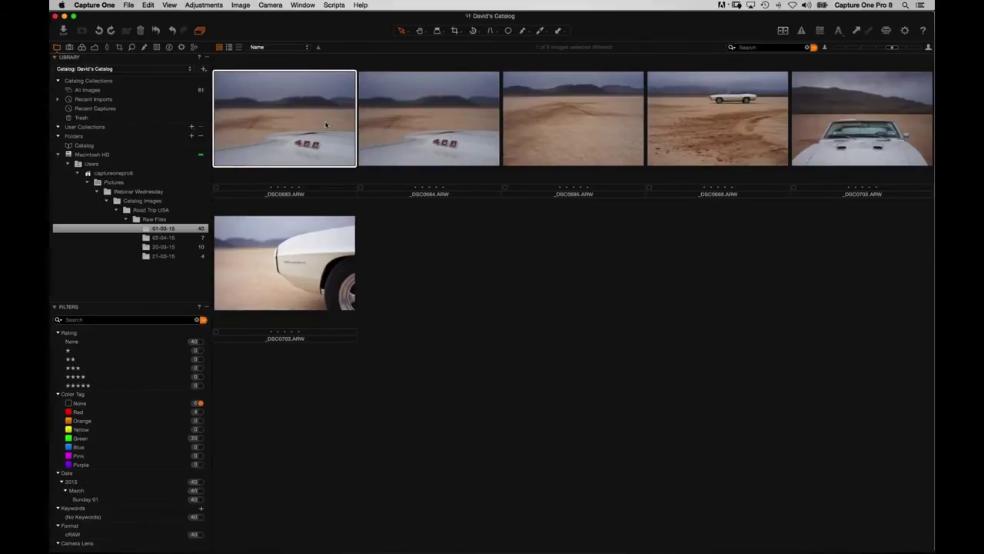
# - Check the focus of _DSC0684.ARW with the loupe, then tag one of _DSC0683.ARW and _DSC0684.ARW red and the other green
pyautogui.click(438, 31)
pyautogui.click(436, 138)
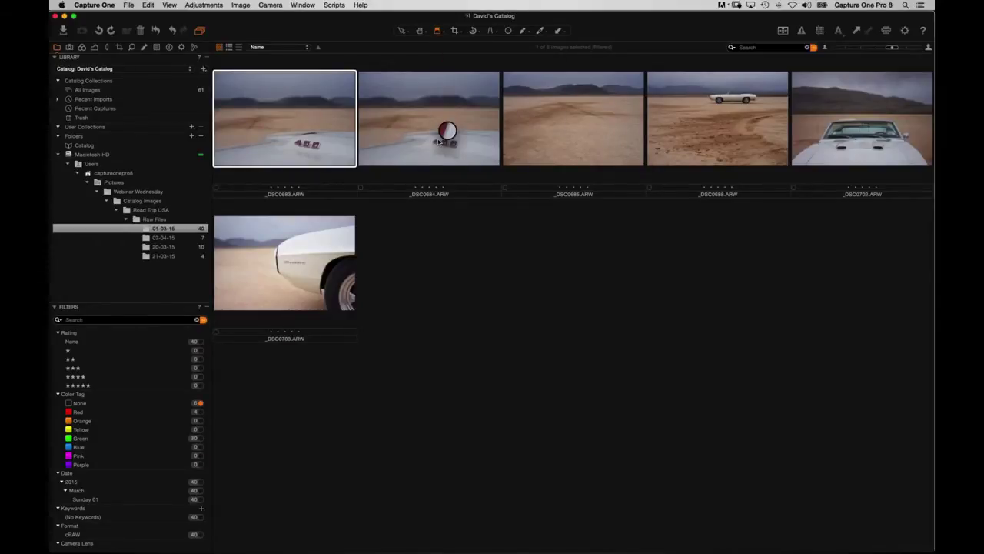
pyautogui.moveTo(431, 137); pyautogui.dragTo(505, 314)
pyautogui.press('Delete')
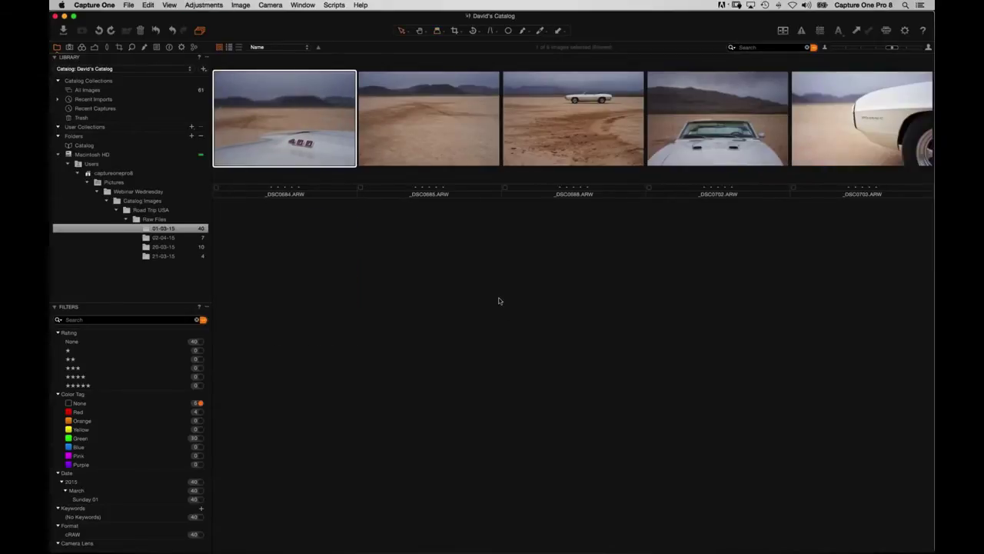
pyautogui.press('Delete')
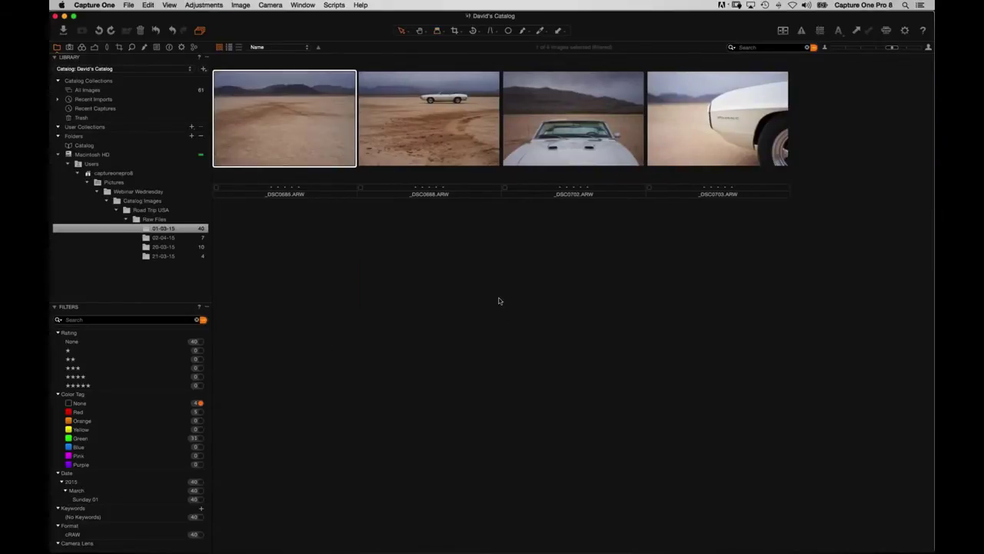
# - Tag the four remaining images from _DSC0685.ARW through _DSC0703.ARW green and clear the filter to show the whole folder
pyautogui.press('Delete')
pyautogui.press('Delete')
pyautogui.press('Delete')
pyautogui.press('Delete')
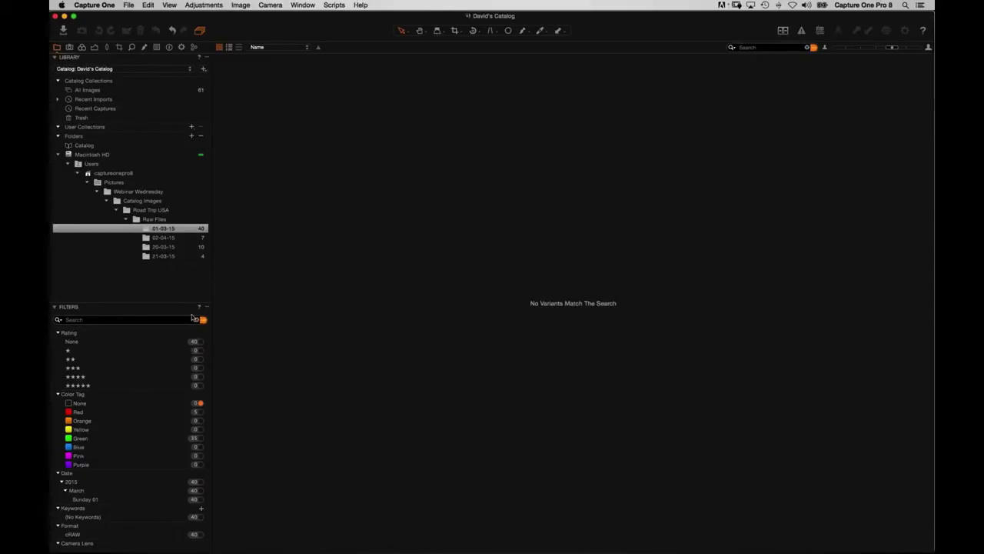
pyautogui.click(201, 320)
pyautogui.scroll(-5, 319, 342)
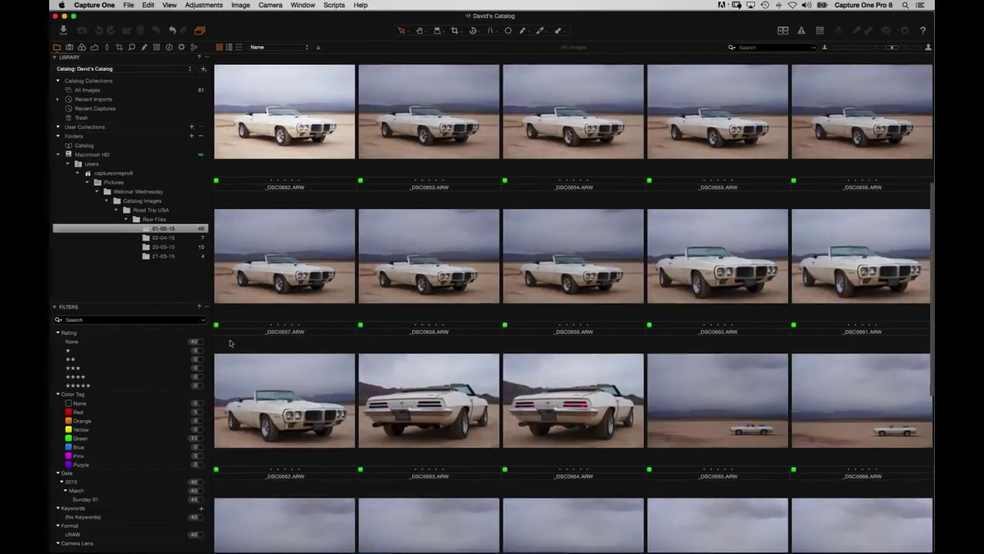
# - Filter folder 01-03-15 by green tag and then by red, select all the red-tagged images and request their deletion
pyautogui.click(202, 439)
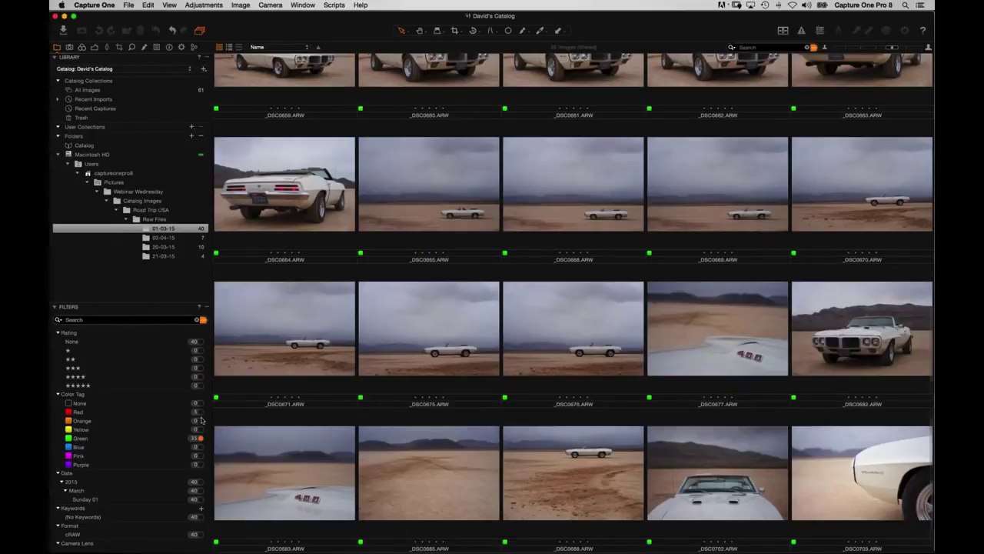
pyautogui.click(199, 412)
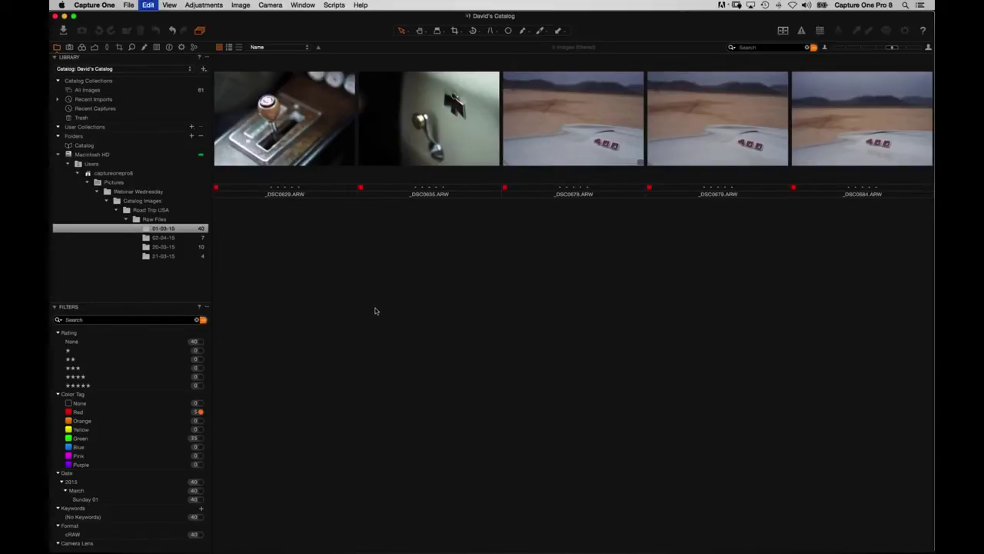
pyautogui.press('super+a')
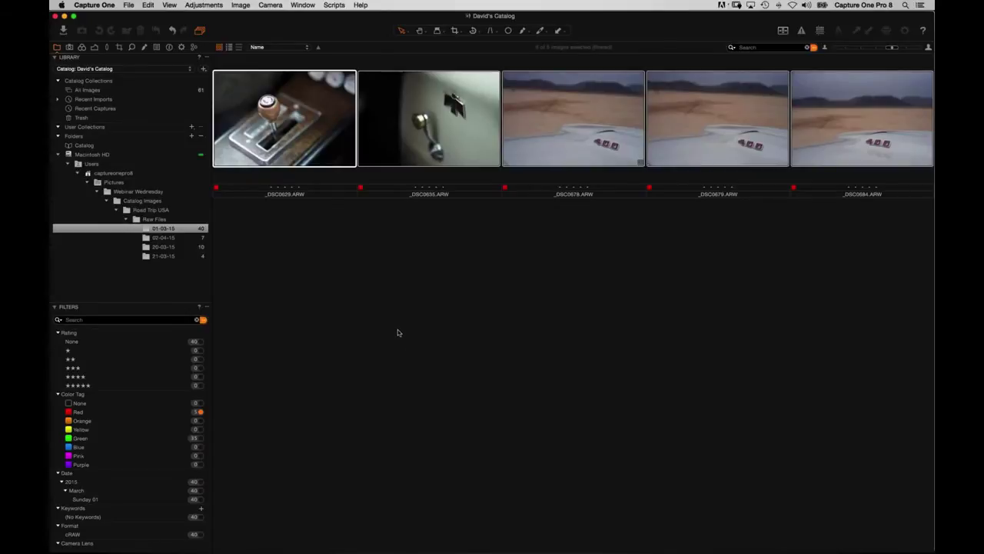
pyautogui.press('super+BackSpace')
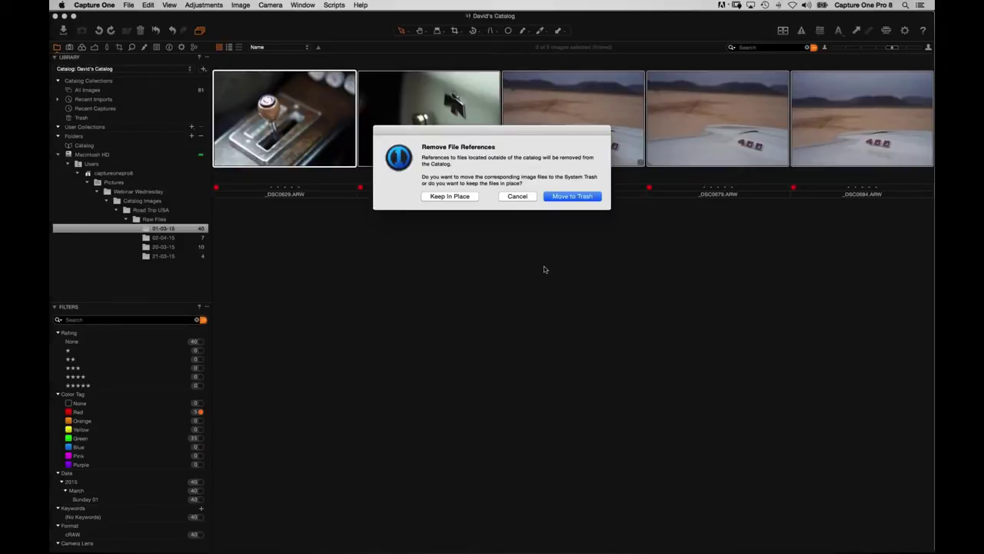
pyautogui.moveTo(488, 140); pyautogui.dragTo(506, 228)
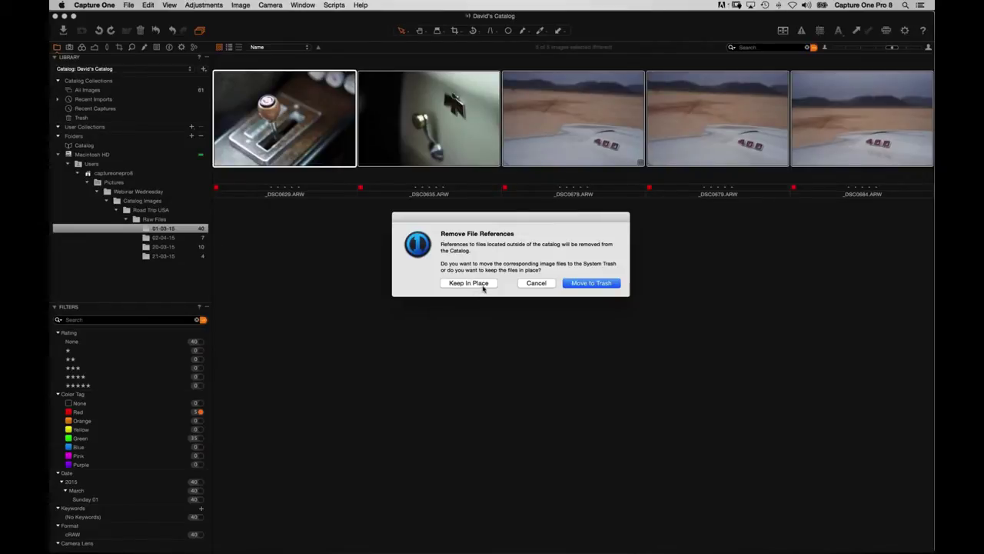
# - Check the Catalog Images folder inside Webinar Wednesday in Finder, then return to Capture One and move the red-tagged files to the System Trash
pyautogui.press('super+Tab')
pyautogui.click(435, 283)
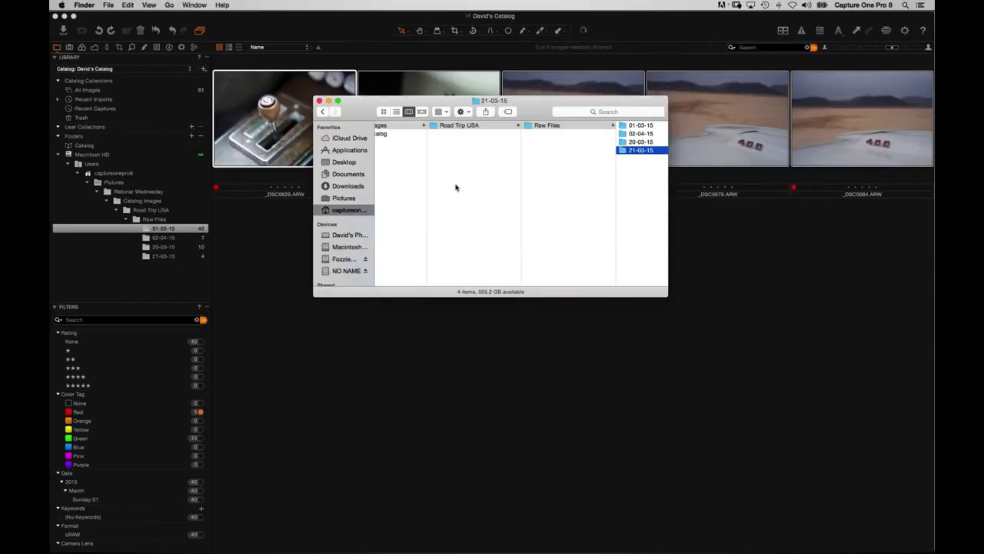
pyautogui.click(531, 197)
pyautogui.click(503, 135)
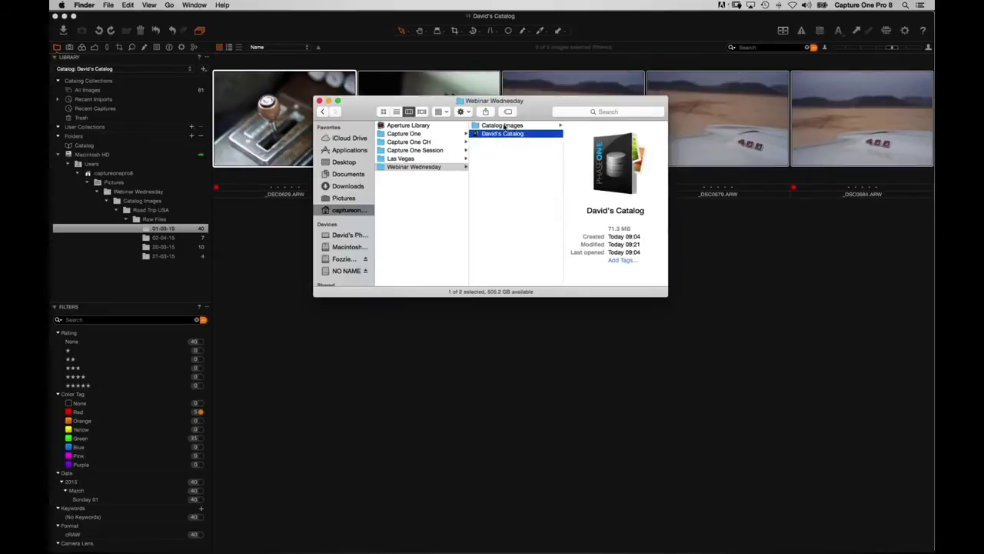
pyautogui.click(504, 125)
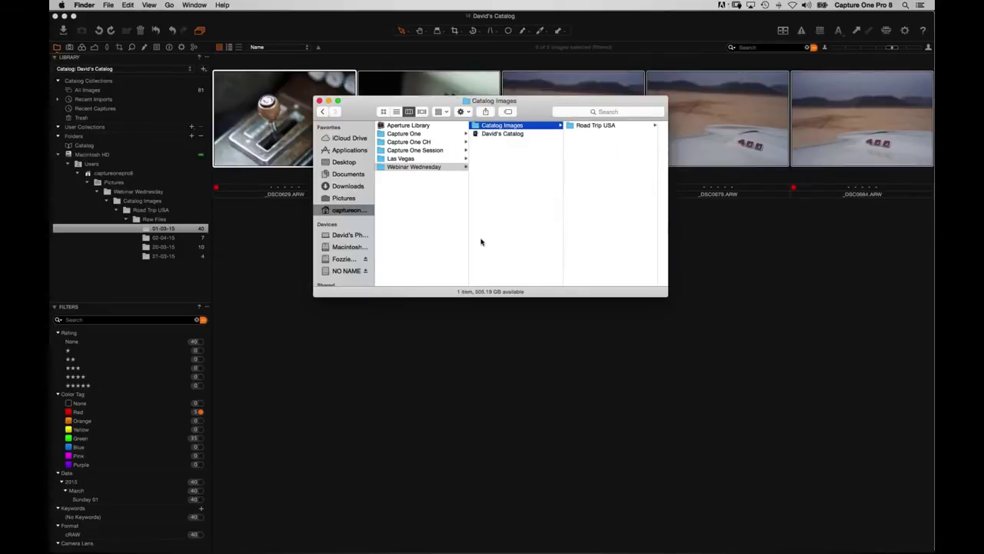
pyautogui.click(510, 381)
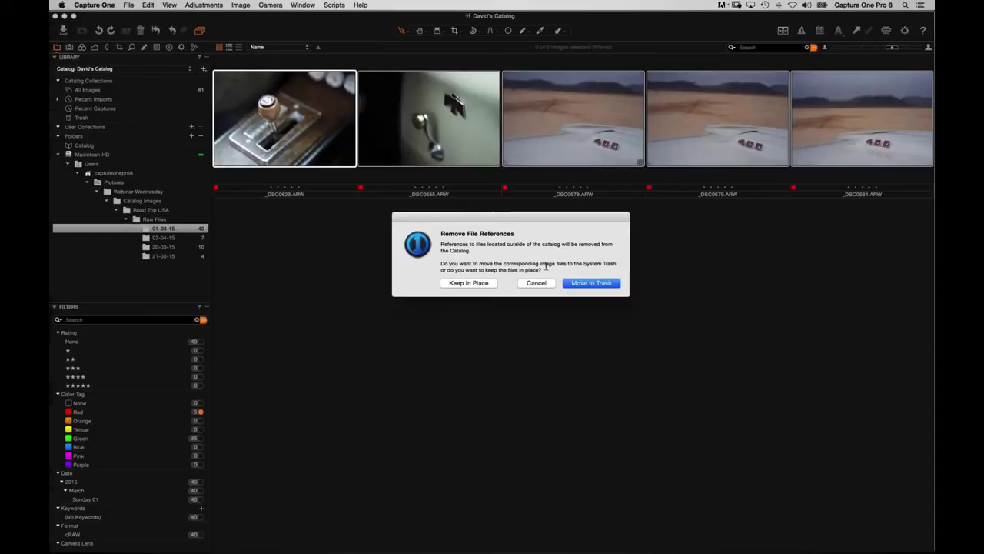
pyautogui.click(590, 283)
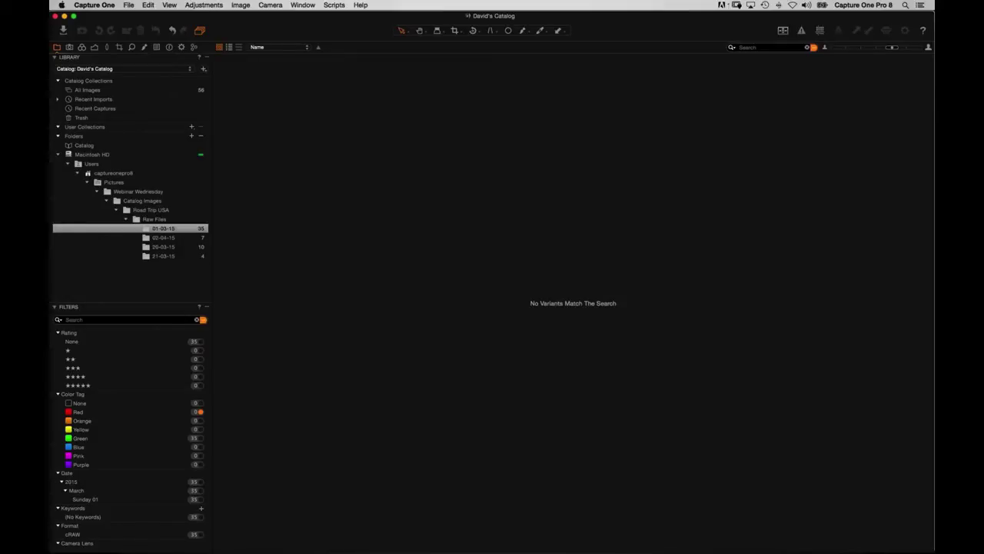
# - Switch to Safari, look at the Capture One Pro 8 download on the Phase One download page, and return to Capture One
pyautogui.press('super+Tab')
pyautogui.press('super+Tab')
pyautogui.press('super+Tab')
pyautogui.press('super+Tab')
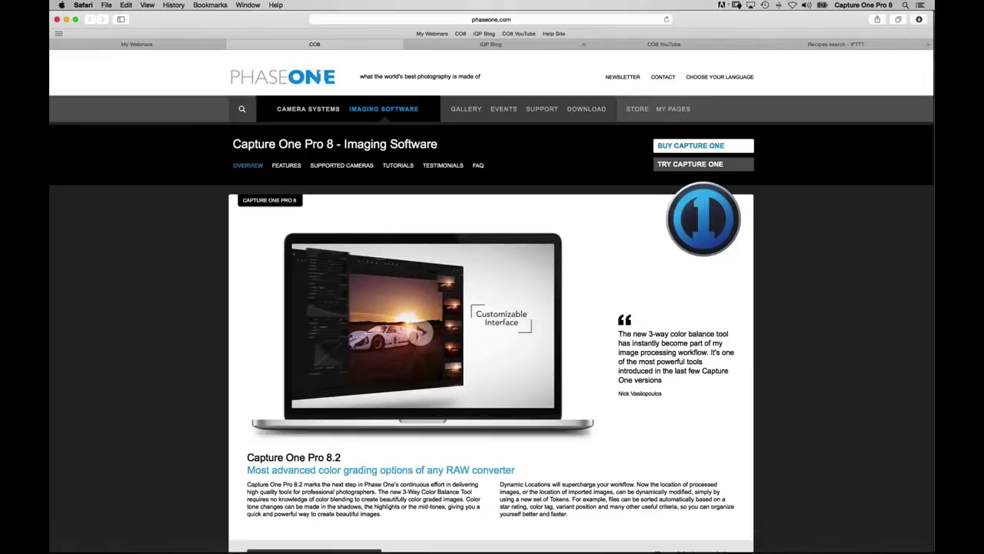
pyautogui.click(586, 110)
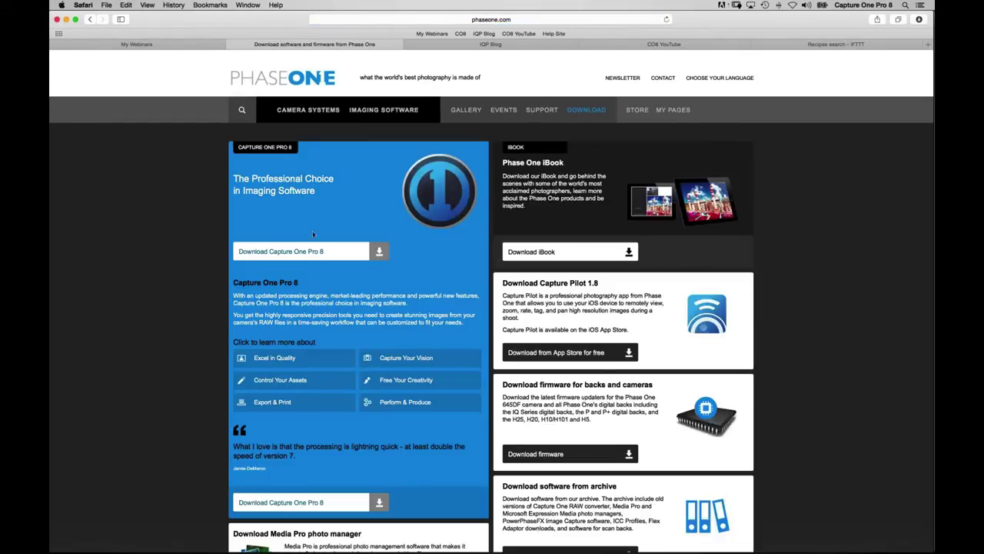
pyautogui.click(278, 245)
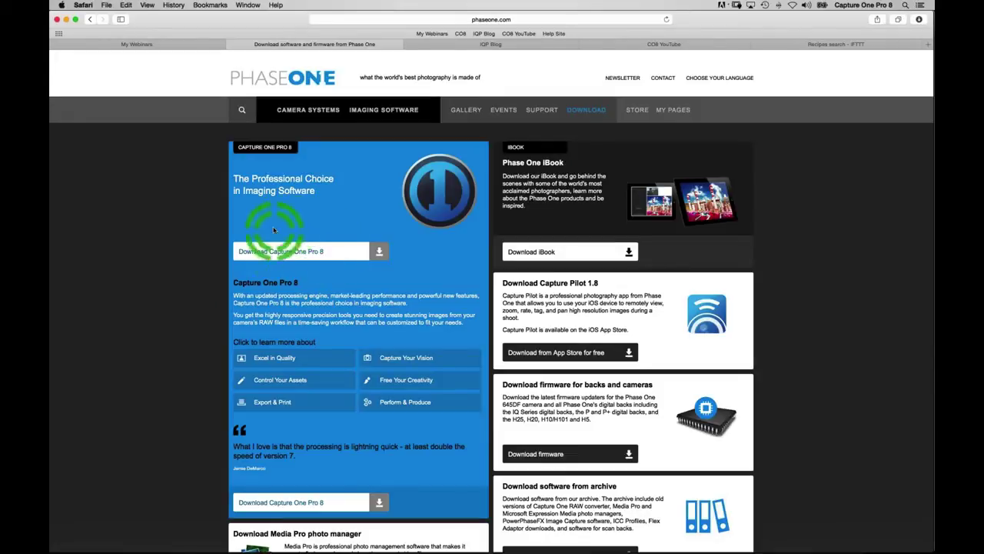
pyautogui.click(281, 230)
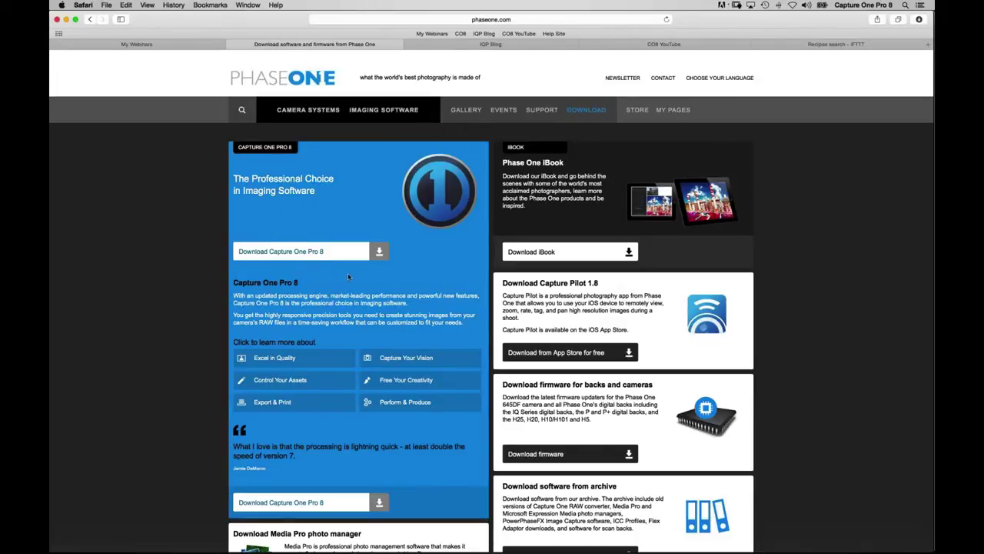
pyautogui.press('super+Tab')
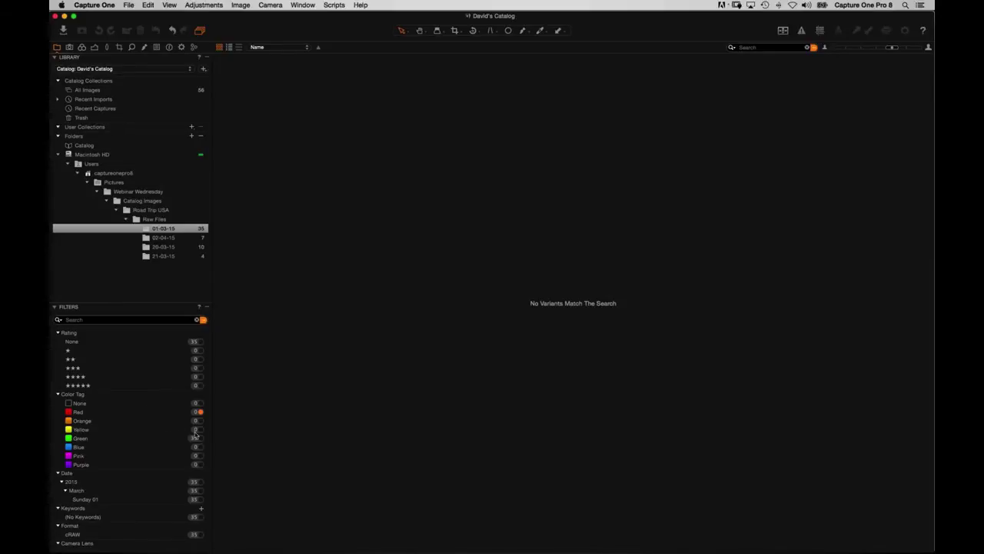
# - Show the untagged images in folder 02-04-15, then tag the first six green and the ape statue, _DSC1272.ARW, red
pyautogui.click(180, 238)
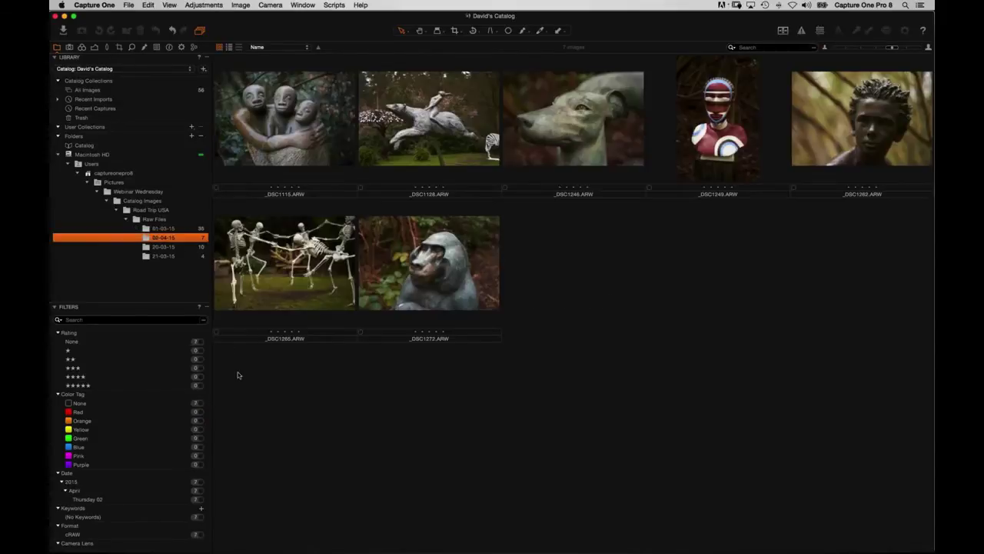
pyautogui.click(293, 127)
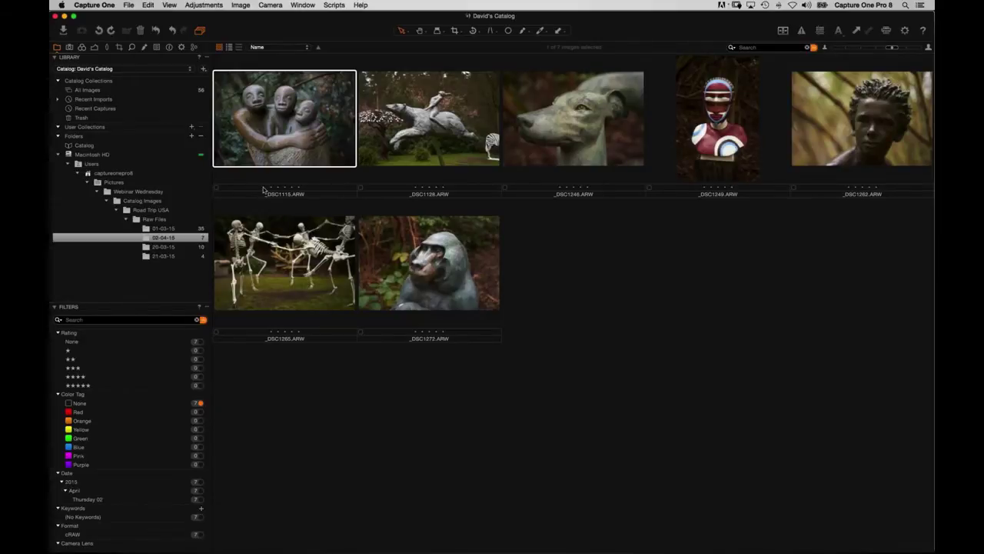
pyautogui.press('*')
pyautogui.press('+')
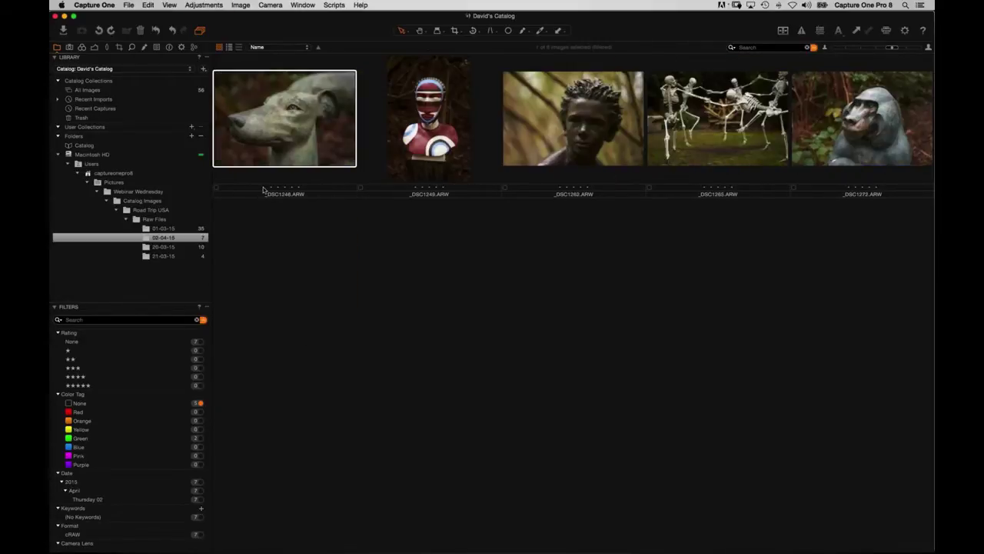
pyautogui.press('+')
pyautogui.press('+')
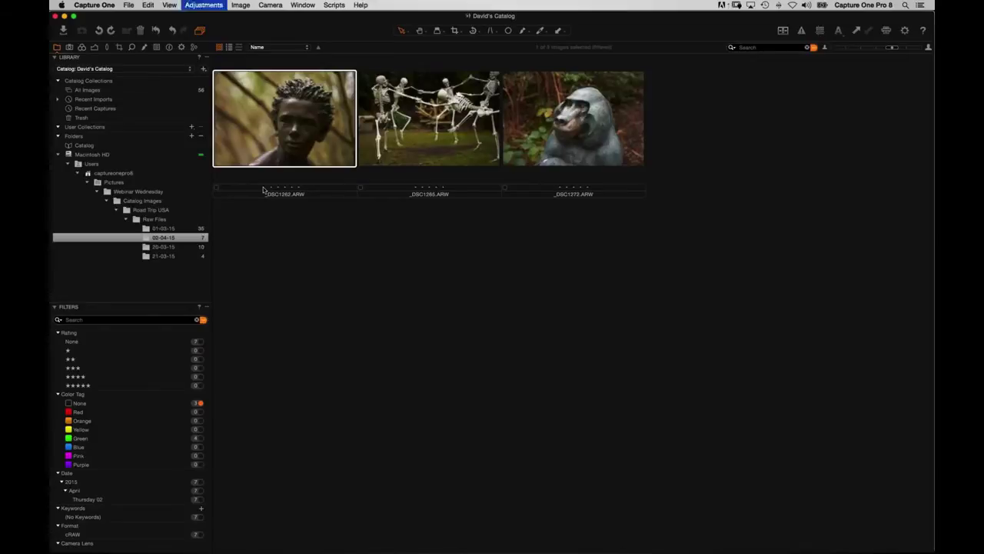
pyautogui.press('+')
pyautogui.press('+')
pyautogui.press('-')
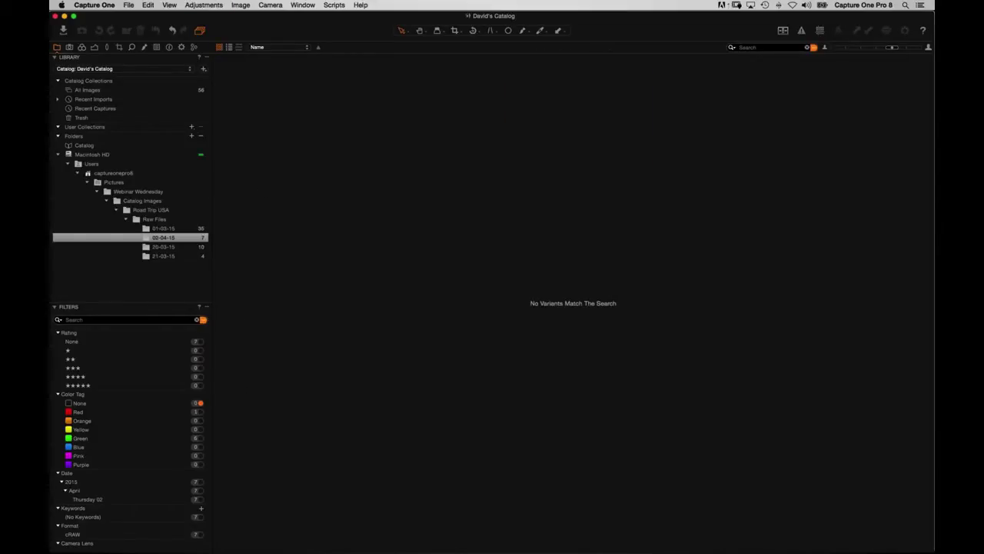
# - View folder 02-04-15 filtered by green, by red, by both tags together and by green again, then clear the filter
pyautogui.click(198, 437)
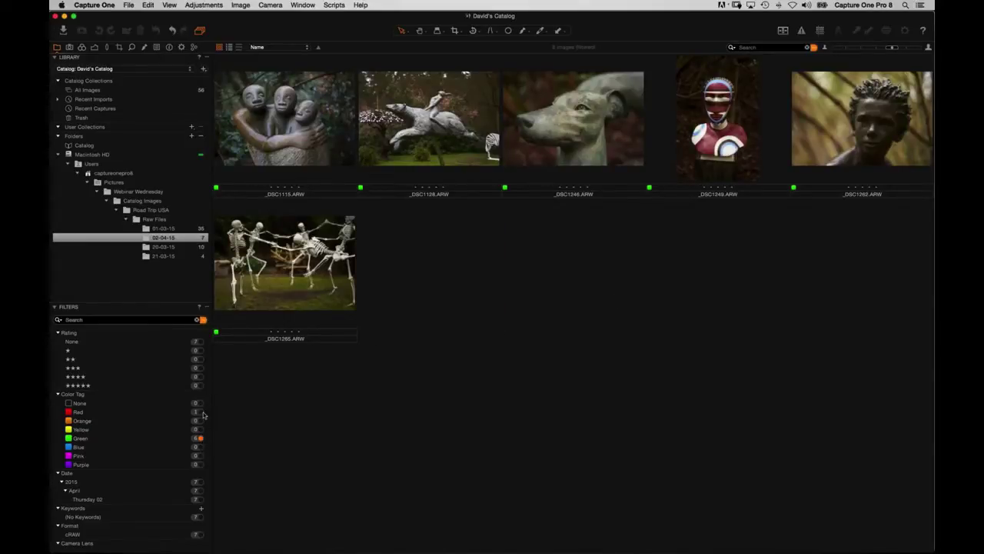
pyautogui.click(200, 413)
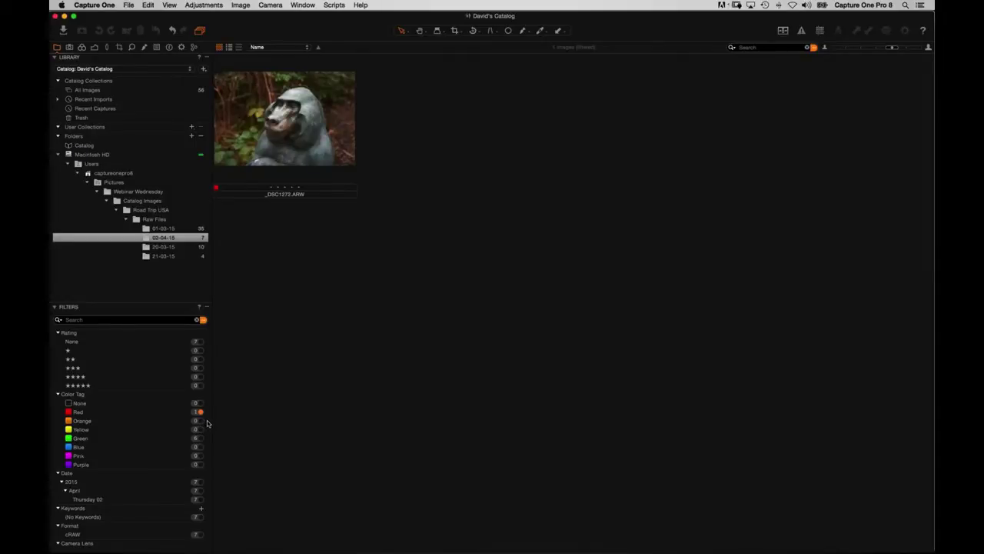
pyautogui.keyDown('super'); pyautogui.click(198, 438); pyautogui.keyUp('super')
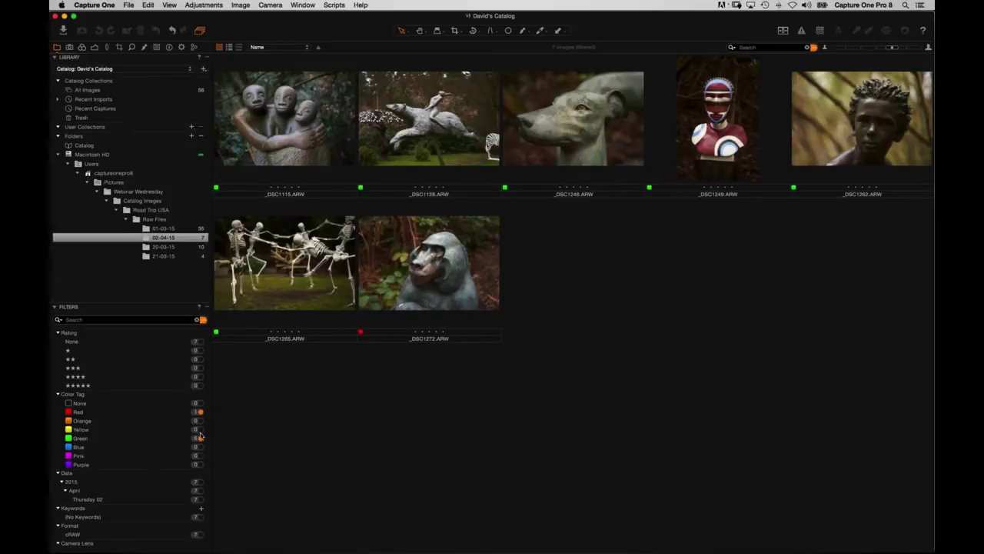
pyautogui.click(199, 320)
pyautogui.click(199, 438)
pyautogui.click(198, 319)
# - Filter folder 02-04-15 by red tag and delete _DSC1272.ARW, moving its file to the System Trash
pyautogui.click(199, 412)
pyautogui.press('super+BackSpace')
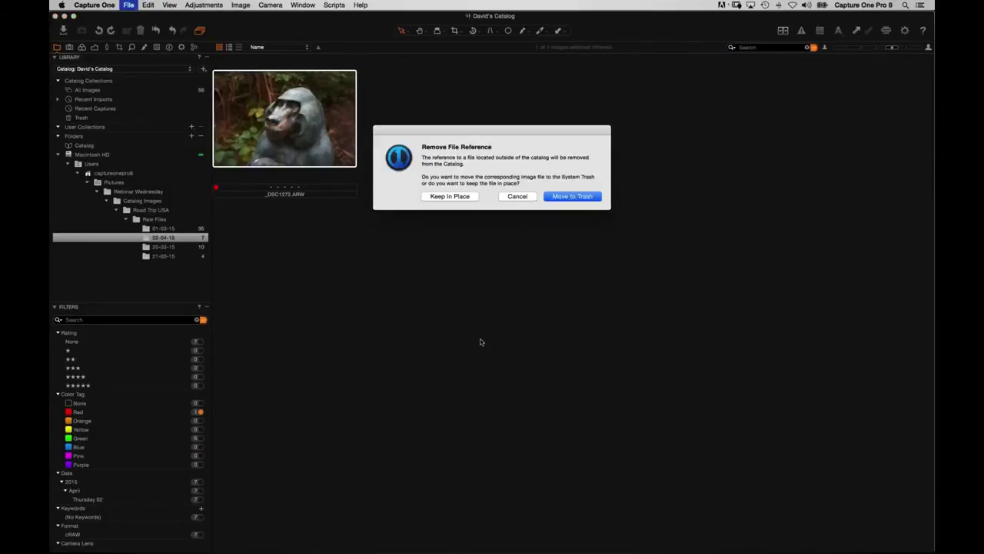
pyautogui.click(584, 196)
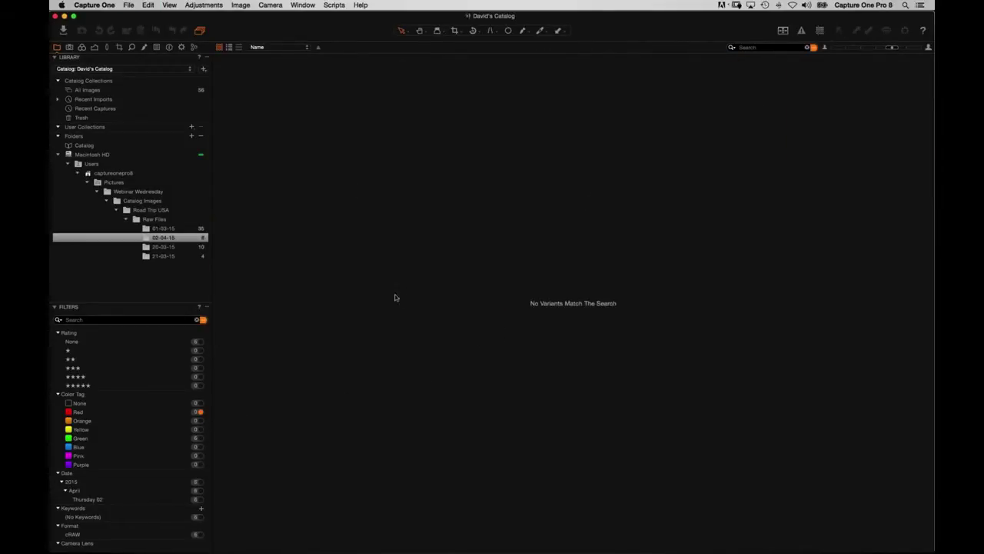
# - Show the untagged images in folder 20-03-15, then tag the chairs image, _DSC0833.ARW, red and the next two images green
pyautogui.click(175, 249)
pyautogui.click(199, 403)
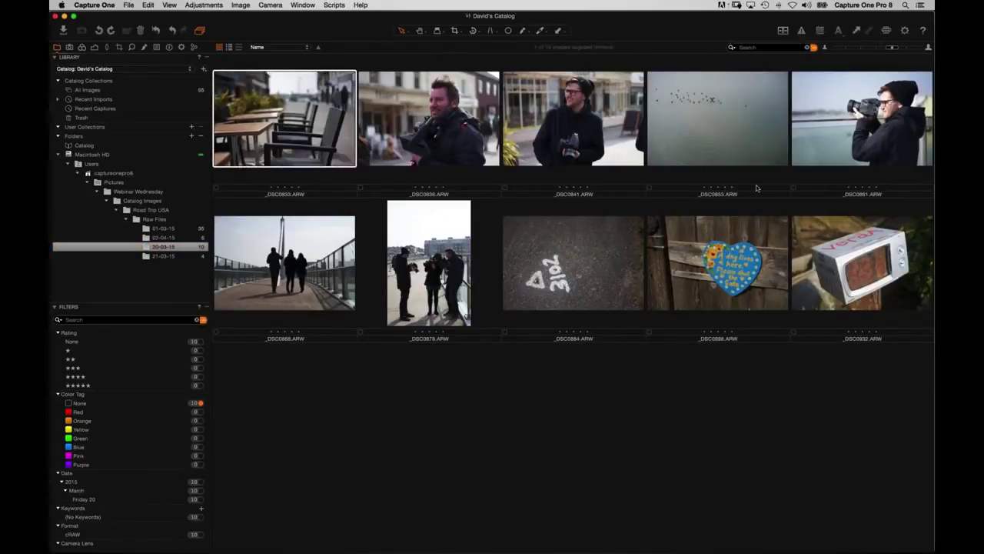
pyautogui.press('-')
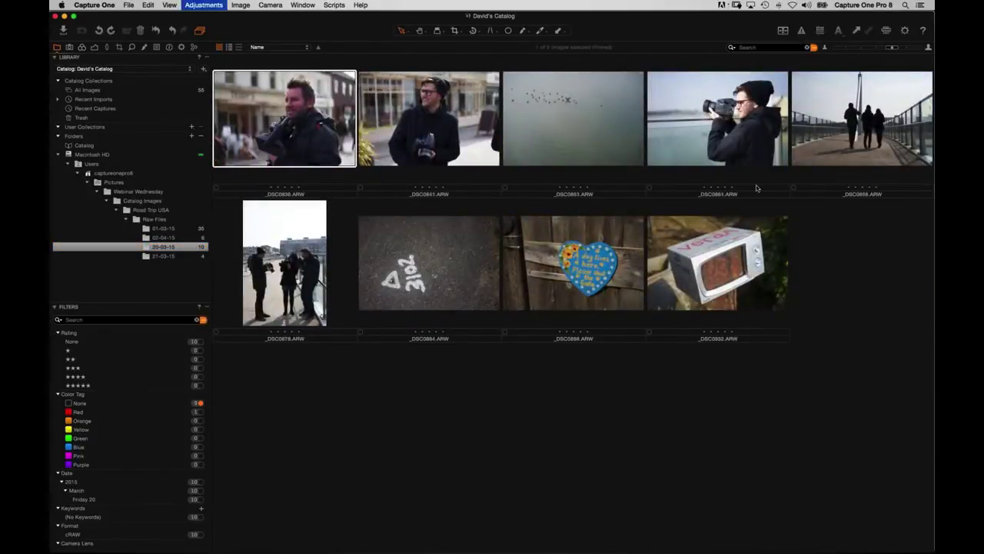
pyautogui.press('+')
pyautogui.press('+')
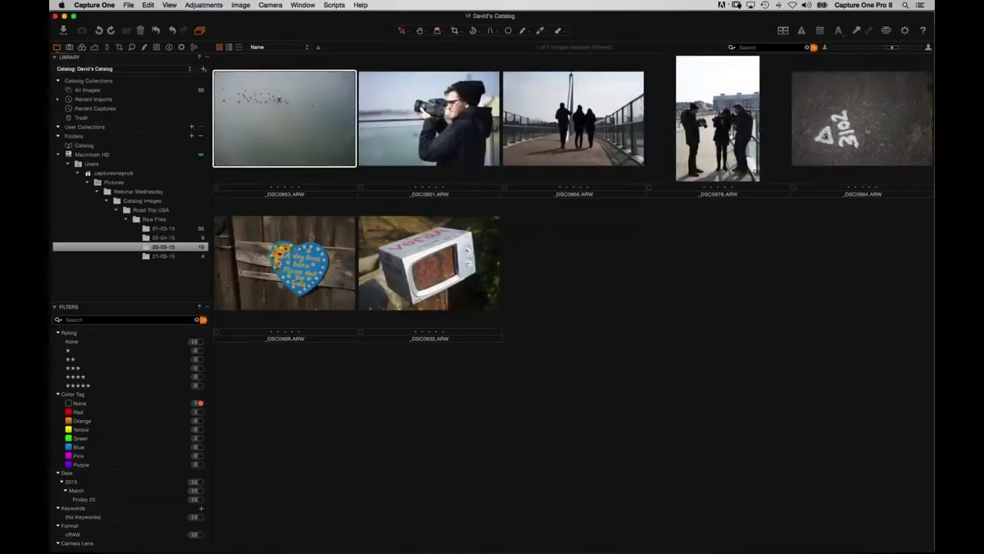
# - Examine the birds in _DSC0853.ARW with the loupe, then tag that image and the next four, through _DSC0884.ARW, green
pyautogui.click(278, 97)
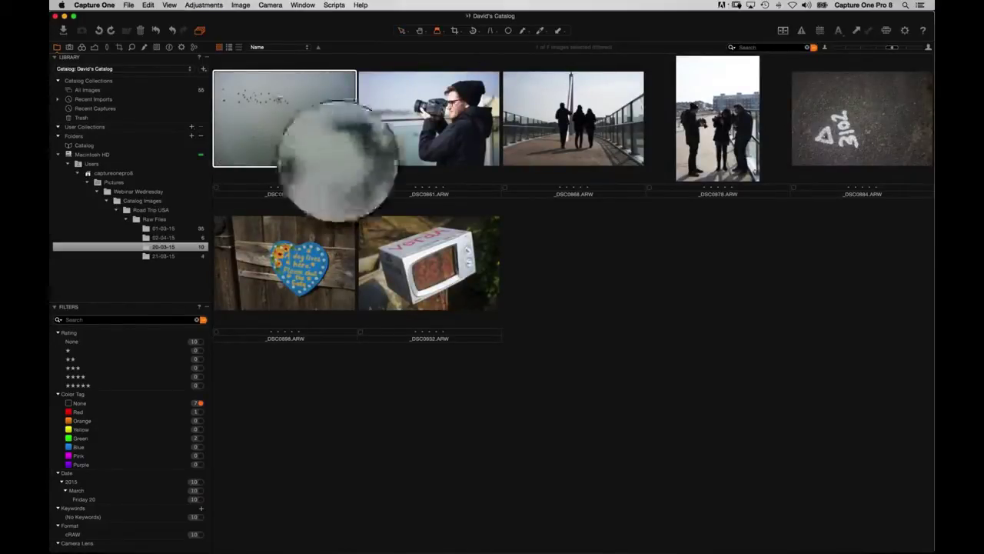
pyautogui.click(278, 100)
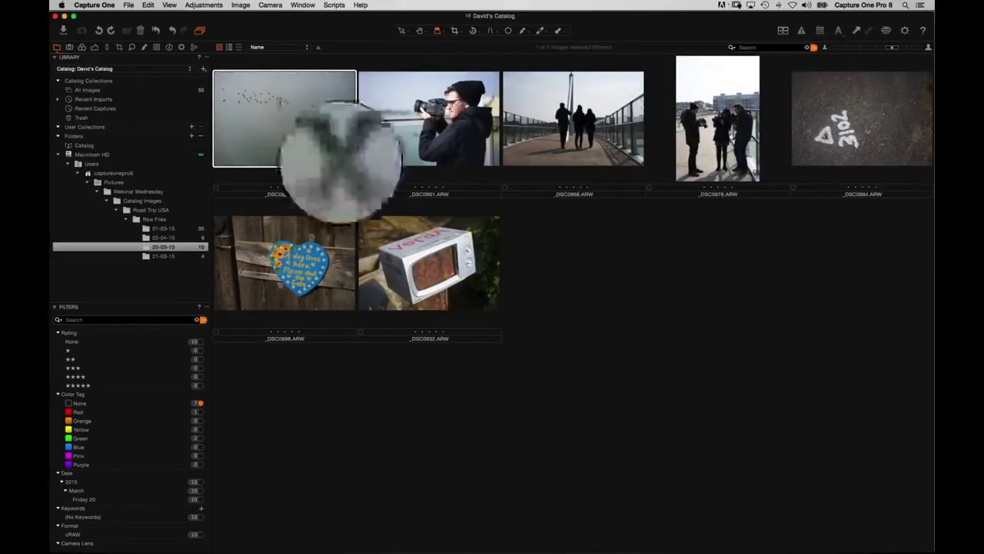
pyautogui.moveTo(277, 99); pyautogui.dragTo(266, 102)
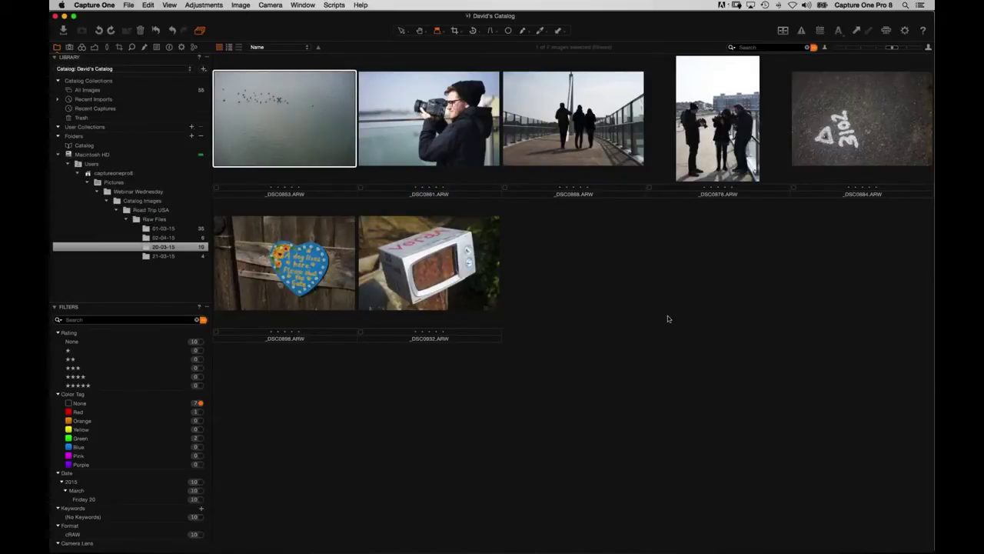
pyautogui.press('+')
pyautogui.press('+')
pyautogui.press('+')
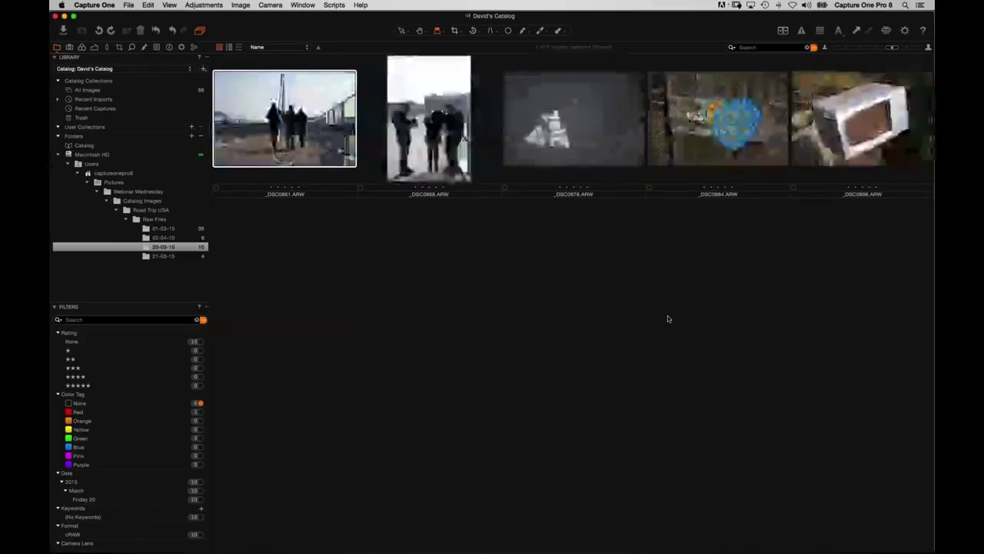
pyautogui.press('+')
pyautogui.press('+')
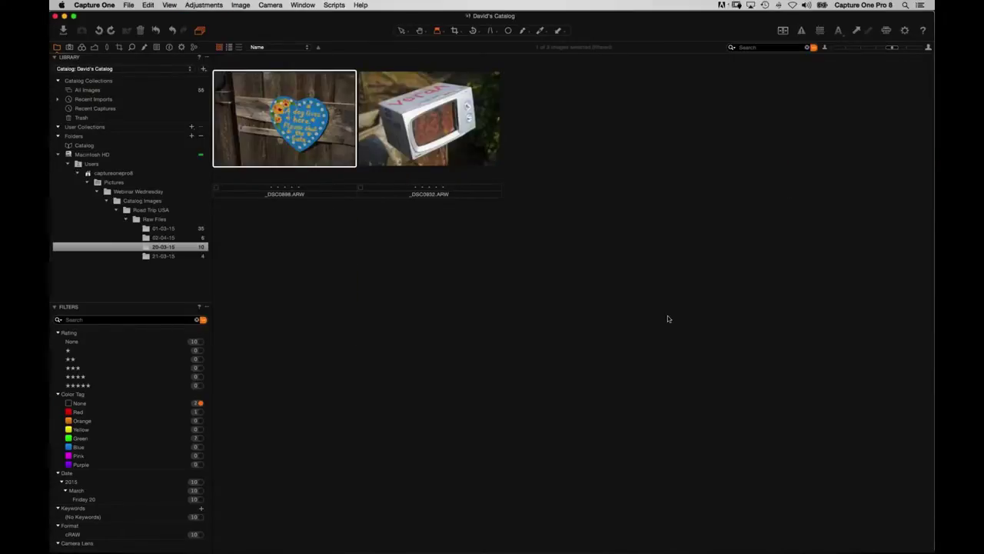
# - Tag the heart-shaped sign image red and the television image, _DSC0932.ARW, green, then clear the filter to show the whole folder
pyautogui.press('-')
pyautogui.press('+')
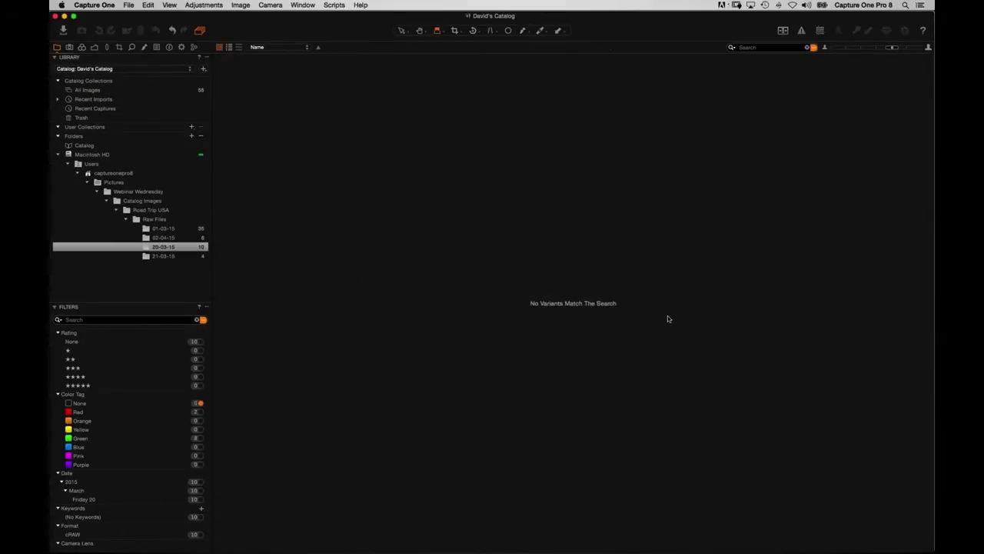
pyautogui.click(202, 319)
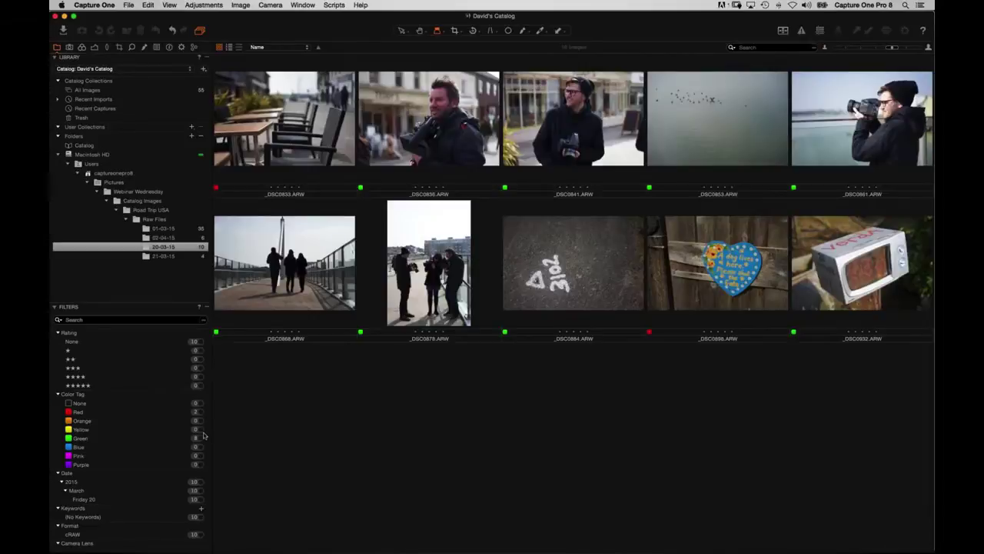
# - Filter folder 20-03-15 by red tag and delete the chairs and heart-shaped sign images, moving their files to the System Trash
pyautogui.click(199, 412)
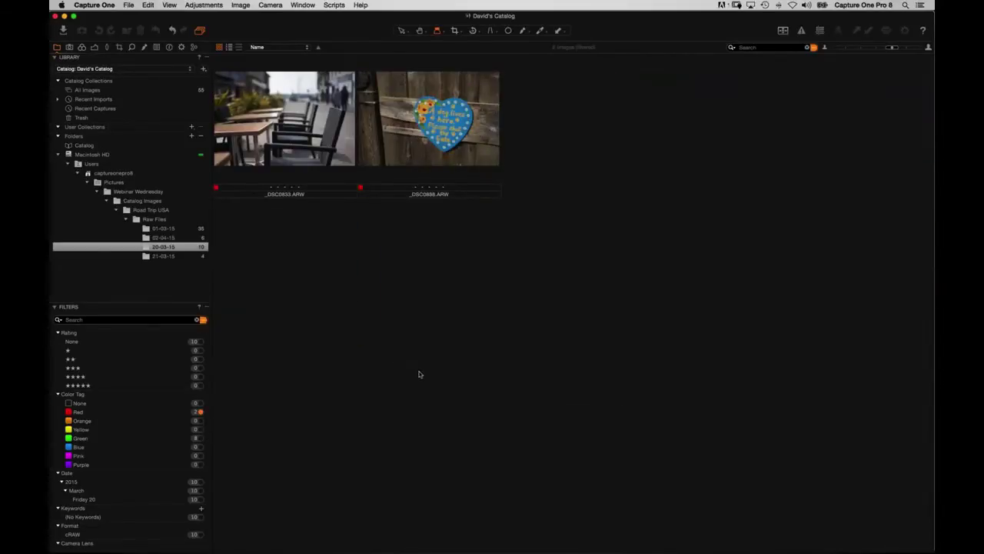
pyautogui.press('super+a')
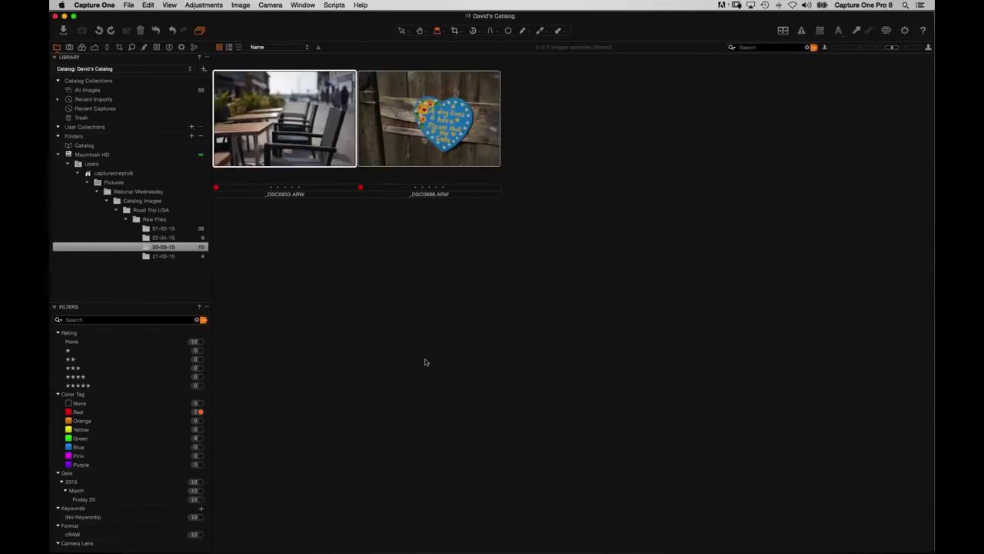
pyautogui.press('super+BackSpace')
pyautogui.press('Return')
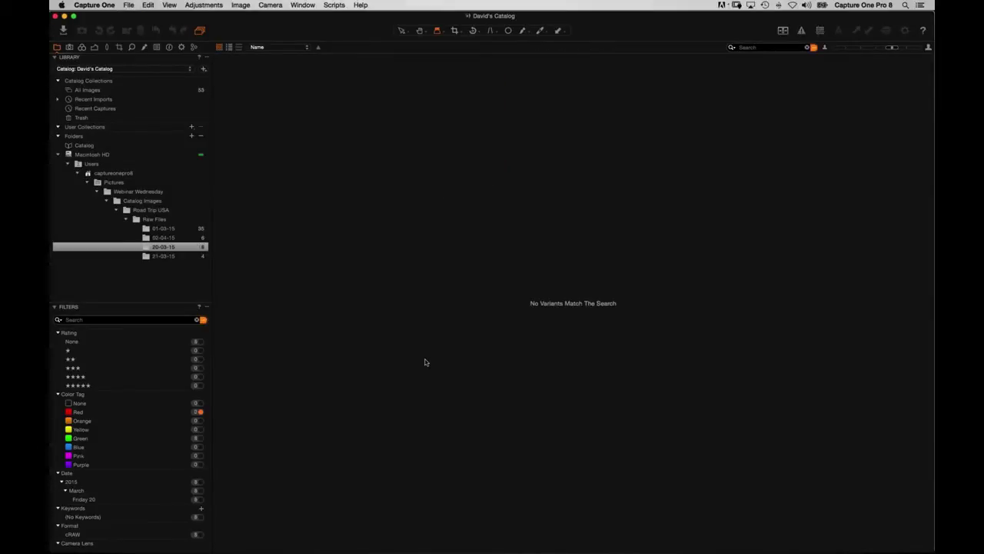
# - Tag all four images in folder 21-03-15 green
pyautogui.click(171, 257)
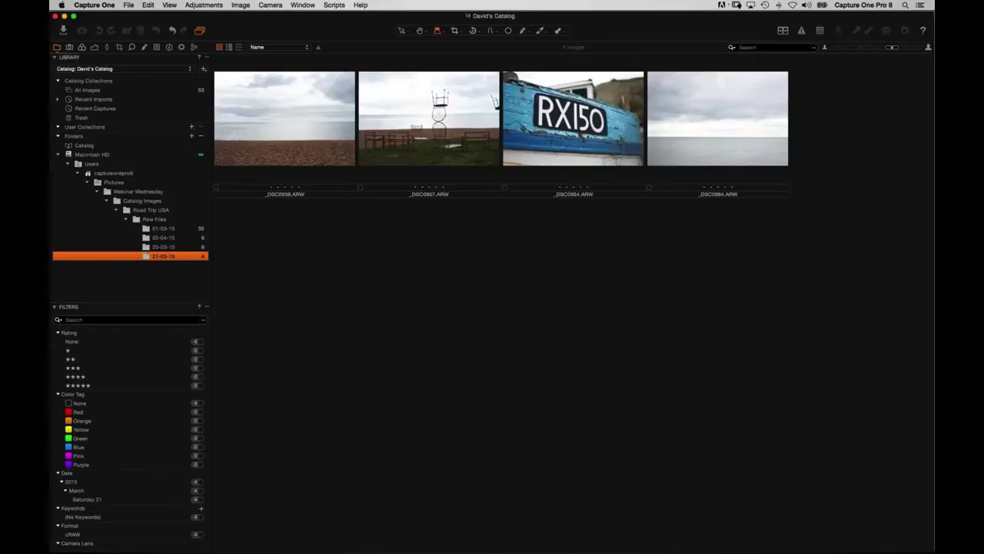
pyautogui.click(318, 231)
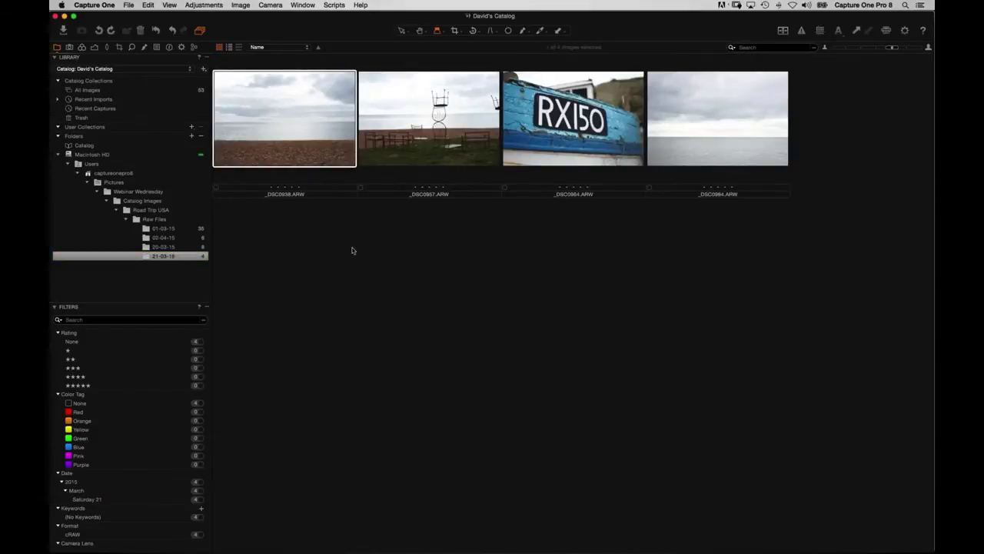
pyautogui.click(492, 317)
pyautogui.press('super+a')
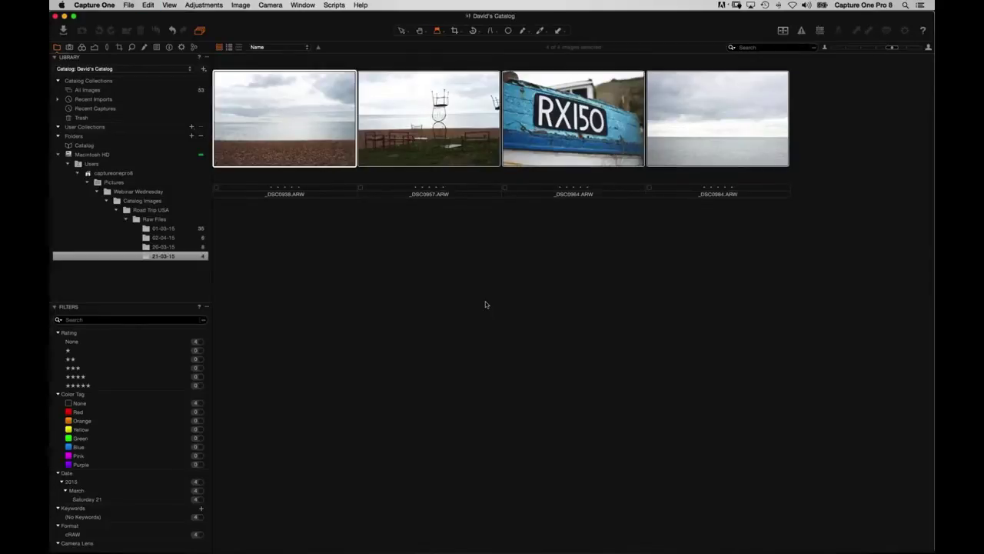
pyautogui.press('+')
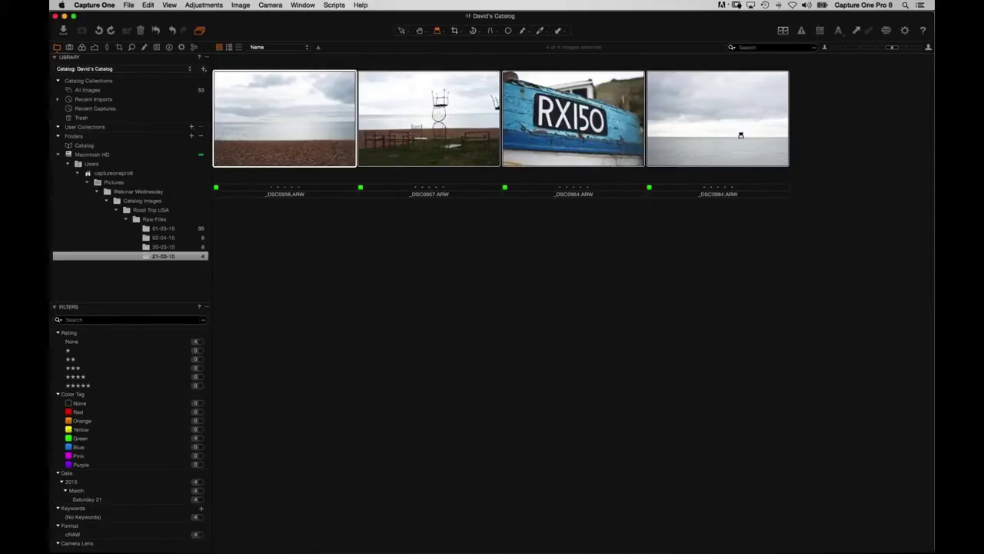
pyautogui.press('-')
pyautogui.press('*')
pyautogui.press('+')
pyautogui.press('-')
pyautogui.press('+')
# - Clear the filters on folders 01-03-15 and 02-04-15, then return to folder 01-03-15 with all its images showing
pyautogui.click(166, 228)
pyautogui.click(199, 319)
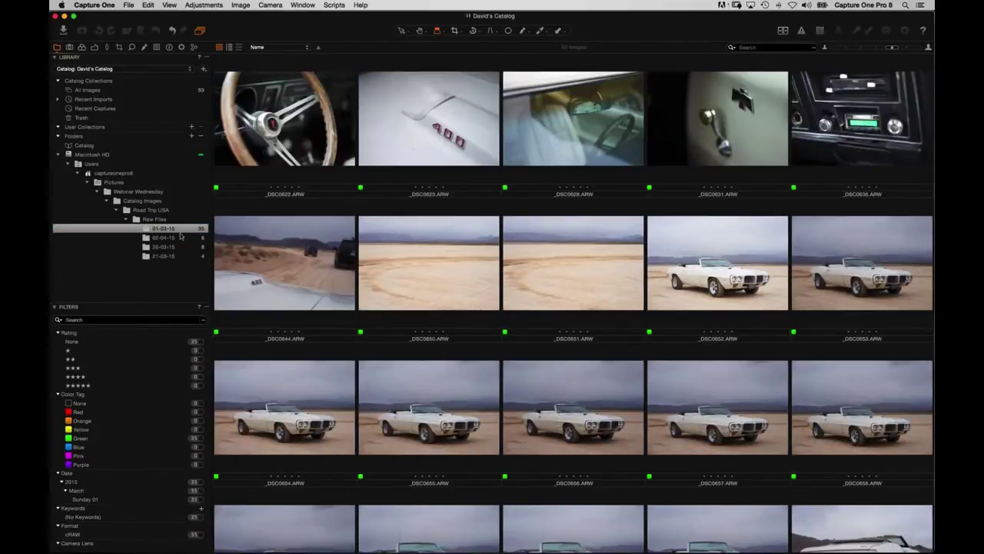
pyautogui.click(171, 237)
pyautogui.click(170, 247)
pyautogui.click(171, 238)
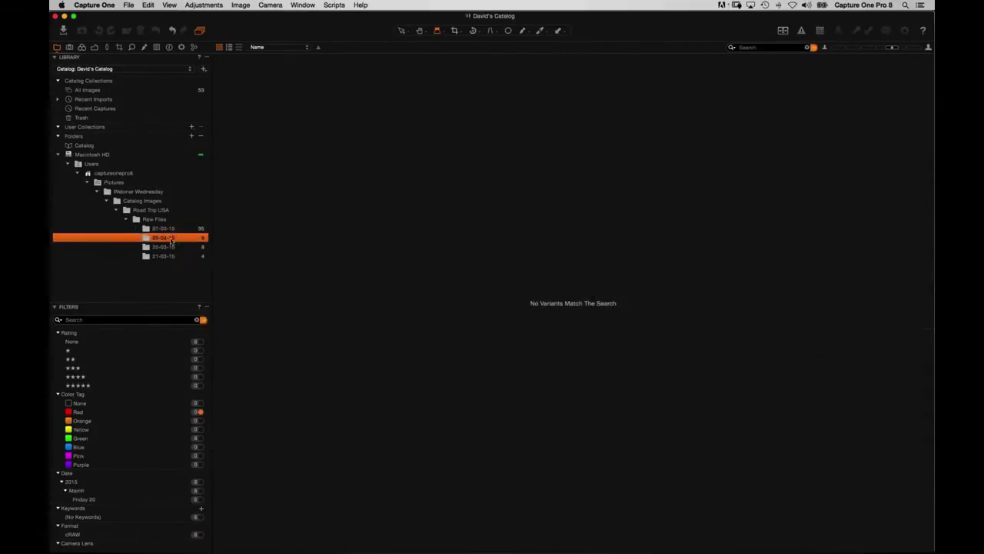
pyautogui.click(199, 319)
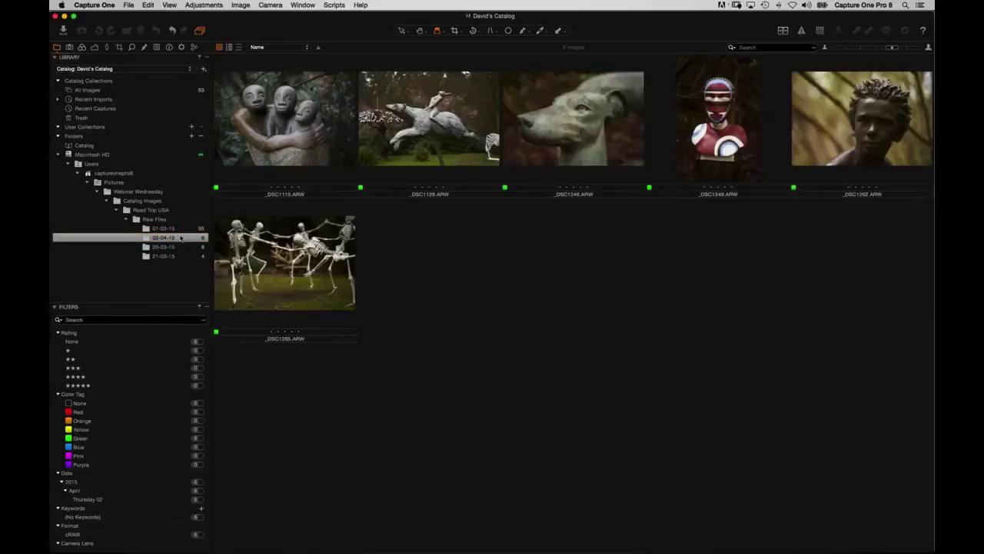
pyautogui.click(176, 230)
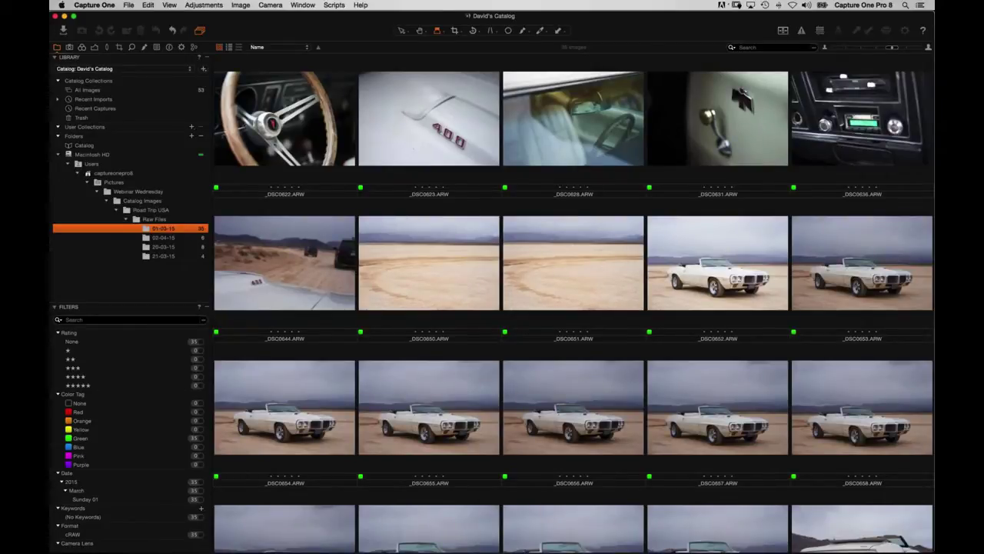
pyautogui.click(315, 152)
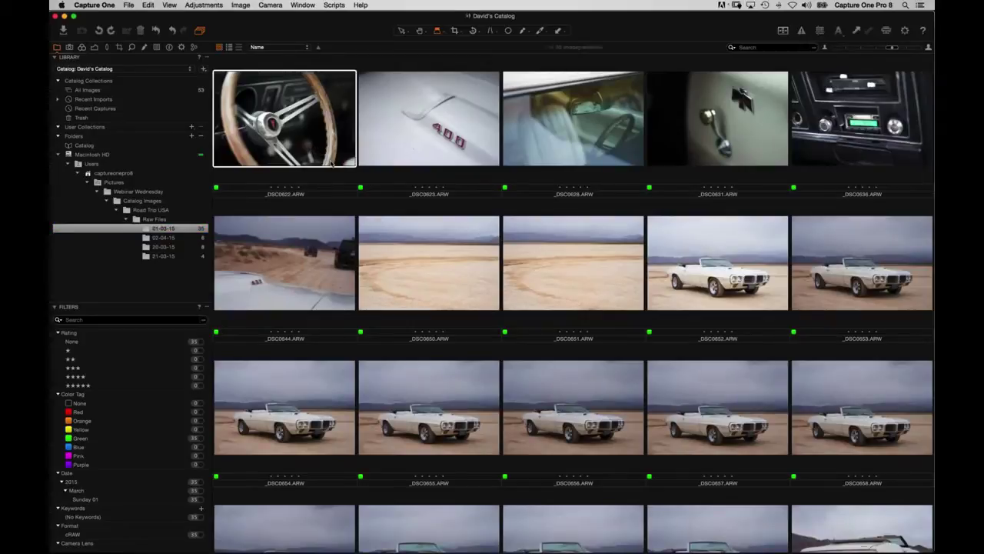
pyautogui.press('Delete')
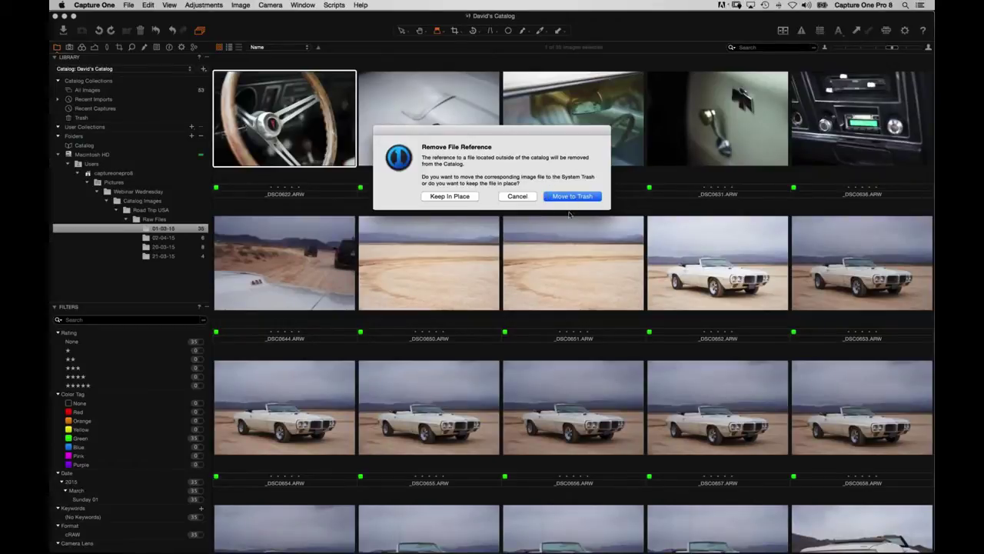
pyautogui.click(519, 197)
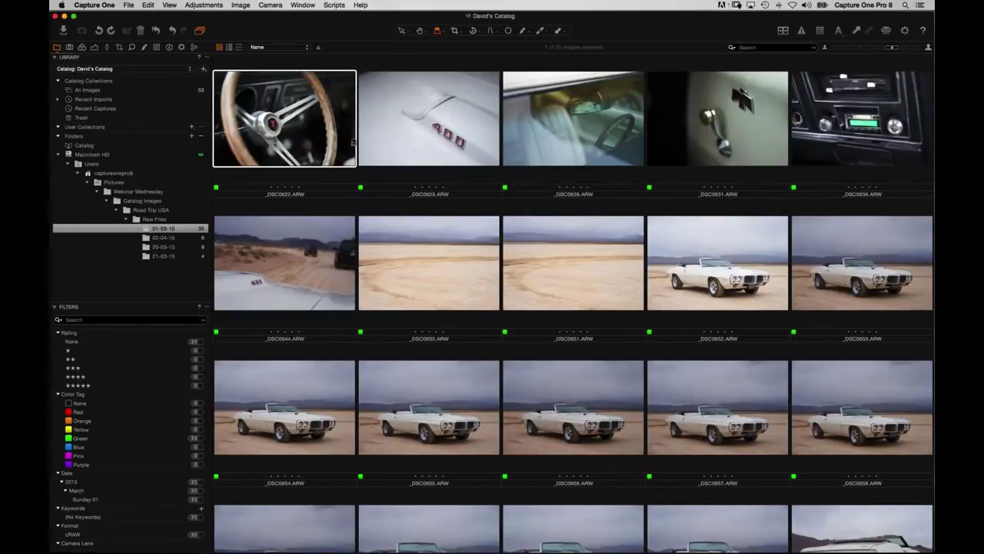
# - Show only the unrated images in folder 01-03-15 and rate the first eight, through the desert image _DSC0651.ARW, three to five stars
pyautogui.press('v')
pyautogui.scroll(-2, 374, 217)
pyautogui.scroll(2, 374, 217)
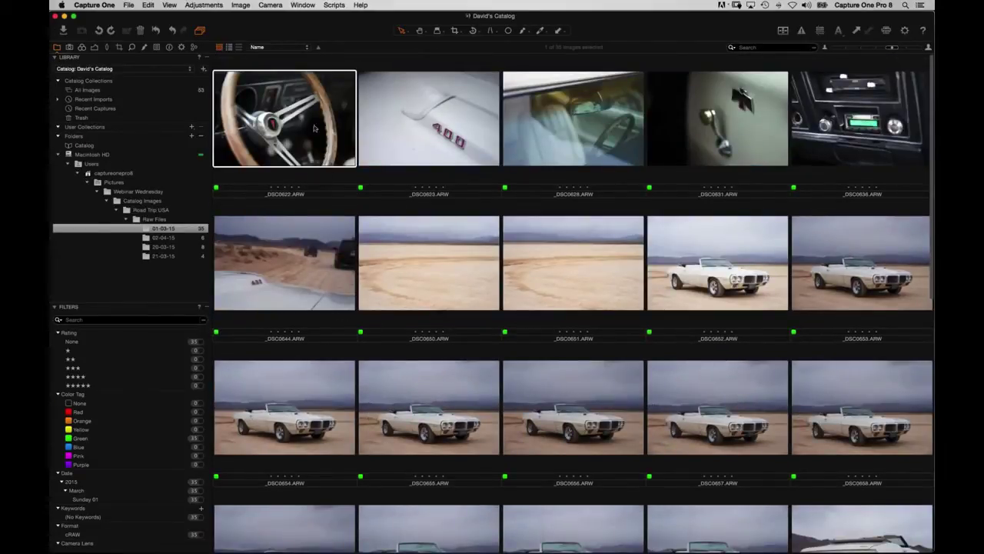
pyautogui.click(203, 346)
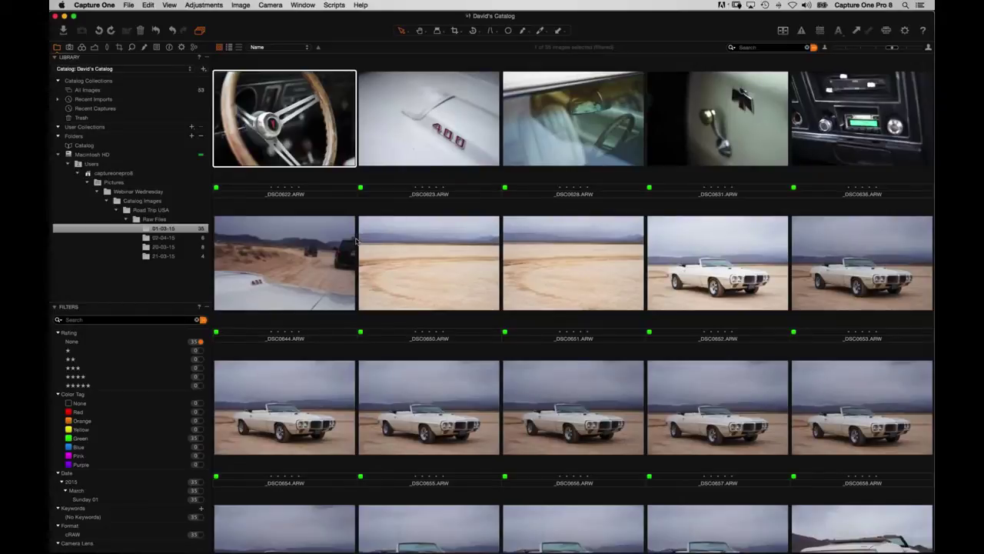
pyautogui.press('1')
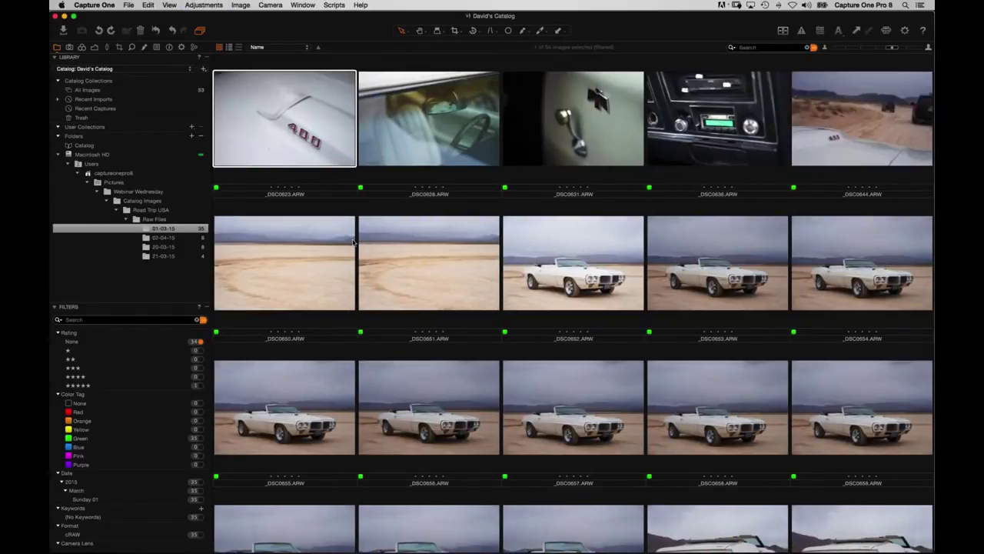
pyautogui.press('1')
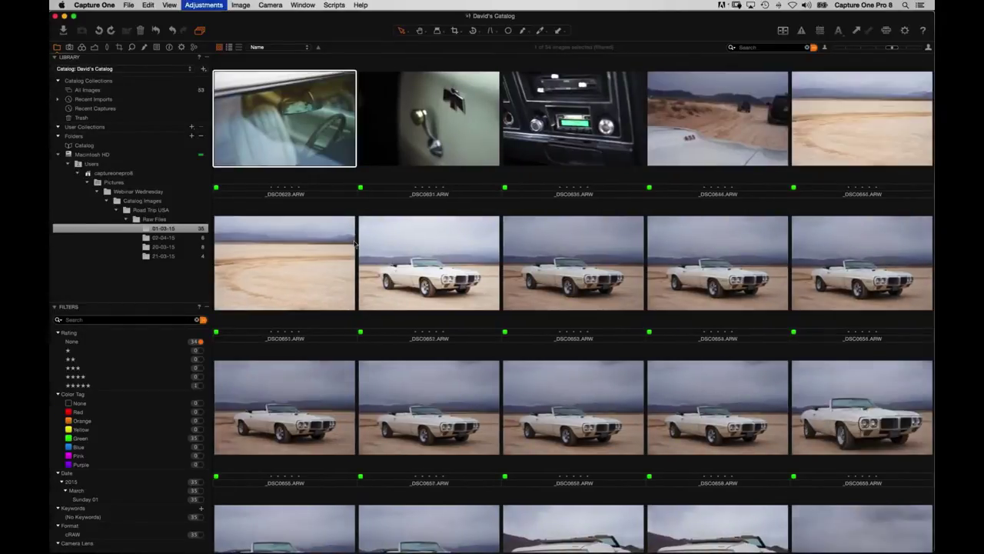
pyautogui.press('1')
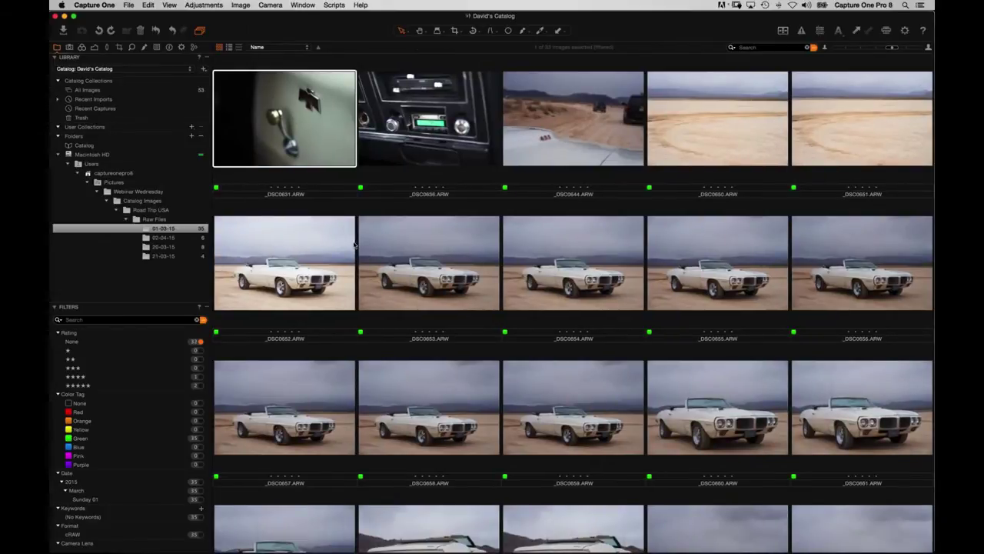
pyautogui.press('1')
pyautogui.press('1')
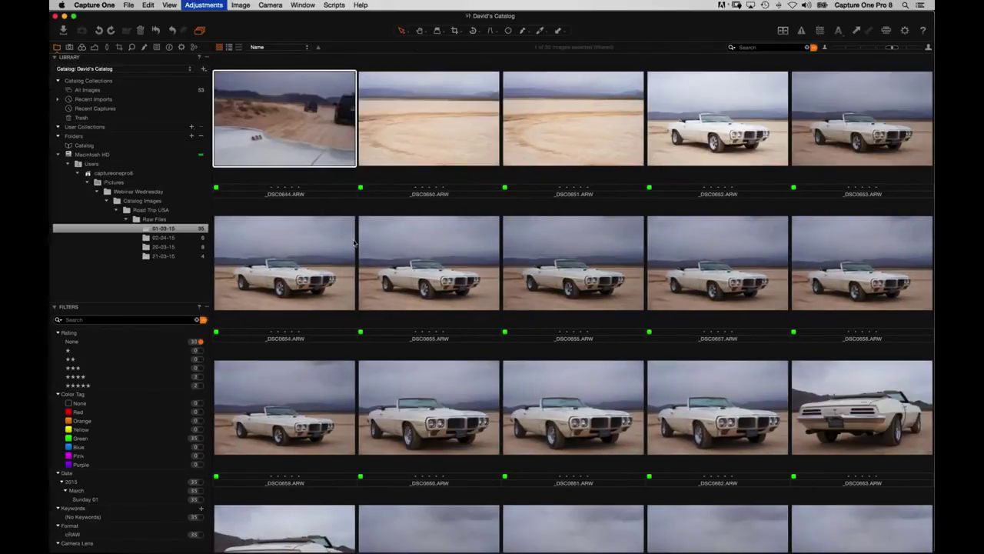
pyautogui.press('1')
pyautogui.press('5')
pyautogui.press('5')
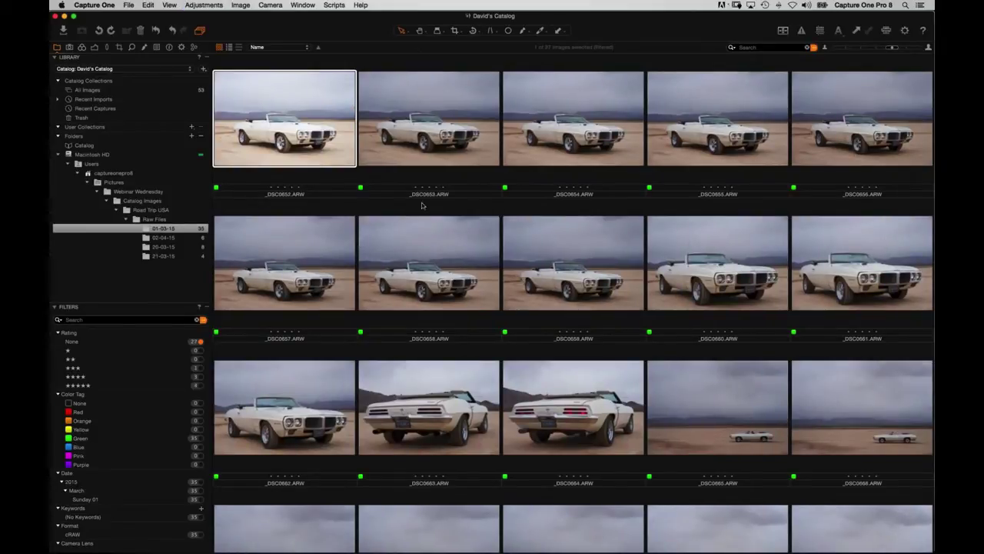
# - Rate the eleven front-view car images from _DSC0652.ARW through _DSC0662.ARW four stars together
pyautogui.keyDown('shift'); pyautogui.click(312, 415); pyautogui.keyUp('shift')
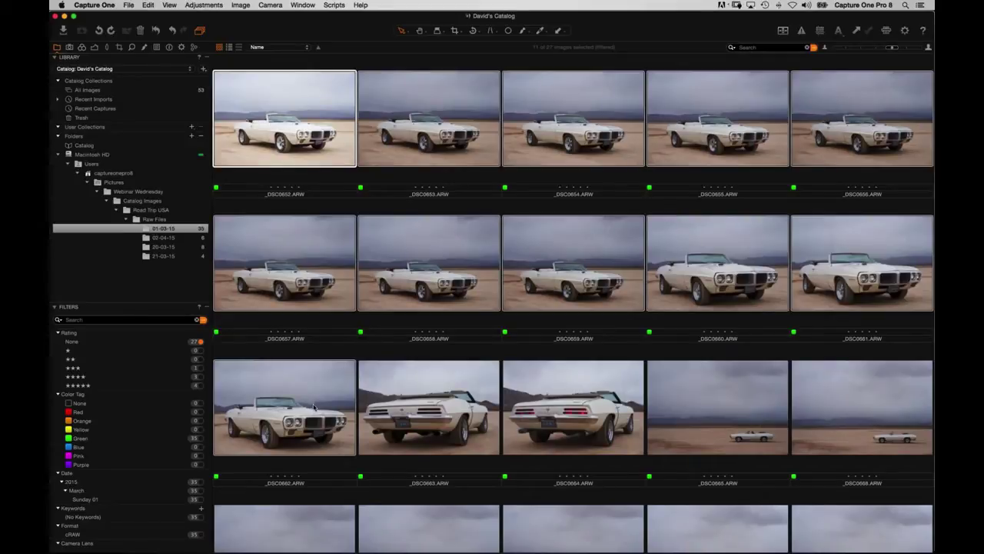
pyautogui.press('super+shift+c')
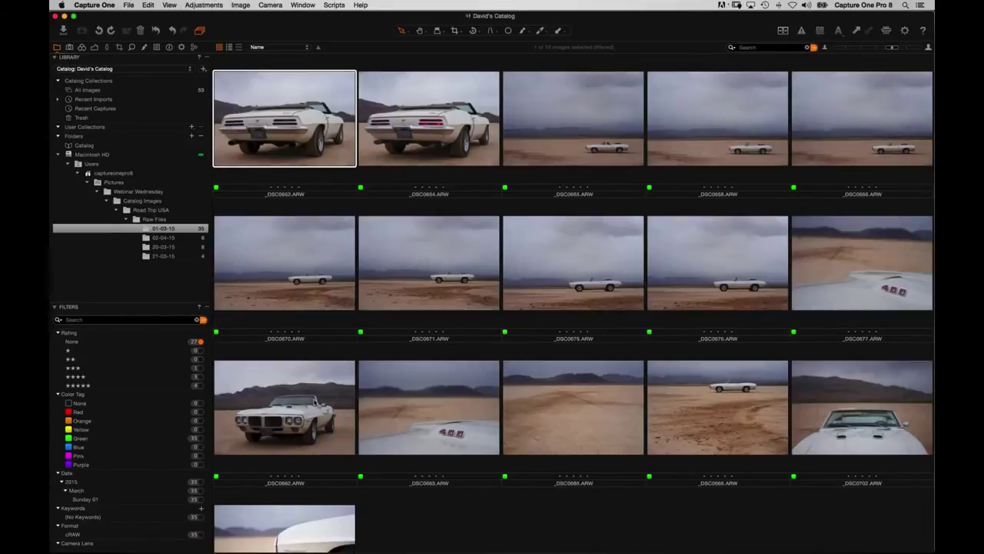
pyautogui.press('4')
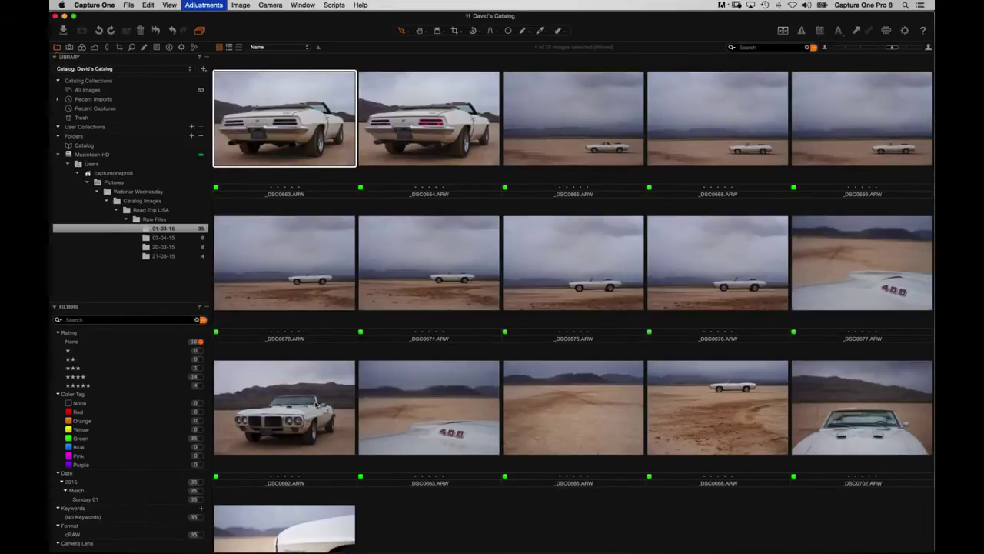
# - Rate the next ten unrated images, _DSC0663.ARW through _DSC0677.ARW, giving two of them four stars and the others five stars
pyautogui.press('4')
pyautogui.press('4')
pyautogui.press('4')
pyautogui.press('4')
pyautogui.press('4')
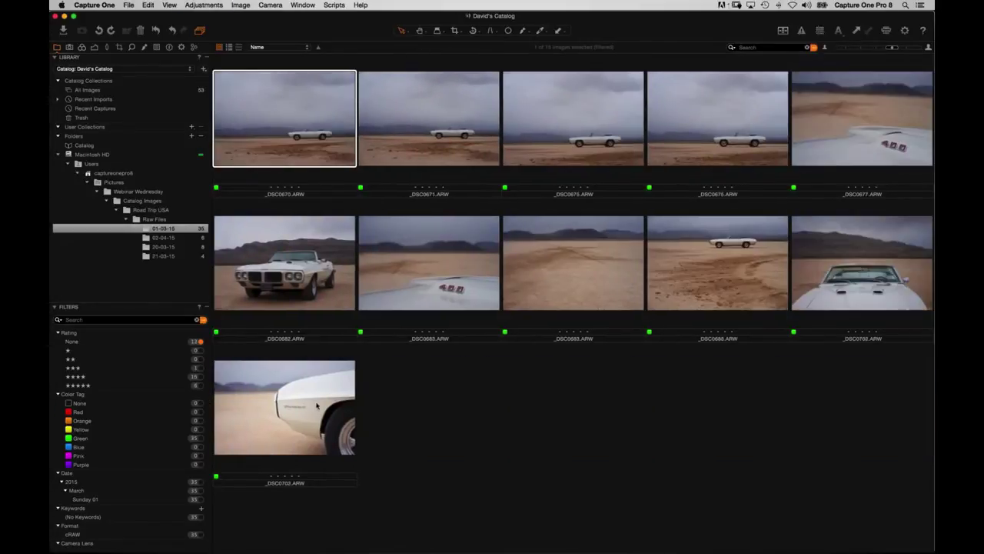
pyautogui.press('5')
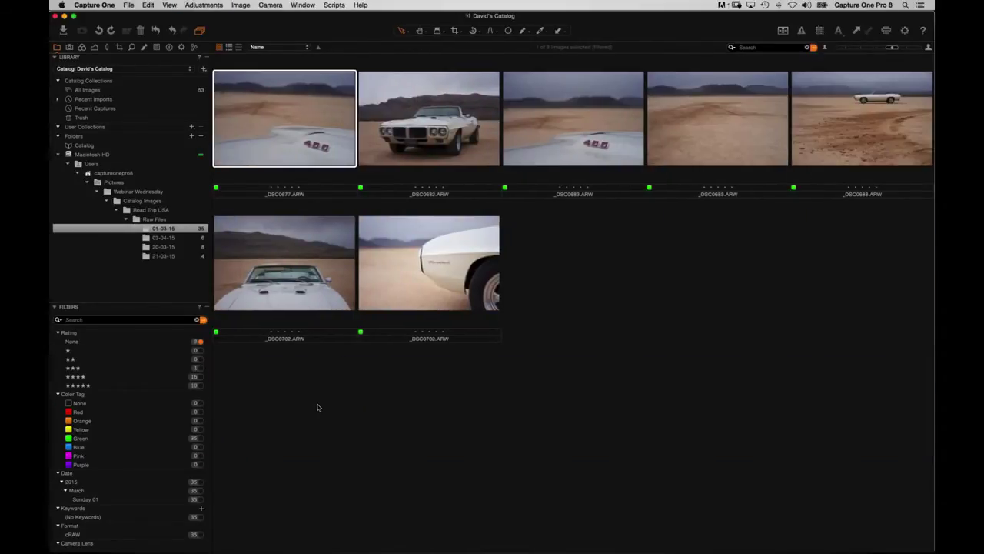
pyautogui.press('5')
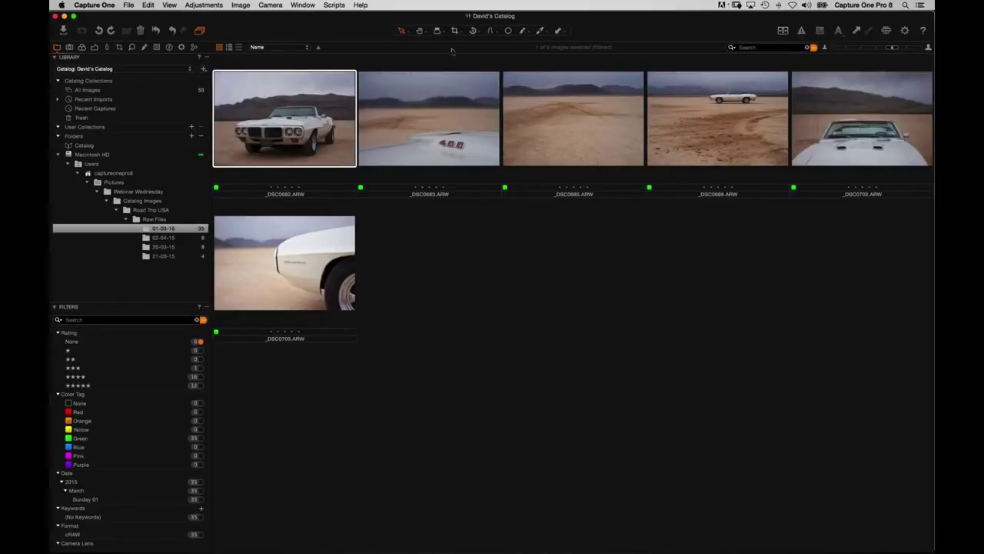
# - Inspect the car in _DSC0682.ARW with the loupe, then rate it and the remaining five unrated images five stars
pyautogui.click(266, 139)
pyautogui.click(265, 138)
pyautogui.moveTo(264, 138); pyautogui.dragTo(286, 142)
pyautogui.press('5')
pyautogui.press('5')
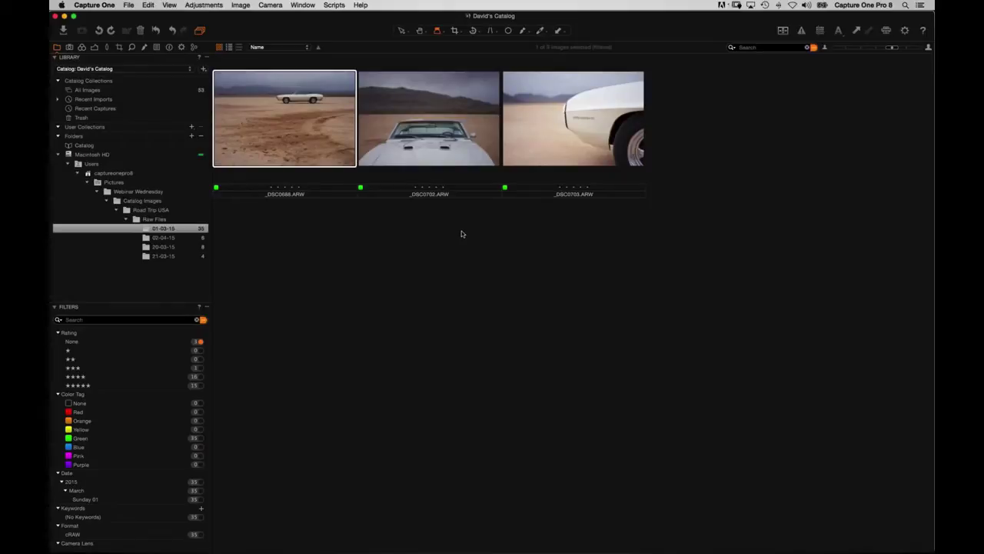
pyautogui.press('5')
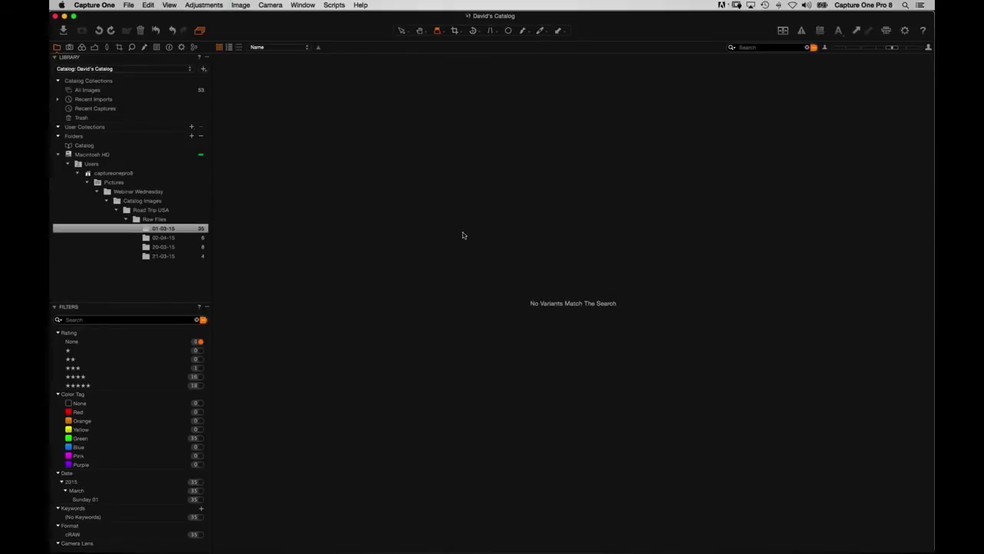
pyautogui.click(183, 239)
pyautogui.click(179, 248)
pyautogui.click(177, 257)
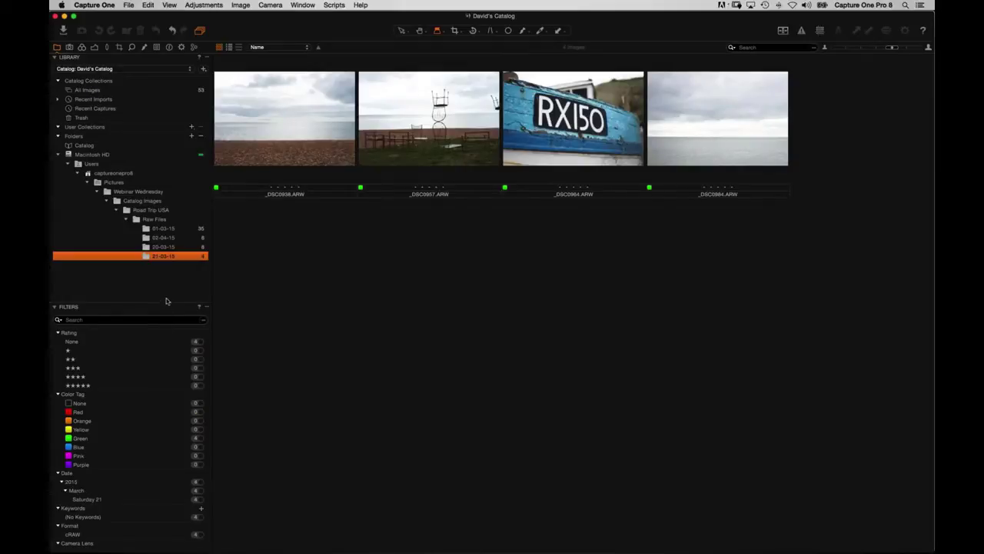
pyautogui.click(324, 182)
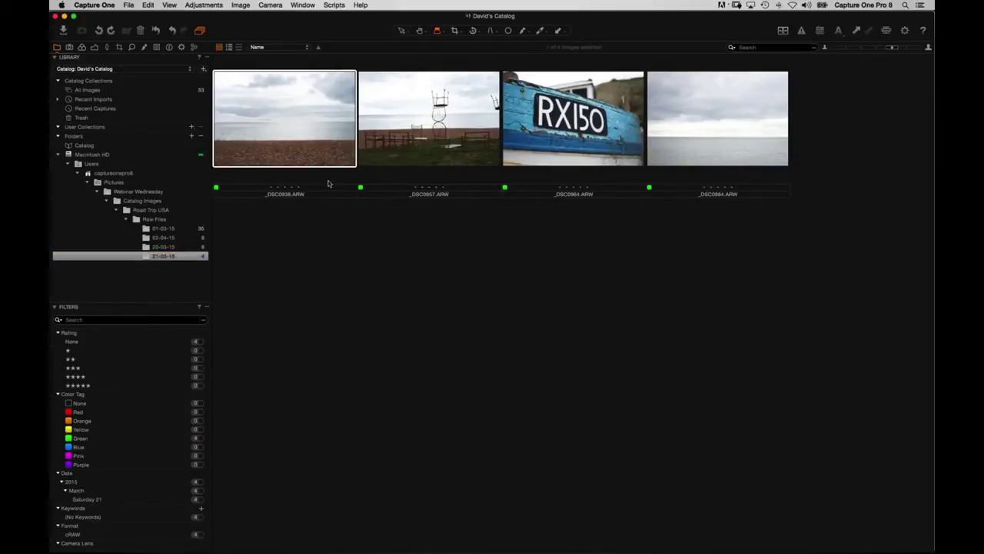
# - Clear the filter on folder 20-03-15 and rate its first two images, the portraits of men with cameras, five stars
pyautogui.click(180, 247)
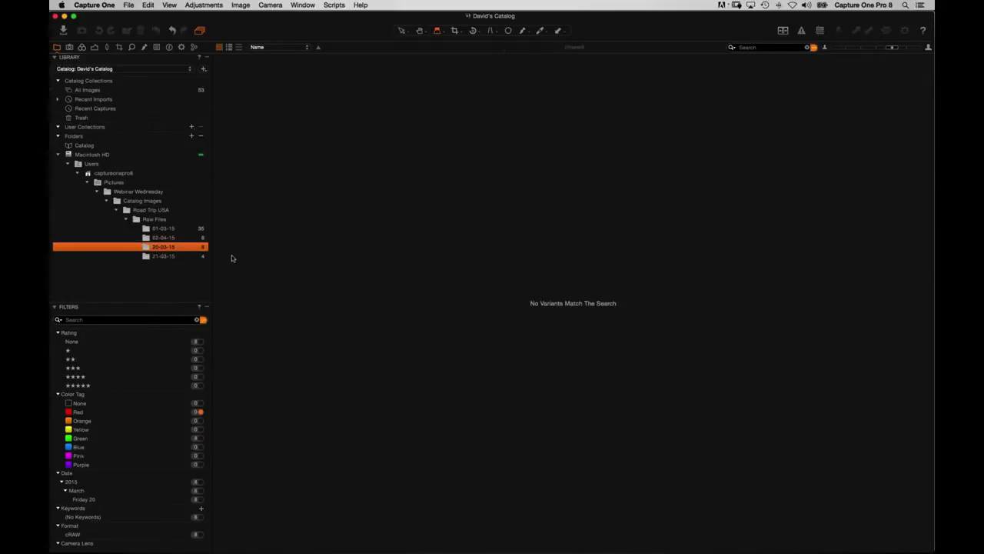
pyautogui.click(200, 320)
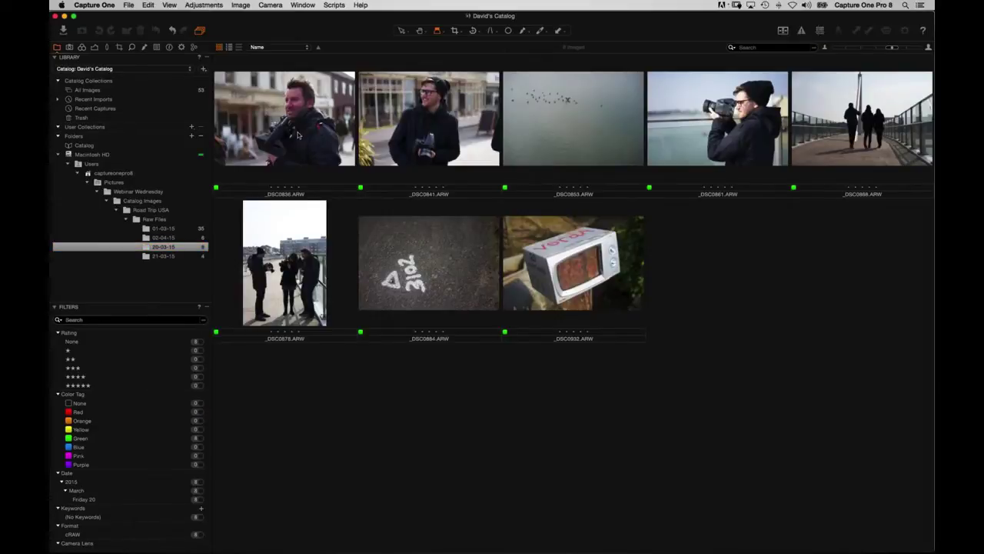
pyautogui.click(334, 196)
pyautogui.press('5')
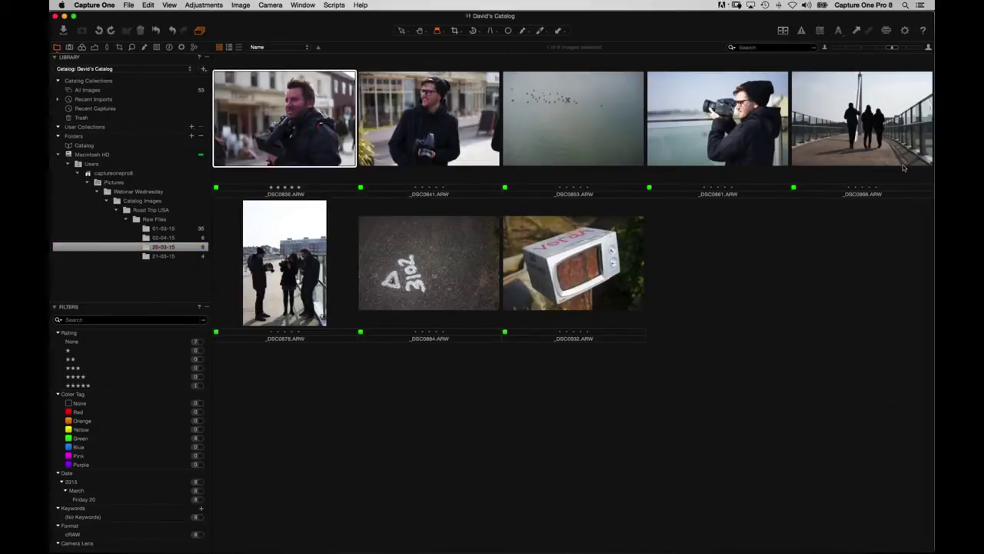
pyautogui.click(428, 122)
pyautogui.press('5')
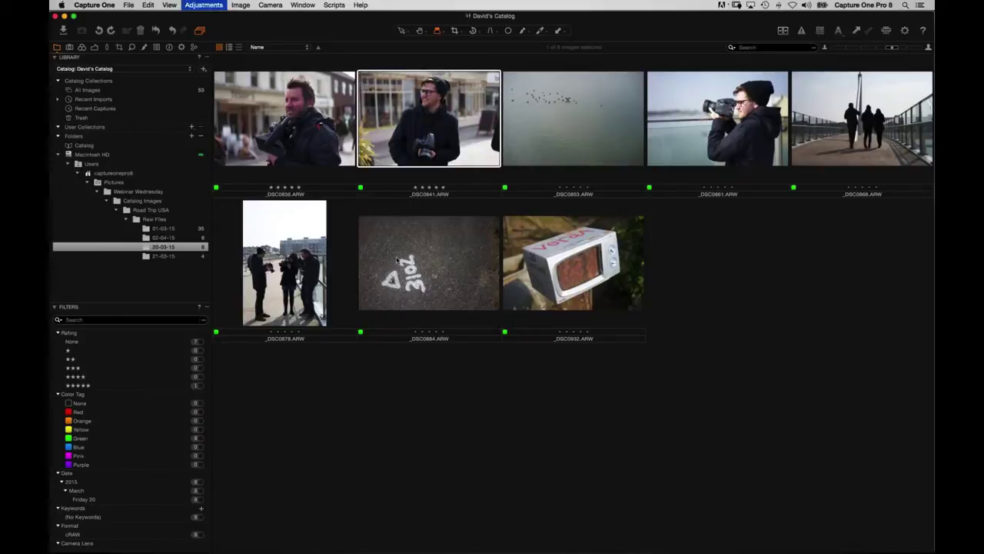
# - Rate the dancing skeletons, dog head and bronze boy's head images in folder 02-04-15 five stars
pyautogui.click(177, 237)
pyautogui.click(314, 258)
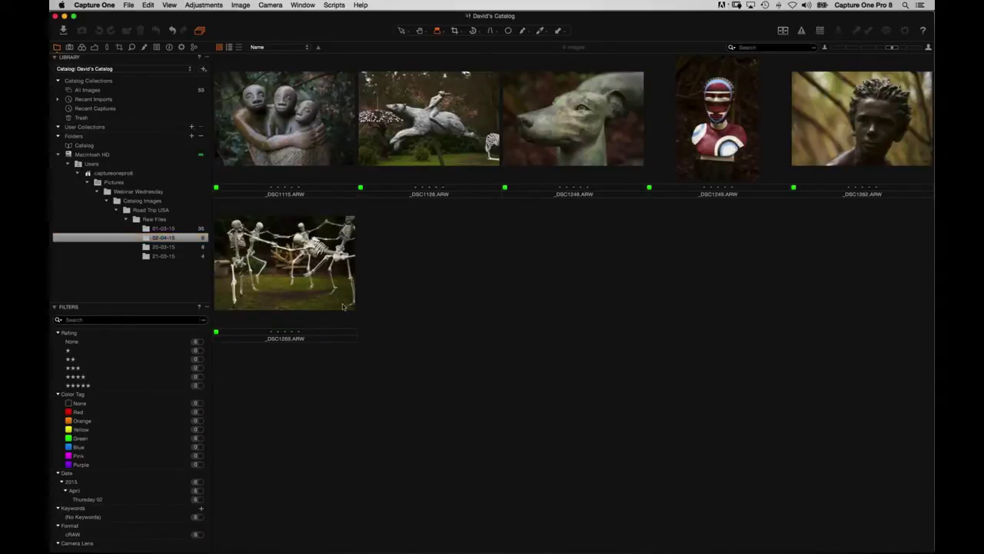
pyautogui.press('5')
pyautogui.click(574, 121)
pyautogui.press('5')
pyautogui.click(883, 154)
pyautogui.press('5')
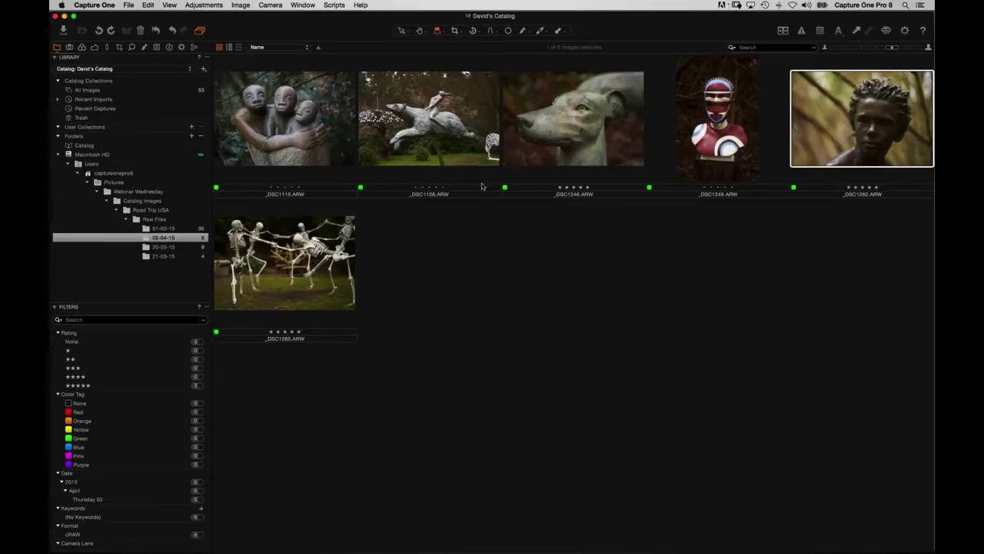
# - Clear the unrated-images filter on folder 01-03-15 so that all its images are listed
pyautogui.click(163, 229)
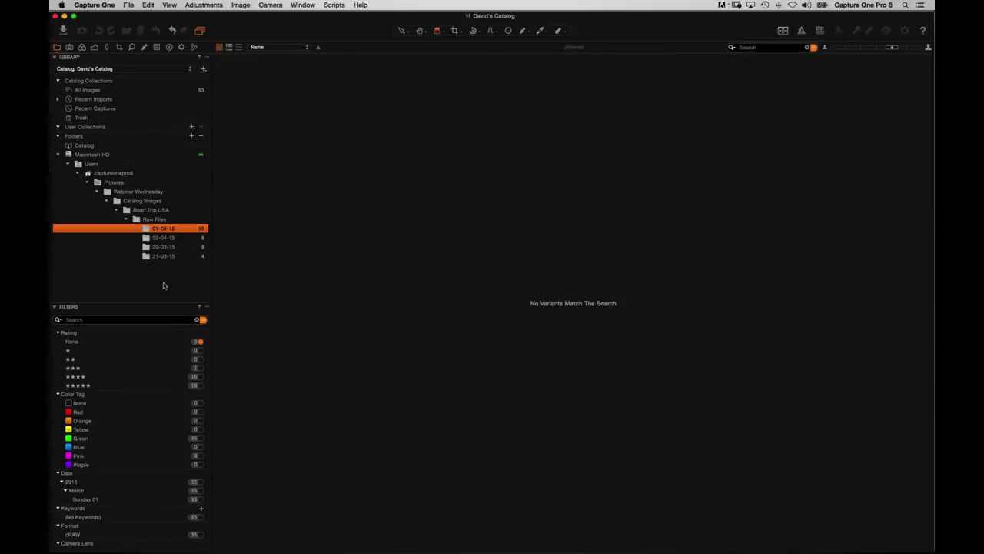
pyautogui.click(199, 320)
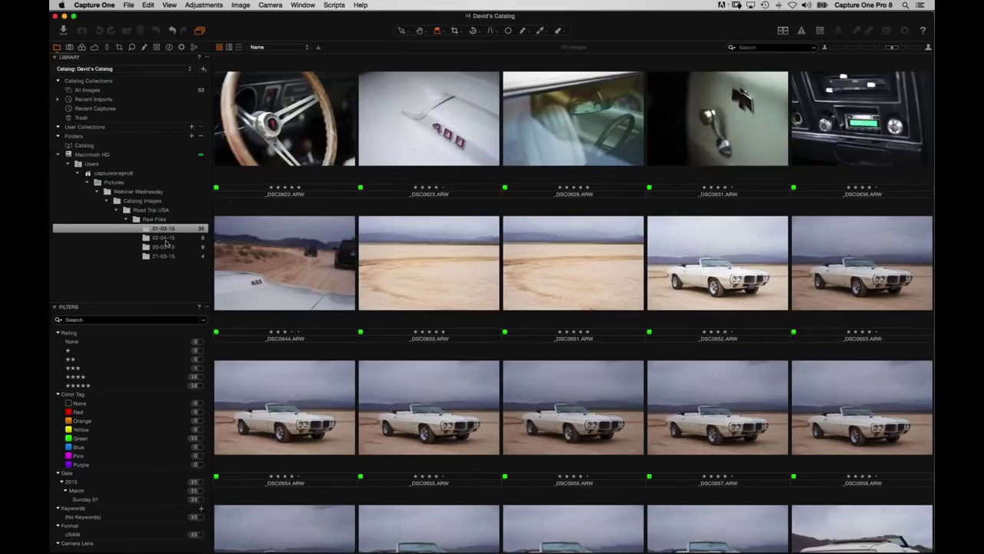
# - Review the rated images in each of the four date folders, ending on 01-03-15
pyautogui.click(168, 239)
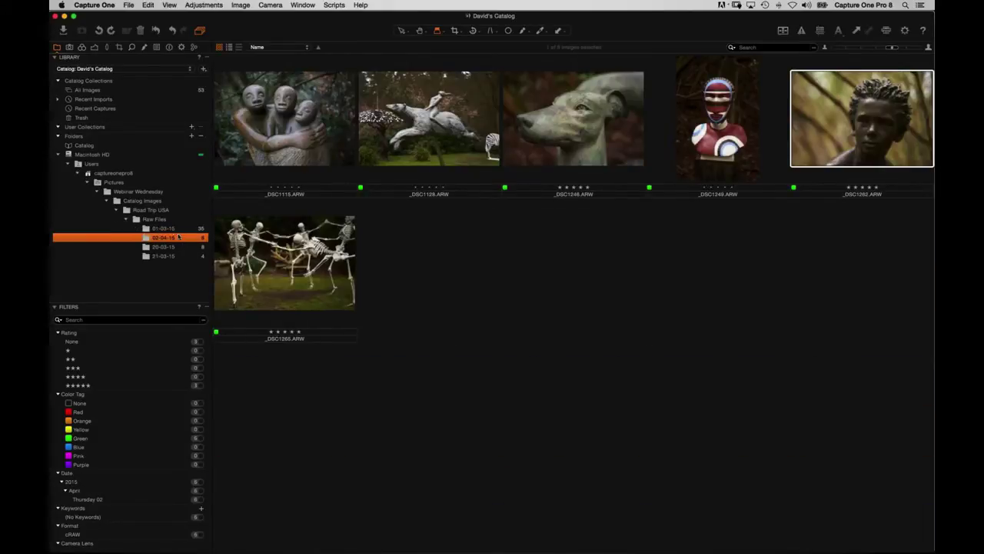
pyautogui.click(176, 231)
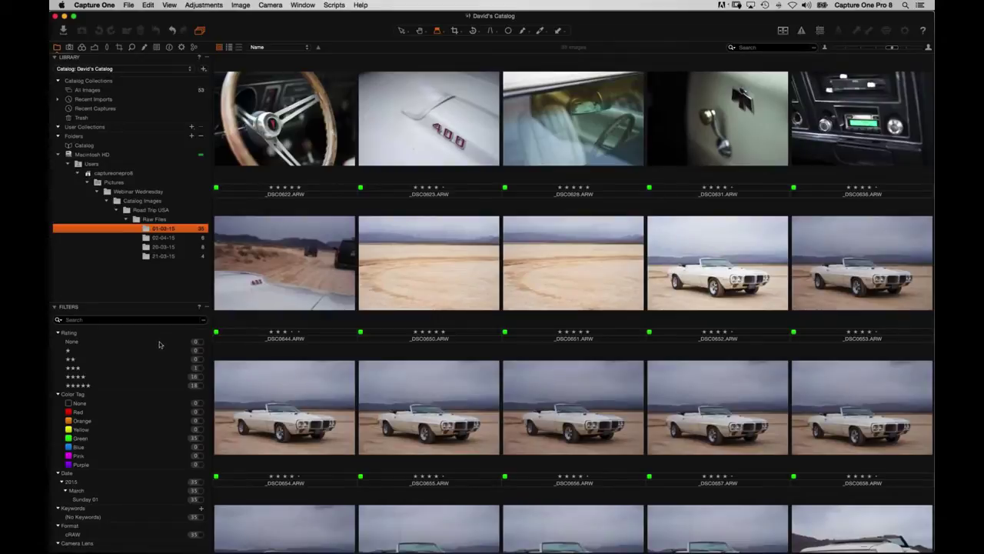
pyautogui.click(159, 238)
pyautogui.click(170, 247)
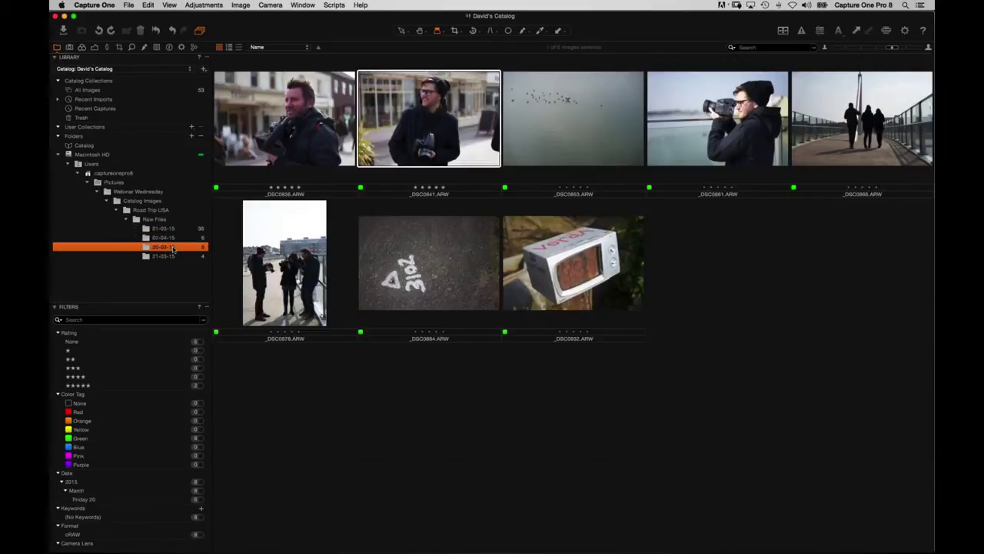
pyautogui.click(168, 257)
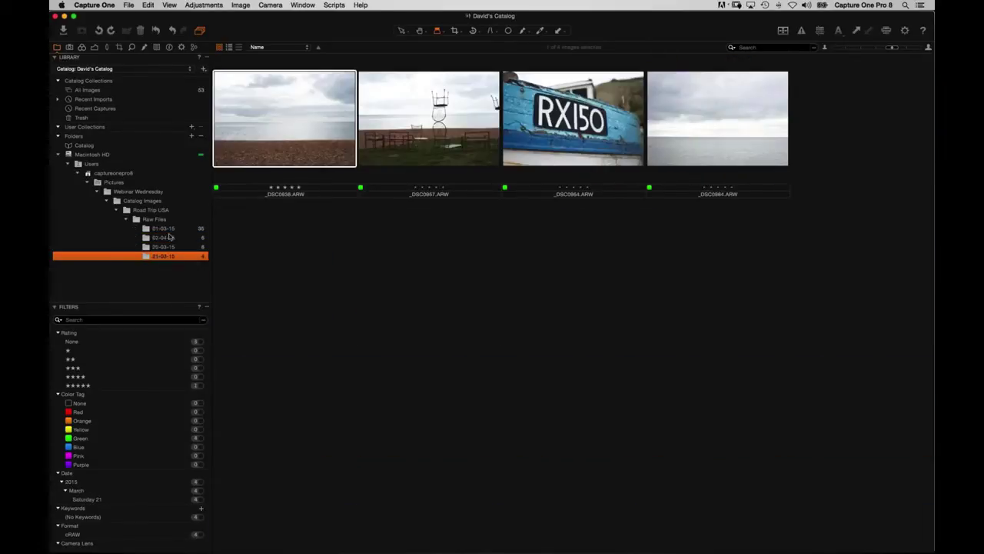
pyautogui.click(167, 228)
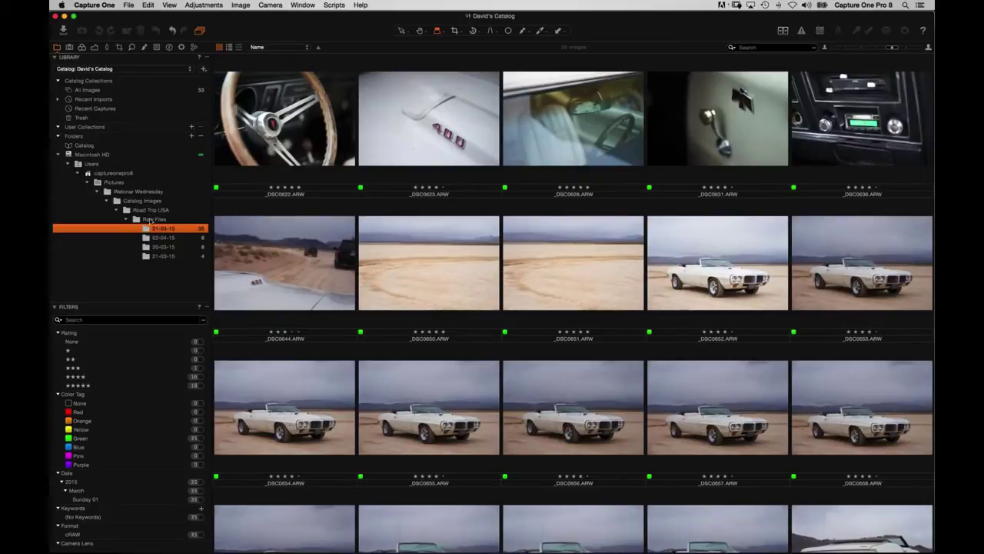
pyautogui.click(191, 137)
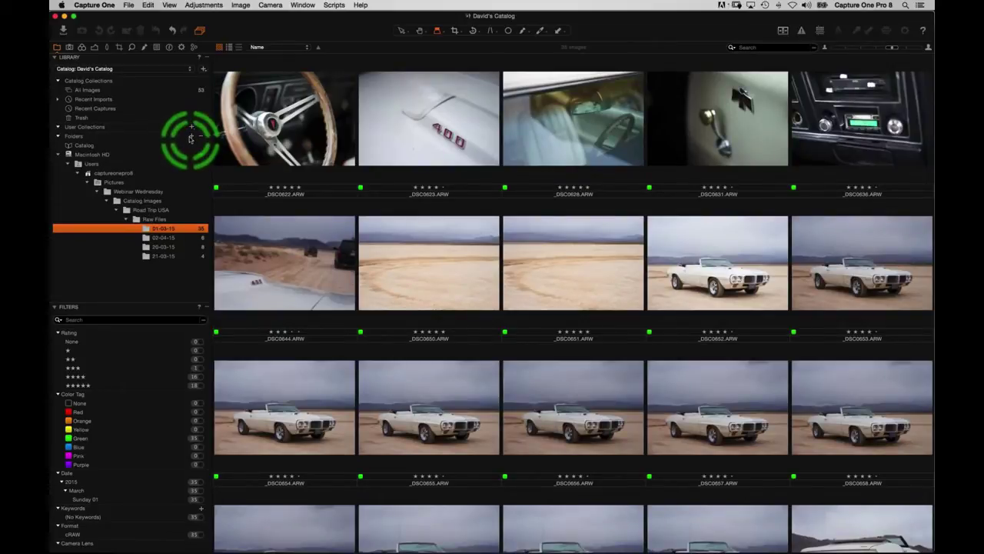
pyautogui.click(177, 232)
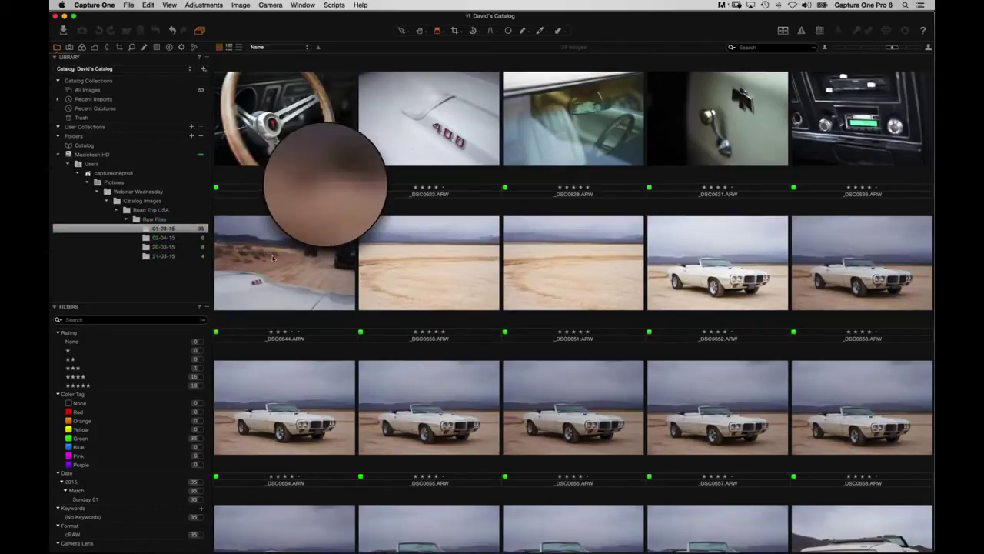
pyautogui.moveTo(250, 281); pyautogui.dragTo(271, 267)
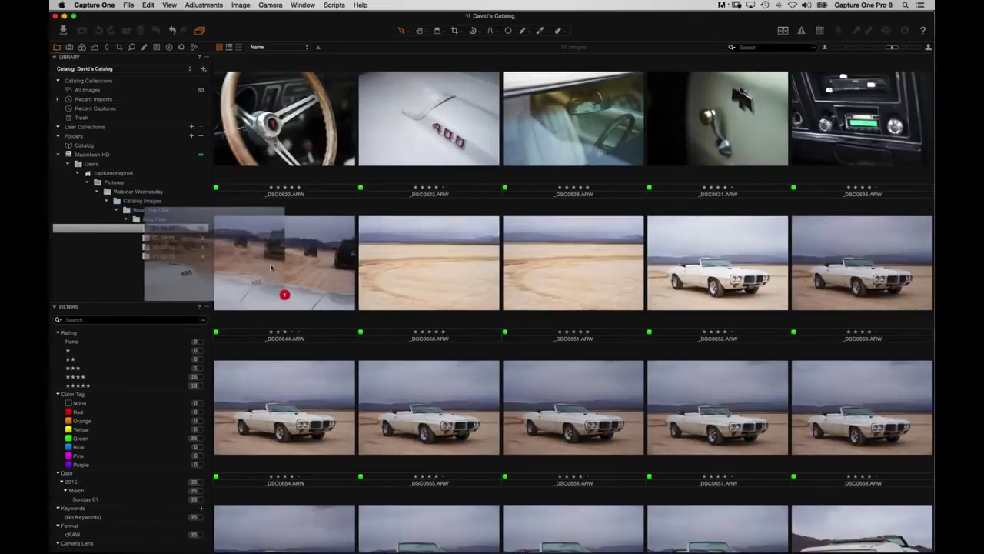
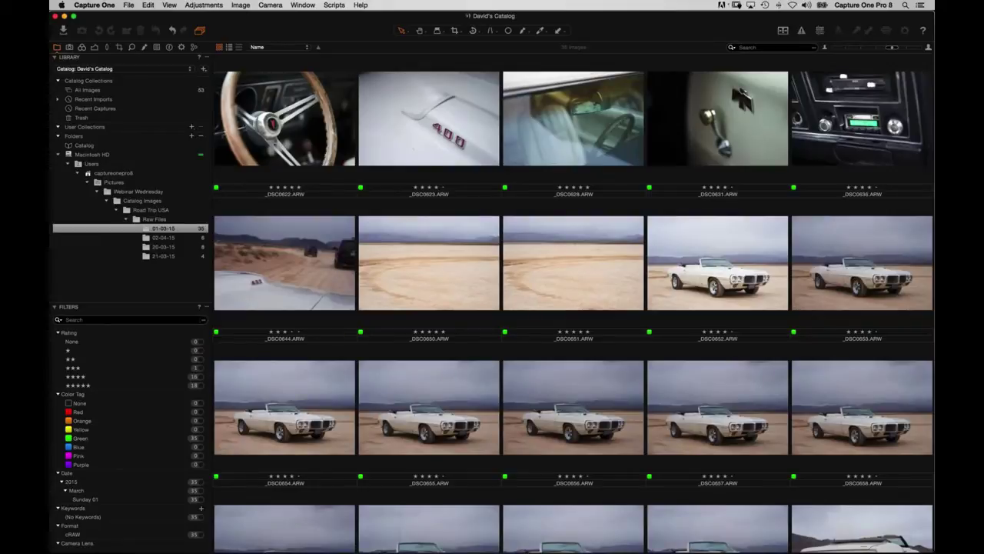
# - Expand the recent imports and look through the images of the 20 May 2015 import
pyautogui.click(58, 99)
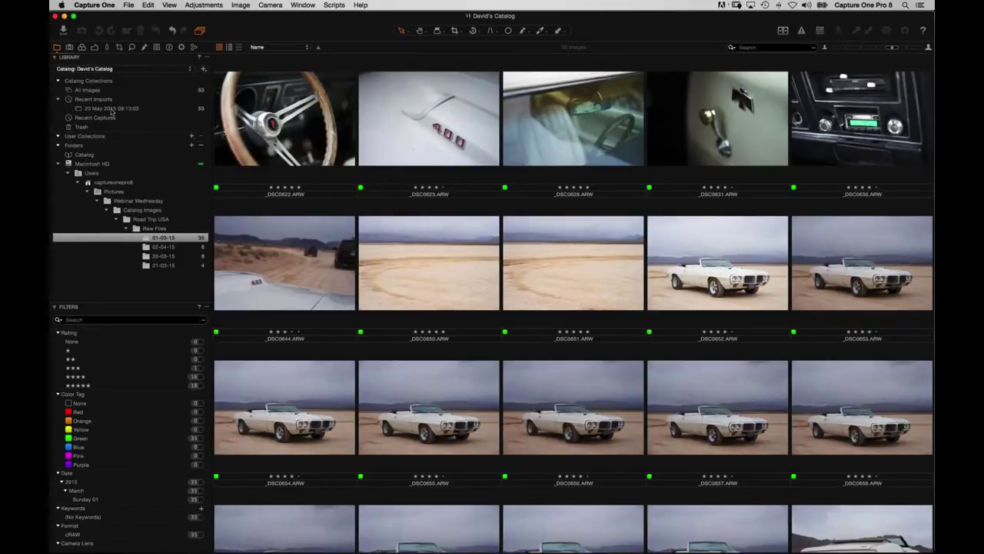
pyautogui.click(122, 109)
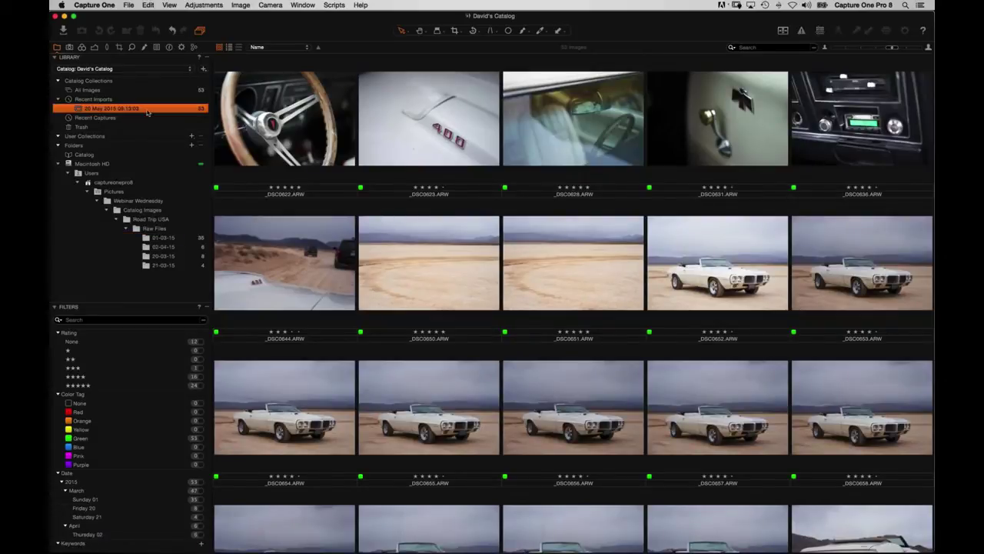
pyautogui.scroll(-15, 387, 294)
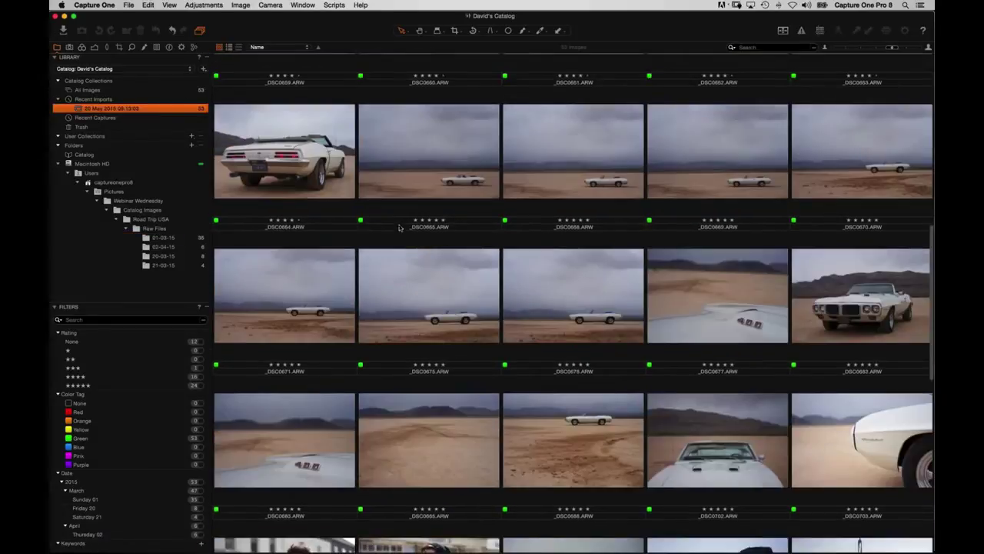
pyautogui.scroll(10, 379, 165)
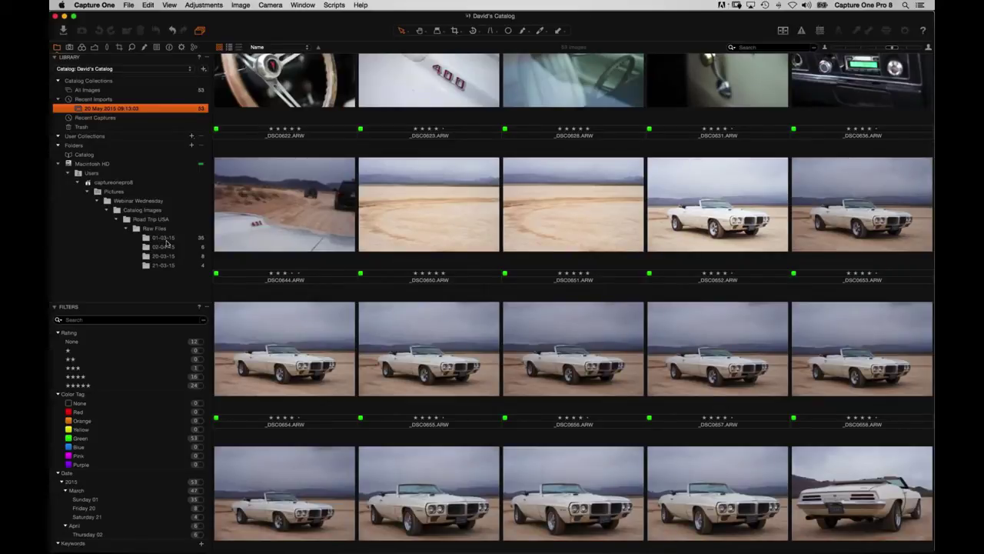
# - Compare the contents of the four date folders with the 20 May 2015 import and the All Images collection
pyautogui.click(165, 238)
pyautogui.click(176, 247)
pyautogui.click(185, 257)
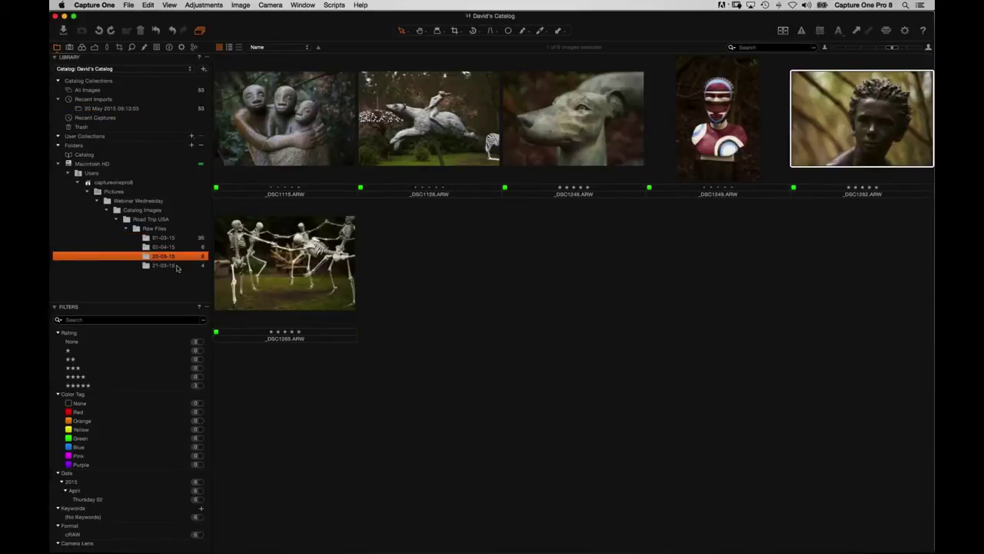
pyautogui.click(186, 266)
pyautogui.click(167, 238)
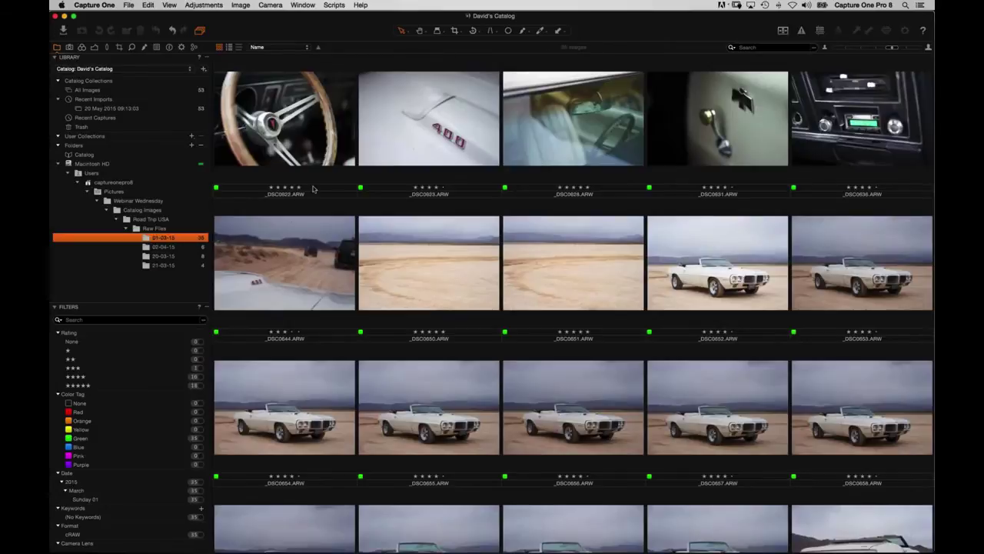
pyautogui.scroll(-10, 398, 323)
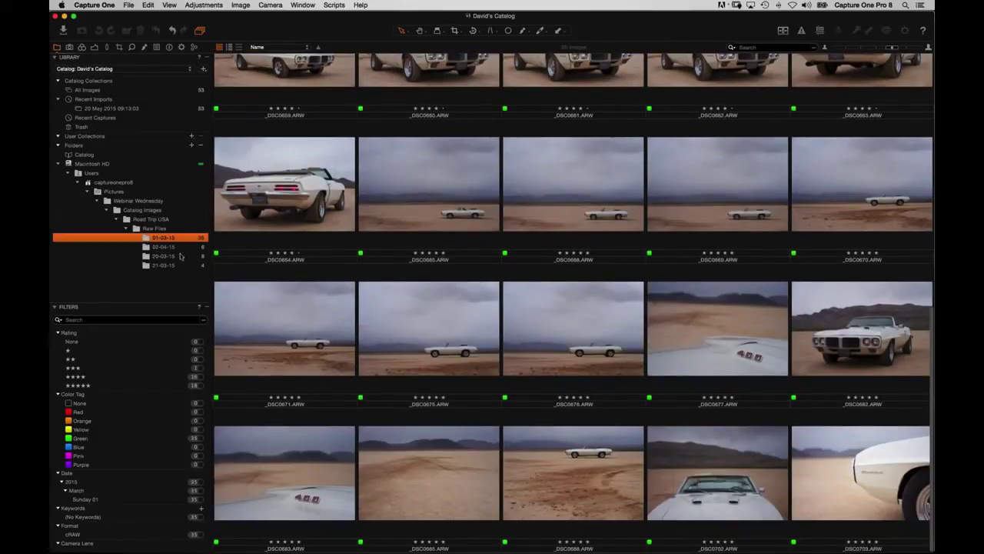
pyautogui.click(169, 247)
pyautogui.click(125, 107)
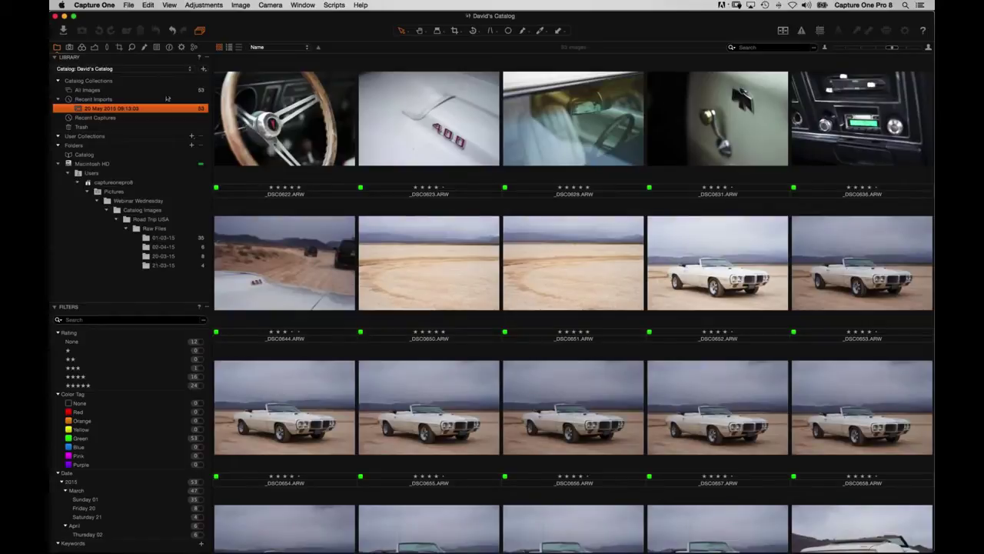
pyautogui.click(123, 90)
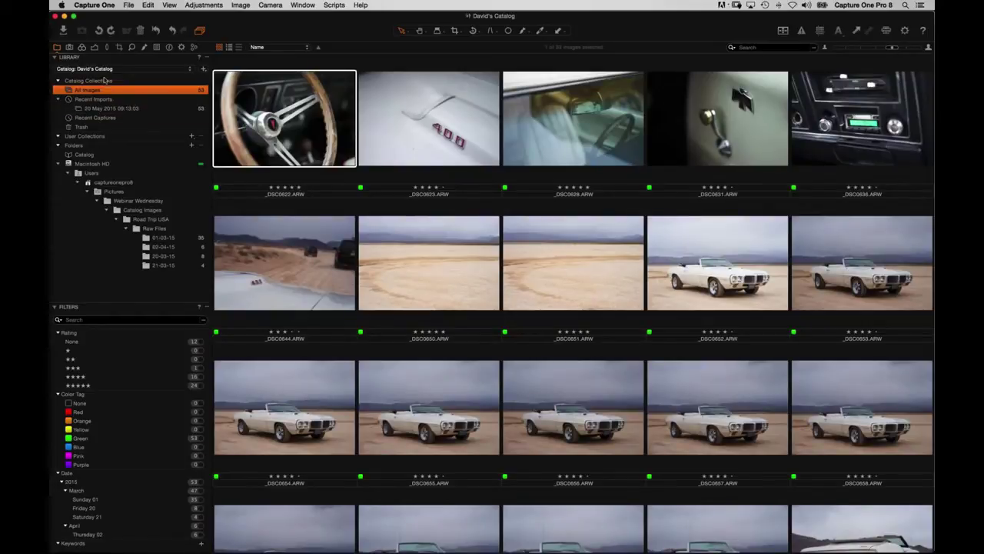
pyautogui.click(160, 239)
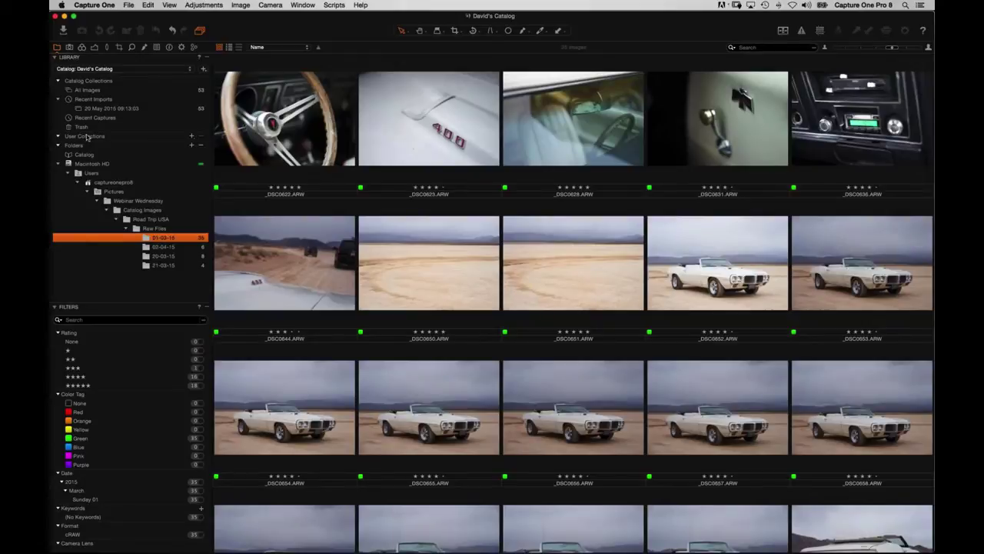
pyautogui.click(103, 93)
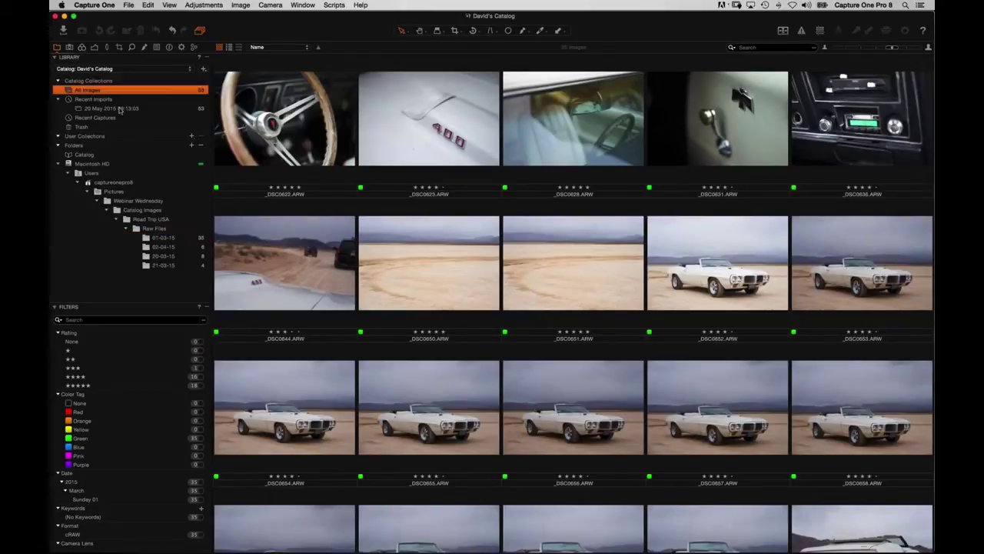
# - Create a project named USA Road Trip inside the User Collections
pyautogui.click(192, 138)
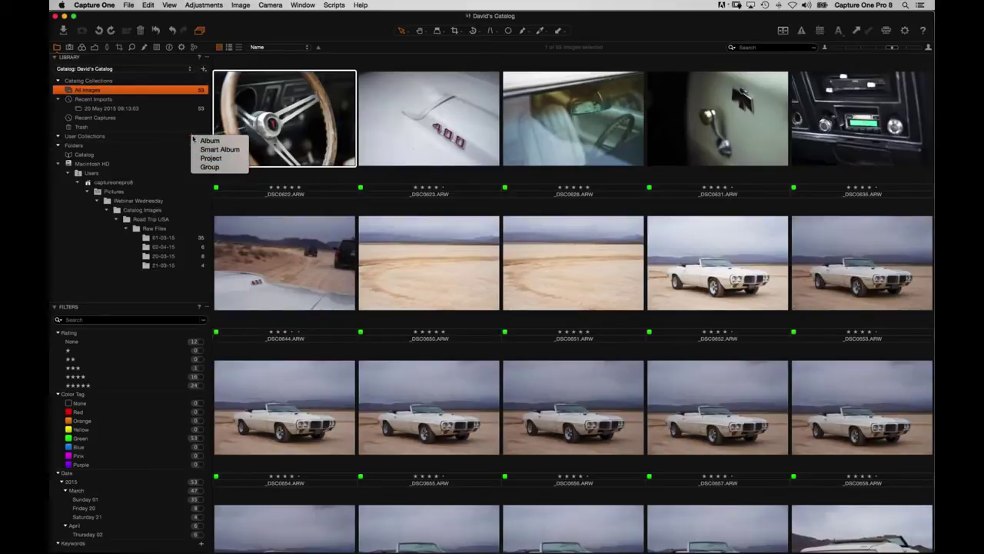
pyautogui.click(154, 137)
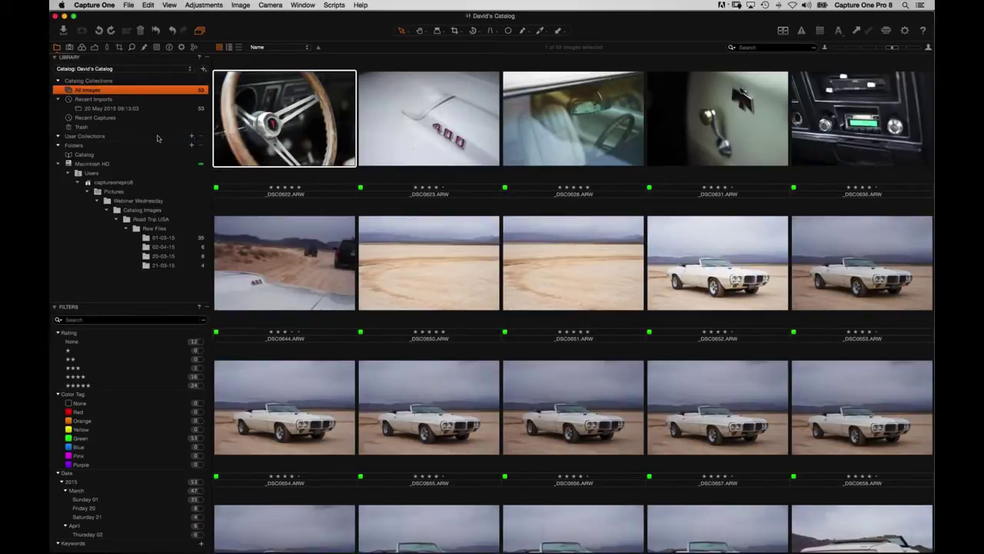
pyautogui.rightClick(159, 137)
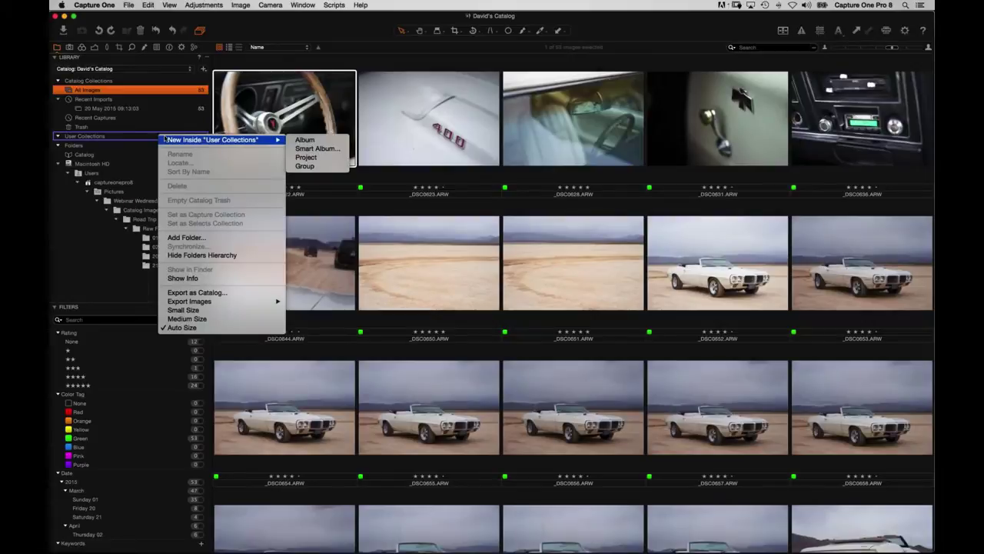
pyautogui.click(324, 159)
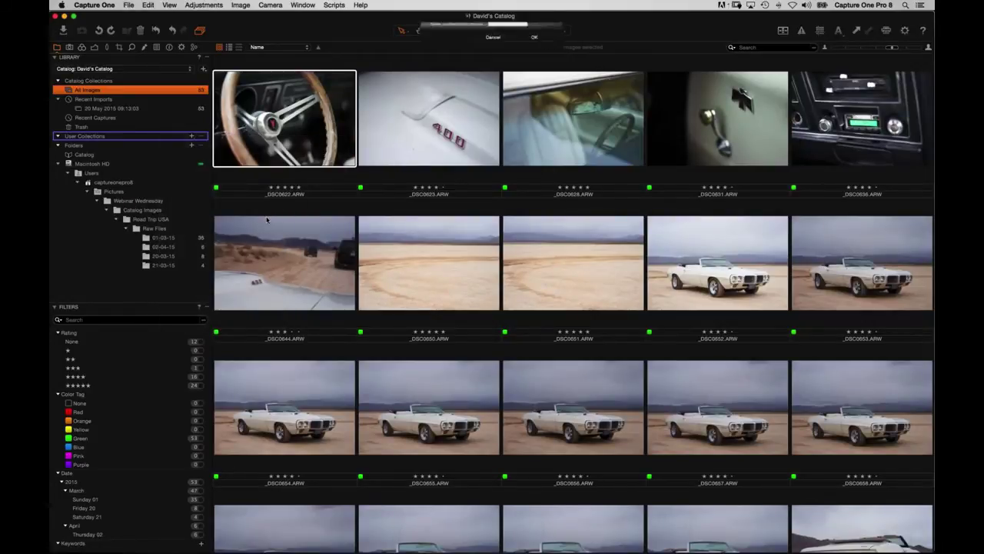
pyautogui.write('USA Road Trip')
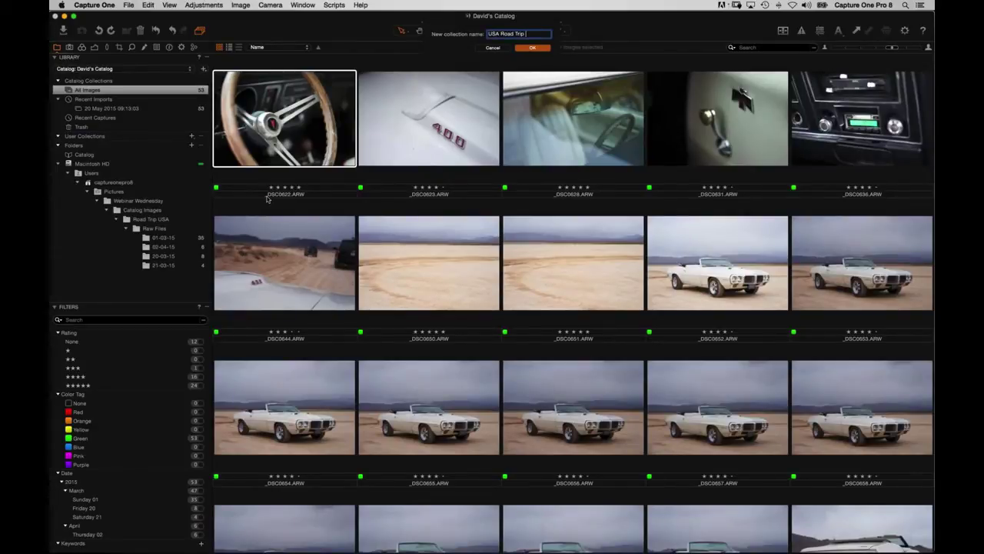
pyautogui.press('Return')
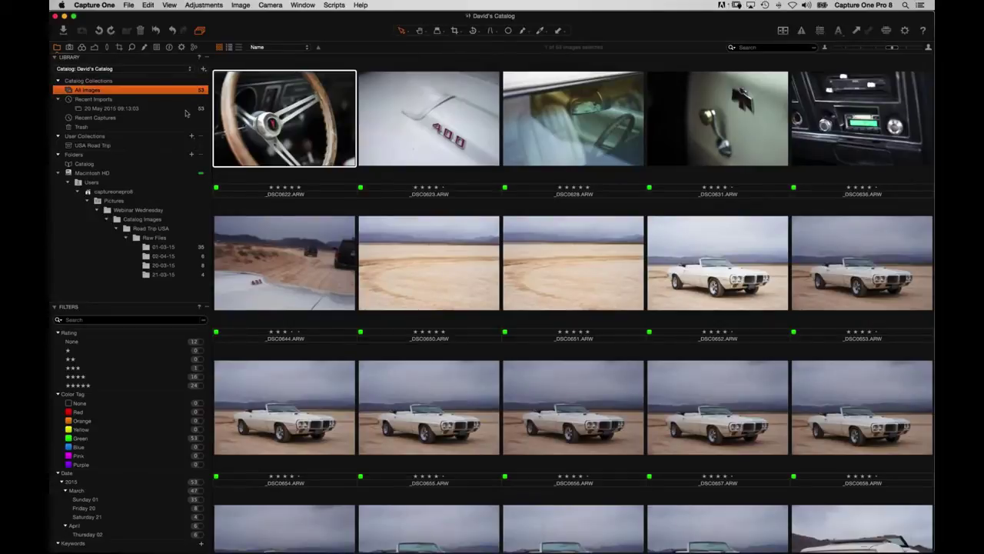
# - Try to add the steering wheel image directly to the USA Road Trip project
pyautogui.moveTo(271, 127); pyautogui.dragTo(98, 146)
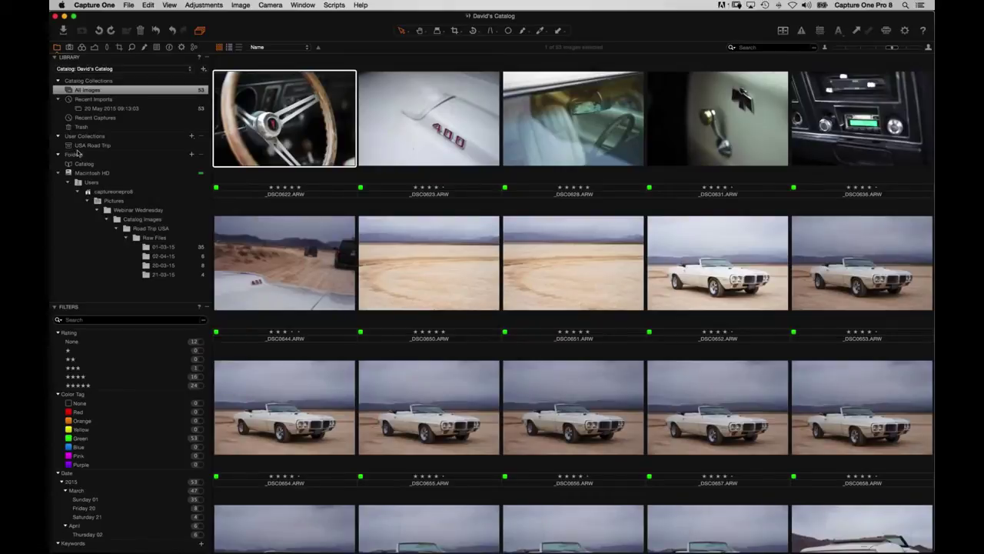
pyautogui.moveTo(283, 129); pyautogui.dragTo(88, 158)
# - Create an album named All Images inside the USA Road Trip project
pyautogui.rightClick(86, 150)
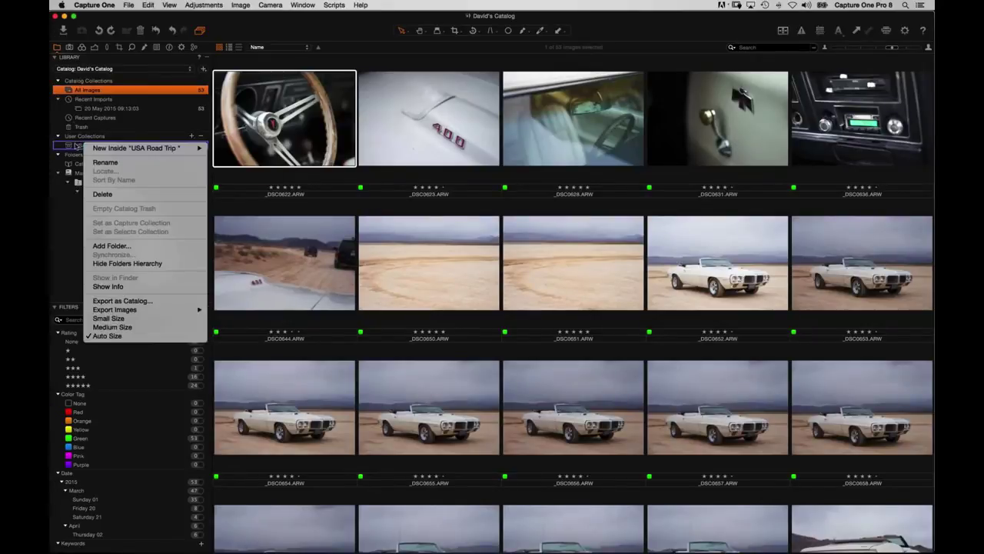
pyautogui.moveTo(158, 148)
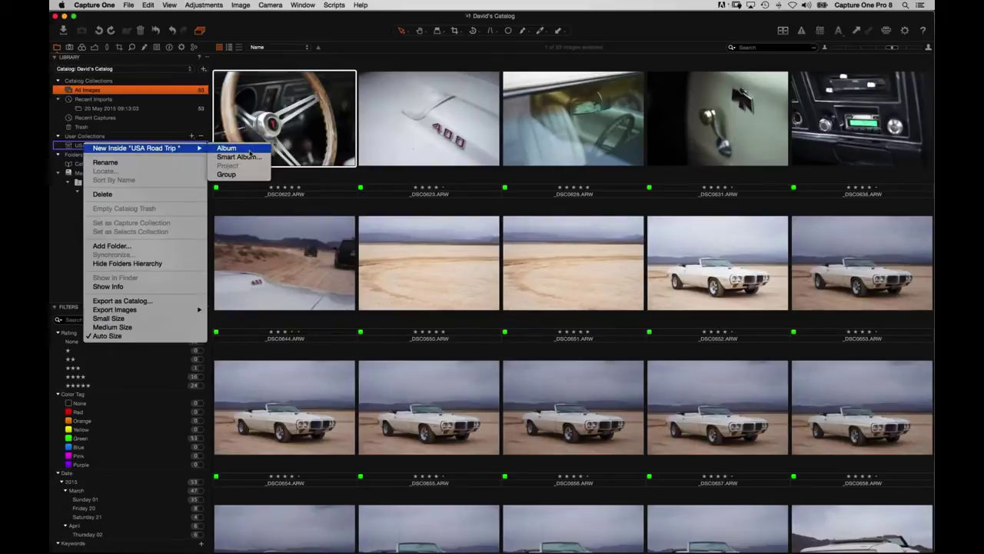
pyautogui.click(229, 148)
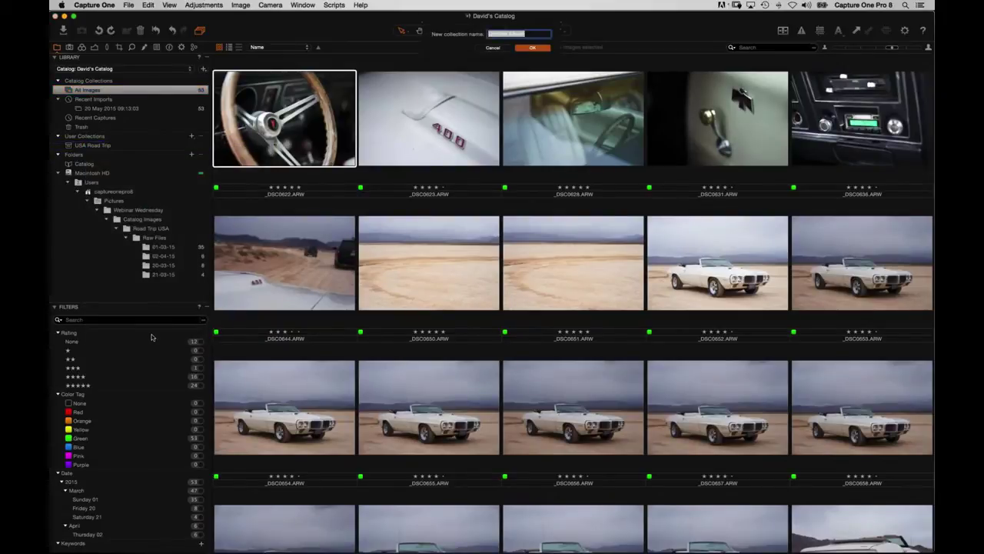
pyautogui.write('Images')
pyautogui.press('Return')
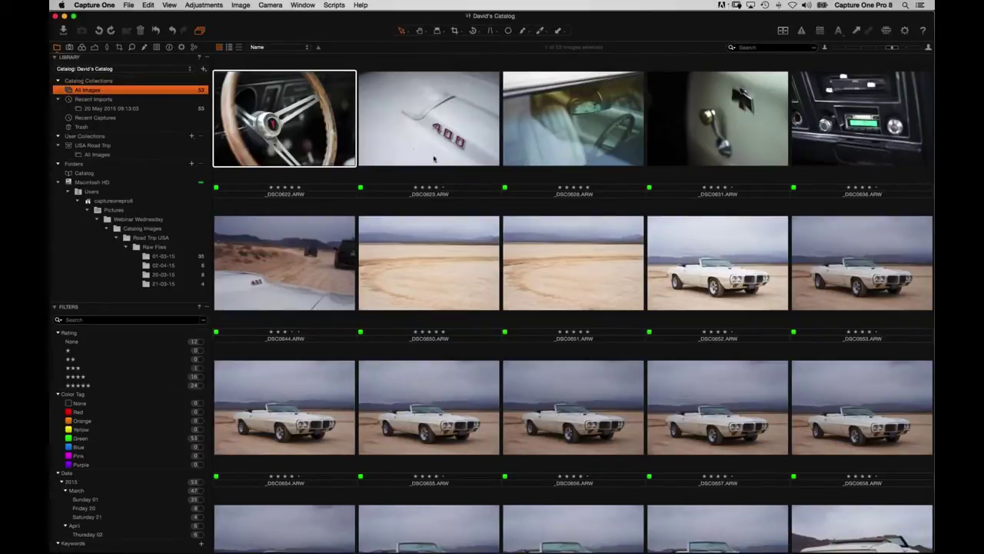
# - Add every image from the 20 May 2015 import to the All Images album in the USA Road Trip project and review the album
pyautogui.click(280, 140)
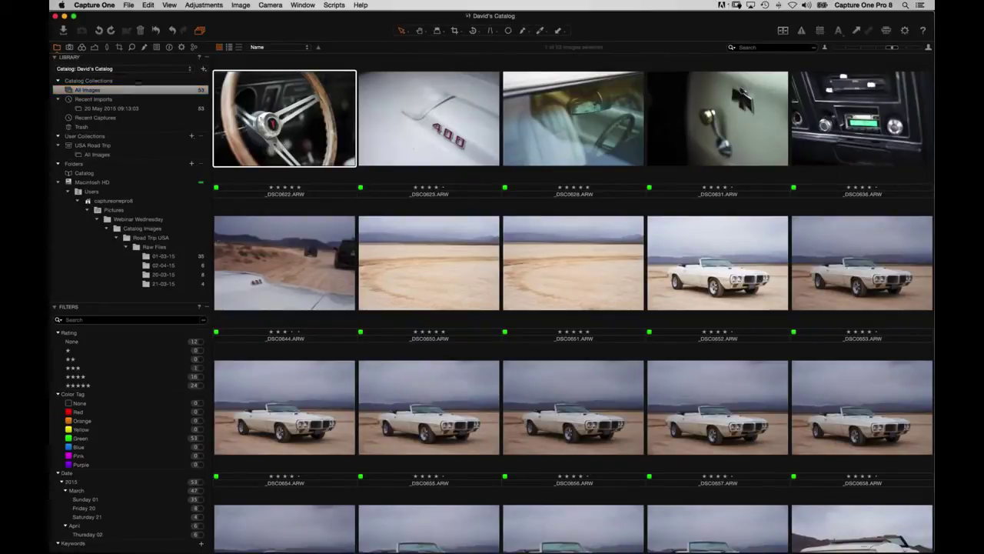
pyautogui.click(105, 108)
pyautogui.click(291, 134)
pyautogui.press('super+a')
pyautogui.moveTo(291, 134); pyautogui.dragTo(115, 154)
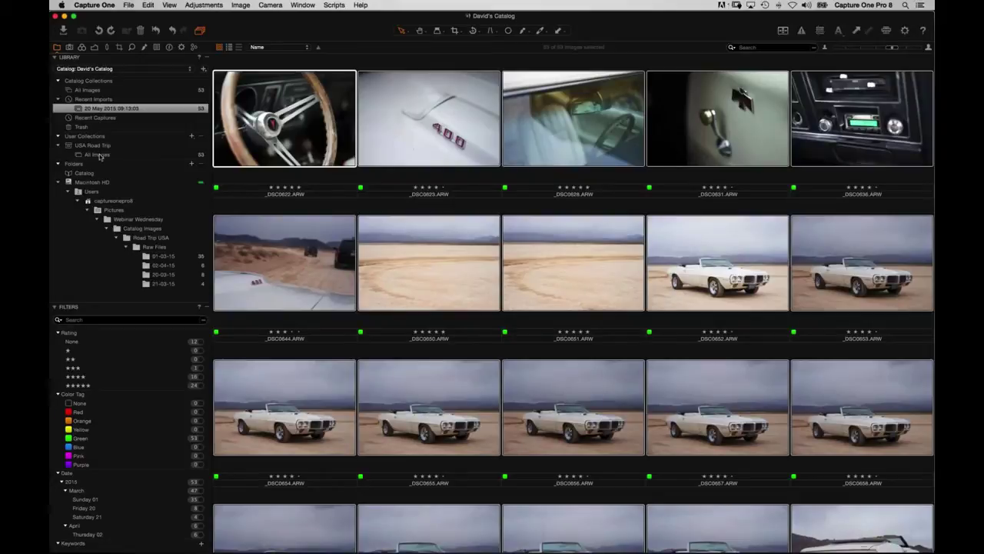
pyautogui.click(102, 155)
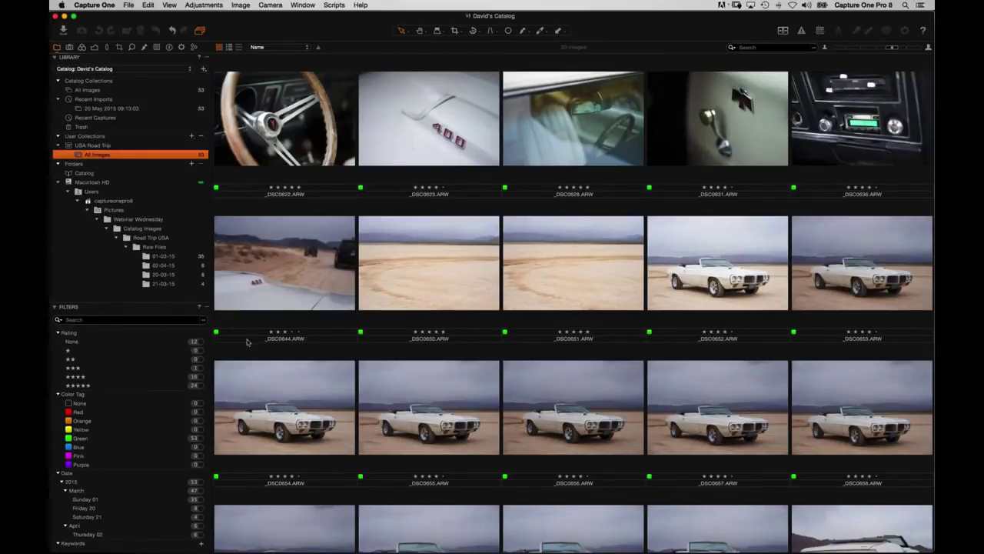
pyautogui.scroll(-15, 396, 298)
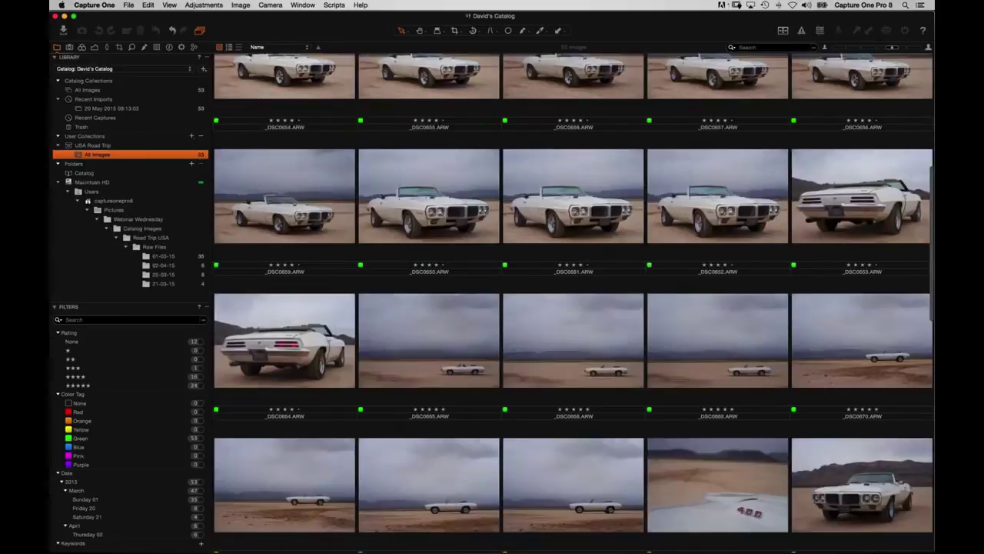
pyautogui.scroll(15, 388, 331)
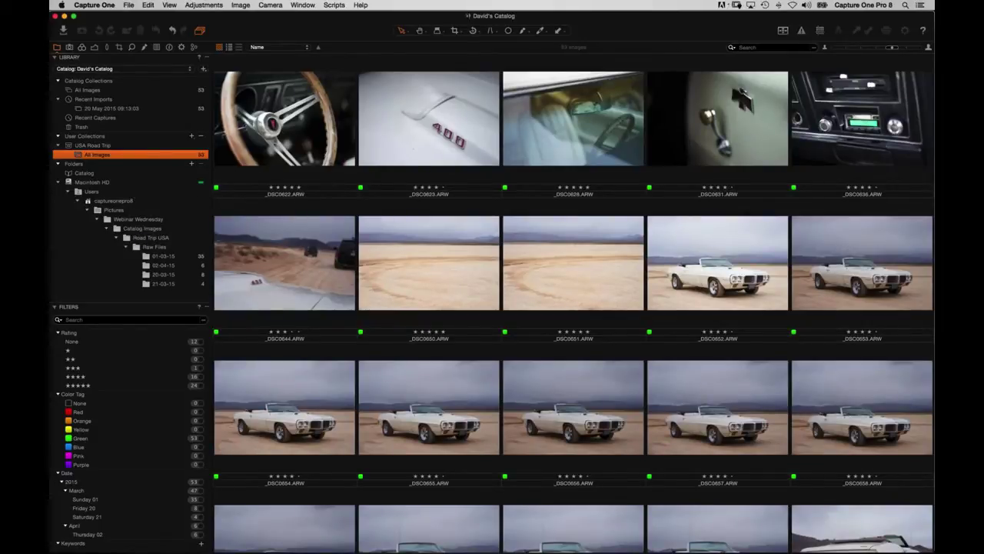
# - Start a smart album named 4 Star and Above inside the USA Road Trip project
pyautogui.click(95, 146)
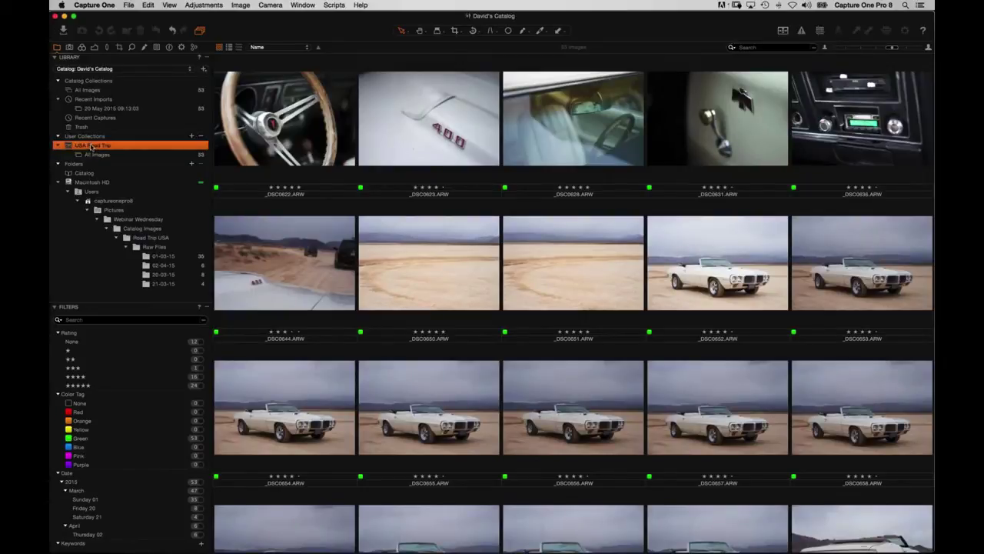
pyautogui.rightClick(92, 146)
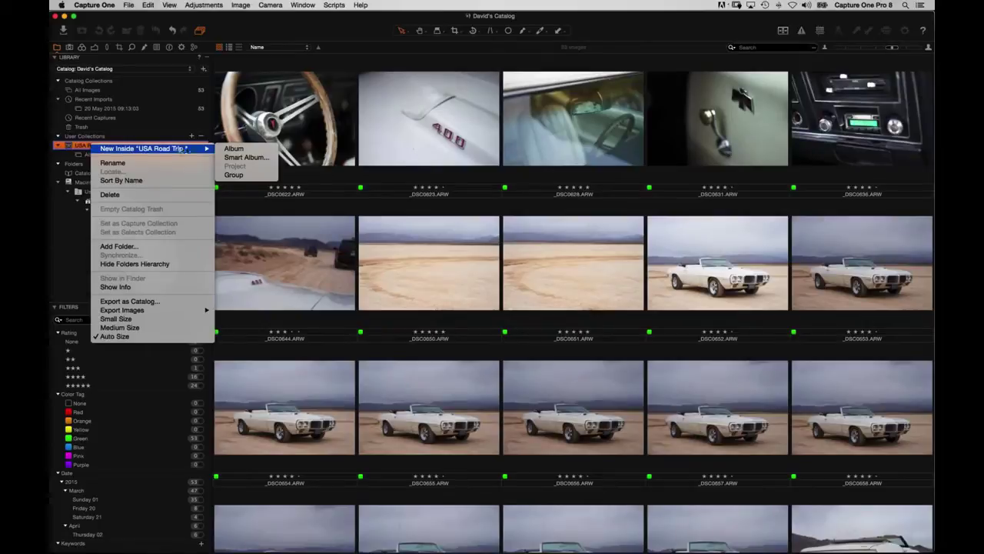
pyautogui.click(246, 156)
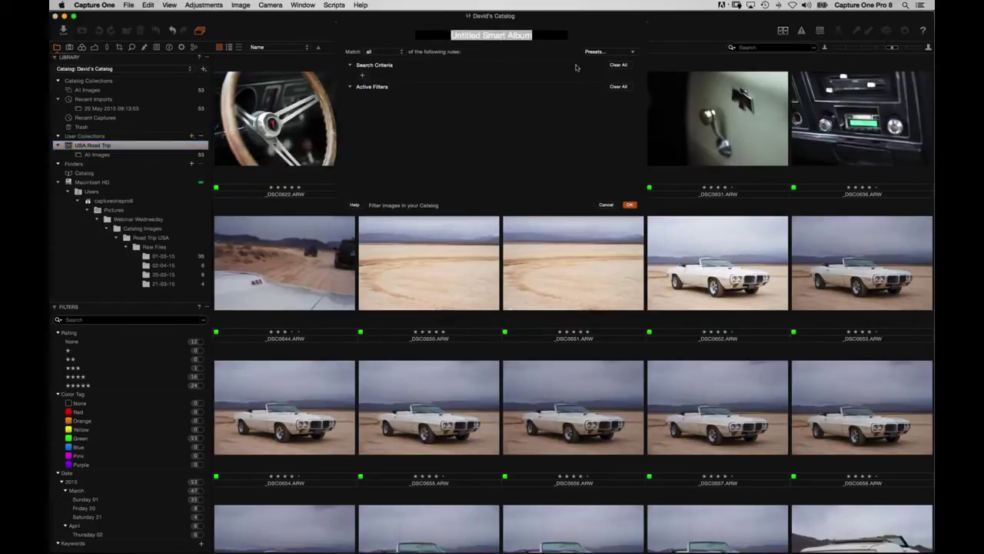
pyautogui.write('4 S')
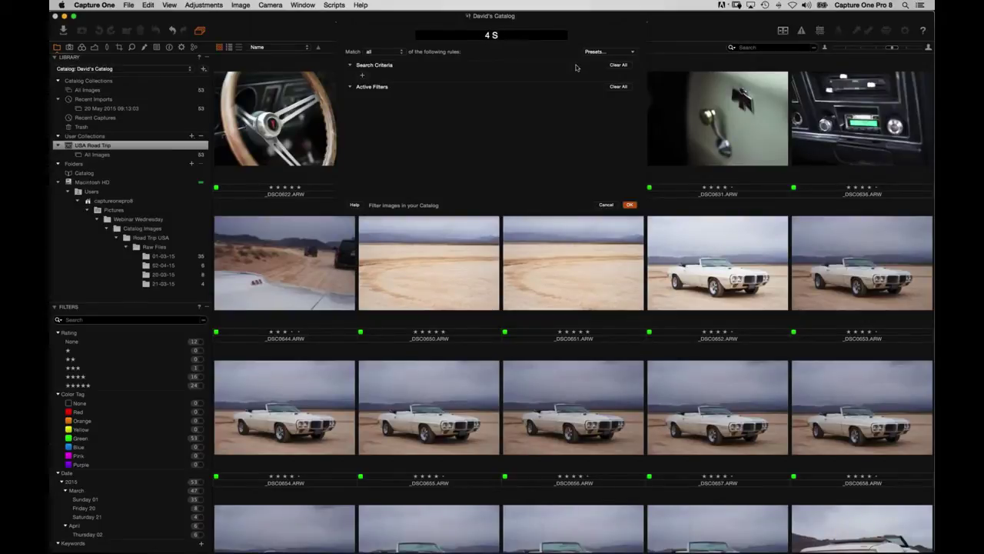
pyautogui.write('tar and Above')
# - Apply the preset rule of four stars or higher to the smart album, save it and browse its images
pyautogui.click(596, 53)
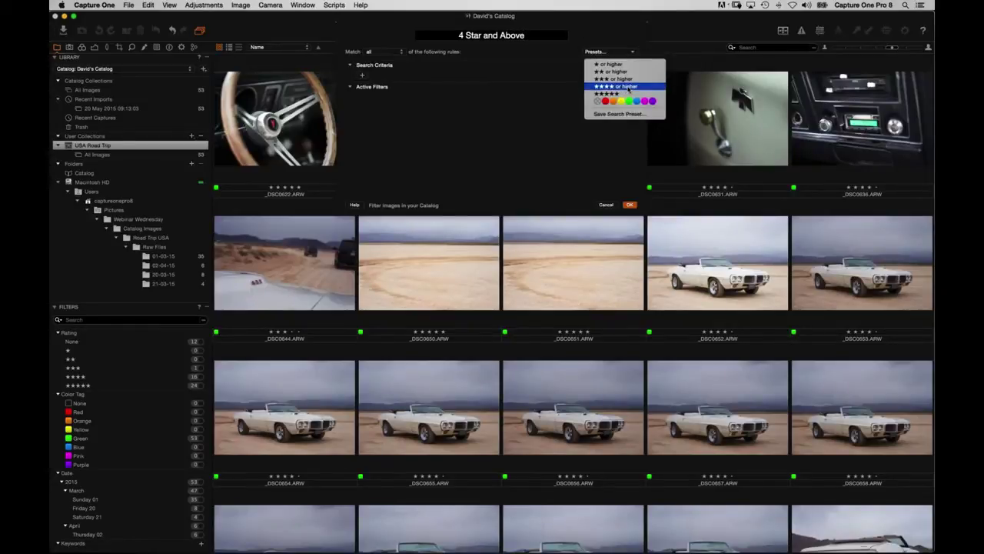
pyautogui.click(606, 89)
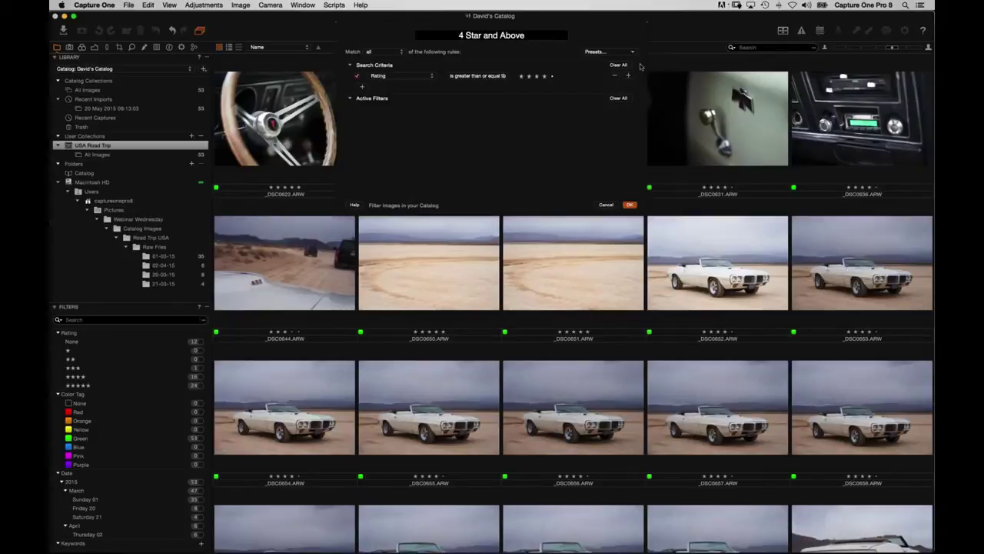
pyautogui.click(594, 51)
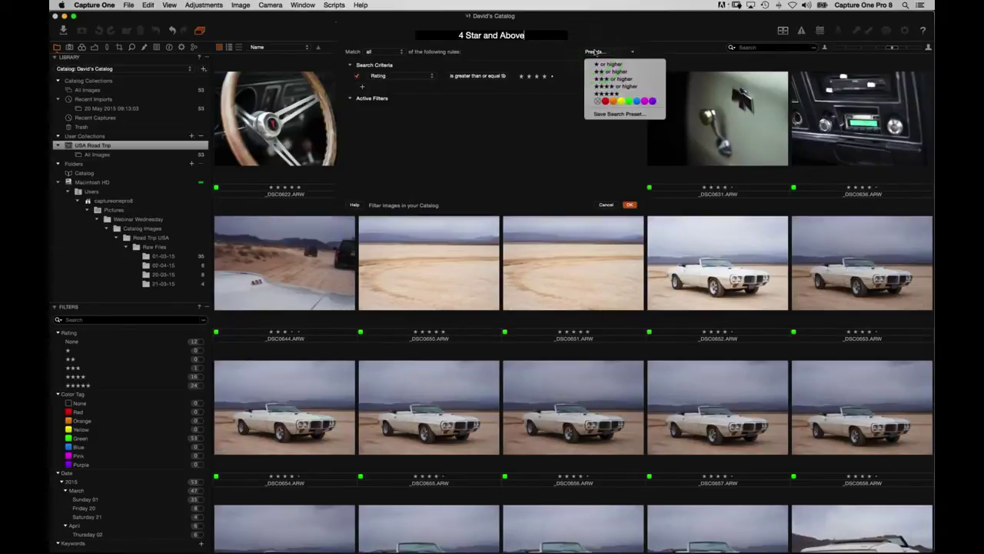
pyautogui.click(559, 38)
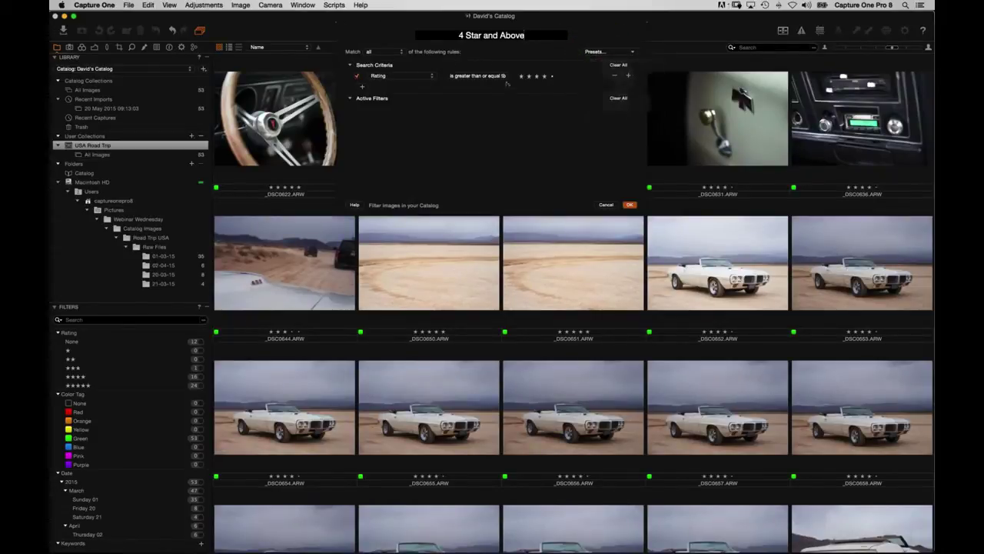
pyautogui.click(594, 51)
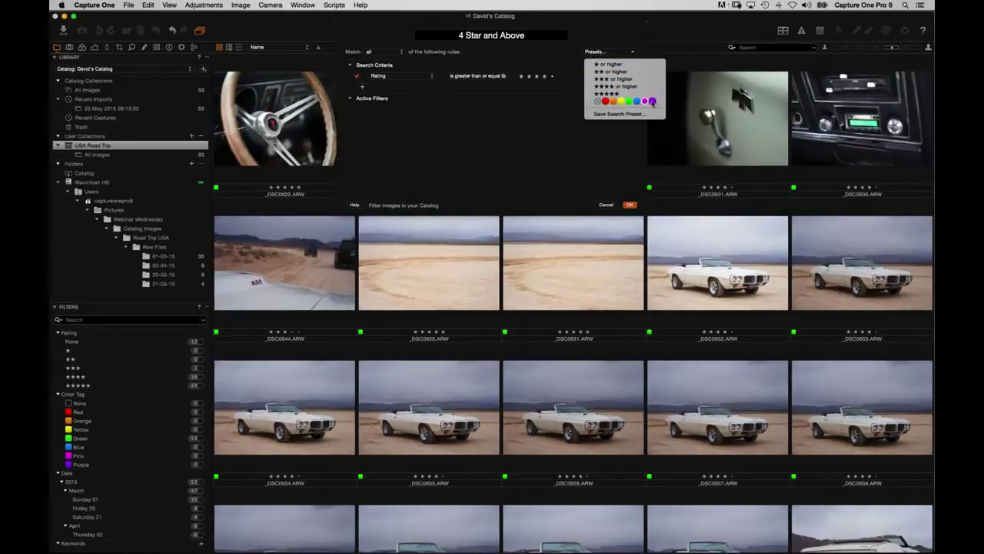
pyautogui.click(481, 176)
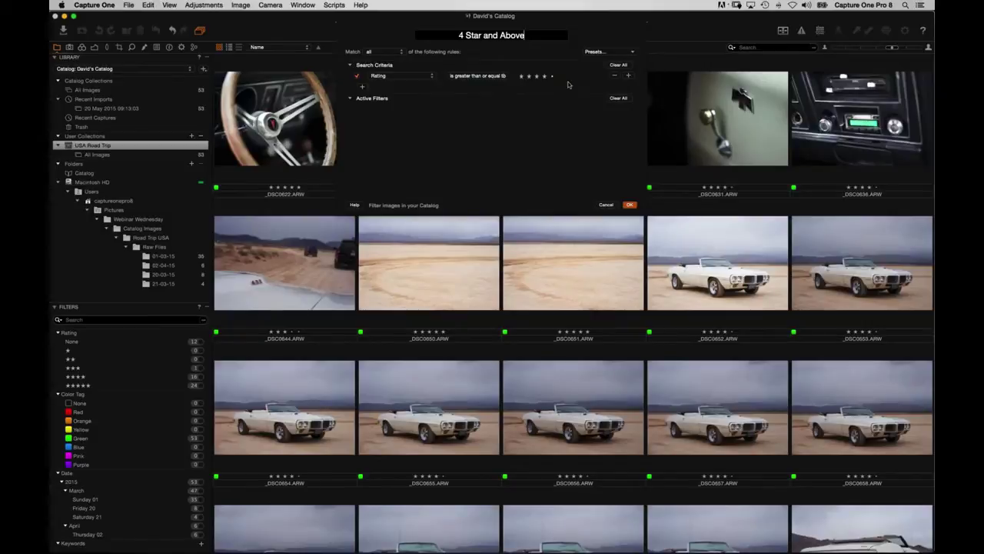
pyautogui.click(629, 204)
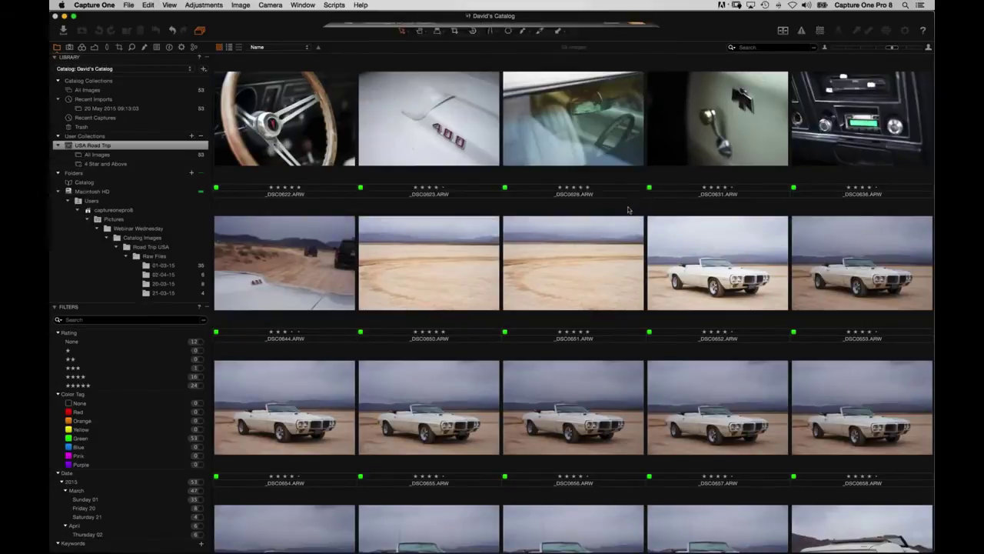
pyautogui.click(123, 165)
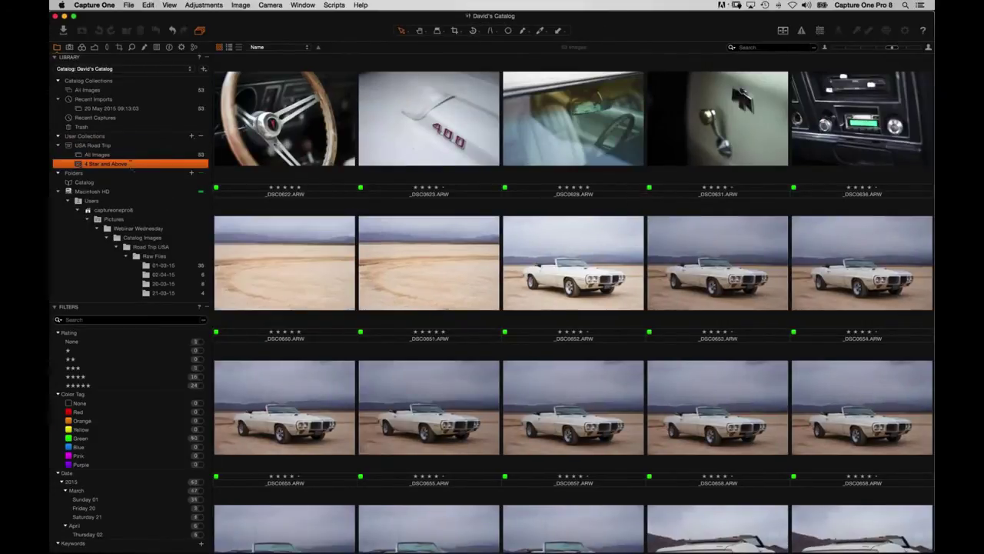
pyautogui.scroll(-5, 422, 276)
pyautogui.scroll(10, 404, 182)
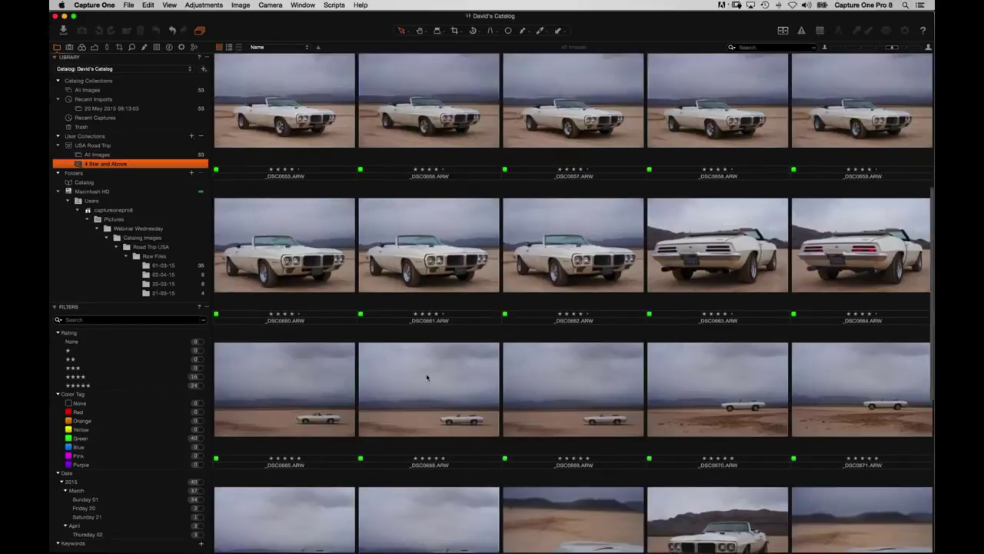
# - Create a second smart album named % without any rules inside the USA Road Trip project
pyautogui.click(94, 146)
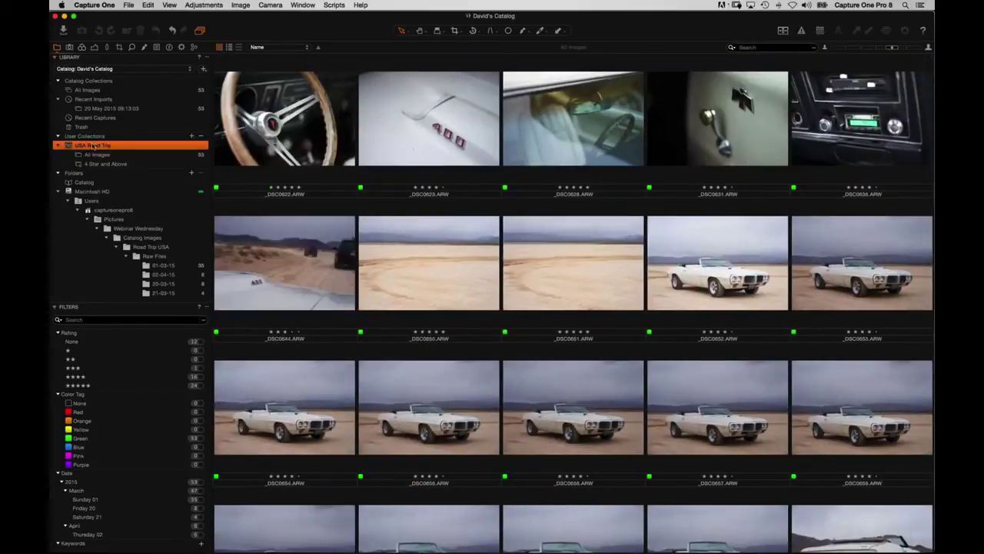
pyautogui.rightClick(96, 148)
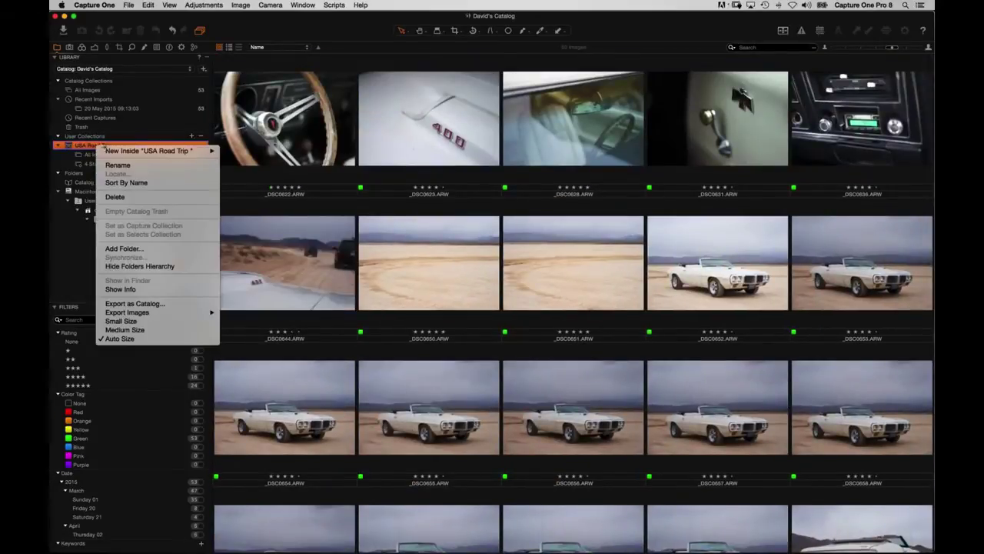
pyautogui.moveTo(196, 151)
pyautogui.click(250, 160)
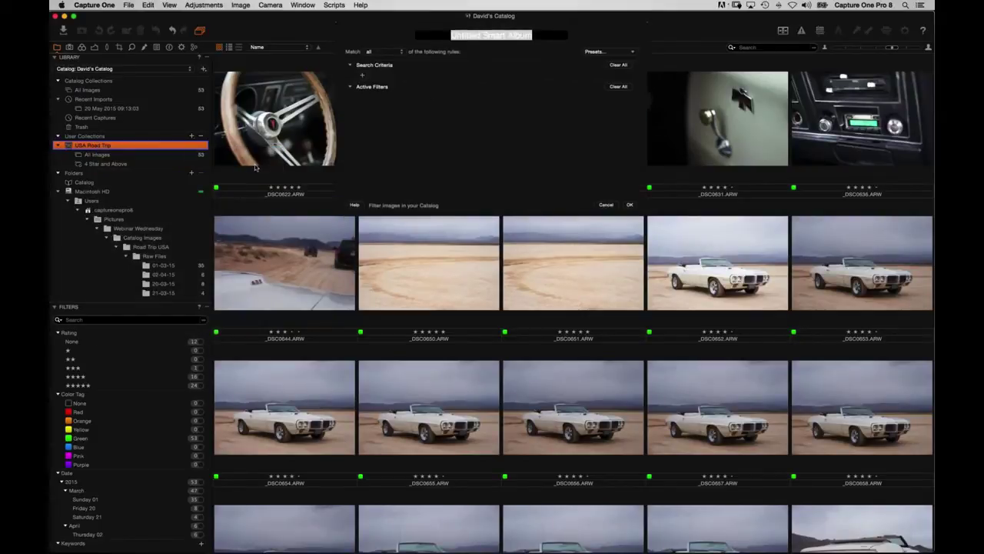
pyautogui.press('Return')
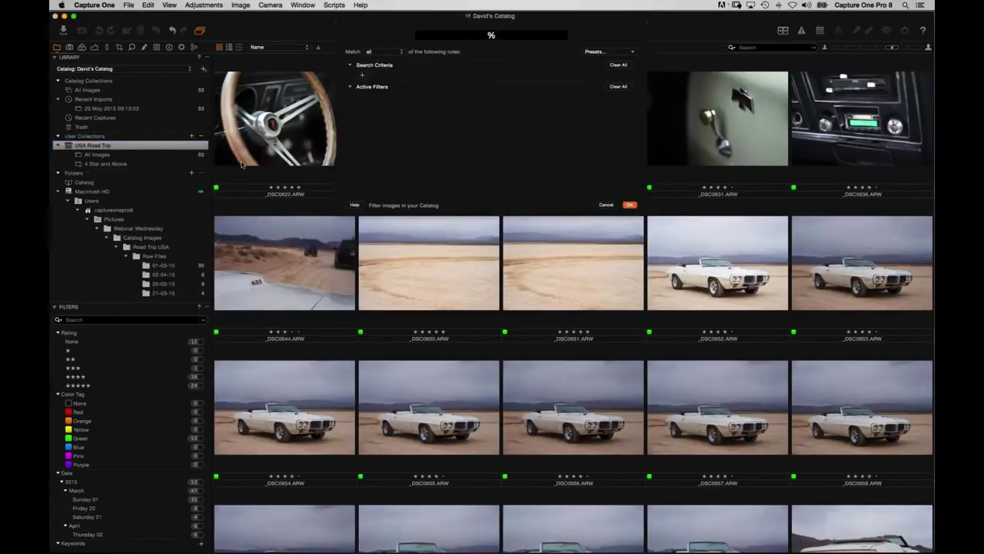
pyautogui.click(100, 176)
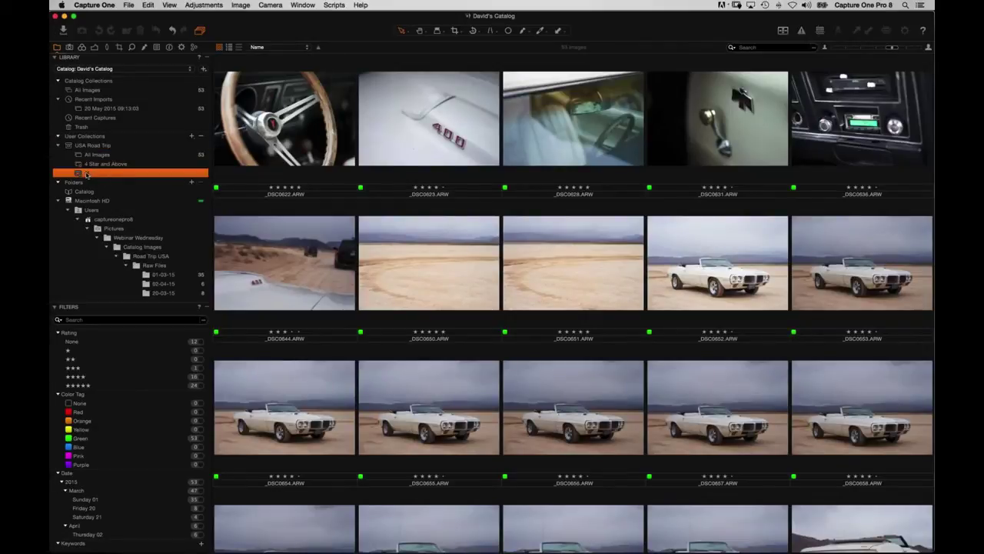
# - Edit the % smart album, renaming it 5 Star Images and limiting it to a rating equal to five stars
pyautogui.rightClick(87, 175)
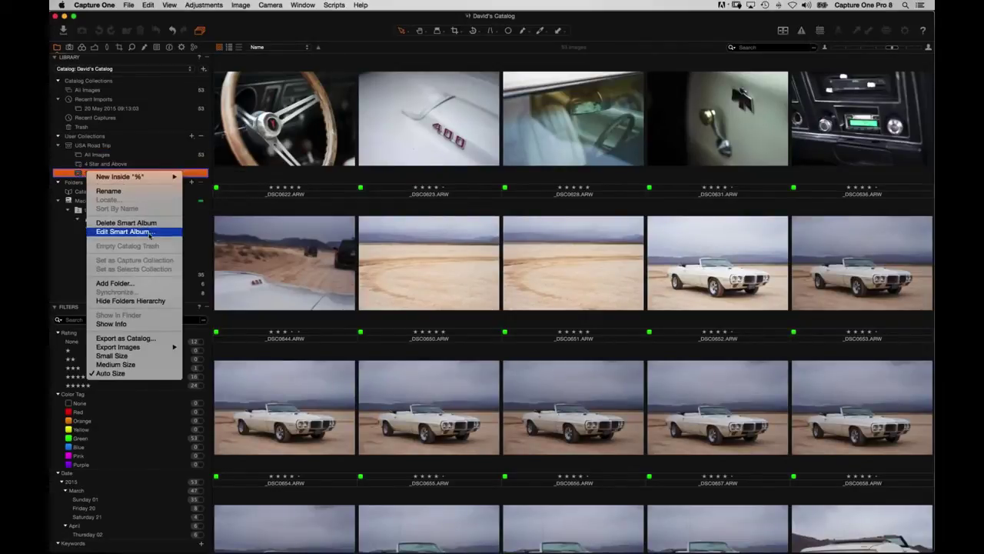
pyautogui.click(123, 231)
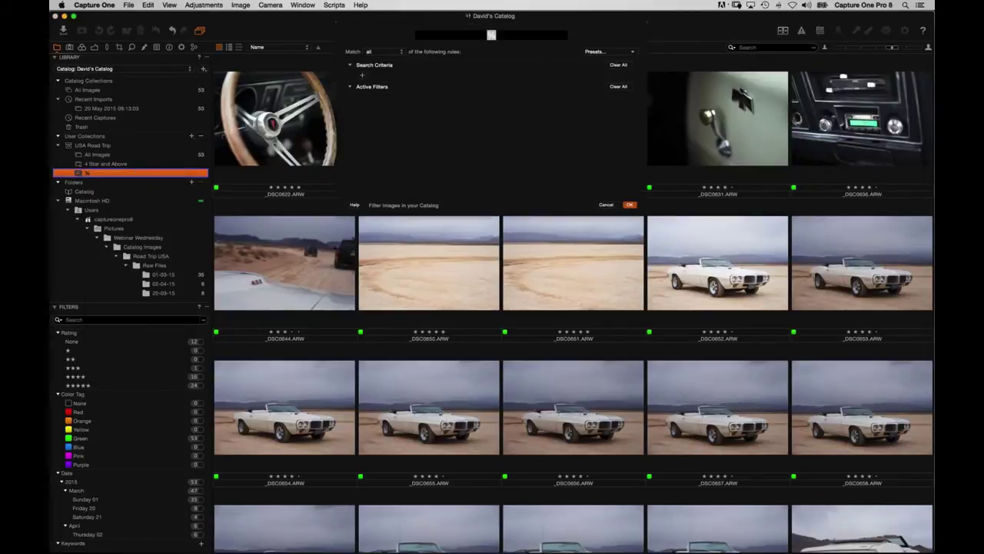
pyautogui.write('5 S')
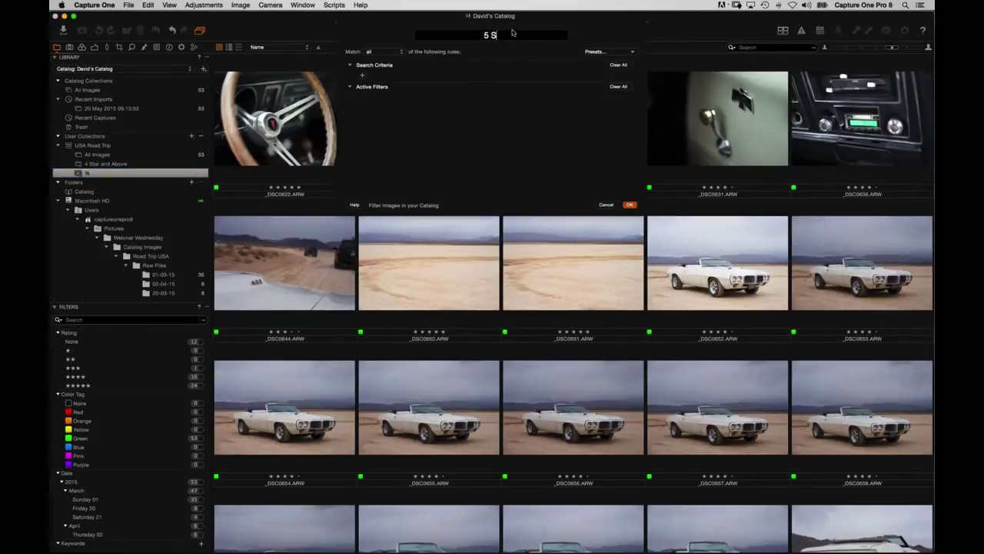
pyautogui.write('tar Images')
pyautogui.click(595, 52)
pyautogui.click(606, 93)
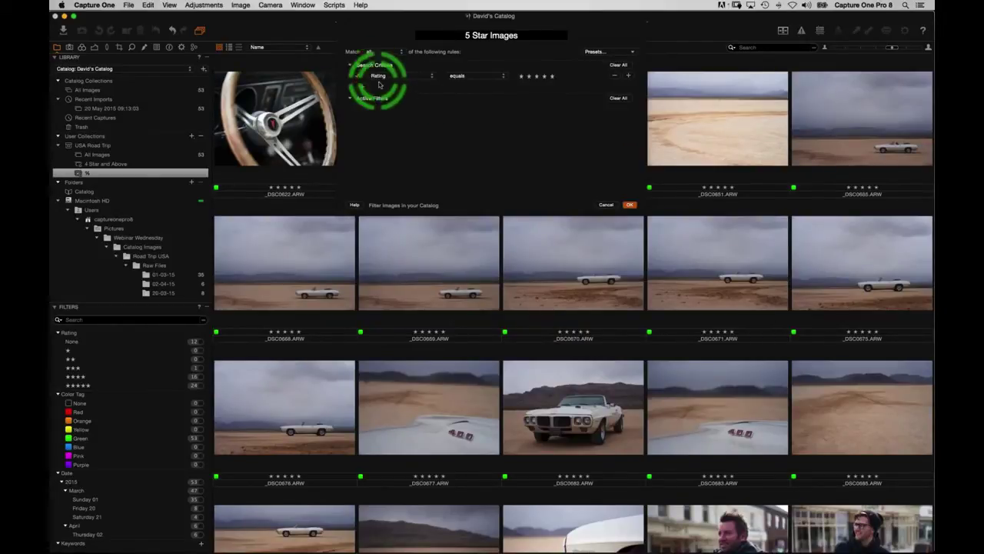
pyautogui.click(629, 205)
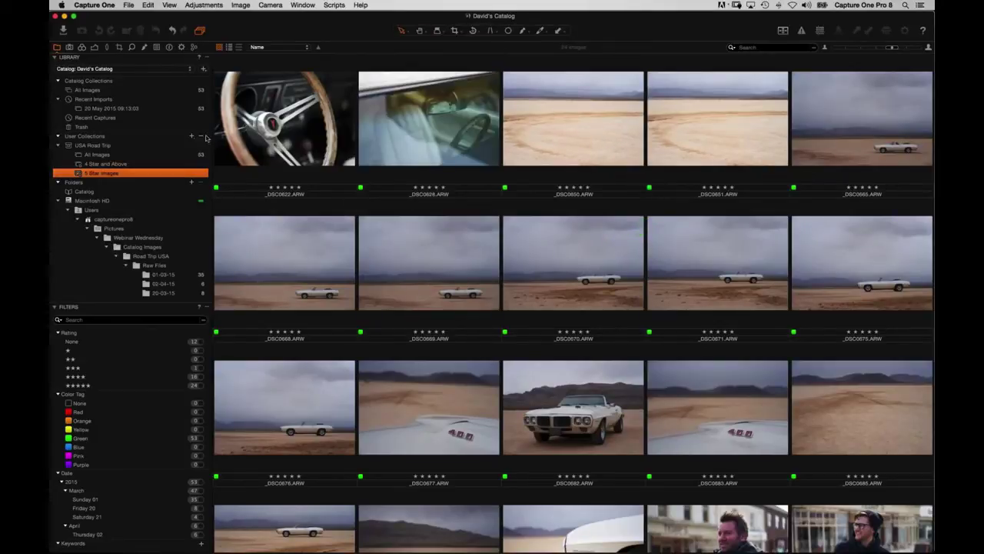
# - Compare the contents of the All Images, 4 Star and Above and 5 Star Images albums
pyautogui.click(100, 155)
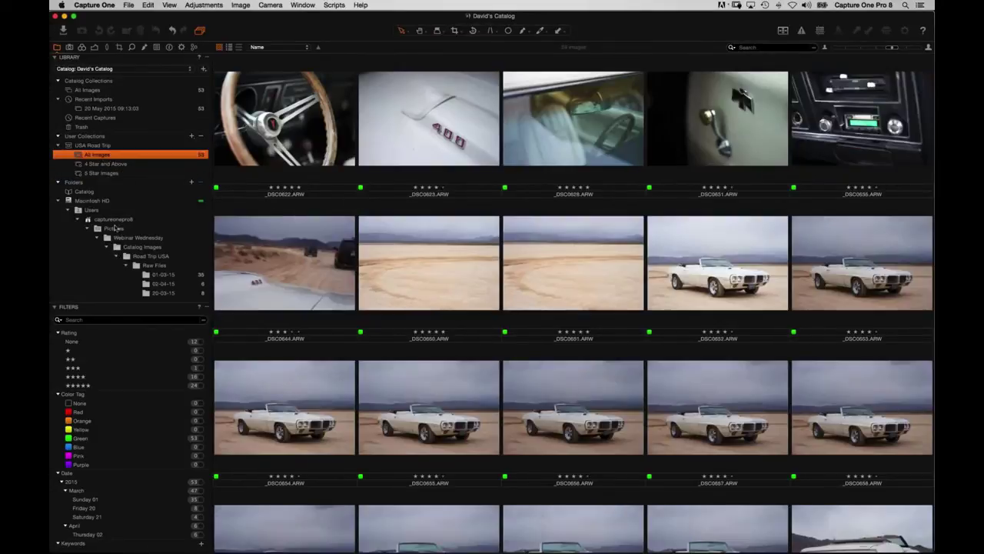
pyautogui.click(119, 165)
pyautogui.click(115, 173)
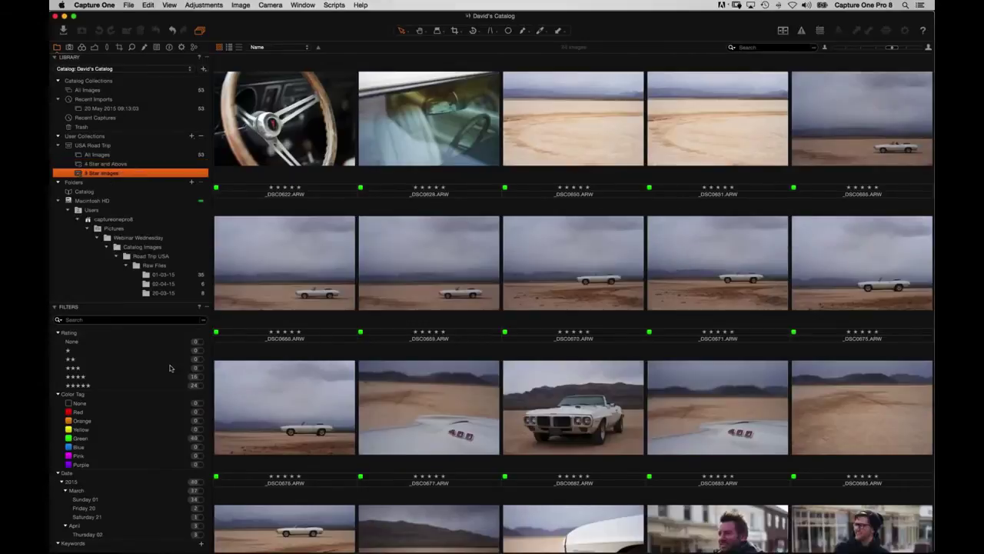
pyautogui.click(110, 155)
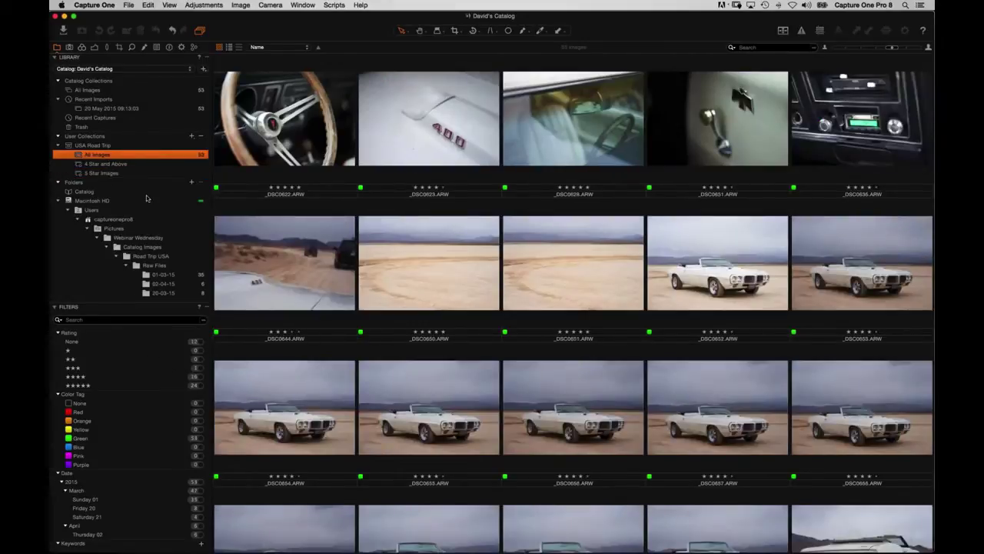
# - Filter the All Images album by shooting date, viewing Friday 20, Saturday 21 and Sunday 01 March 2015 in turn
pyautogui.scroll(-5, 123, 369)
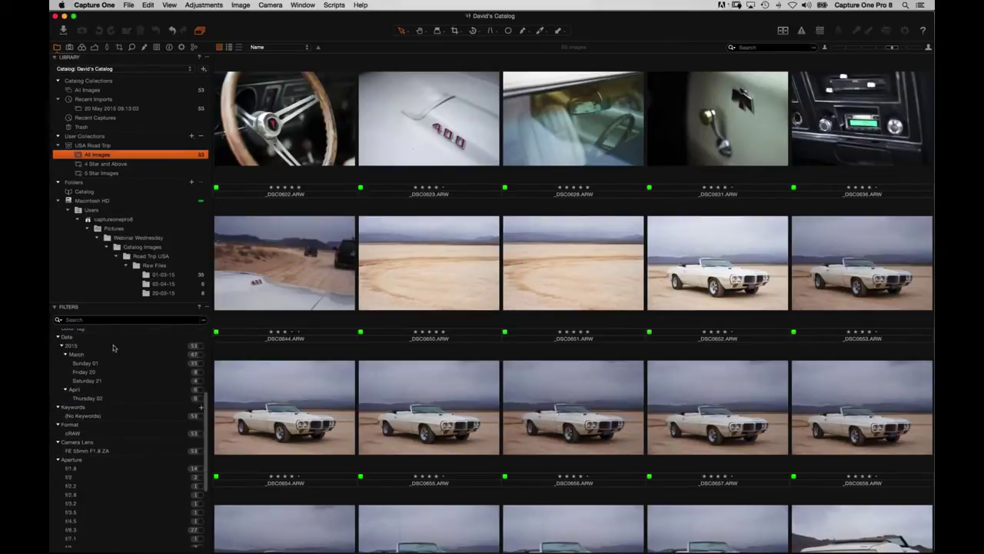
pyautogui.click(198, 372)
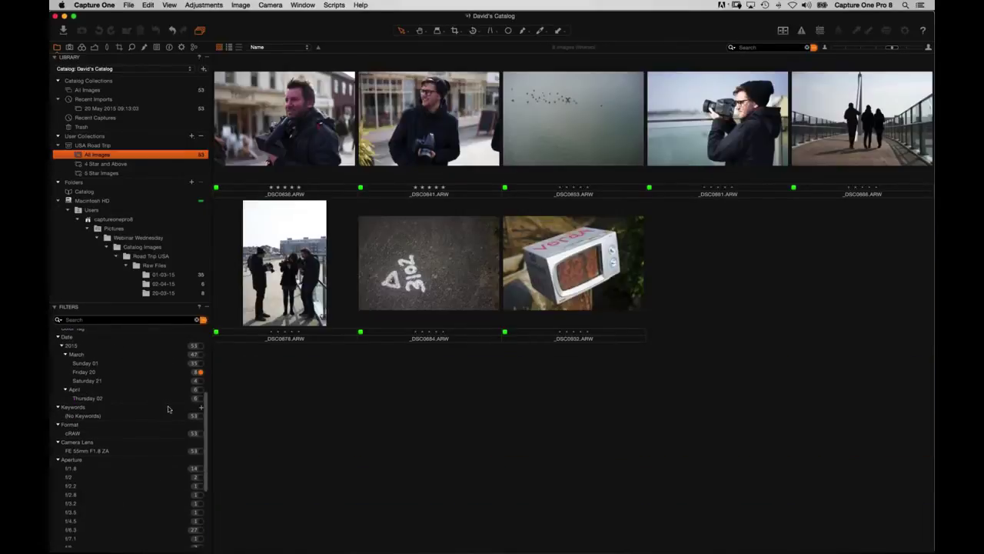
pyautogui.click(198, 380)
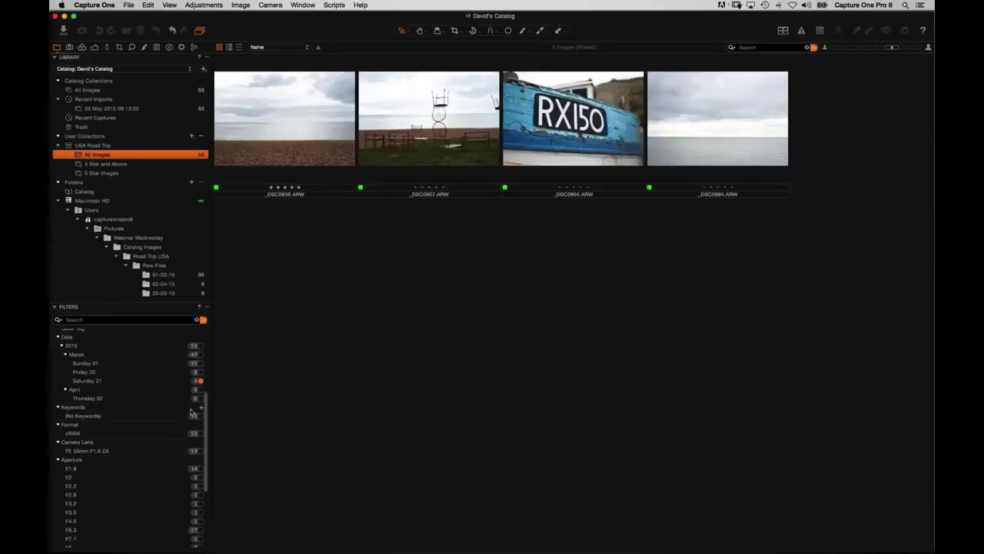
pyautogui.click(200, 364)
pyautogui.scroll(-3, 353, 209)
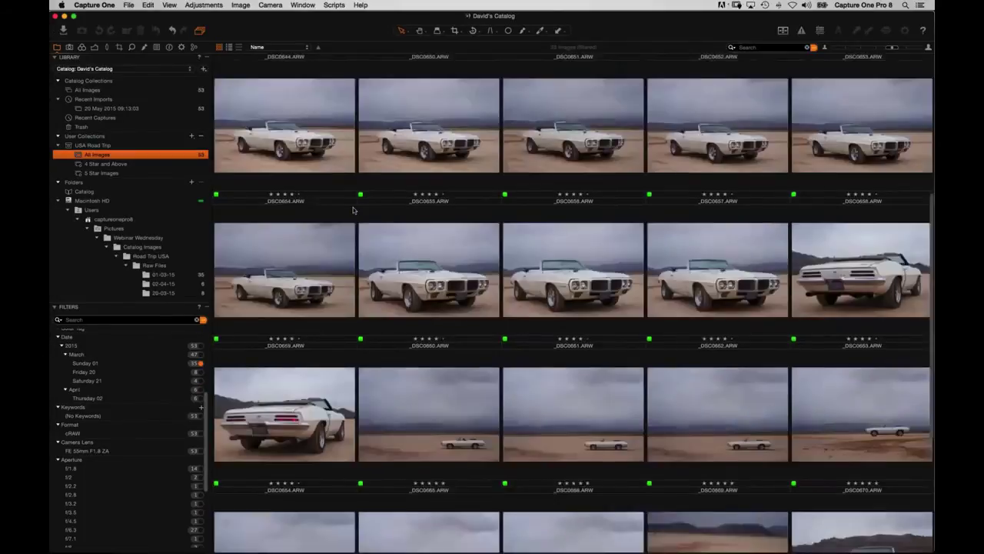
# - Clear the active date filter and show only the album's images shot at aperture f/1.8
pyautogui.scroll(1, 353, 209)
pyautogui.scroll(3, 158, 386)
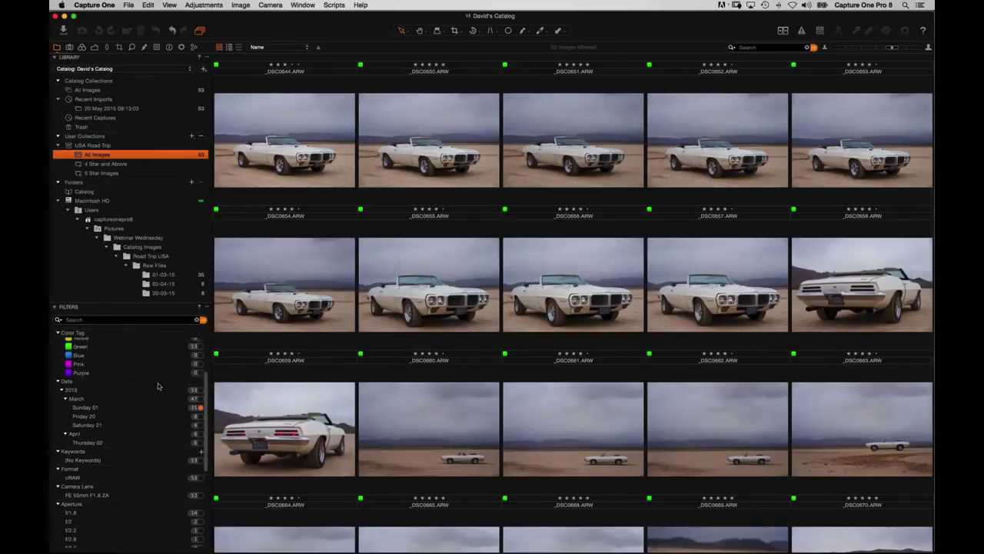
pyautogui.scroll(-1, 163, 390)
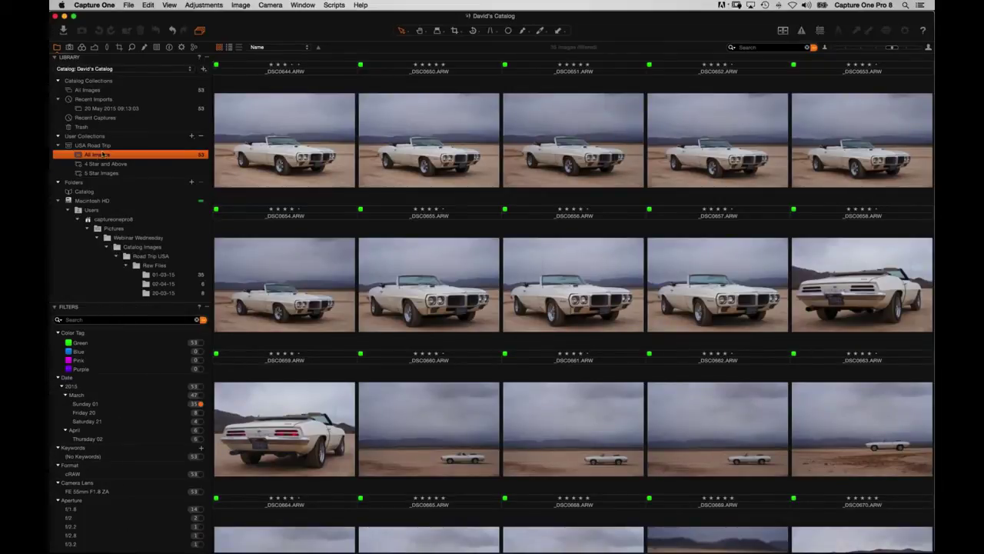
pyautogui.scroll(-2, 184, 346)
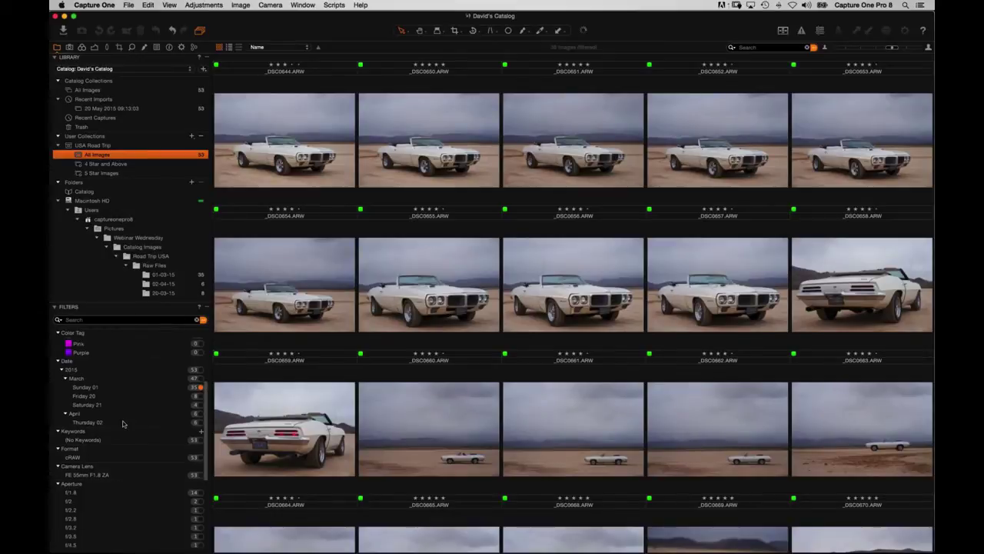
pyautogui.click(199, 320)
pyautogui.scroll(-3, 116, 407)
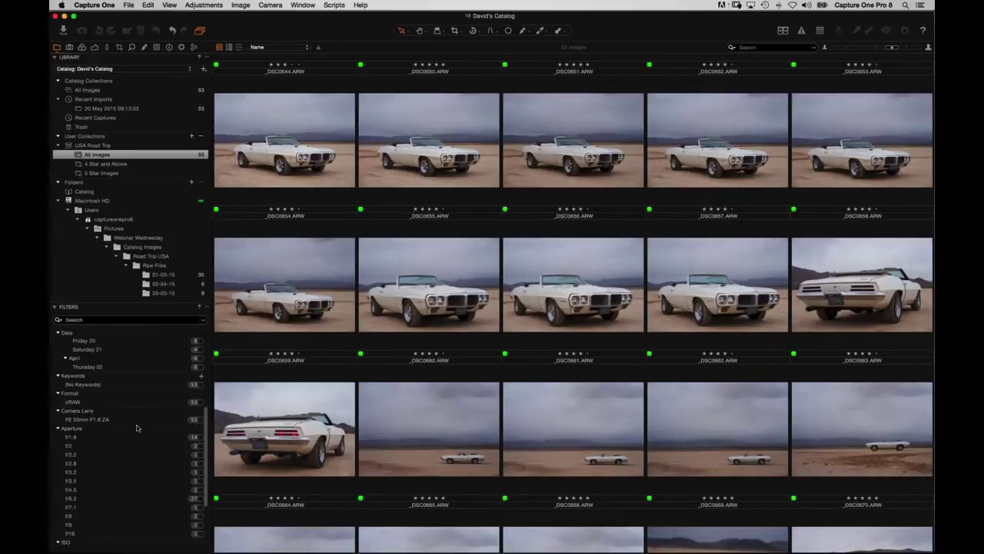
pyautogui.click(199, 439)
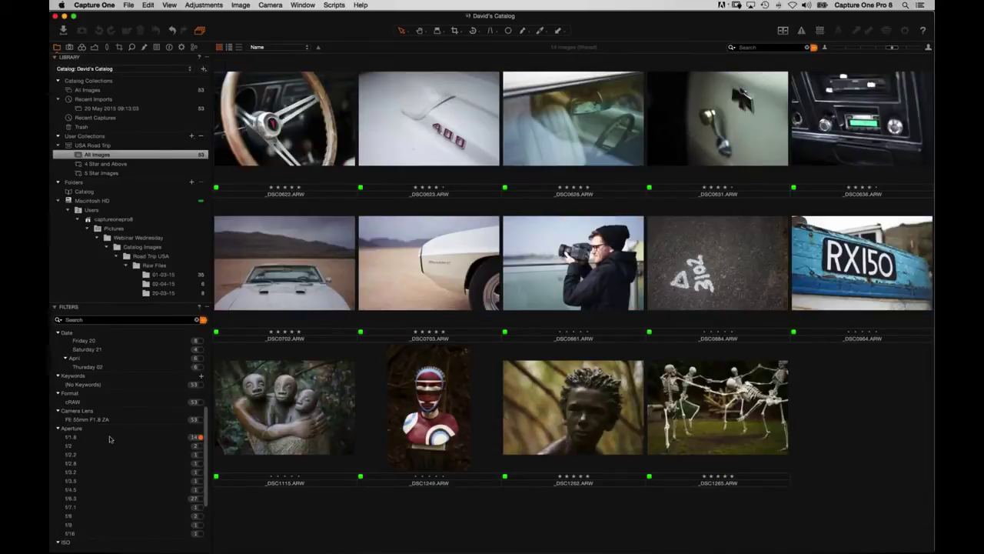
# - Open the list of metadata filters that can be shown or hidden, examine the available categories, and close it
pyautogui.scroll(5, 128, 448)
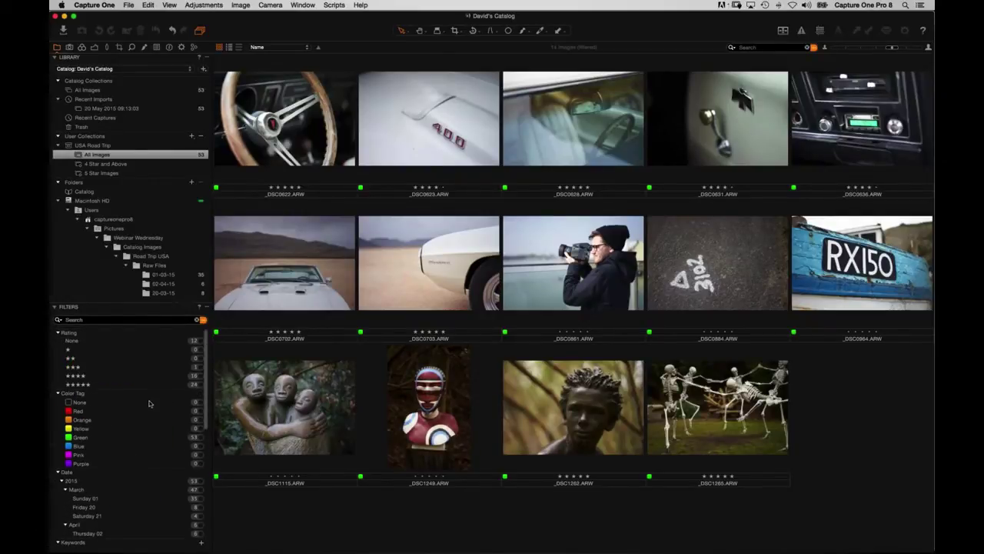
pyautogui.click(206, 307)
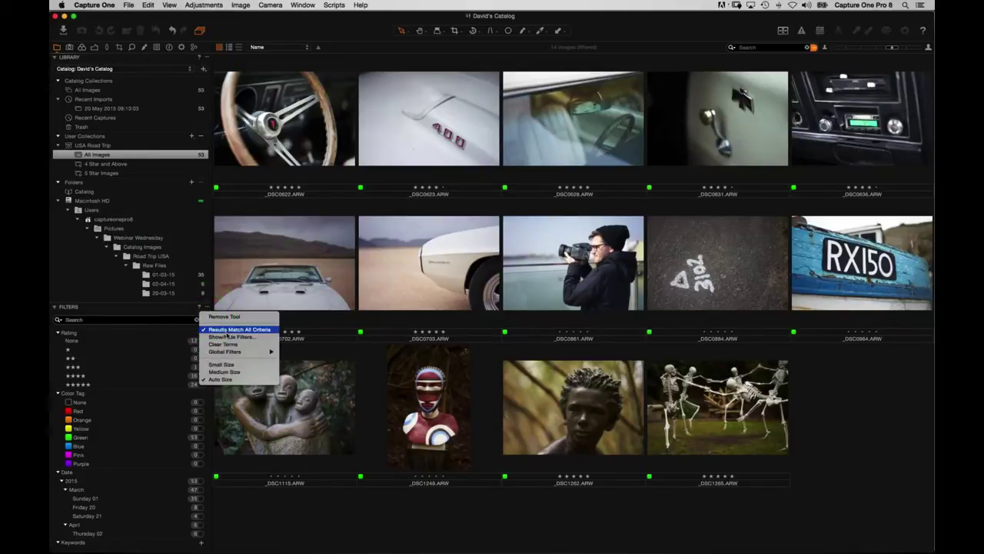
pyautogui.click(230, 337)
pyautogui.scroll(-2, 300, 396)
pyautogui.scroll(2, 303, 400)
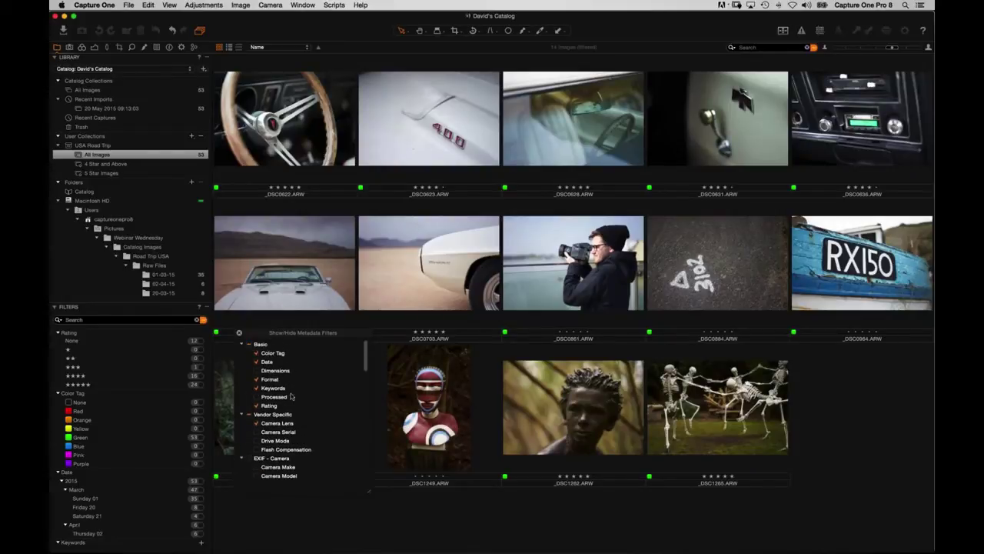
pyautogui.scroll(-3, 293, 385)
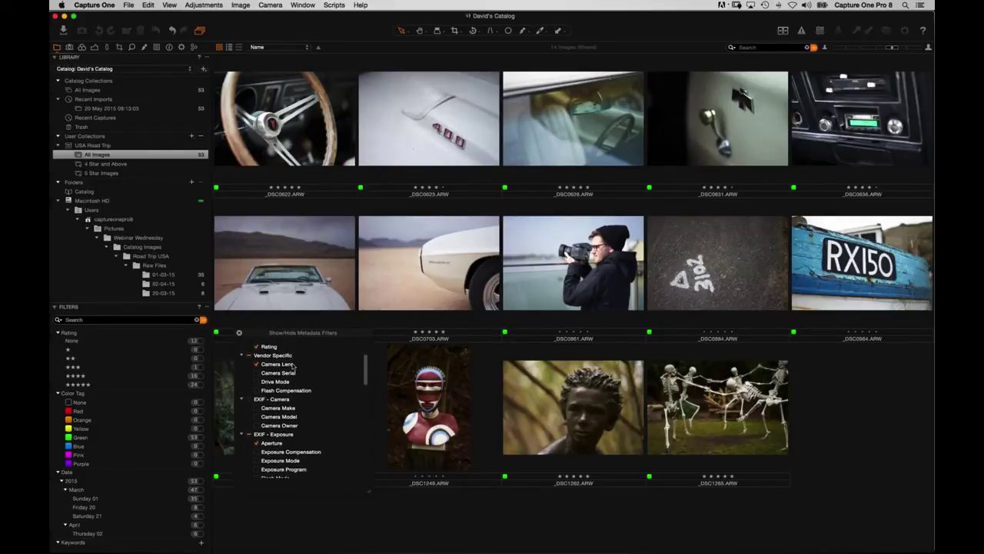
pyautogui.scroll(-2, 318, 393)
pyautogui.scroll(3, 329, 410)
pyautogui.scroll(-8, 328, 410)
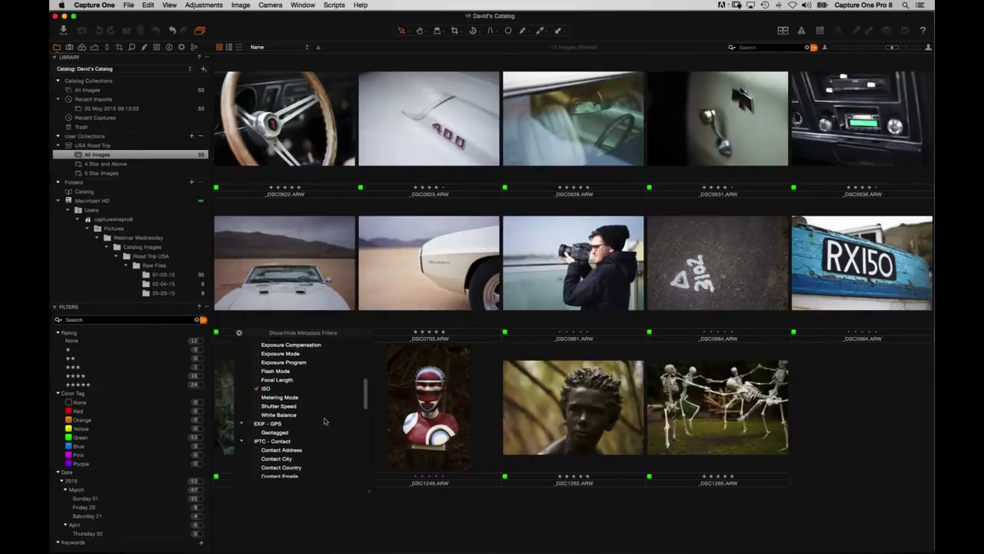
pyautogui.scroll(-10, 324, 436)
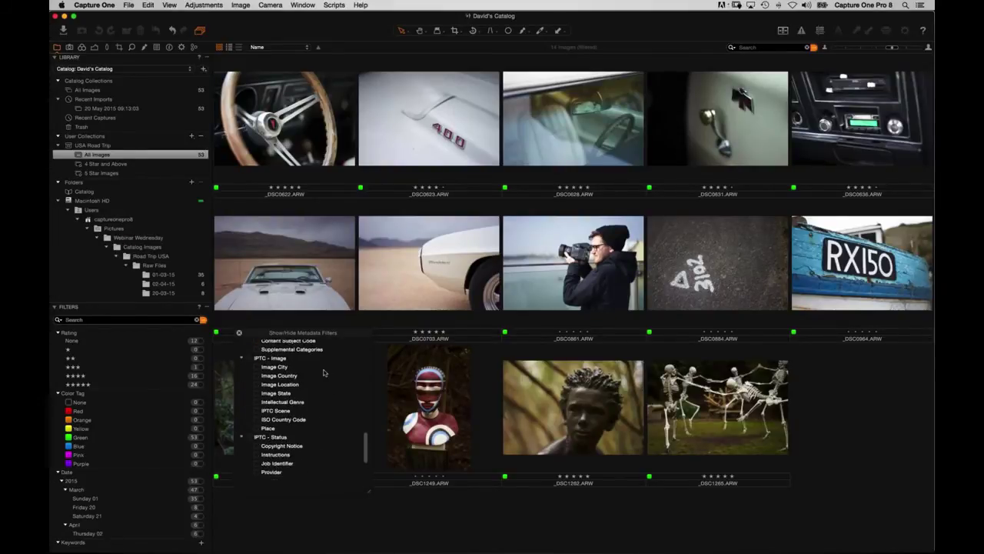
pyautogui.scroll(10, 324, 423)
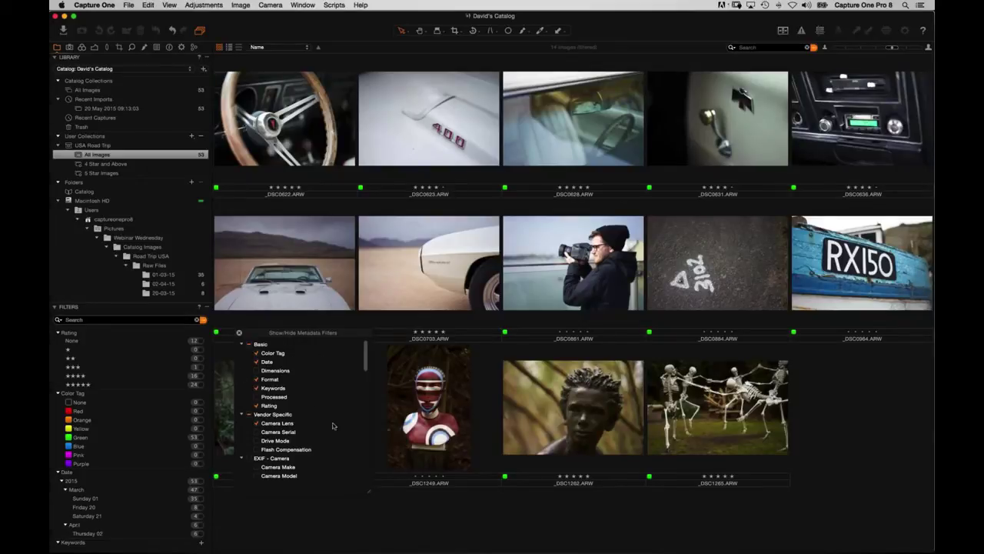
pyautogui.click(239, 333)
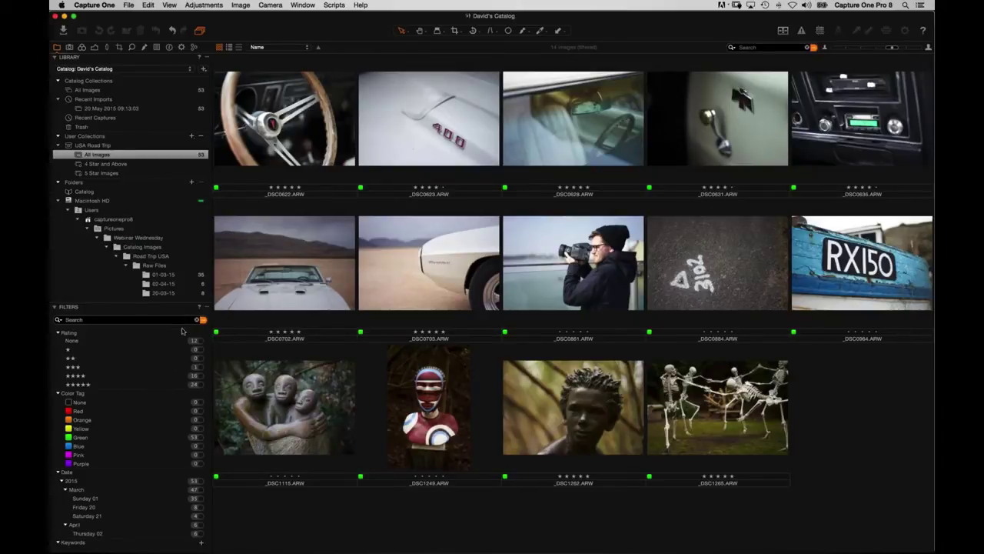
# - Clear the aperture filter and filter the album by the Green color tag
pyautogui.click(199, 319)
pyautogui.scroll(-2, 162, 352)
pyautogui.scroll(-1, 161, 353)
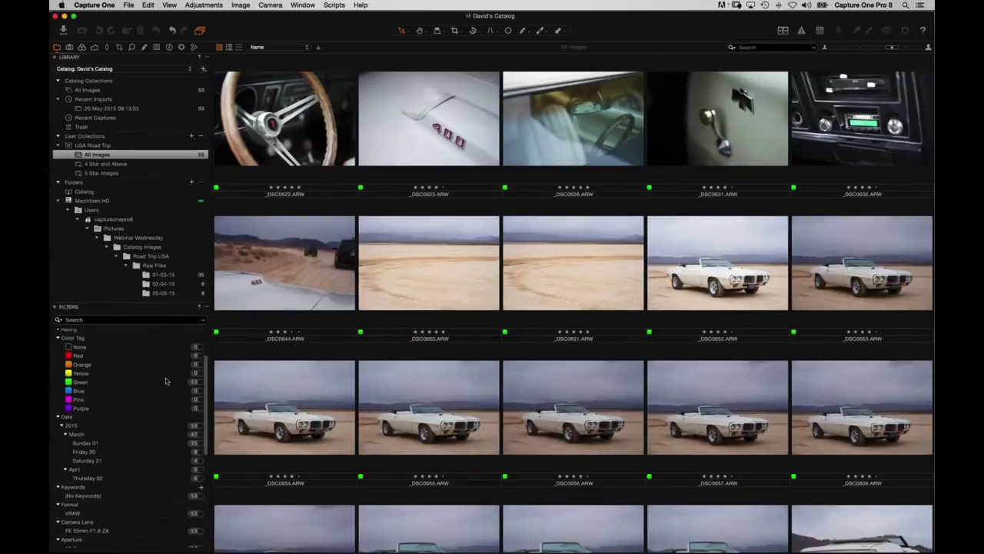
pyautogui.click(201, 381)
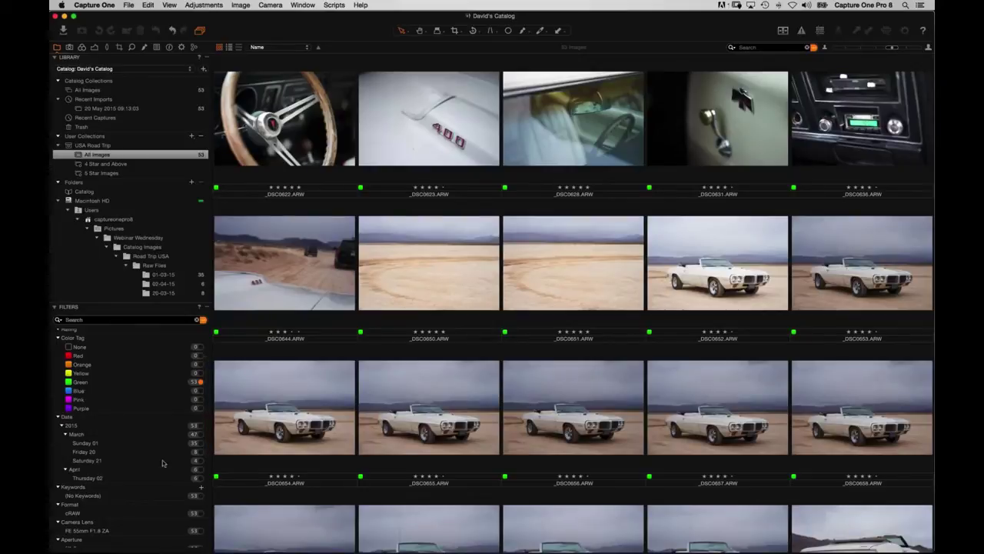
# - Filter the album to f/1.8 and save the filter as a smart album named "F 1.8 Shots"
pyautogui.scroll(-2, 163, 374)
pyautogui.scroll(-3, 163, 374)
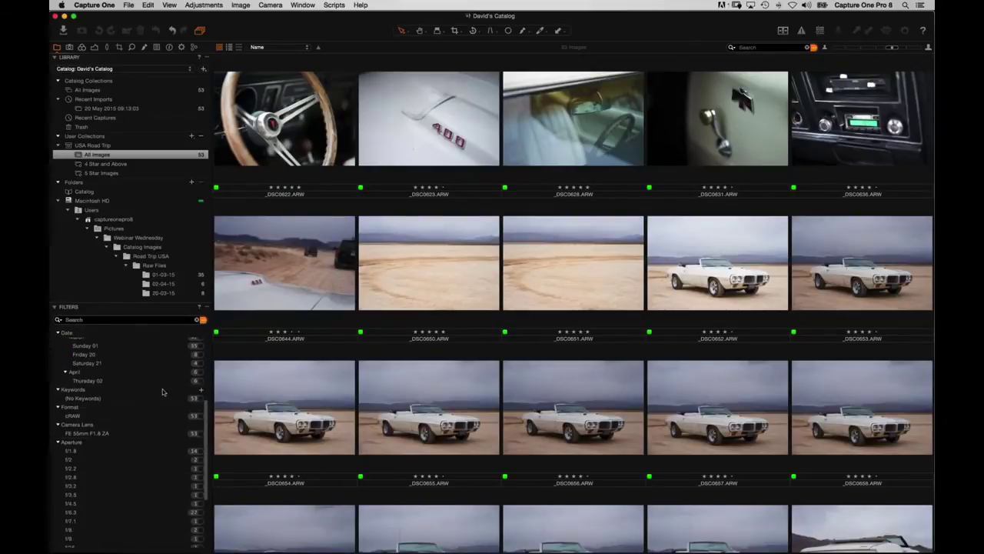
pyautogui.click(199, 431)
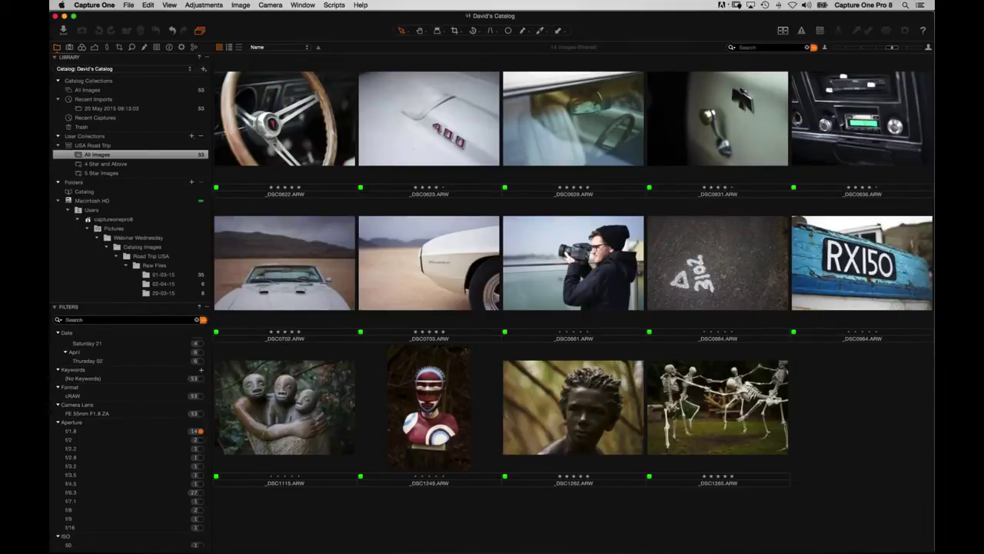
pyautogui.click(203, 320)
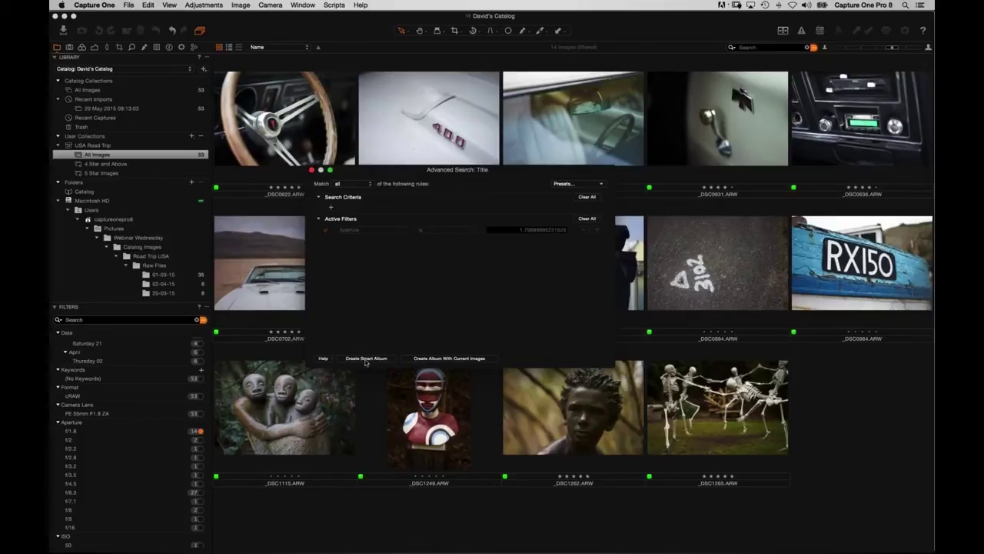
pyautogui.click(366, 359)
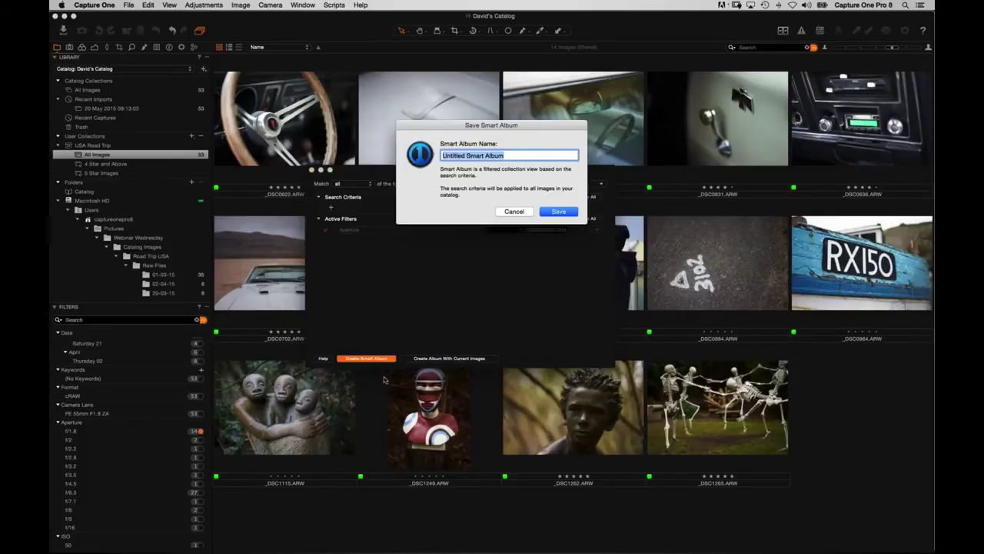
pyautogui.write('F 1.8 Shots')
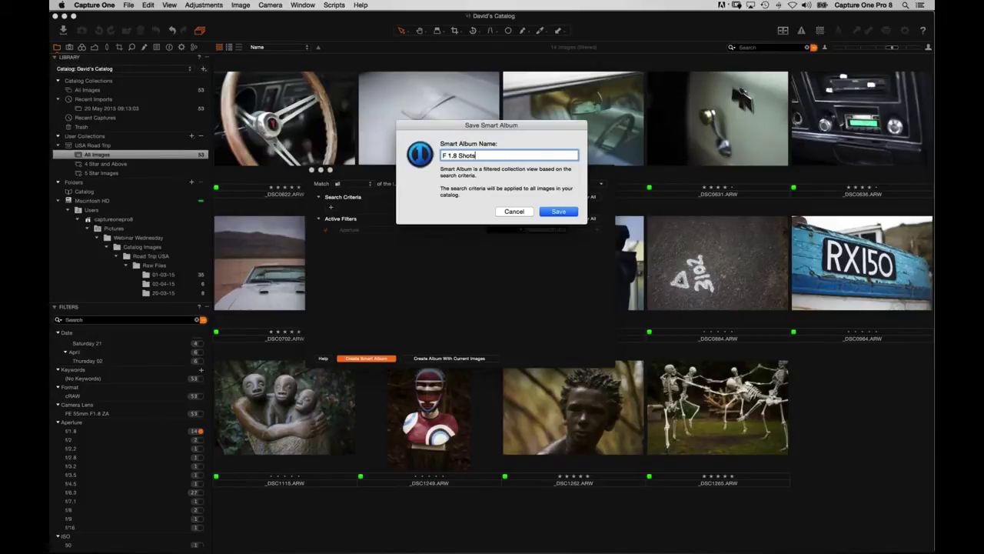
pyautogui.click(559, 213)
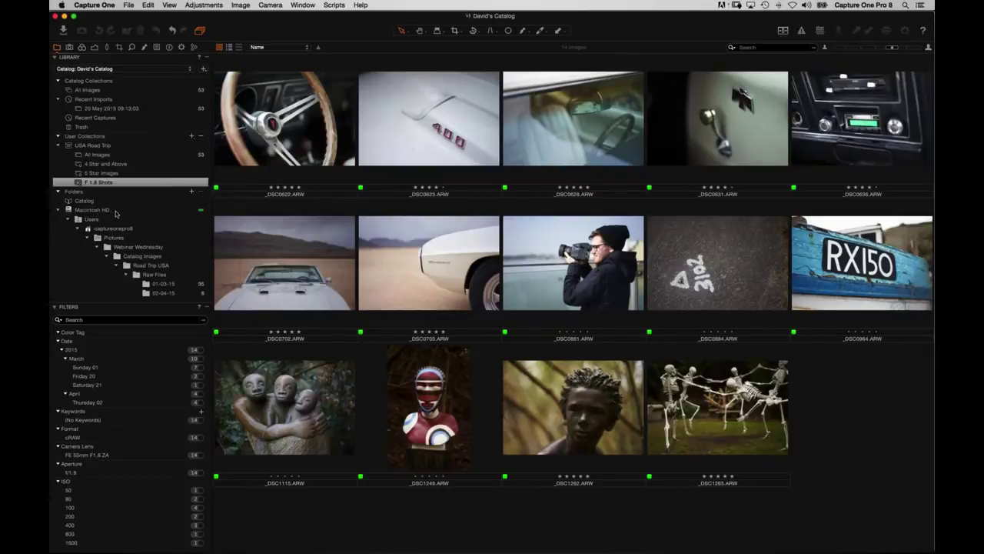
# - View image _DSC0623.ARW from the road trip's All Images album at full viewer size, and return to the thumbnail grid
pyautogui.click(98, 156)
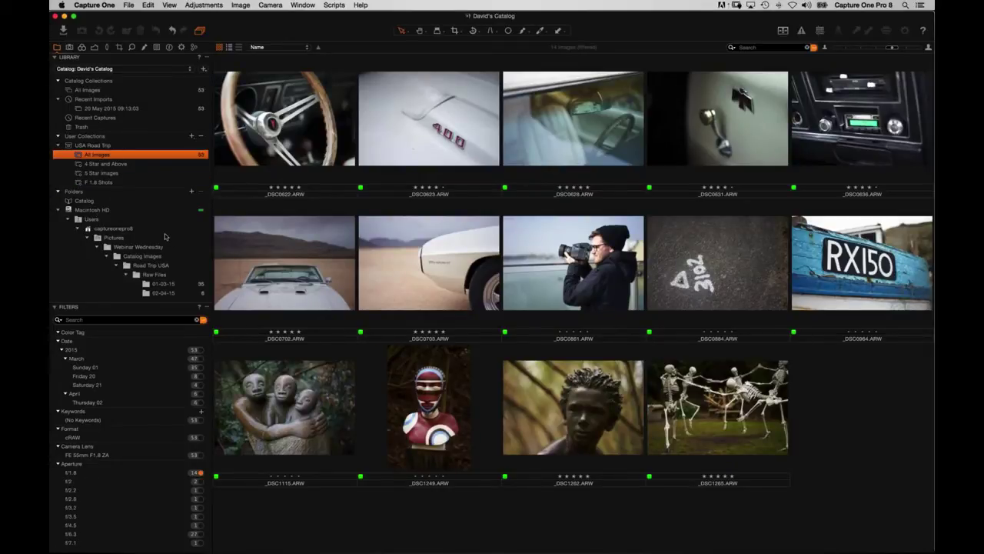
pyautogui.click(442, 143)
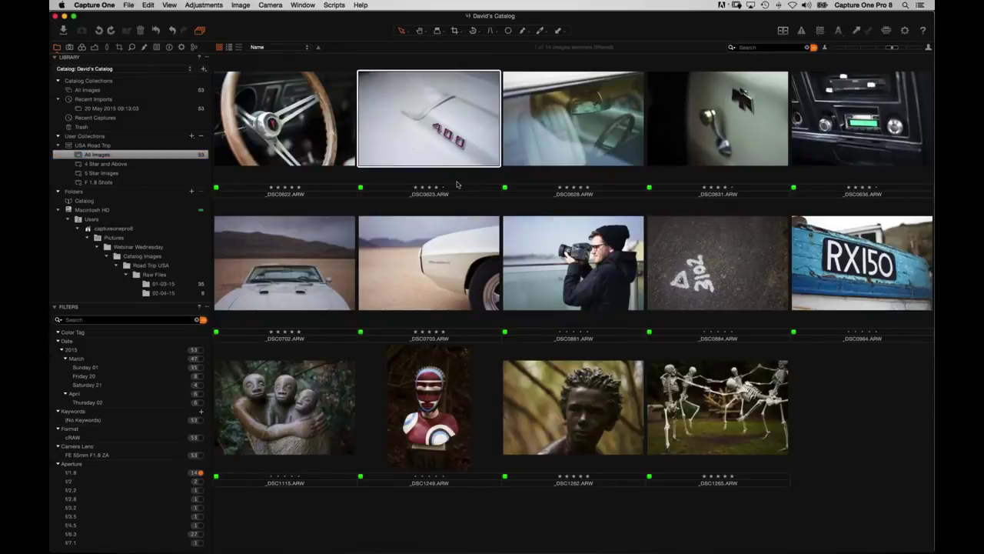
pyautogui.doubleClick(432, 142)
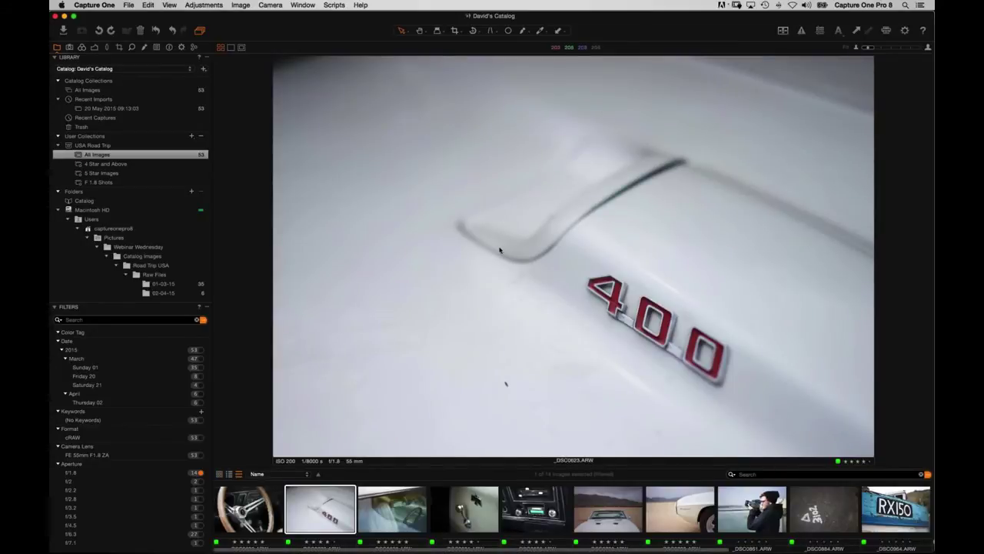
pyautogui.press('alt+super+v')
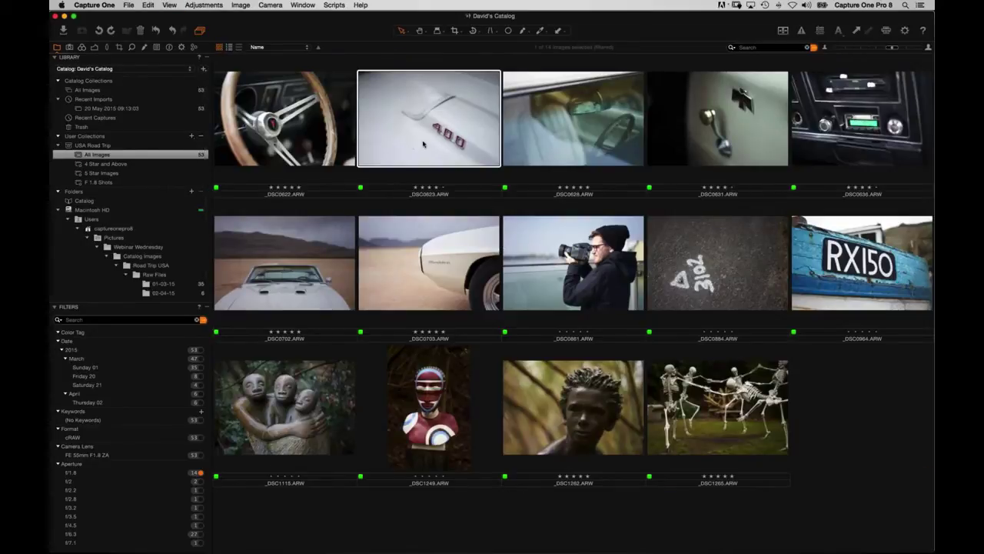
# - In the 4 Star and Above smart album, change the rating of the car radio image _DSC0636.ARW to 3 stars
pyautogui.click(116, 165)
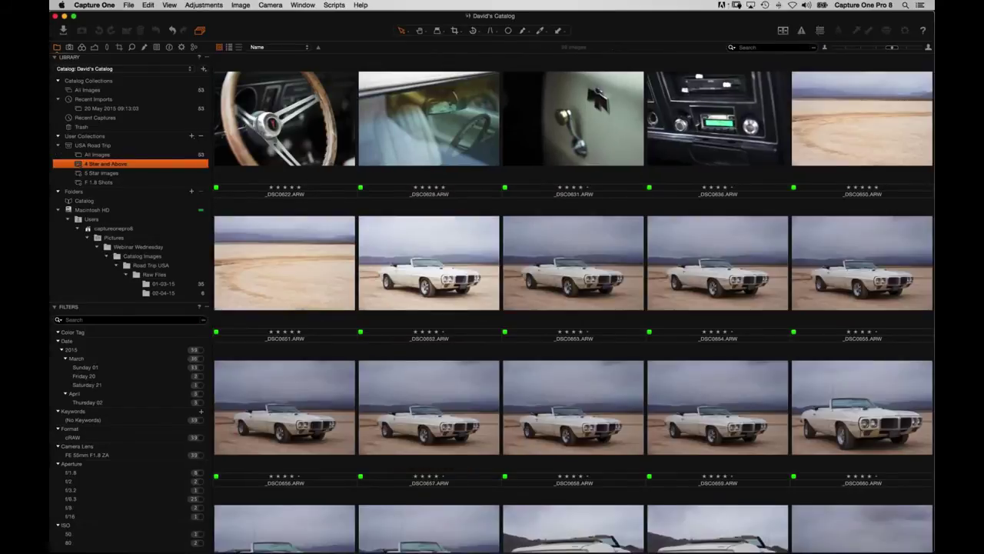
pyautogui.scroll(-3, 350, 181)
pyautogui.scroll(3, 350, 181)
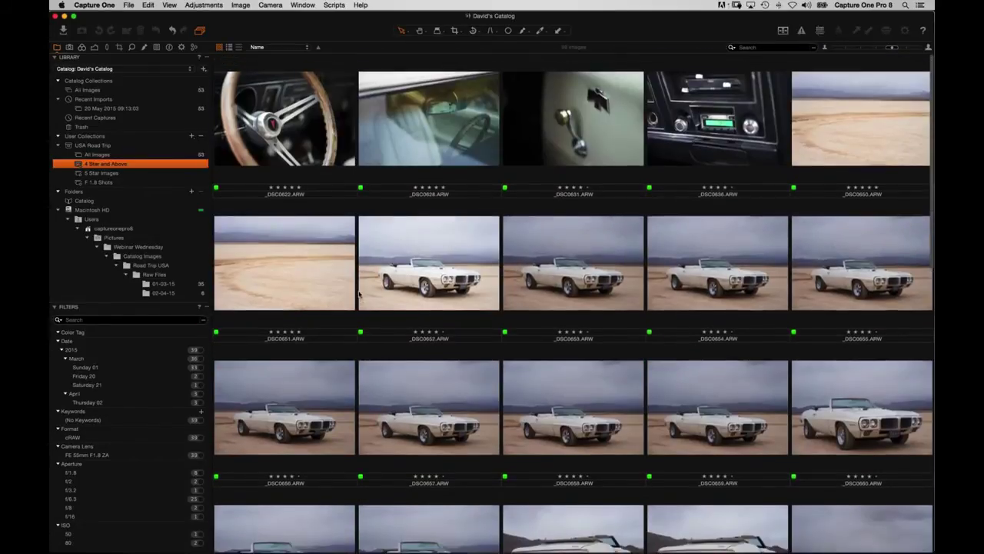
pyautogui.click(721, 135)
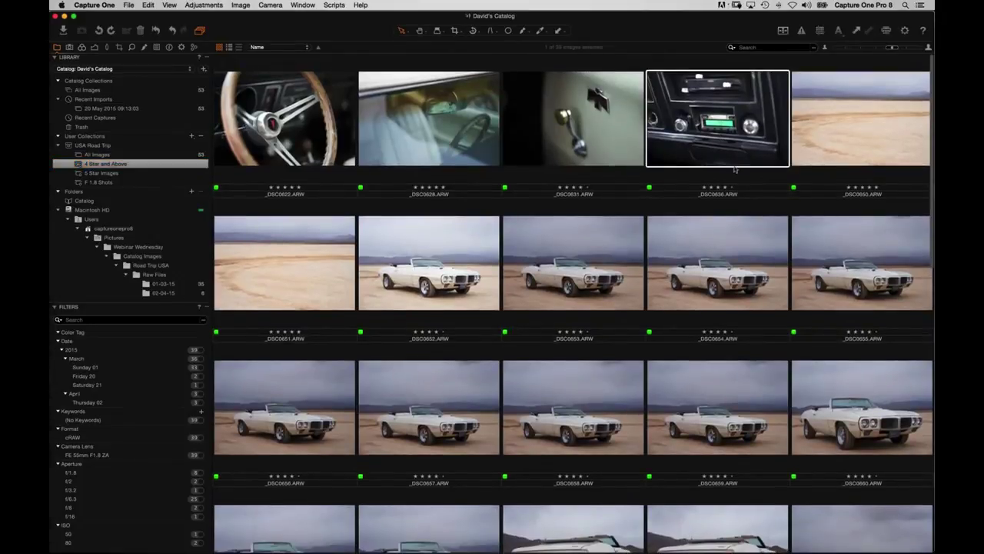
pyautogui.click(723, 131)
pyautogui.press('3')
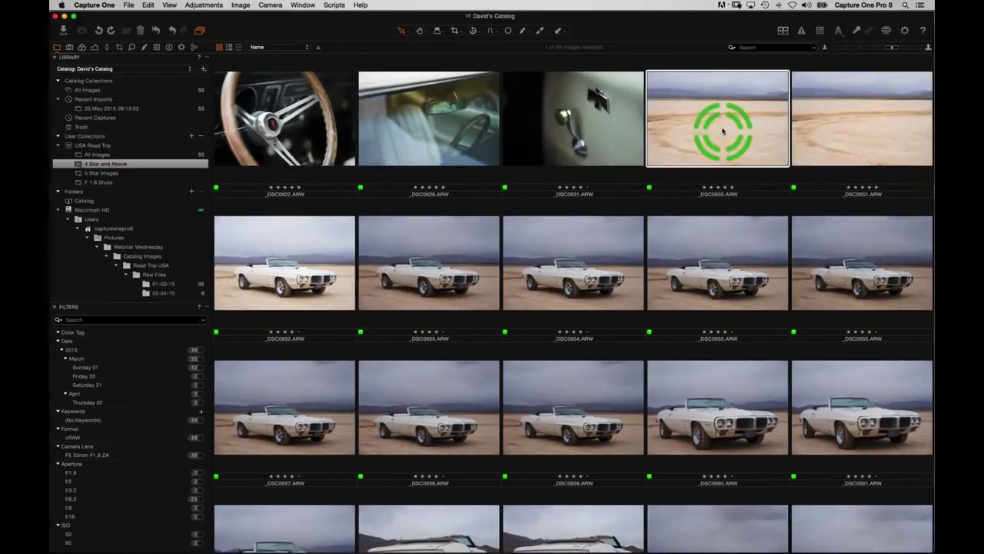
pyautogui.click(165, 167)
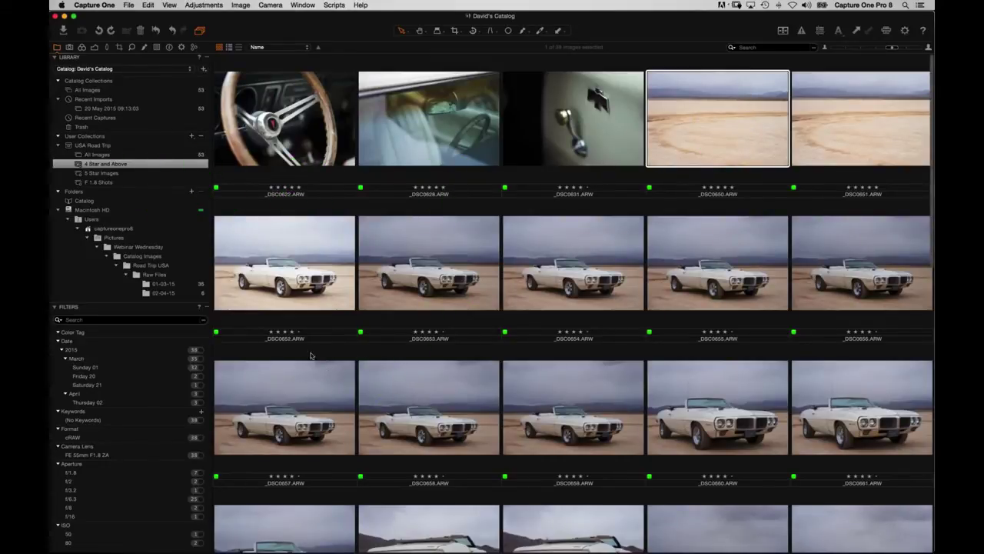
# - Show the steering wheel image _DSC0622.ARW in the viewer and open the Appearance preferences
pyautogui.scroll(-2, 163, 206)
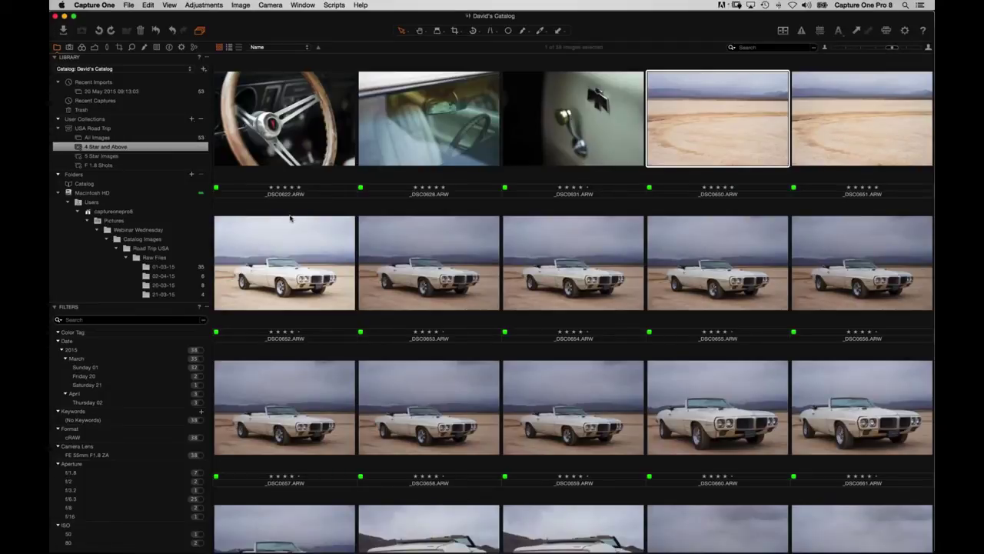
pyautogui.doubleClick(302, 143)
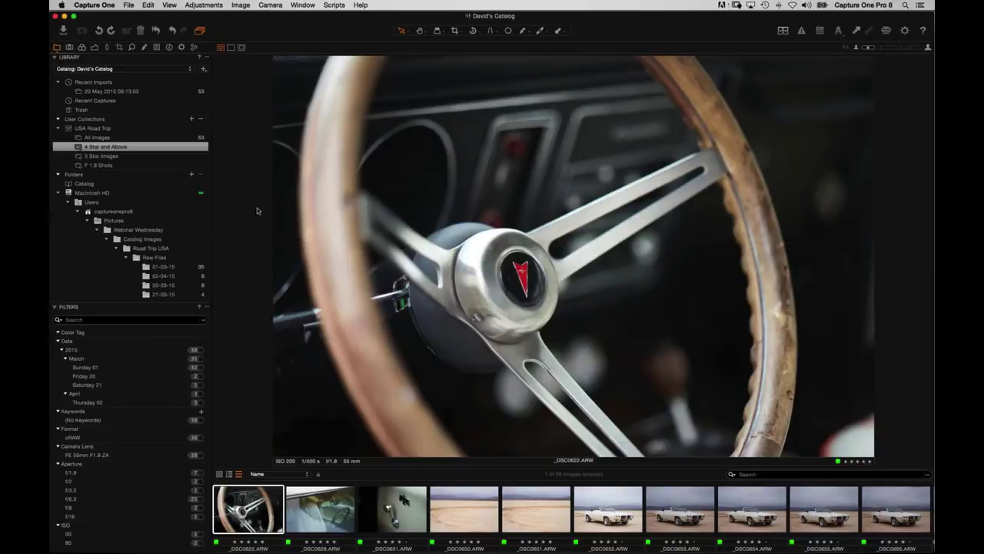
pyautogui.click(94, 5)
pyautogui.click(92, 32)
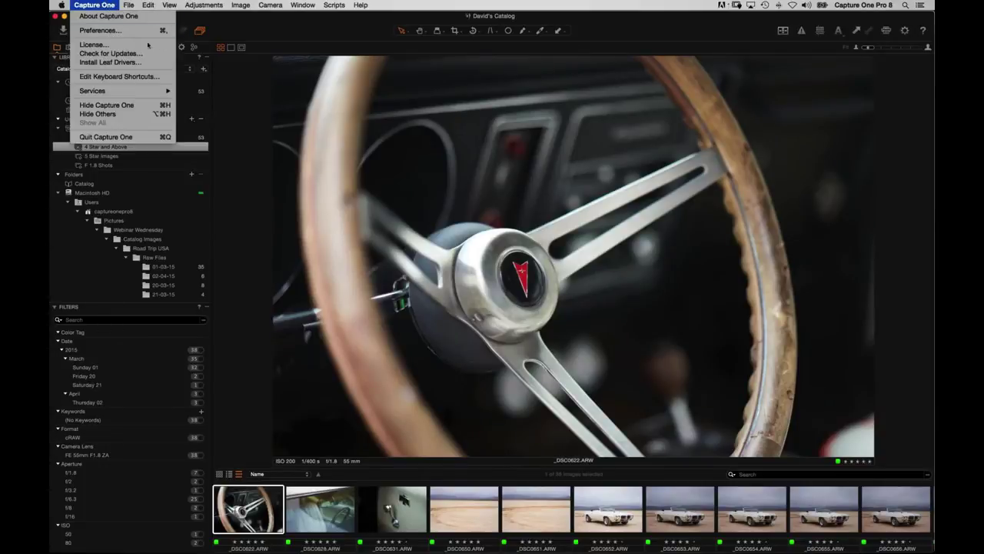
pyautogui.click(463, 115)
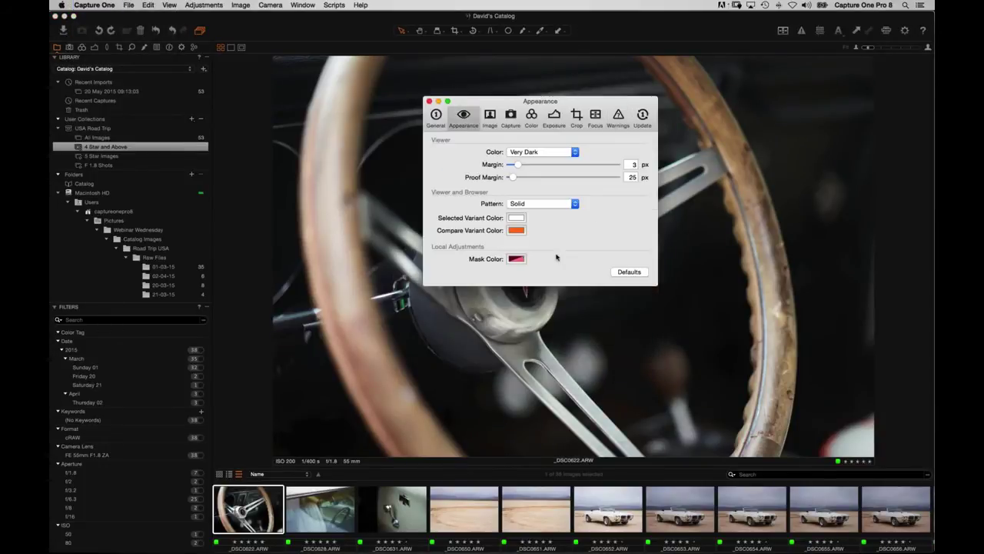
# - Try the Light and Black viewer background colors, restore Very Dark, and close the preferences
pyautogui.click(540, 152)
pyautogui.click(538, 144)
pyautogui.click(543, 151)
pyautogui.click(538, 178)
pyautogui.click(540, 152)
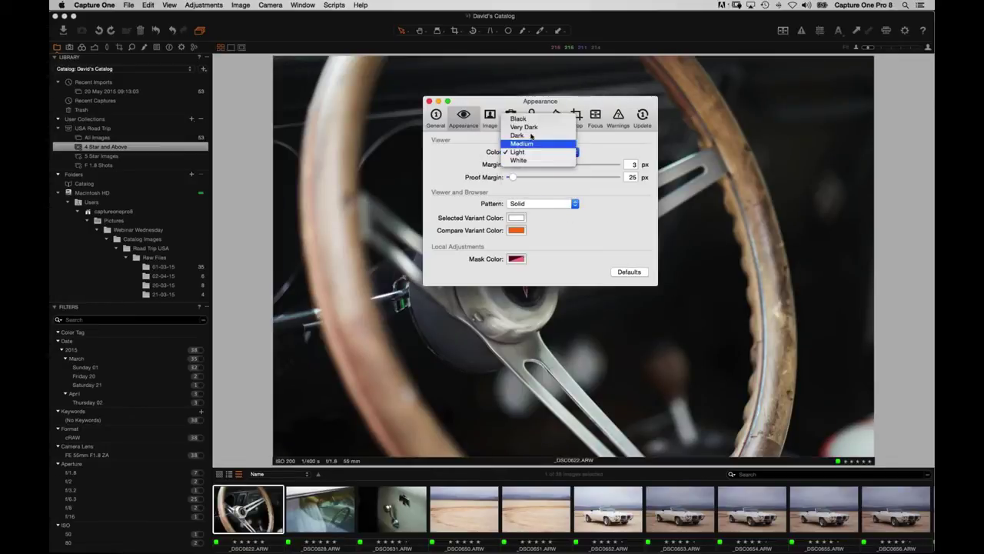
pyautogui.click(538, 115)
pyautogui.click(540, 151)
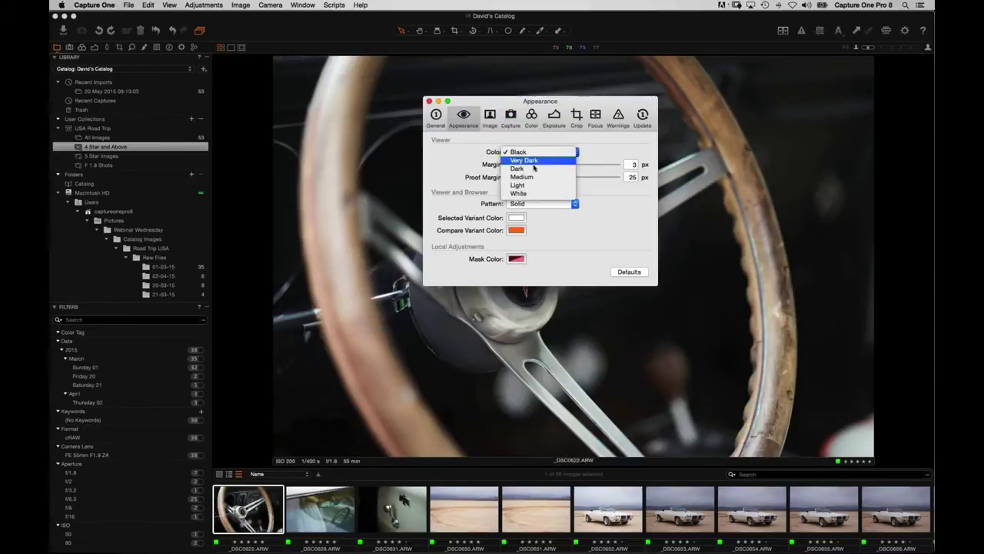
pyautogui.click(538, 161)
pyautogui.click(429, 101)
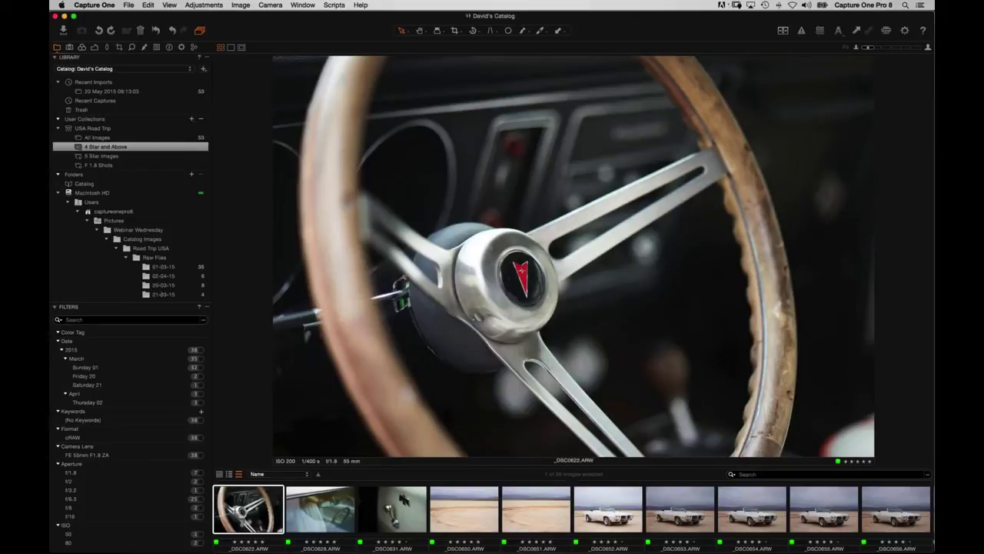
# - Move the RX150 boat image from the 21-03-15 folder into the internal Catalog folder and check both locations
pyautogui.click(163, 294)
pyautogui.click(392, 508)
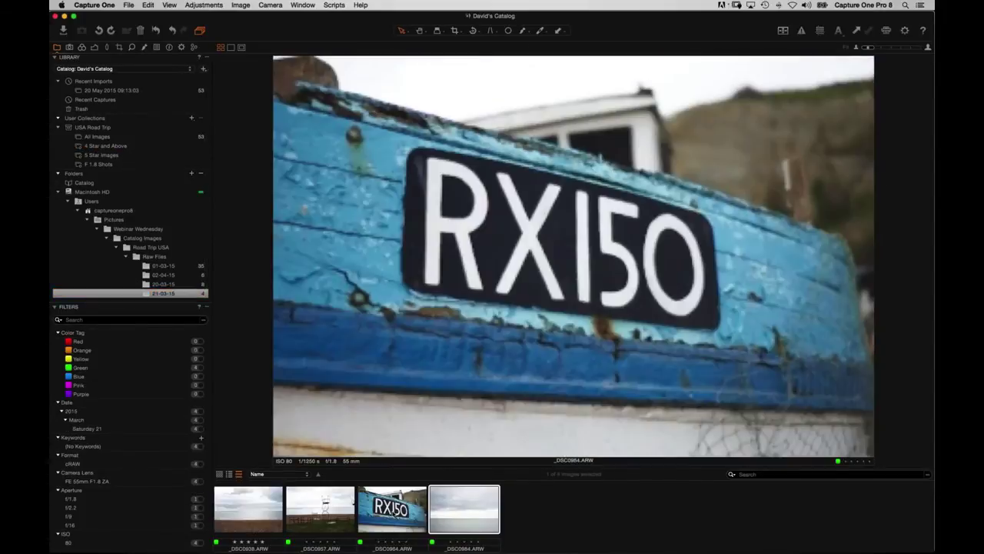
pyautogui.moveTo(392, 507); pyautogui.dragTo(81, 185)
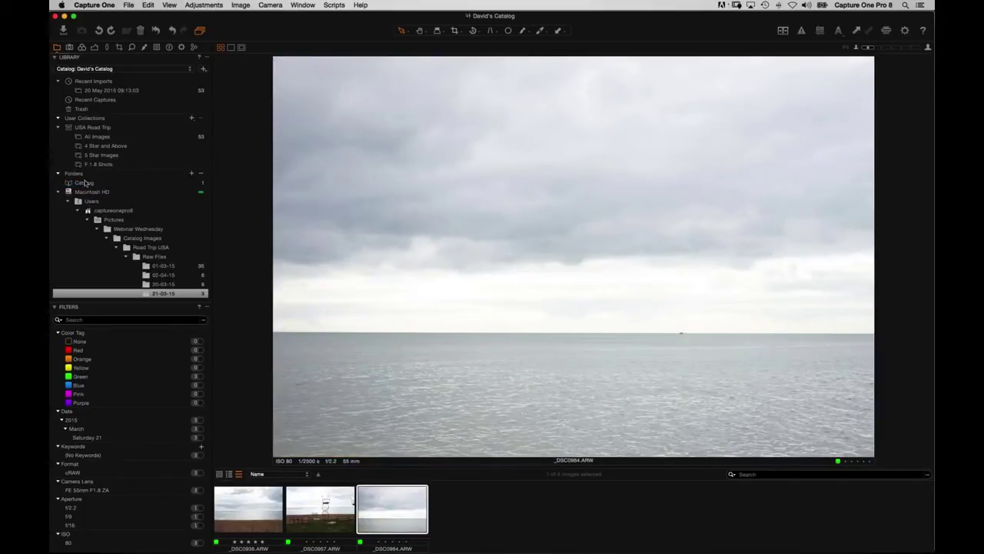
pyautogui.click(89, 184)
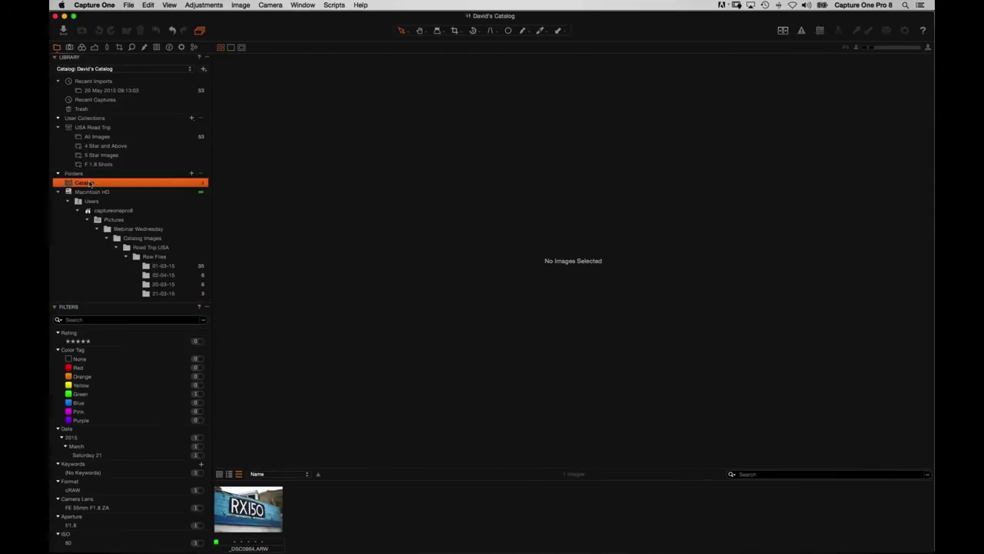
pyautogui.click(165, 293)
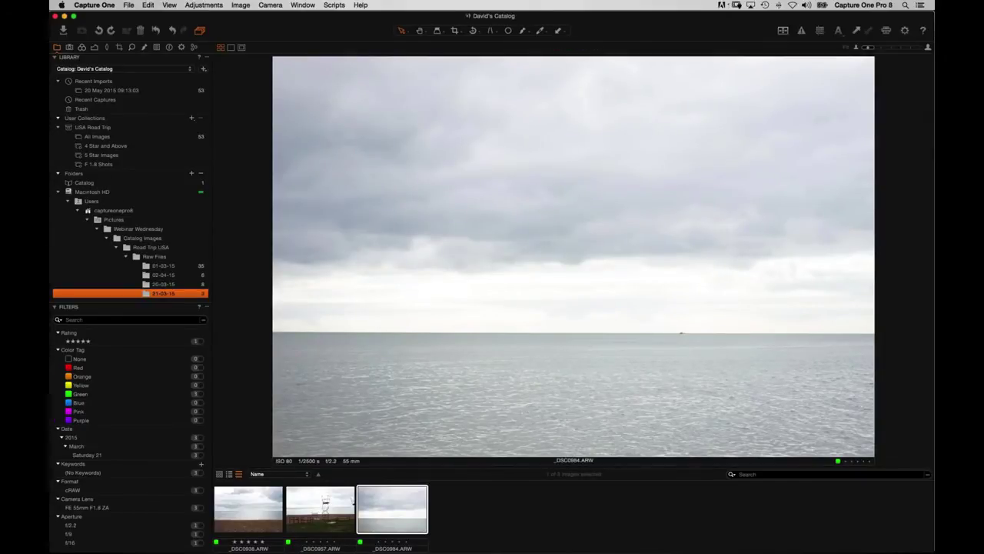
# - Move the RX150 boat image from the internal Catalog folder back into the 21-03-15 folder and display that folder
pyautogui.click(103, 183)
pyautogui.moveTo(258, 509); pyautogui.dragTo(158, 293)
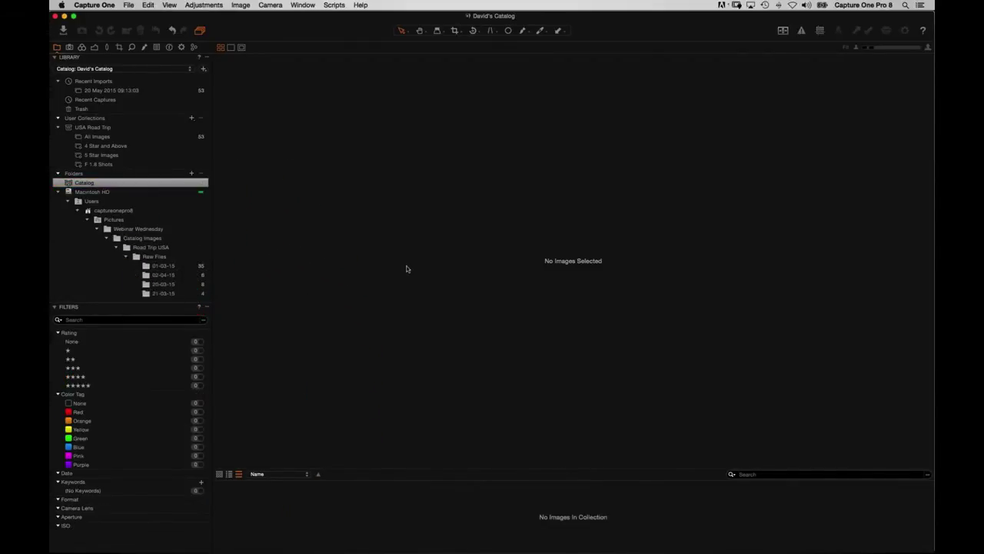
pyautogui.click(171, 294)
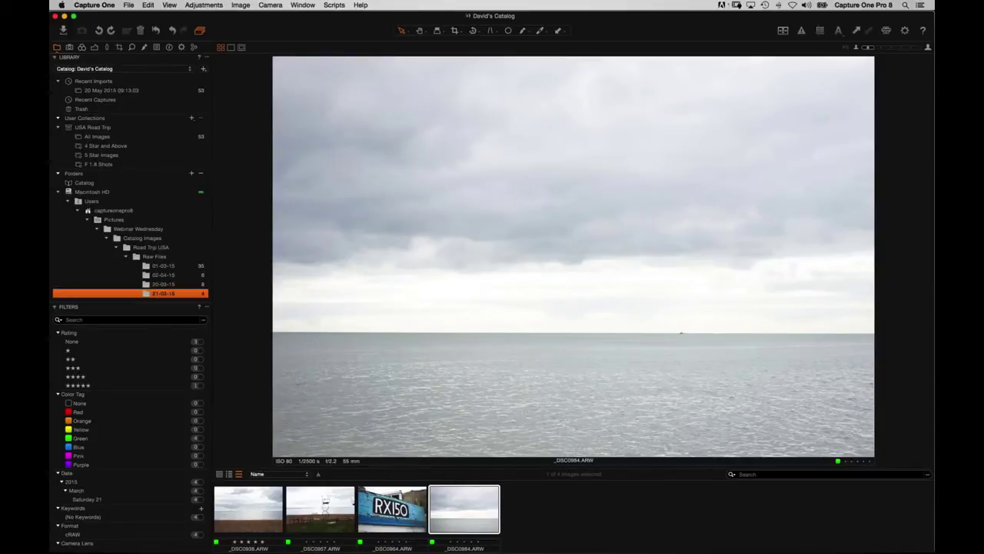
# - View the images of the 21-03-15 folder one by one, from _DSC0938.ARW to the last seascape
pyautogui.click(268, 512)
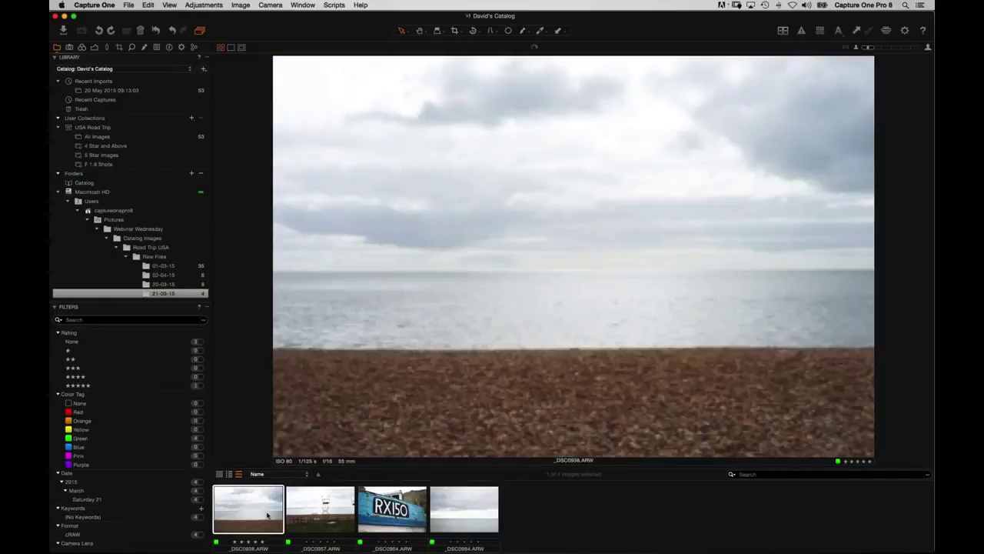
pyautogui.press('Right')
pyautogui.press('Right')
pyautogui.press('Right')
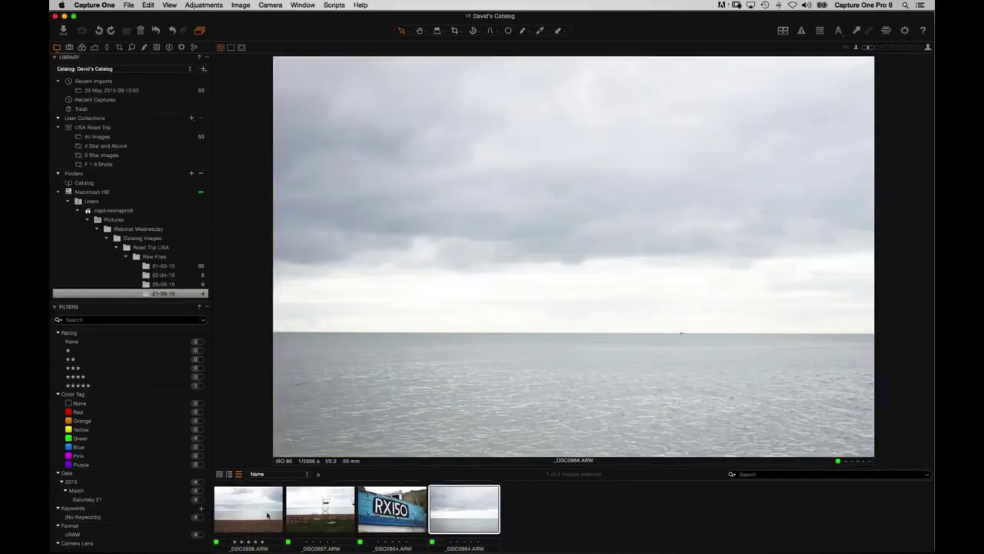
# - Show the recent import of 20 May 2015 as a thumbnail grid without the viewer and look through its images
pyautogui.click(171, 93)
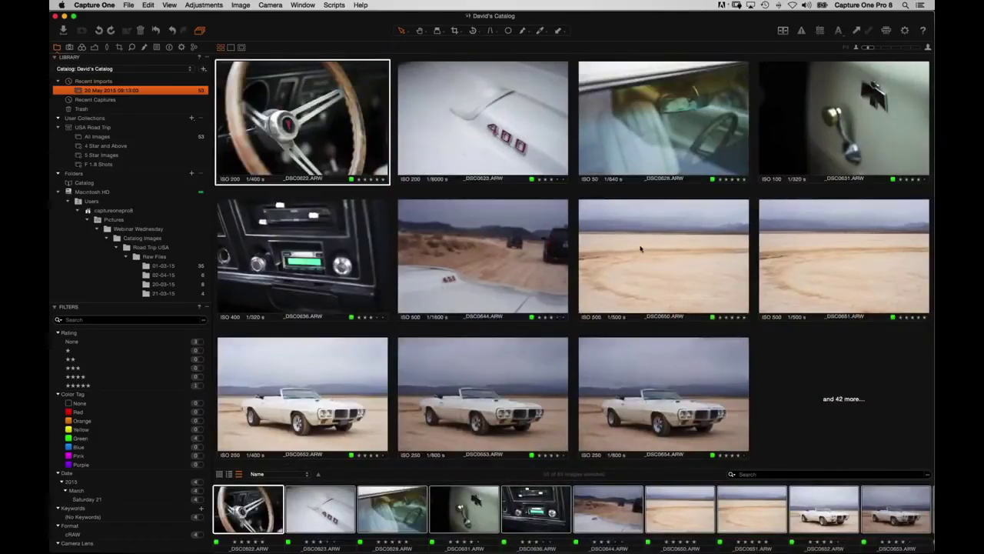
pyautogui.click(516, 492)
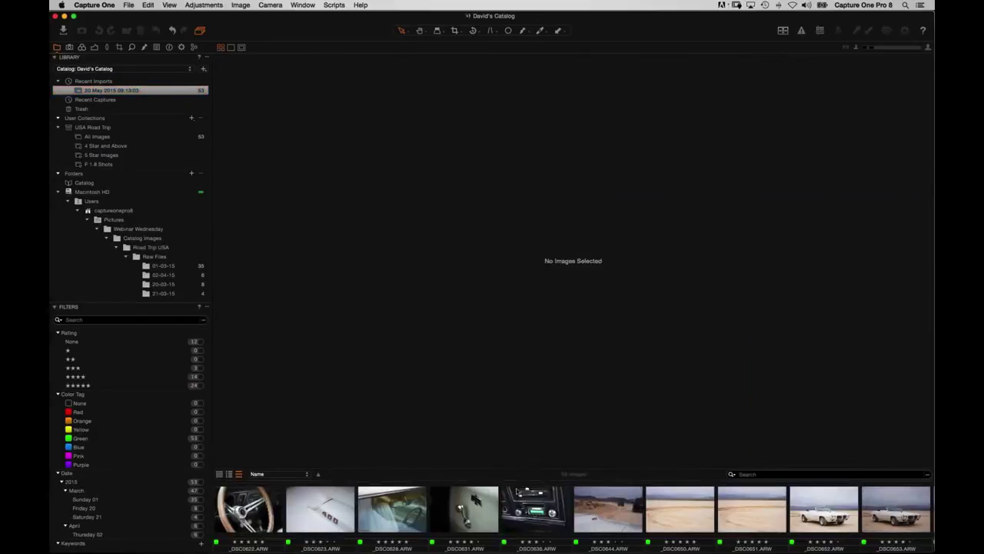
pyautogui.press('alt+super+v')
pyautogui.scroll(-5, 517, 493)
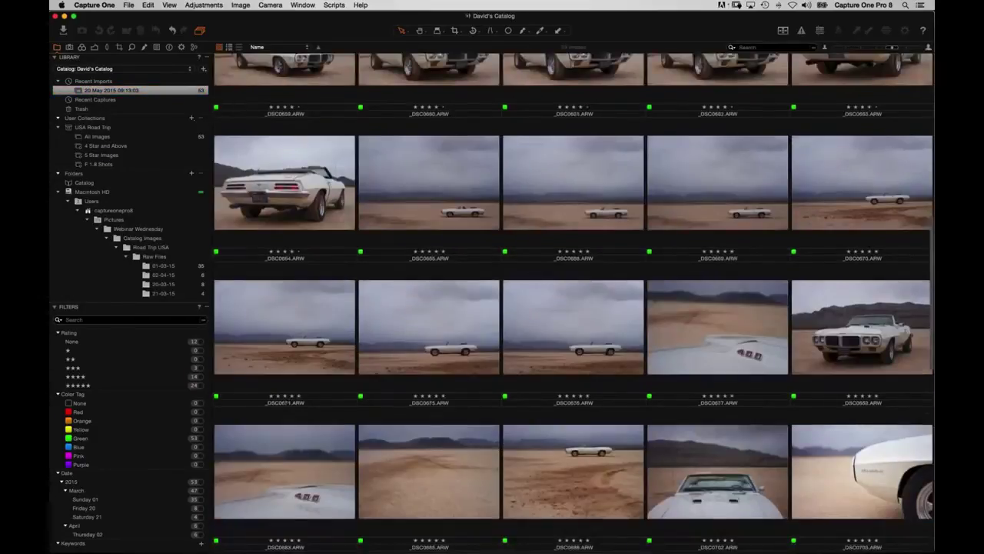
pyautogui.scroll(-2, 395, 354)
pyautogui.press('Right')
pyautogui.press('Right')
pyautogui.press('Right')
pyautogui.press('Right')
pyautogui.press('Right')
pyautogui.press('Right')
pyautogui.press('Right')
pyautogui.scroll(-5, 563, 345)
pyautogui.press('Home')
# - Bring back the viewer and step through the recent import from steering wheel image _DSC0622.ARW to car image _DSC0662.ARW
pyautogui.press('alt+super+v')
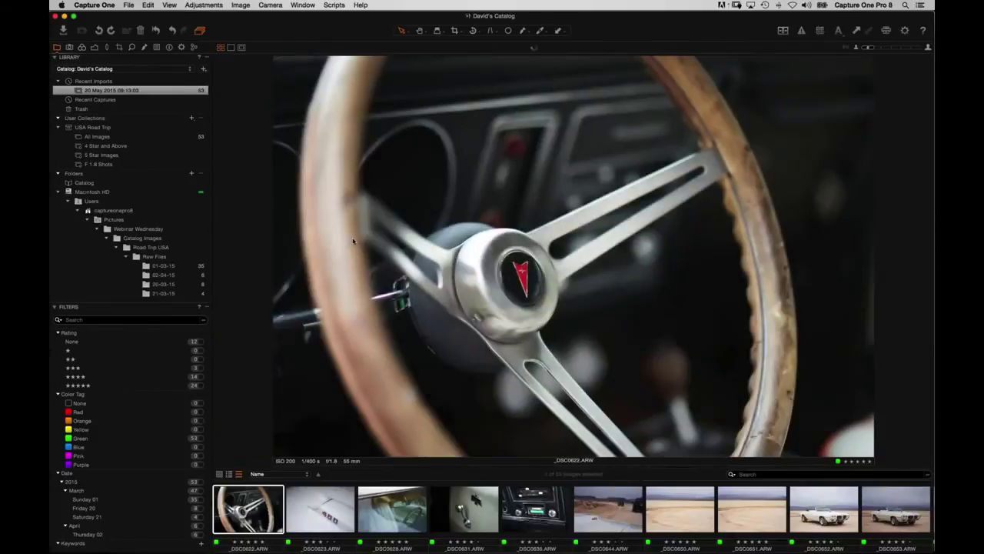
pyautogui.press('Right')
pyautogui.press('Right')
pyautogui.press('Right')
pyautogui.press('Right')
pyautogui.press('Right')
pyautogui.press('Right')
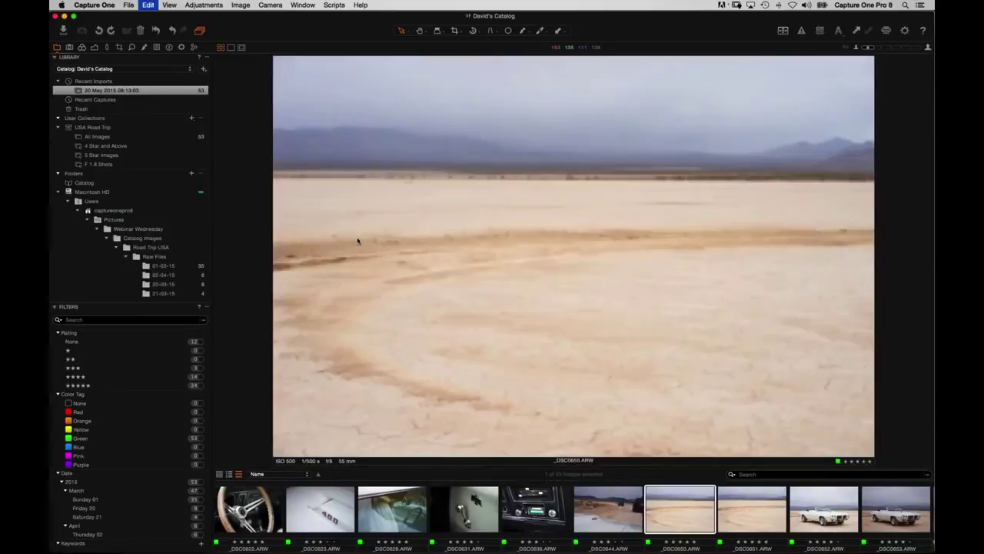
pyautogui.press('Right')
pyautogui.press('Right')
pyautogui.press('Right')
pyautogui.press('Right')
pyautogui.press('Right')
pyautogui.press('Right')
pyautogui.press('Right')
pyautogui.press('Right')
pyautogui.press('Right')
pyautogui.press('Right')
pyautogui.press('Right')
pyautogui.press('Right')
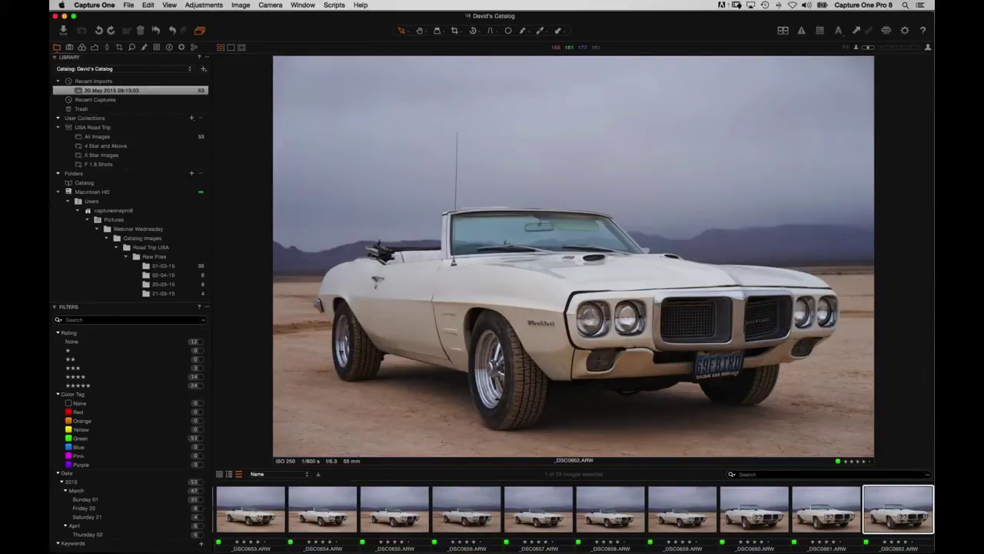
# - Try adding Date and Keywords criteria to the rules of the 4 Star and Above smart album, and remove both
pyautogui.click(114, 146)
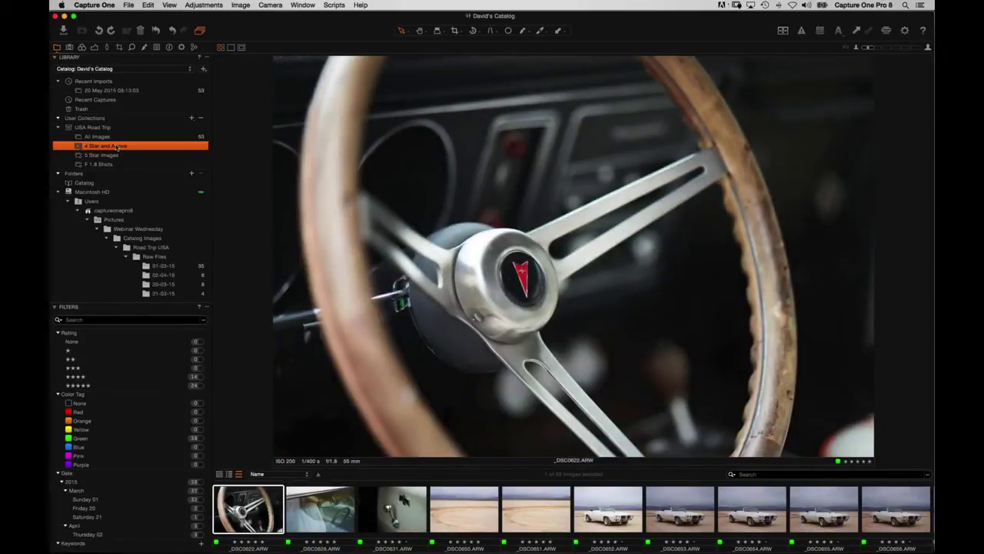
pyautogui.rightClick(113, 146)
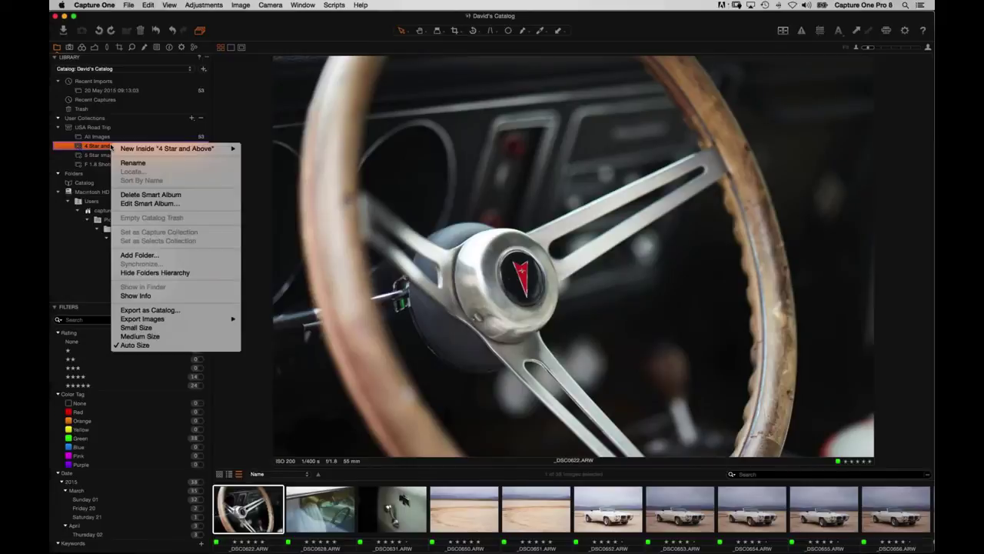
pyautogui.click(147, 203)
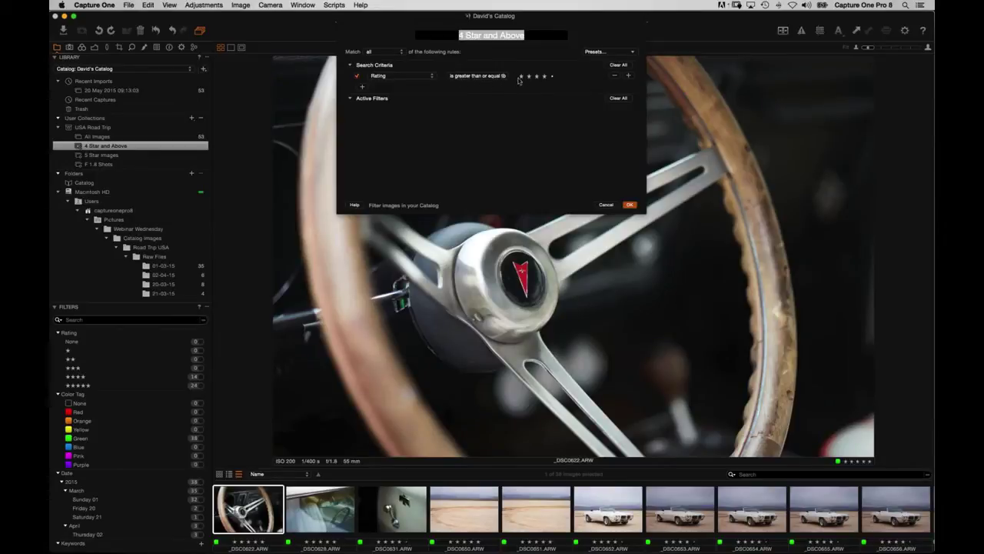
pyautogui.click(361, 89)
pyautogui.click(397, 88)
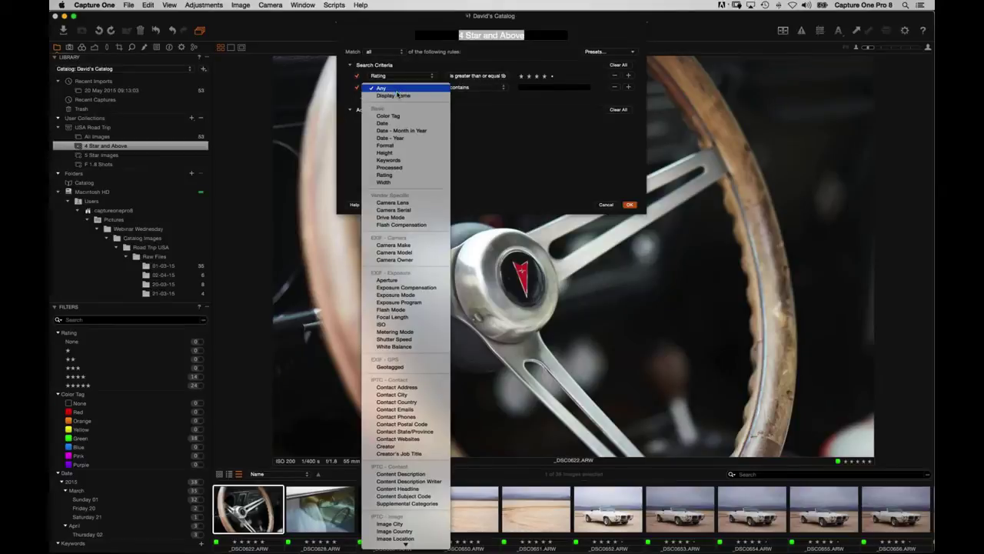
pyautogui.click(405, 123)
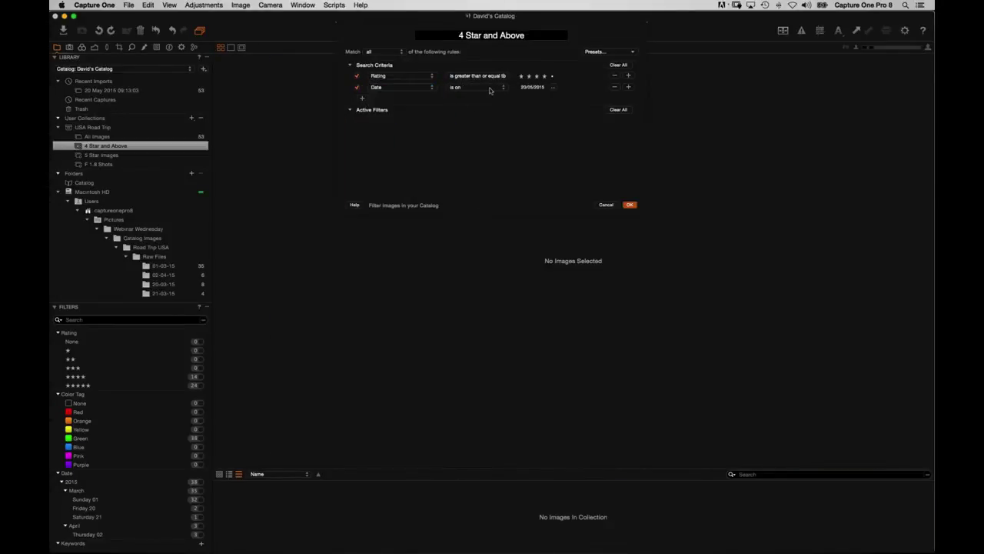
pyautogui.click(362, 98)
pyautogui.click(398, 99)
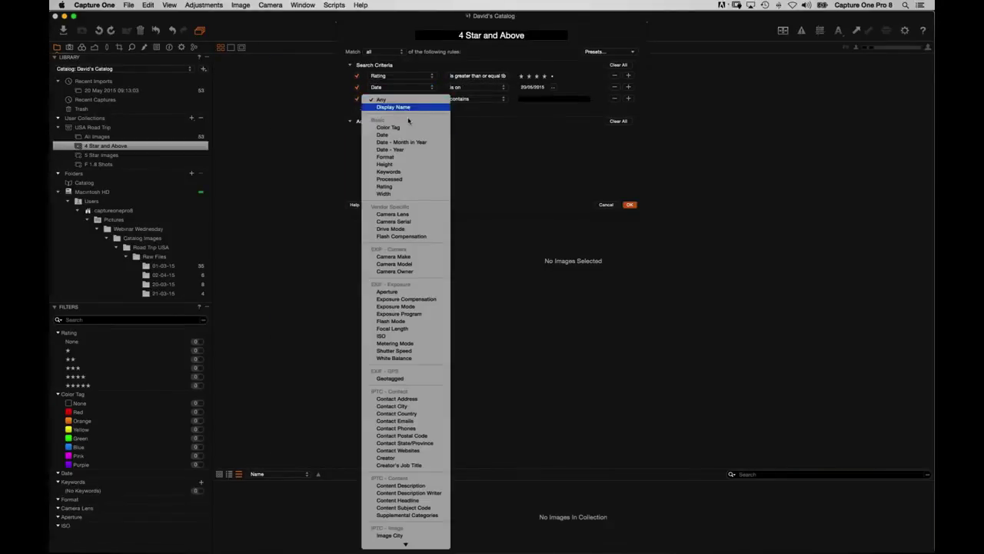
pyautogui.click(400, 173)
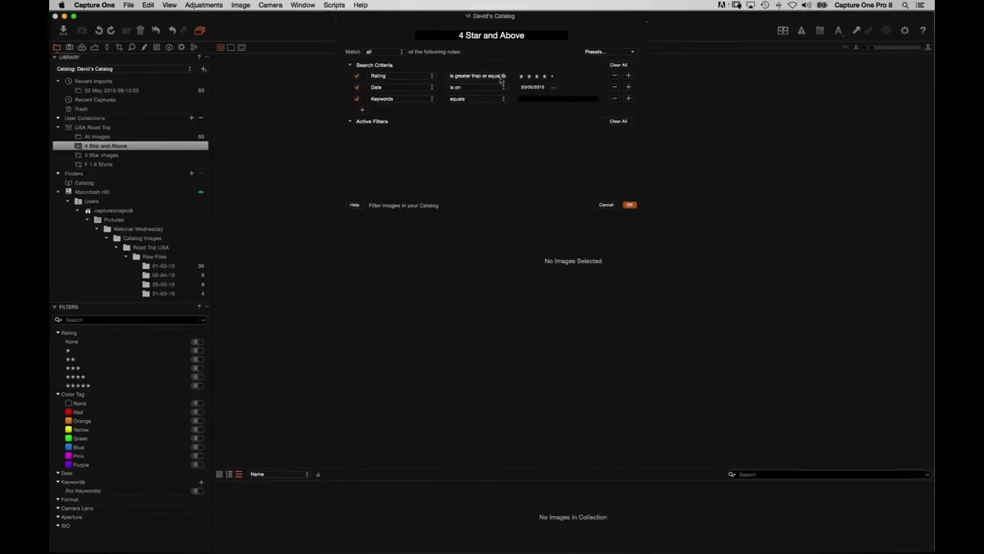
pyautogui.click(614, 98)
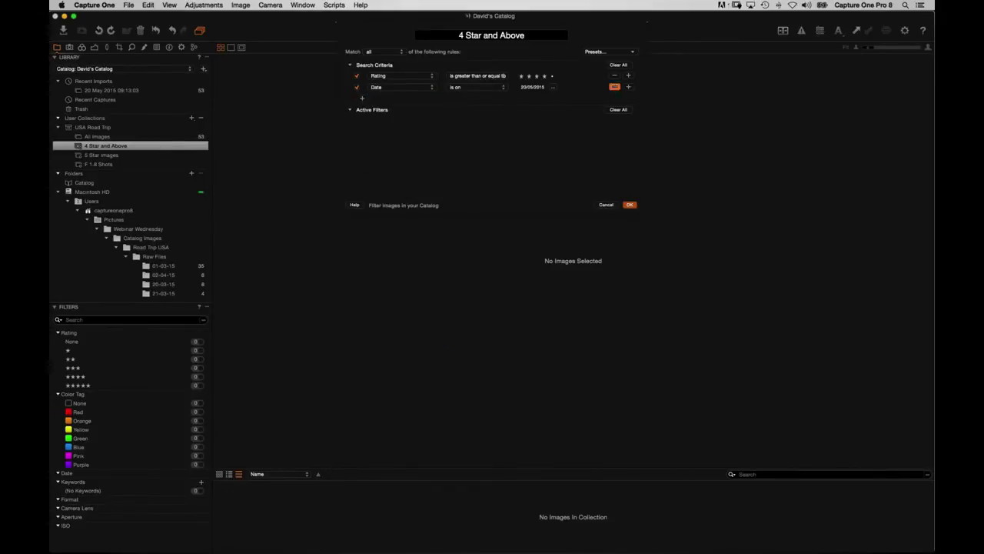
pyautogui.click(614, 87)
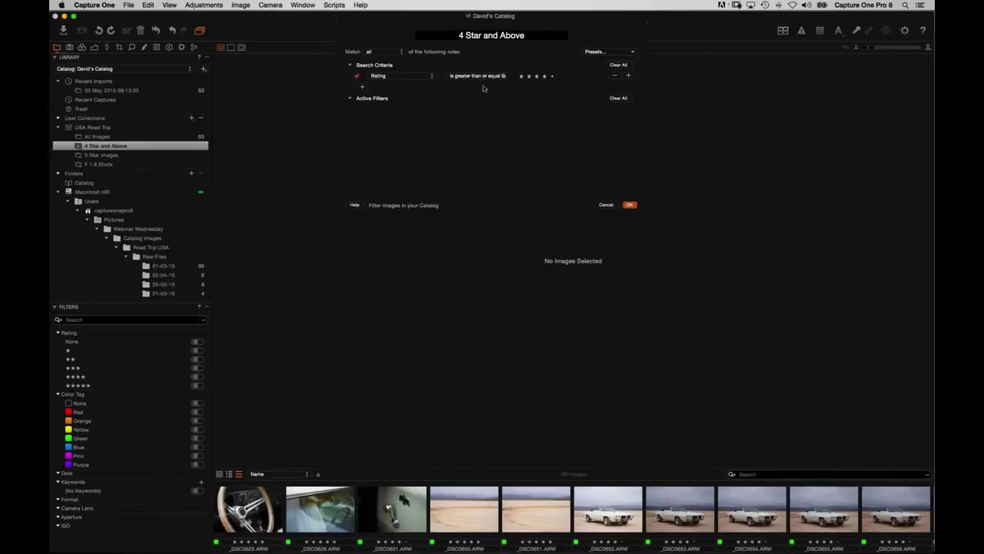
# - Review the criterion types offered for an additional rule, remove that rule, and cancel editing the smart album
pyautogui.click(362, 86)
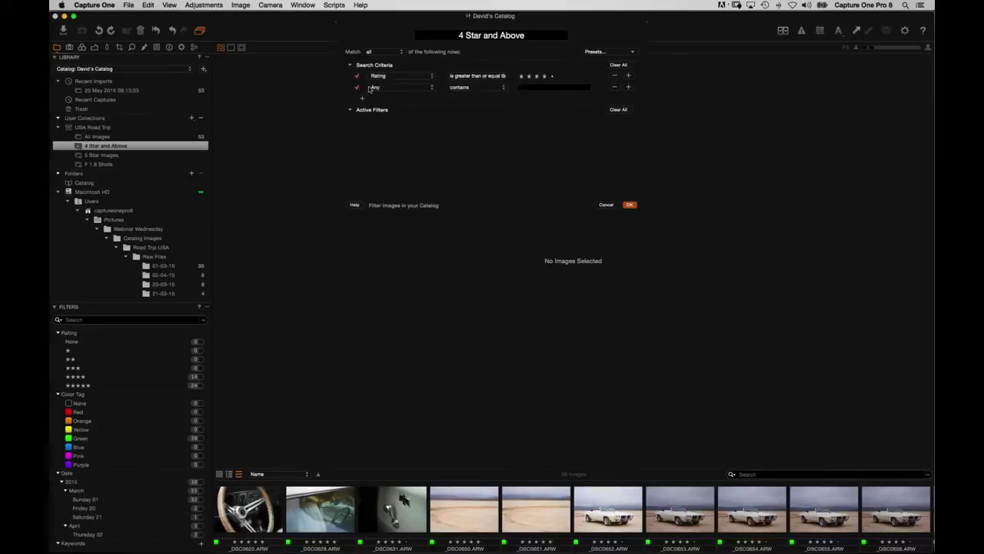
pyautogui.click(384, 88)
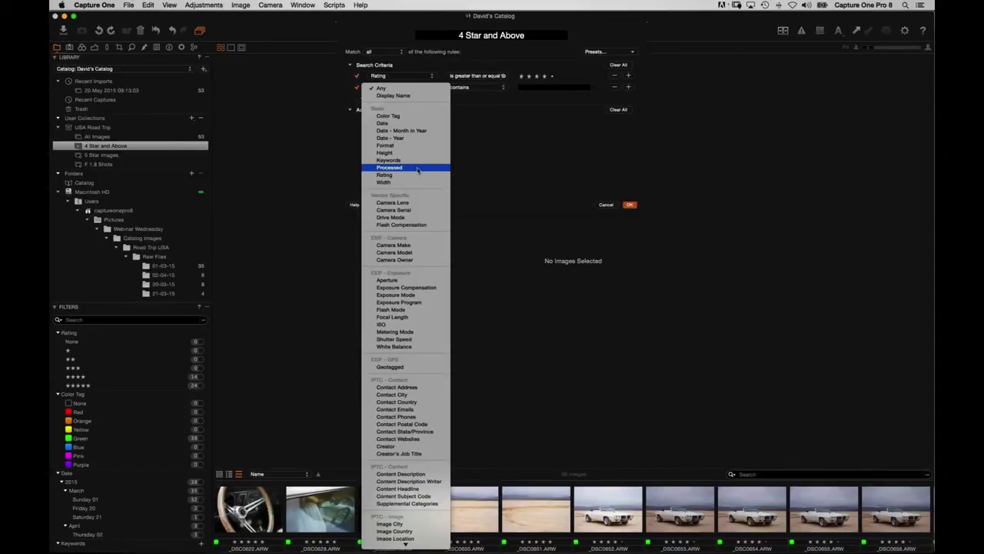
pyautogui.click(548, 114)
pyautogui.click(614, 87)
pyautogui.click(607, 204)
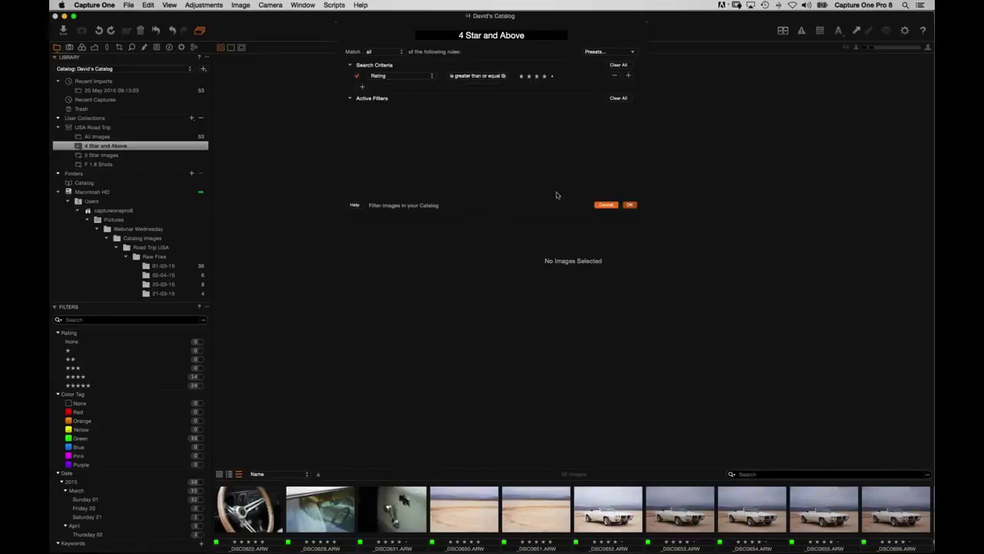
# - Create a smart album named "Not Processed" inside the USA Road Trip project, with the criterion Processed is false
pyautogui.click(94, 128)
pyautogui.rightClick(93, 131)
pyautogui.moveTo(155, 136)
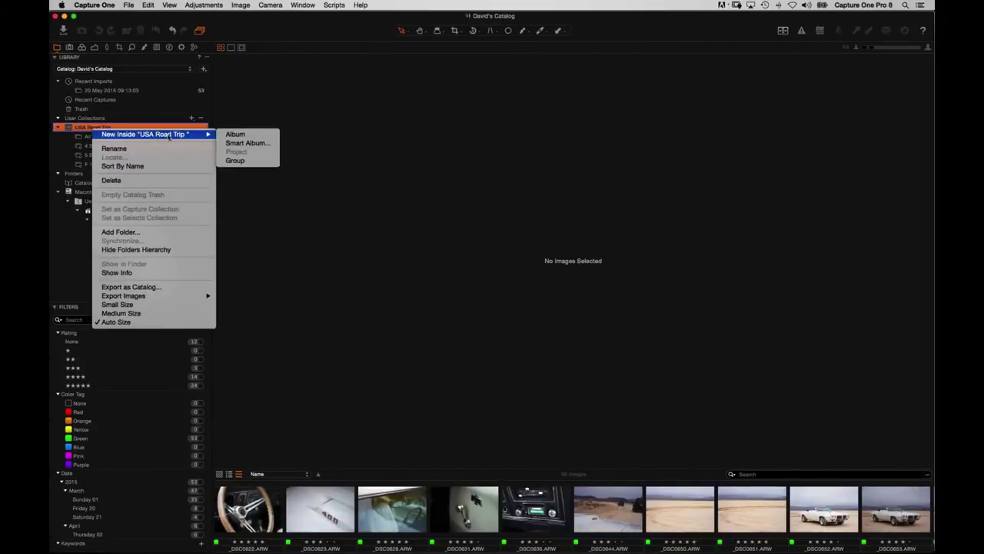
pyautogui.click(245, 143)
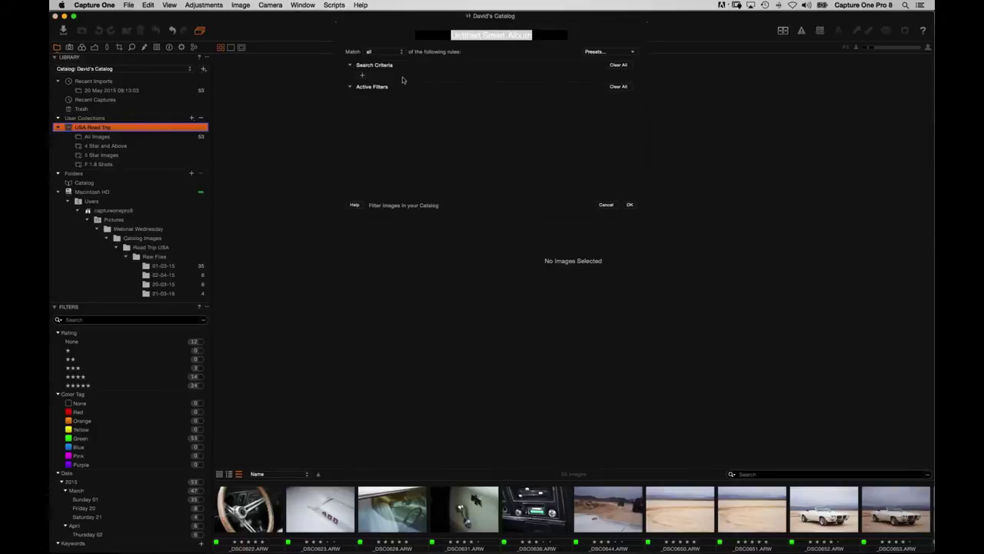
pyautogui.click(364, 77)
pyautogui.click(403, 77)
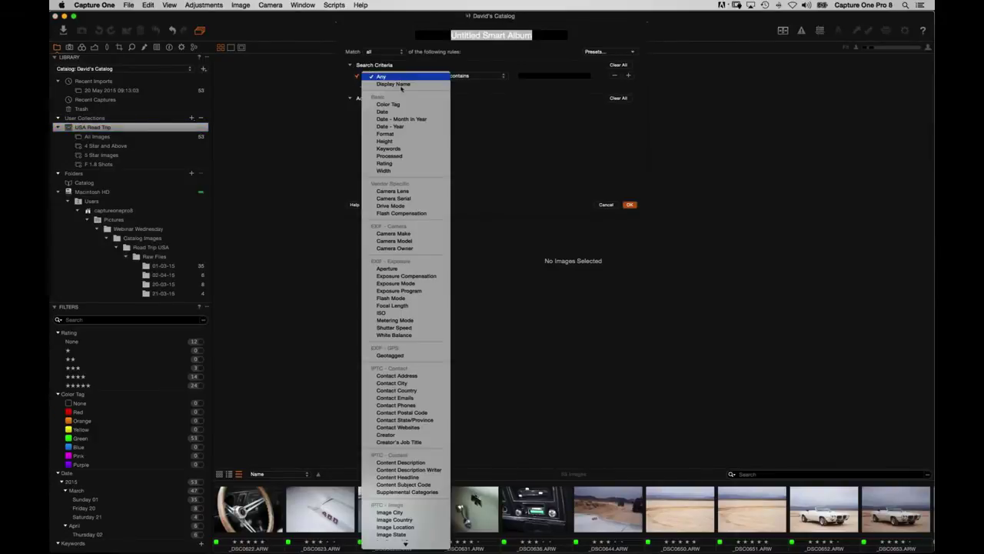
pyautogui.click(400, 156)
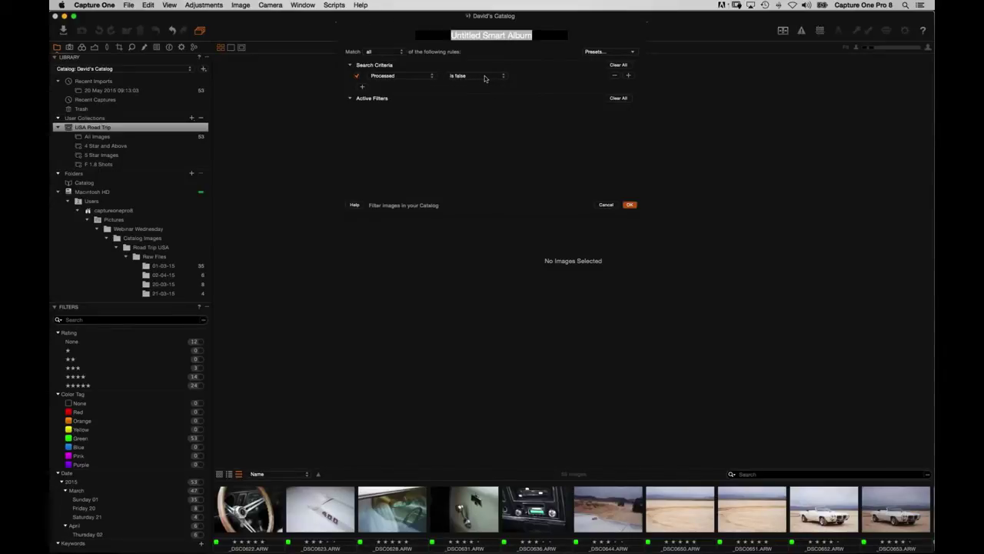
pyautogui.write('No')
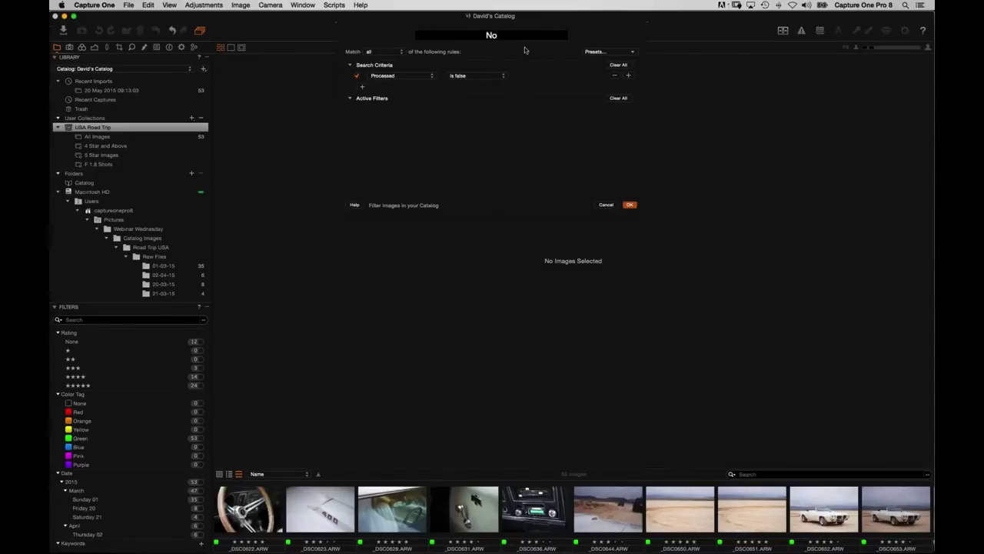
pyautogui.write('t Processed')
pyautogui.press('Return')
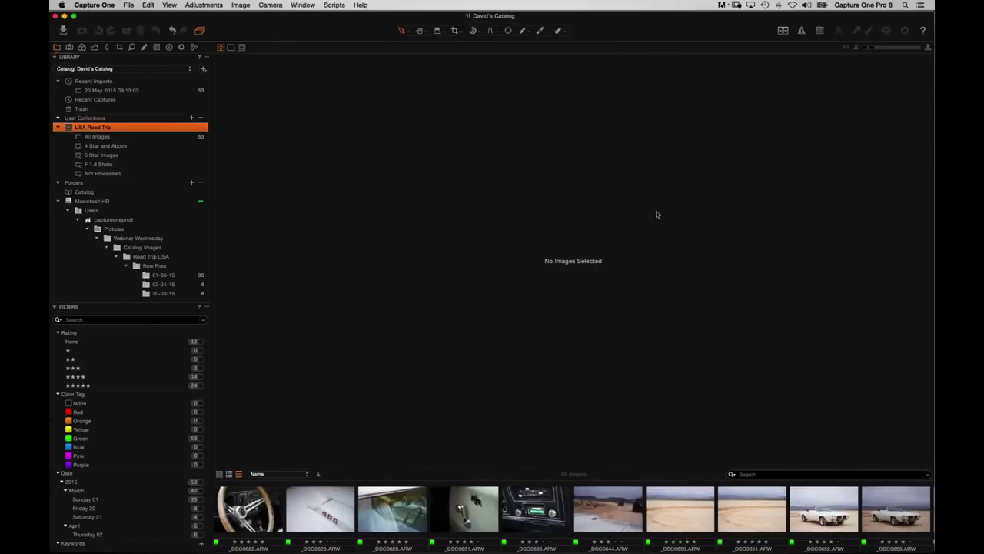
# - Compare the Not Processed and 4 Star and Above smart albums, and show Not Processed as a thumbnail grid without the viewer
pyautogui.click(113, 174)
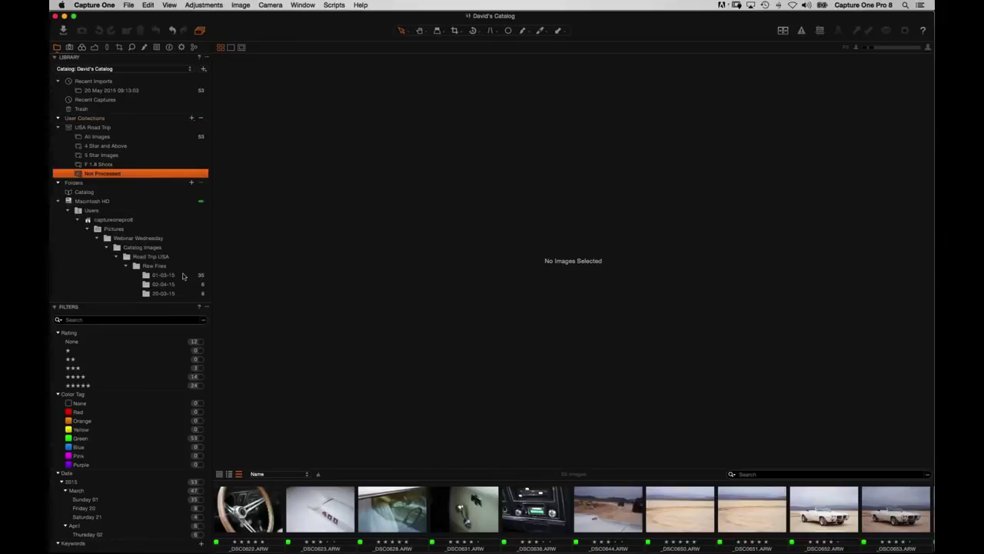
pyautogui.click(116, 146)
pyautogui.click(108, 173)
pyautogui.press('super+alt+v')
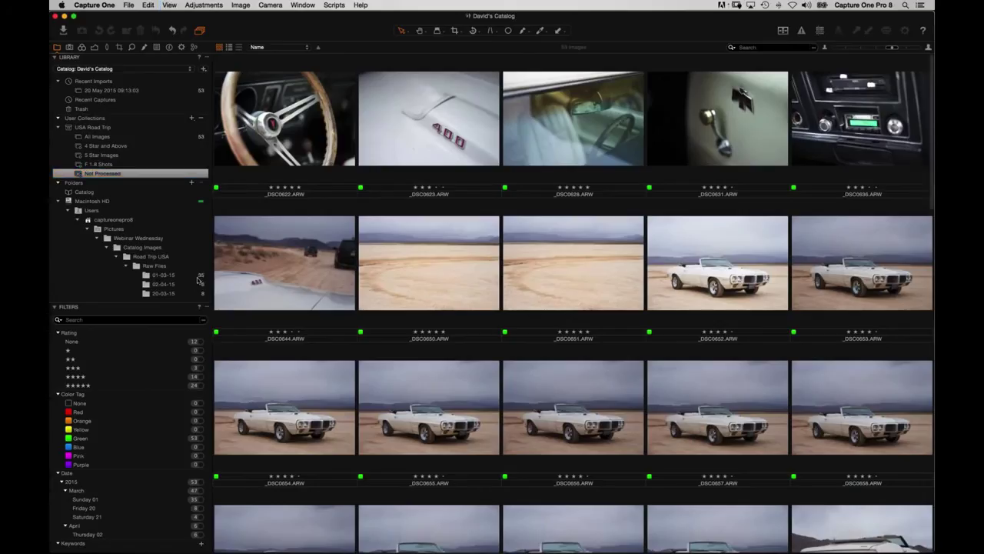
pyautogui.click(292, 160)
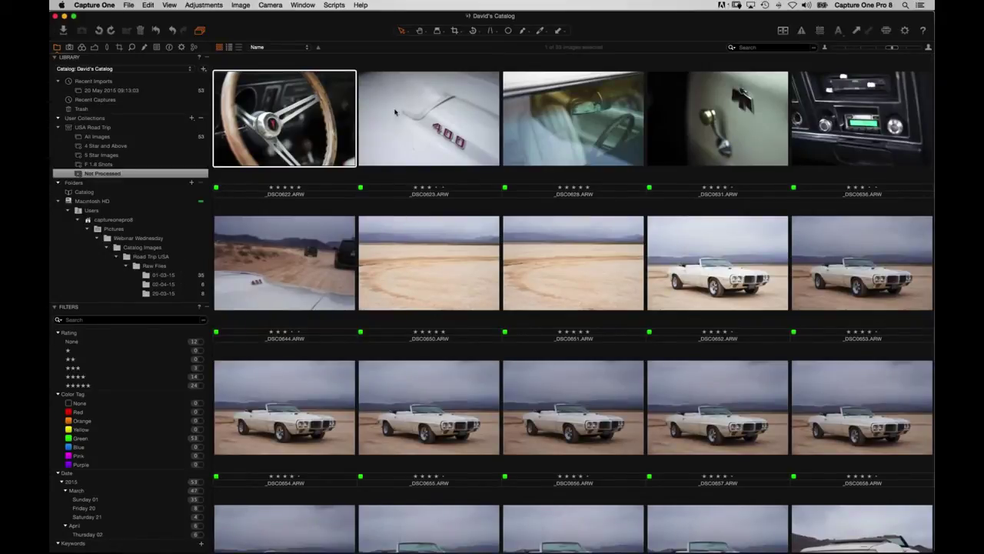
# - Check the contents of the USA Road Trip project and which collection types can be created inside it
pyautogui.click(98, 128)
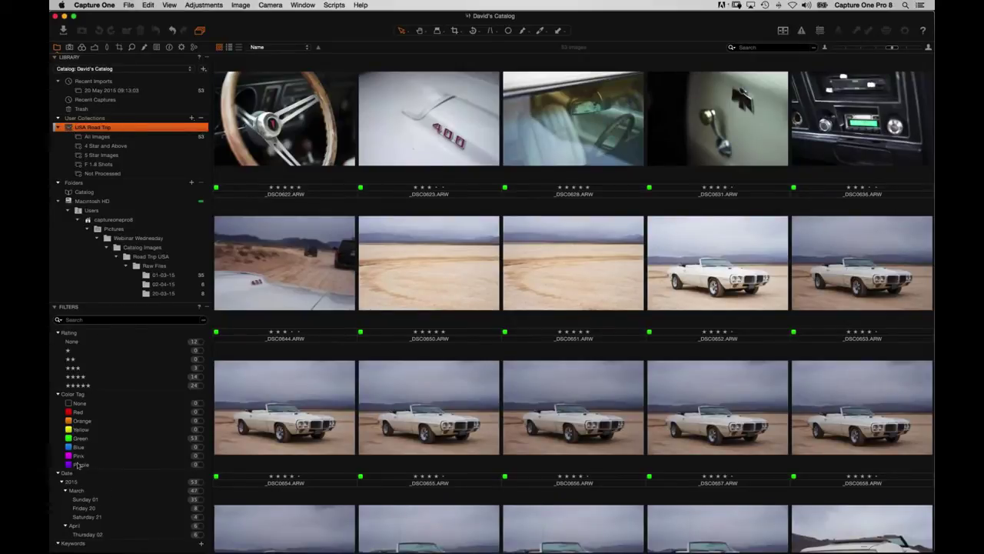
pyautogui.press('Left')
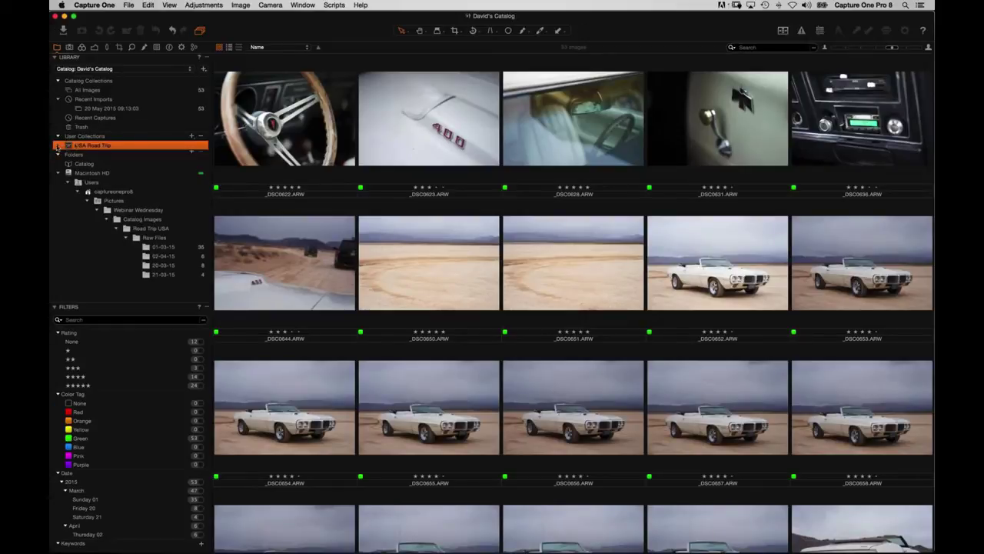
pyautogui.click(58, 146)
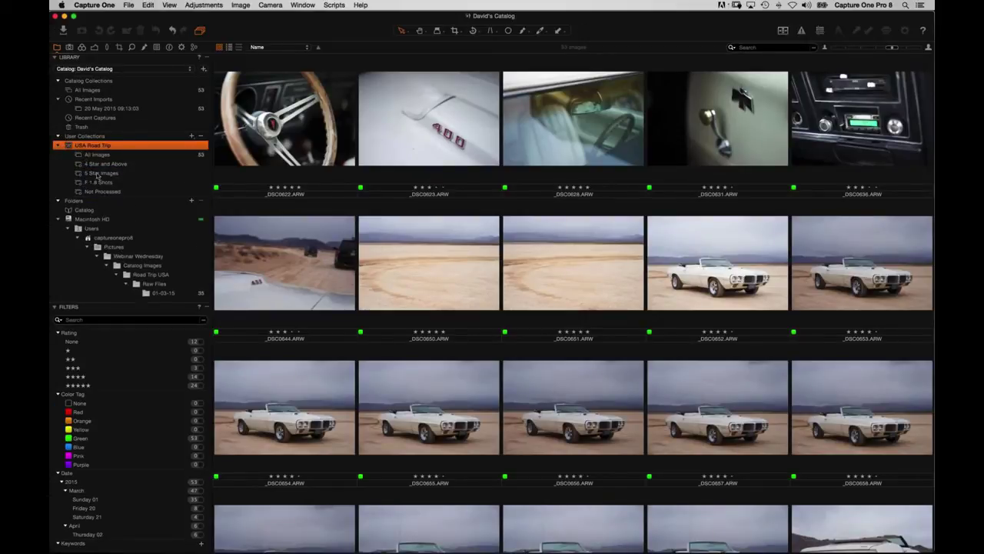
pyautogui.click(193, 136)
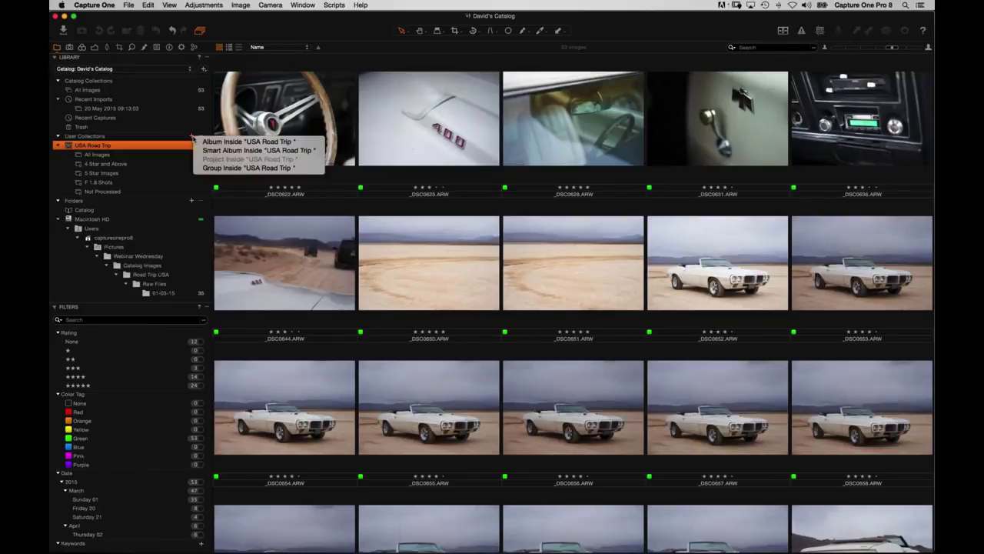
pyautogui.press('Escape')
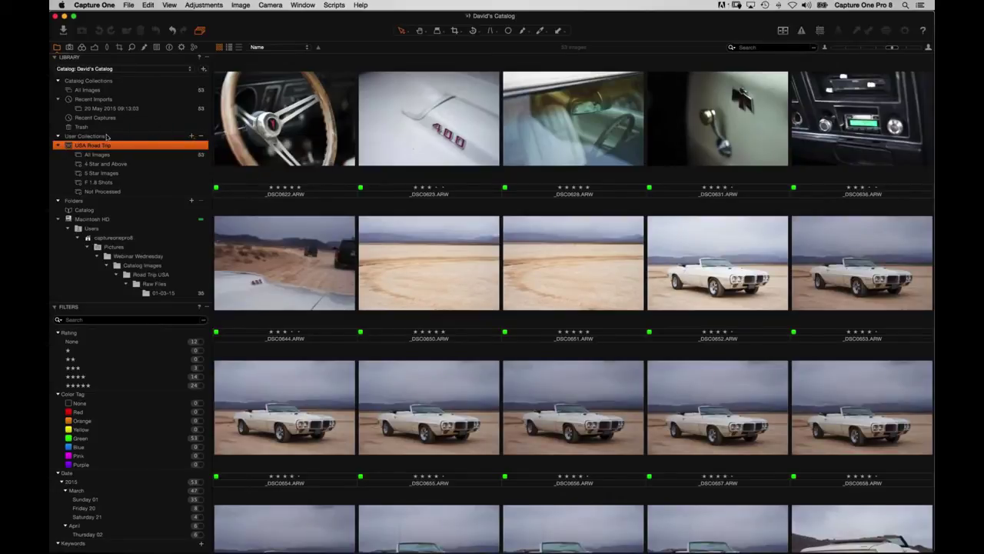
# - Create a group named "Personal Work" directly inside User Collections
pyautogui.click(101, 136)
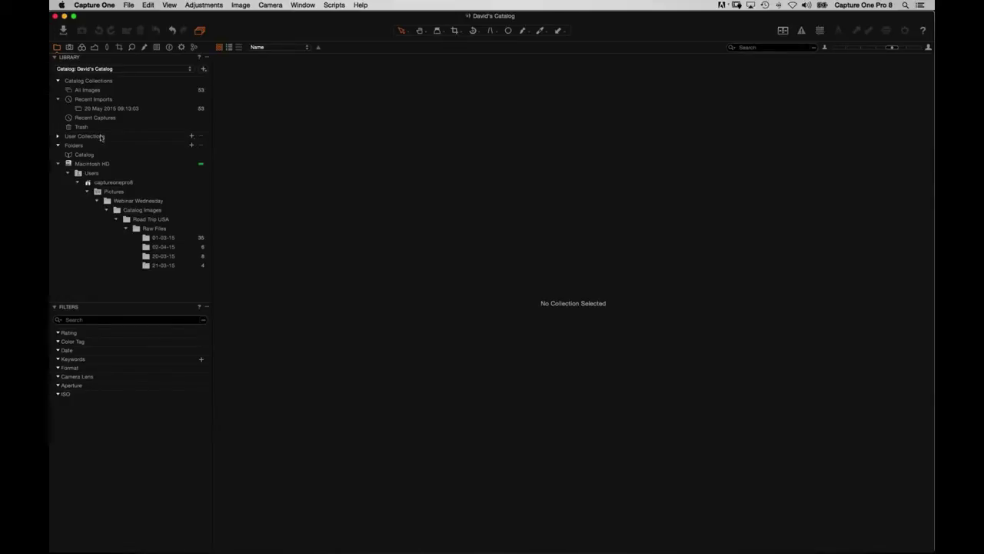
pyautogui.rightClick(96, 136)
pyautogui.moveTo(148, 140)
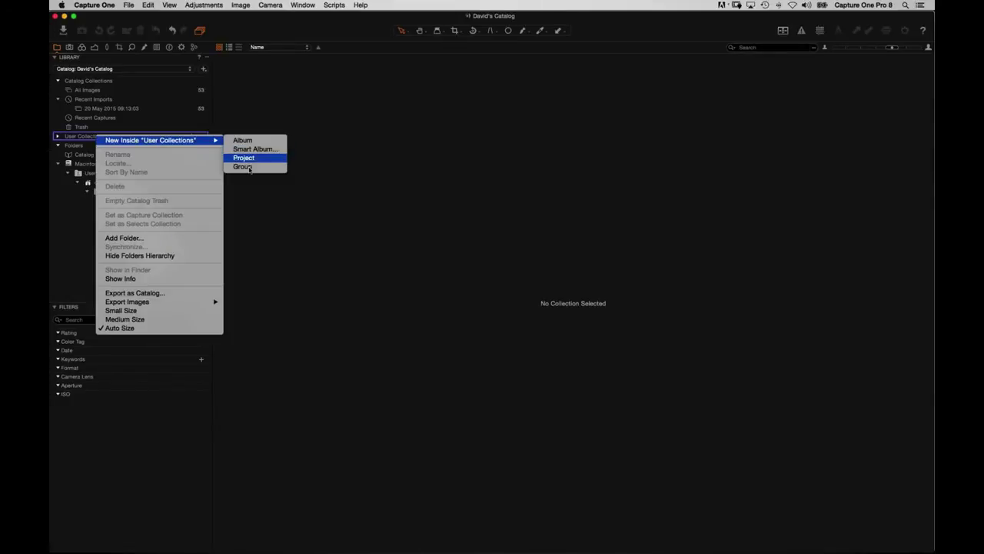
pyautogui.click(244, 167)
pyautogui.write('Personal Work')
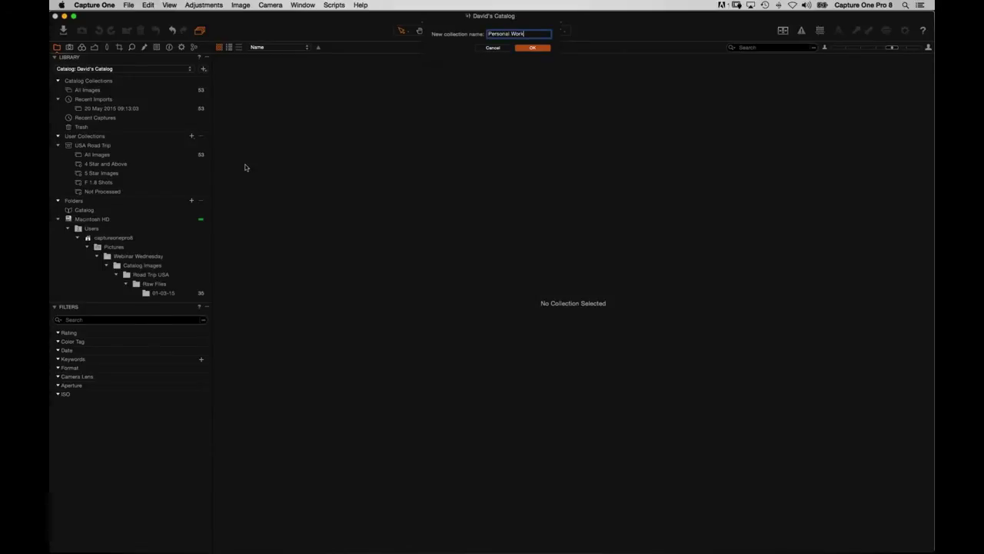
pyautogui.press('Return')
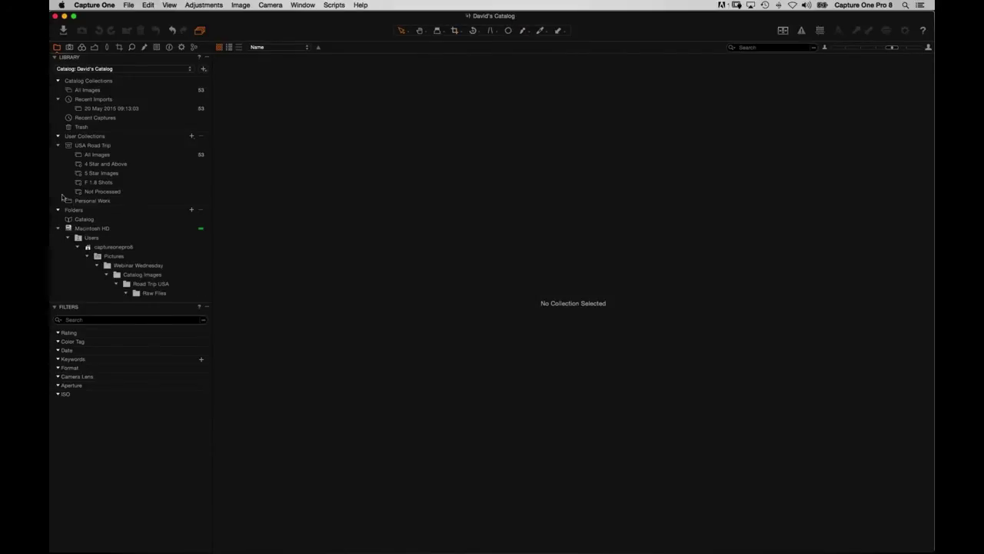
# - Move the USA Road Trip project into the Personal Work group and expand the project to list its albums
pyautogui.moveTo(74, 149); pyautogui.dragTo(85, 200)
pyautogui.click(58, 145)
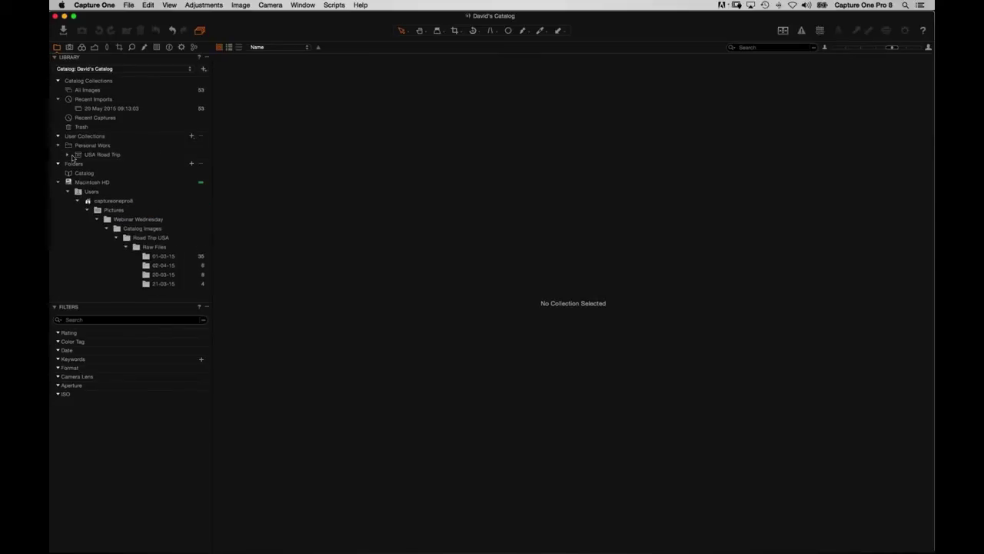
pyautogui.click(68, 155)
pyautogui.click(67, 154)
pyautogui.click(67, 155)
# - Open the USA Road Trip project's All Images album, select steering wheel image _DSC0622.ARW, and clear the active filter
pyautogui.click(96, 163)
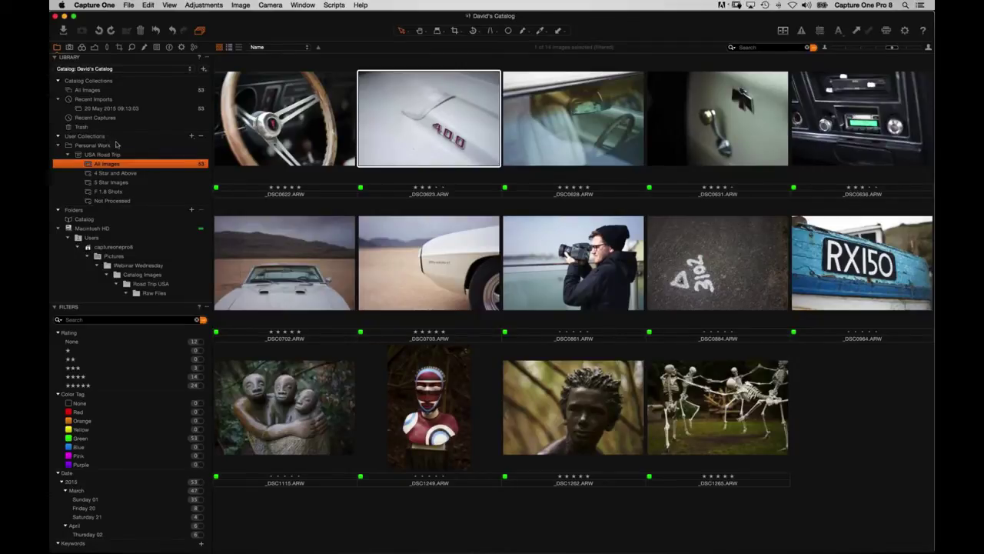
pyautogui.click(291, 507)
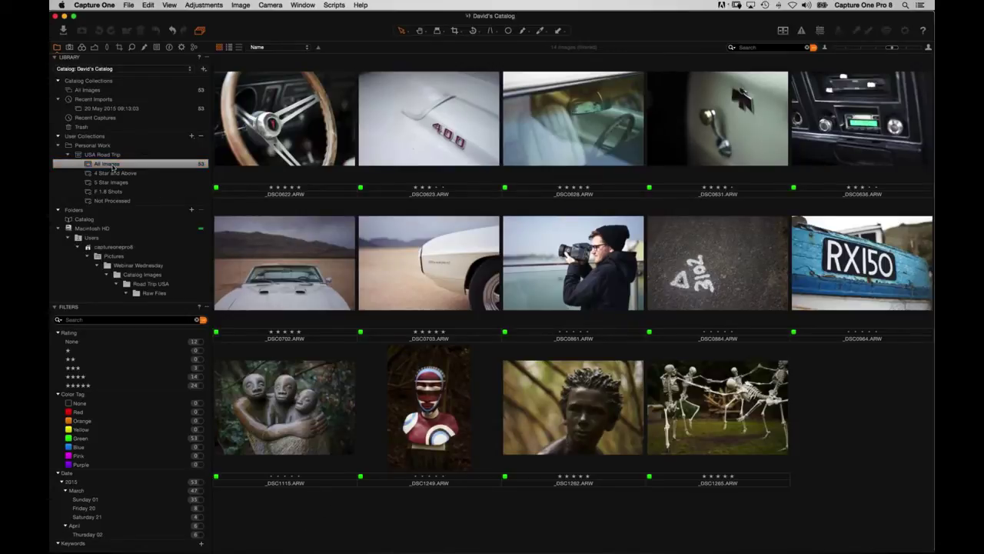
pyautogui.click(291, 136)
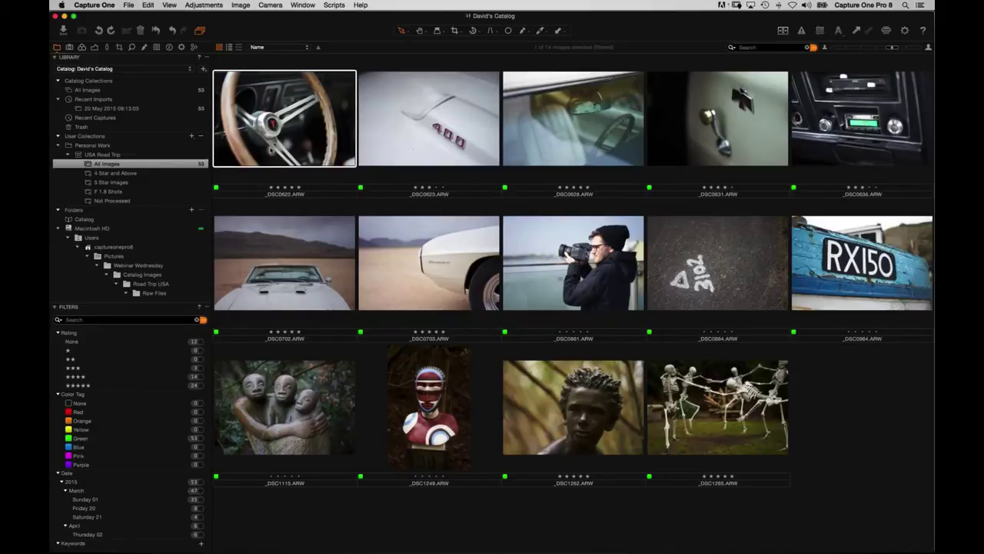
pyautogui.click(202, 320)
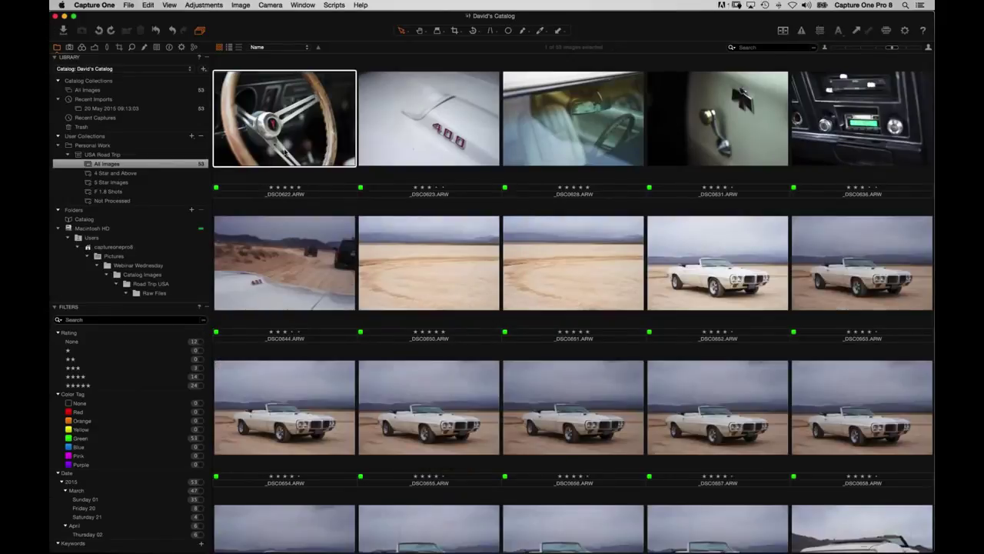
# - Try removing steering wheel image _DSC0622.ARW from the All Images album, and undo the removal
pyautogui.click(128, 5)
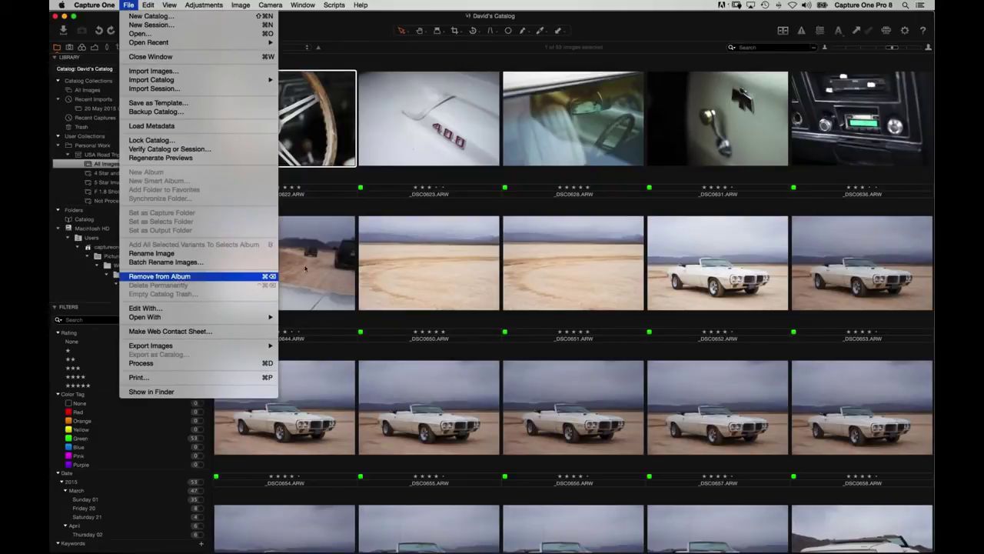
pyautogui.click(356, 159)
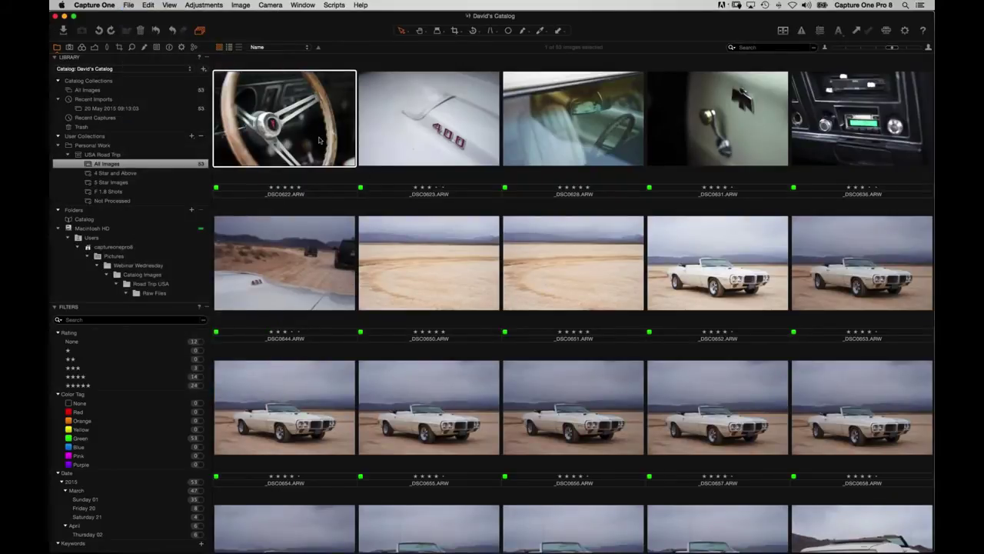
pyautogui.press('super+BackSpace')
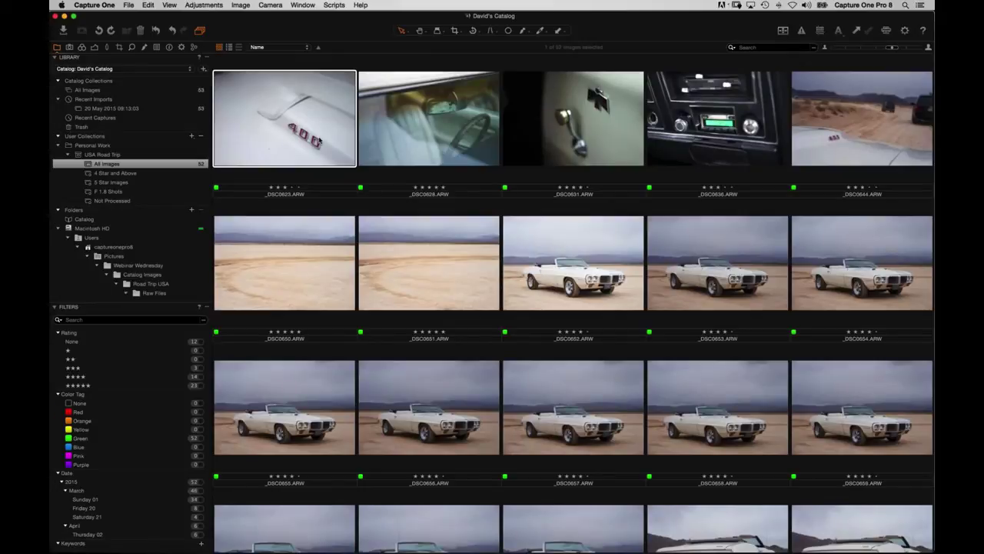
pyautogui.press('super+z')
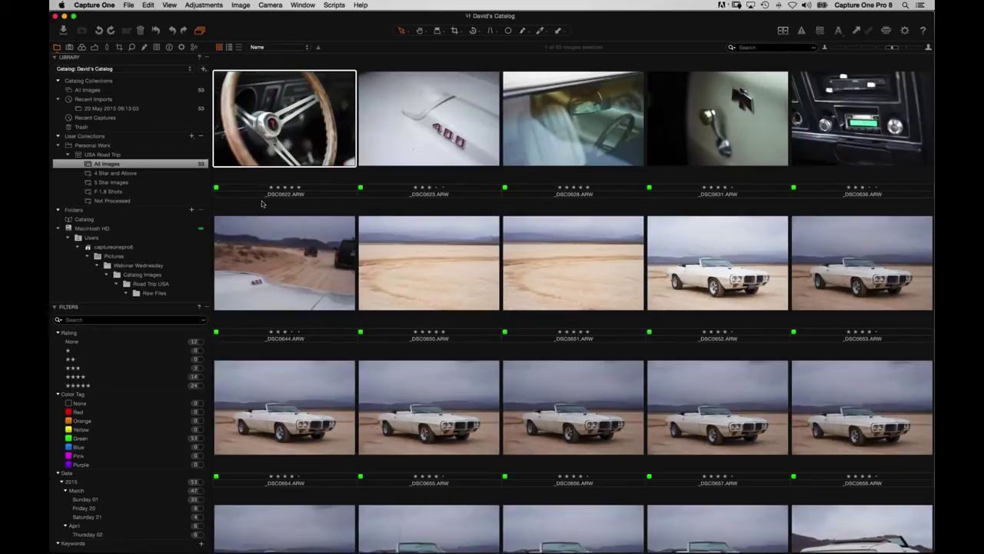
# - Tag steering wheel image _DSC0622.ARW purple and view it in the catalog-wide All Images collection
pyautogui.click(216, 188)
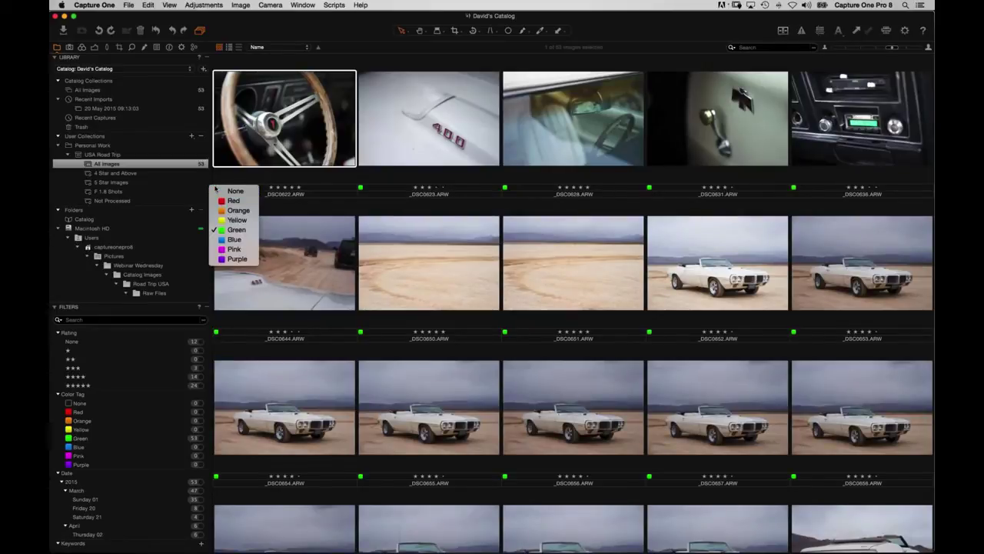
pyautogui.click(231, 259)
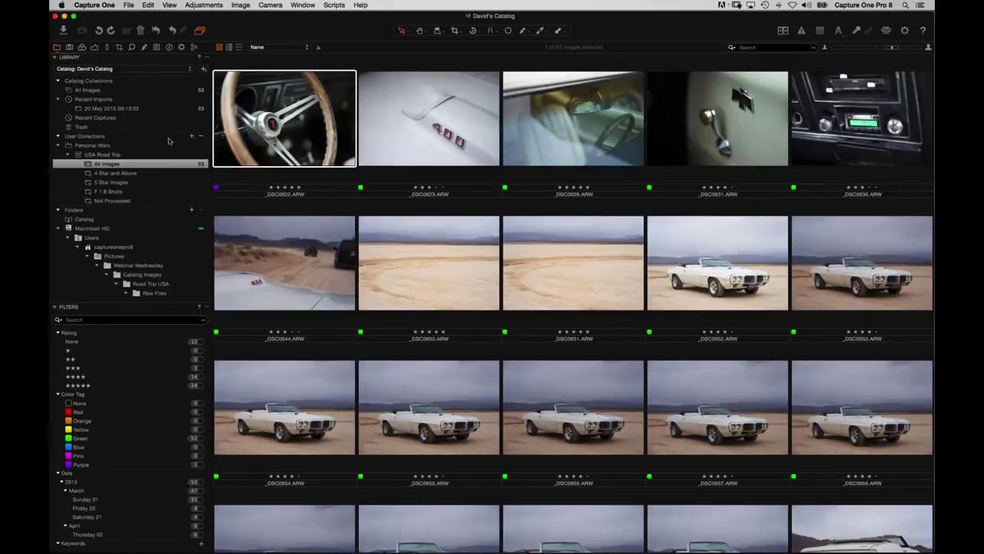
pyautogui.click(102, 90)
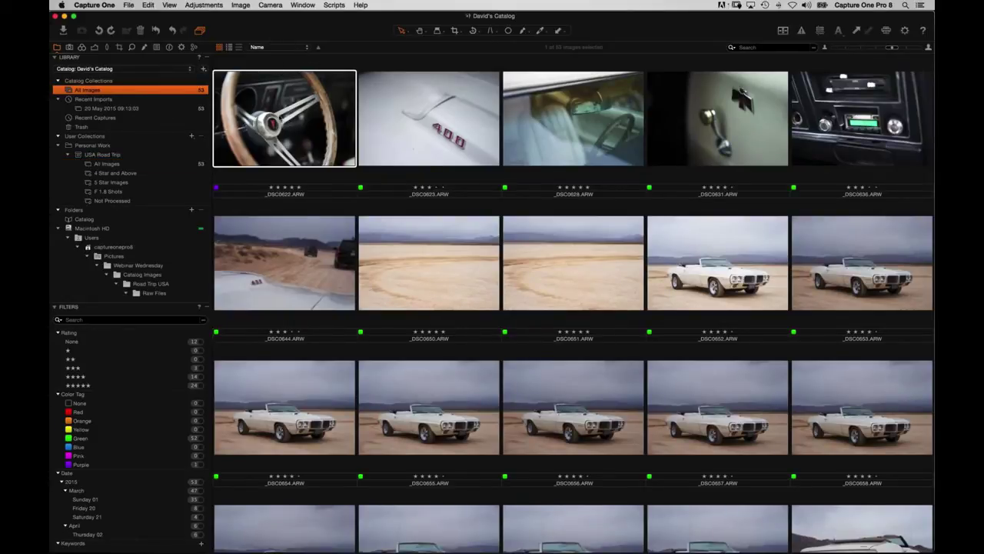
# - Try deleting steering wheel image _DSC0622.ARW from the catalog, cancel the removal, and set its color tag to green
pyautogui.press('Delete')
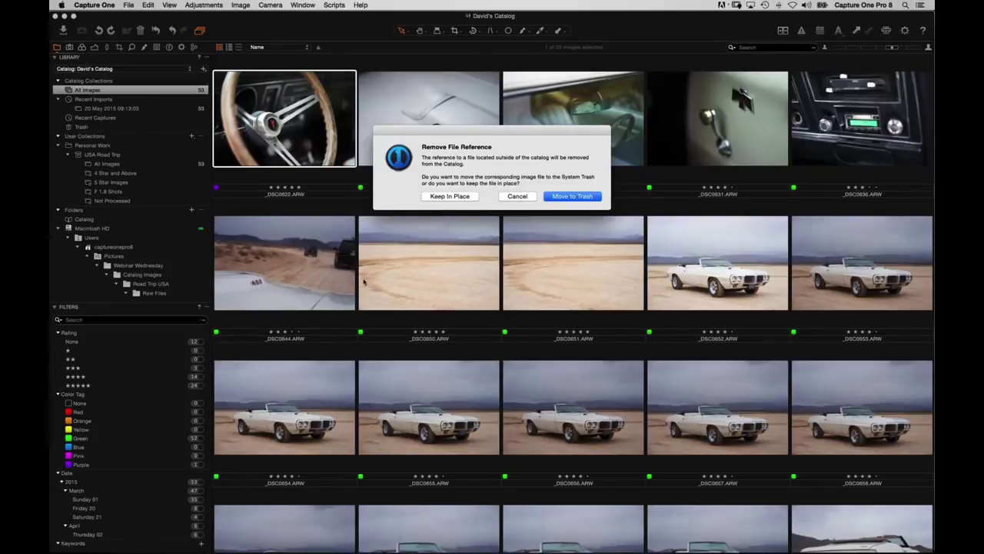
pyautogui.click(518, 197)
pyautogui.click(216, 189)
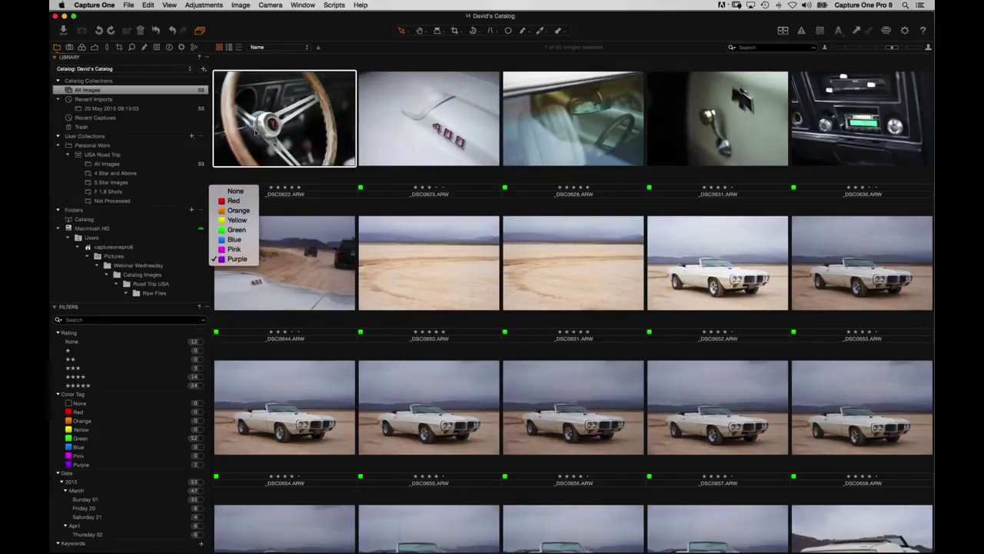
pyautogui.click(257, 136)
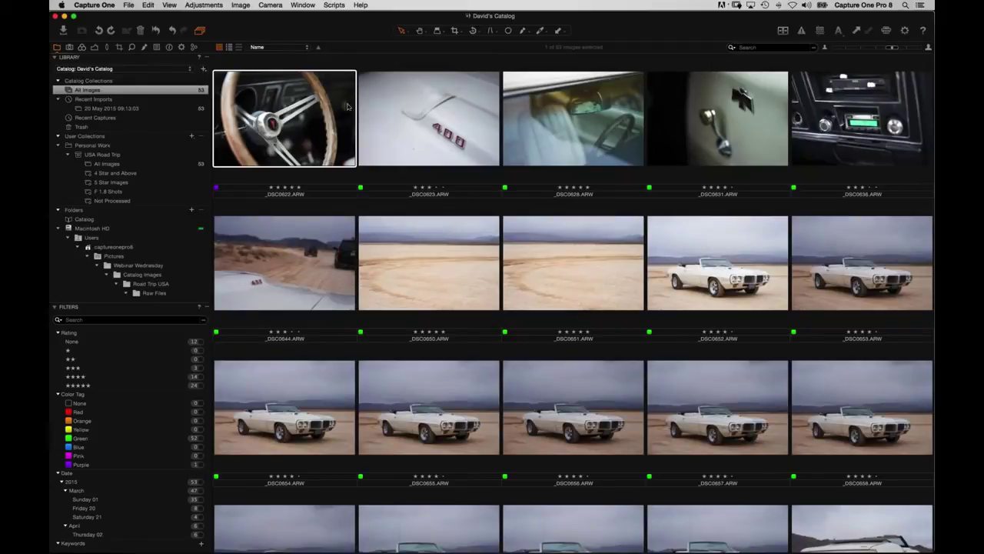
pyautogui.click(234, 229)
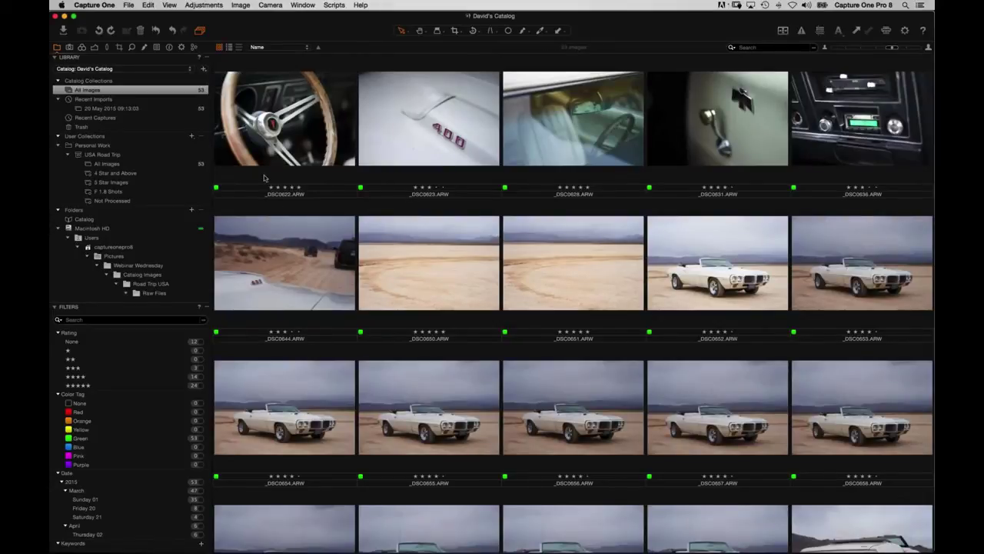
# - Open steering wheel image _DSC0622.ARW in the viewer and set its exposure to -0.15
pyautogui.doubleClick(298, 130)
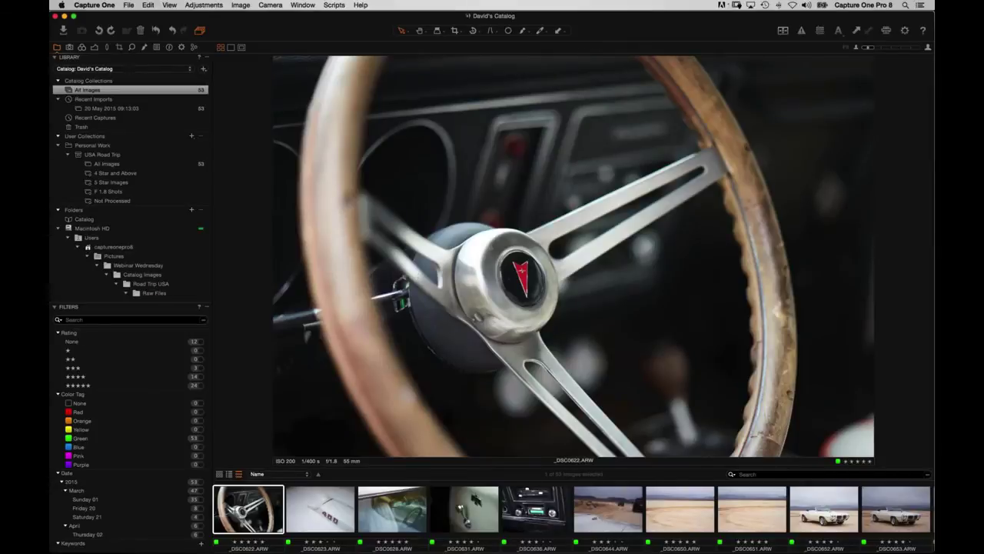
pyautogui.click(94, 48)
pyautogui.moveTo(137, 128)
pyautogui.mouseDown()
pyautogui.moveTo(146, 128)
pyautogui.moveTo(134, 129)
pyautogui.mouseUp()
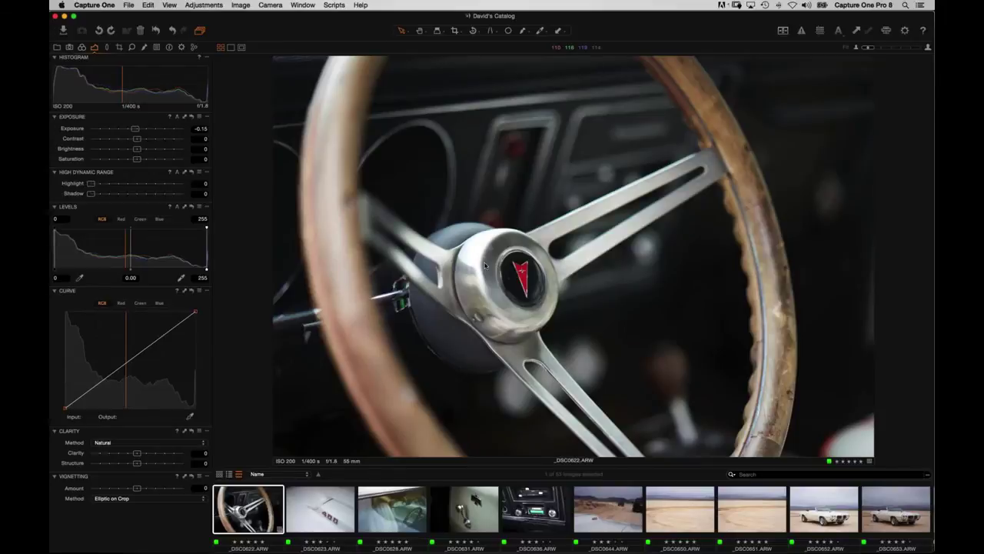
# - Zoom in on the red emblem at the steering wheel's hub to inspect its detail, and return to the full image
pyautogui.press('super+alt+0')
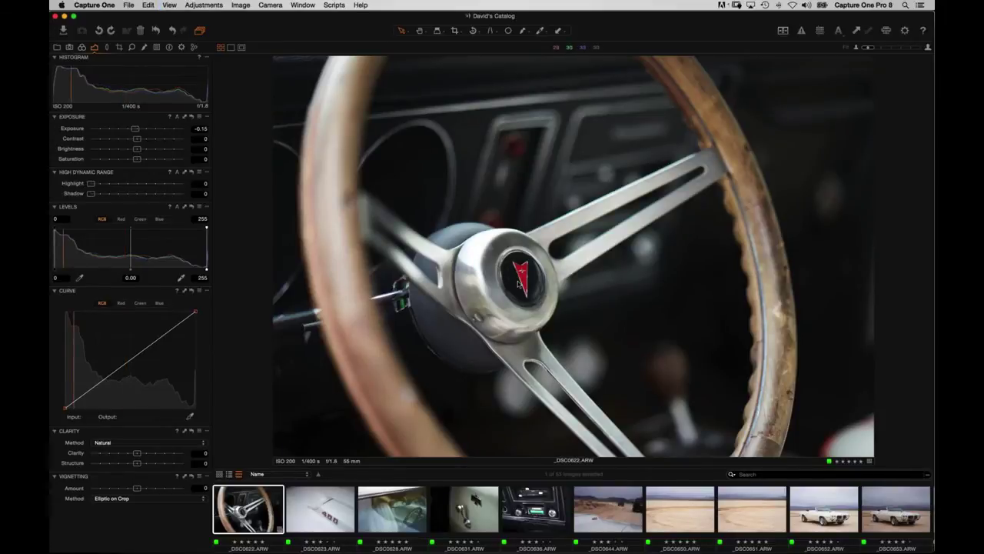
pyautogui.moveTo(341, 291); pyautogui.dragTo(580, 237)
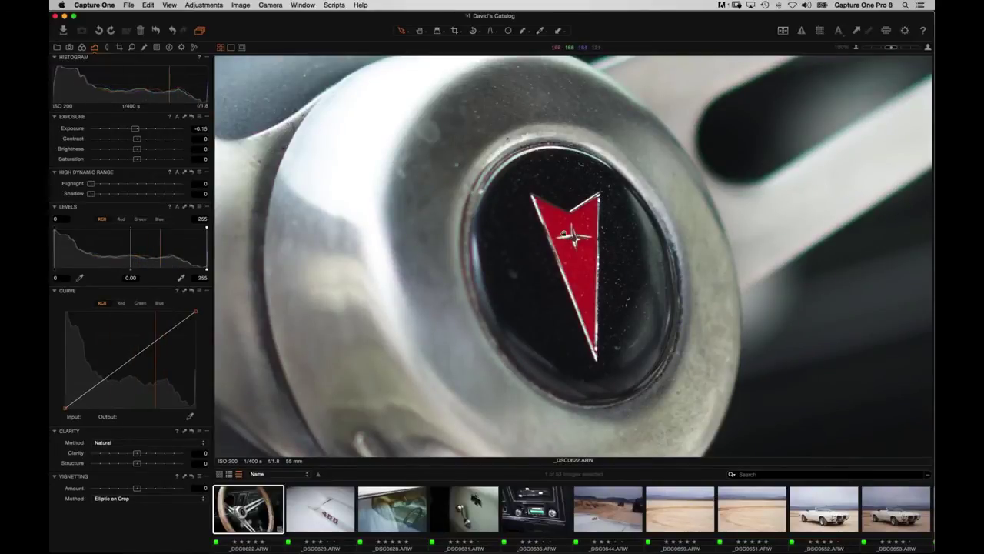
pyautogui.doubleClick(575, 275)
pyautogui.doubleClick(569, 312)
pyautogui.doubleClick(558, 319)
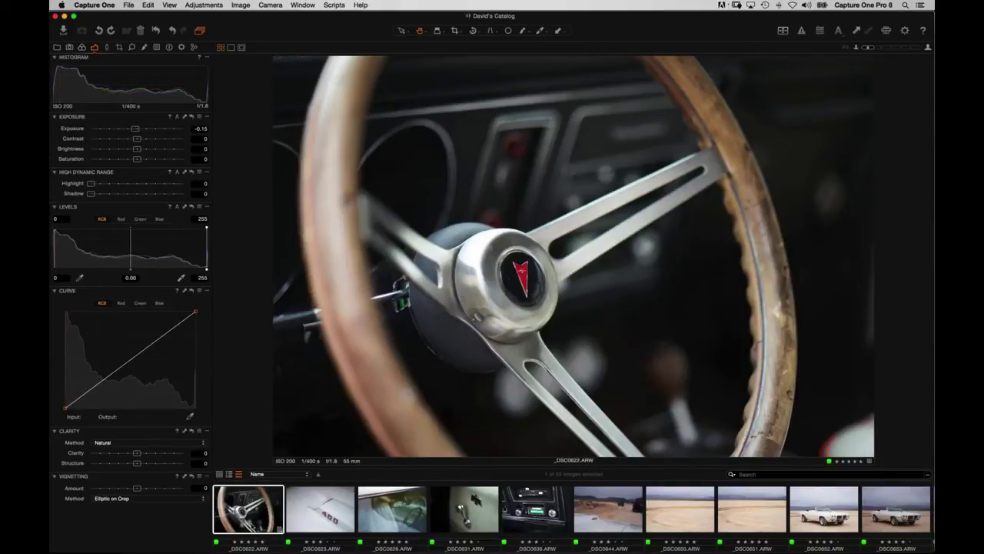
# - Step through the catalog images forward to the white convertible shots and back to rear-view mirror image _DSC0628.ARW
pyautogui.press('Right')
pyautogui.press('Right')
pyautogui.press('Right')
pyautogui.press('Right')
pyautogui.press('Right')
pyautogui.press('Right')
pyautogui.press('Right')
pyautogui.press('Right')
pyautogui.press('Right')
pyautogui.press('Right')
pyautogui.press('Right')
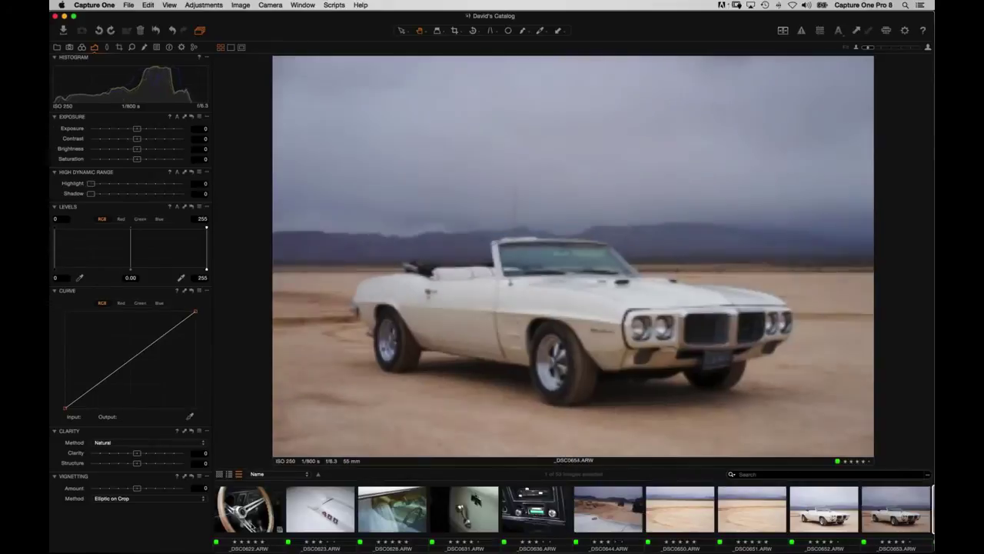
pyautogui.press('Left')
pyautogui.press('Left')
pyautogui.press('Left')
pyautogui.press('Left')
pyautogui.press('Left')
pyautogui.press('Left')
pyautogui.press('Left')
pyautogui.press('Left')
pyautogui.press('Left')
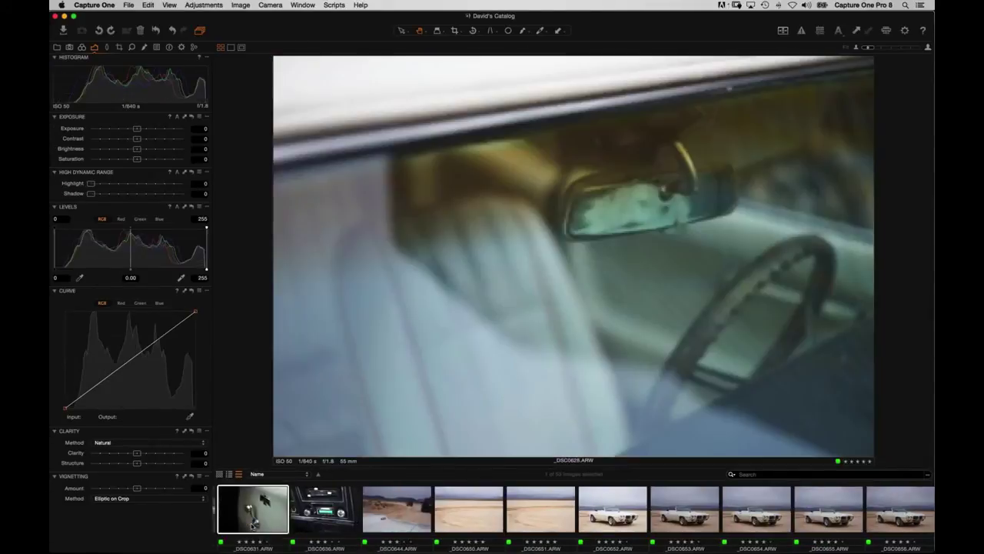
# - Go back to steering wheel image _DSC0622.ARW, try shifting its midtone level, and reset the levels
pyautogui.press('Left')
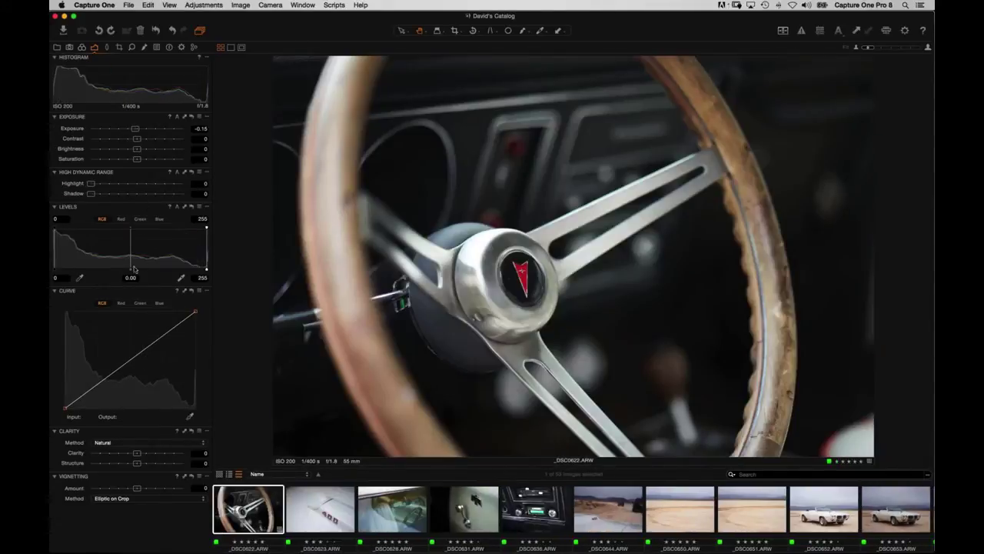
pyautogui.moveTo(134, 268); pyautogui.dragTo(167, 265)
pyautogui.click(191, 206)
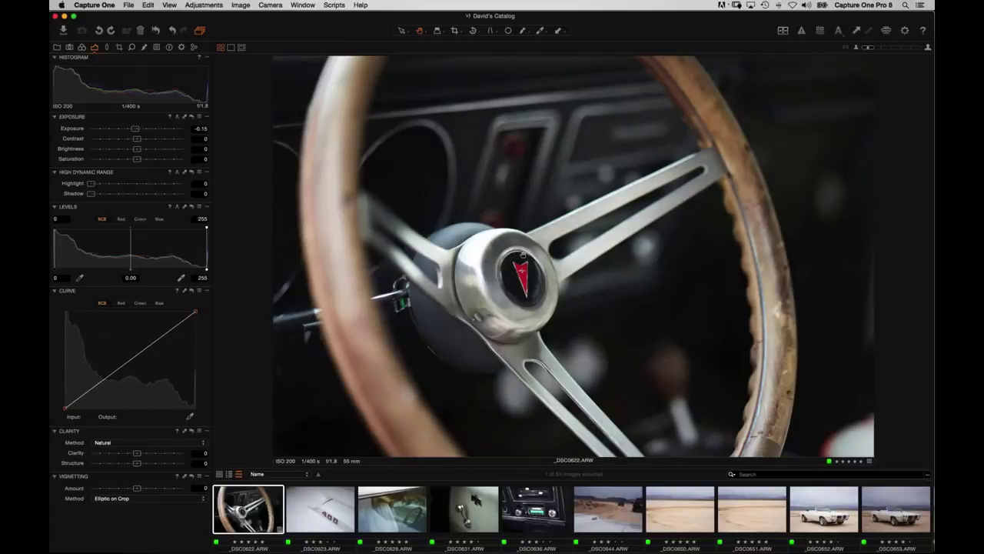
# - Inspect the steering wheel's hub emblem up close, and review the library's collections, folders and filters
pyautogui.click(529, 323)
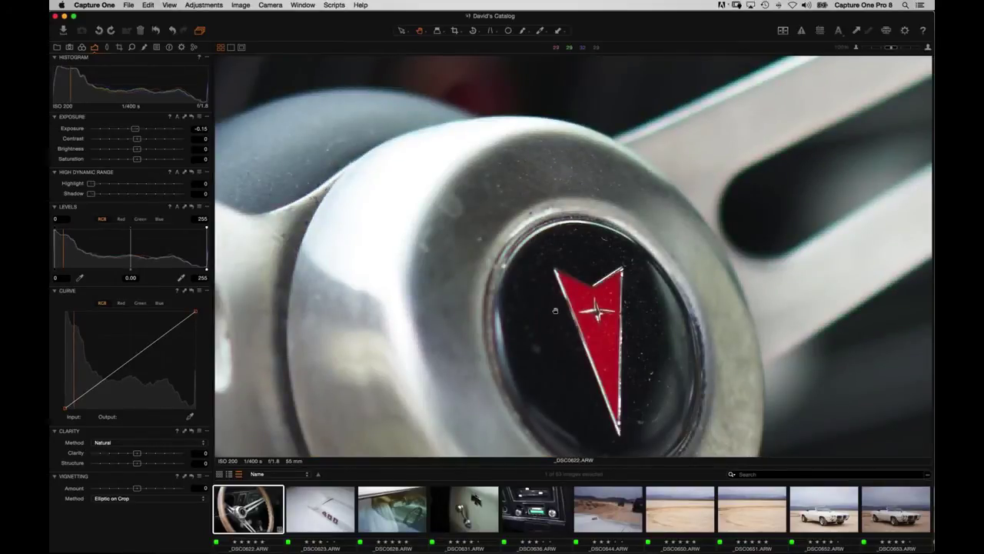
pyautogui.click(529, 323)
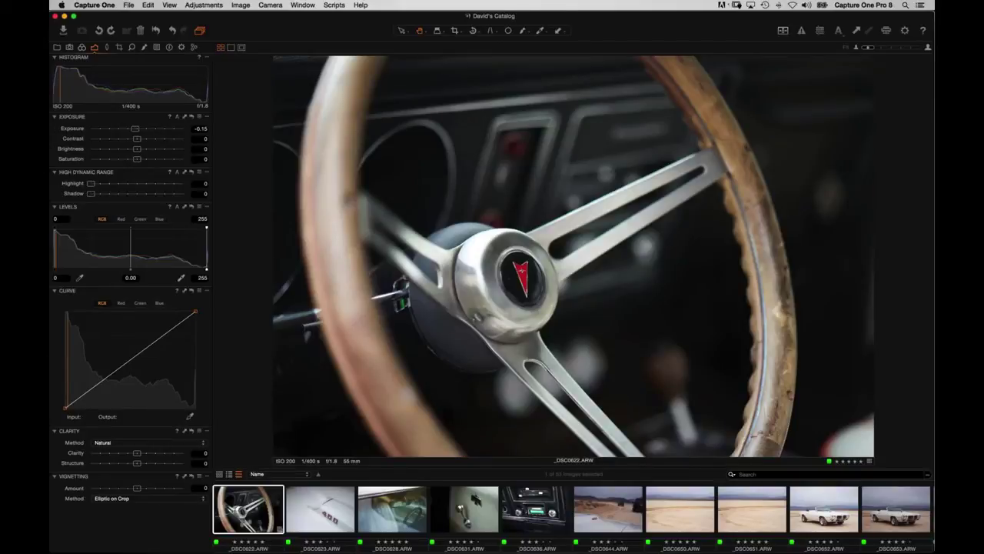
pyautogui.press('super+alt+l')
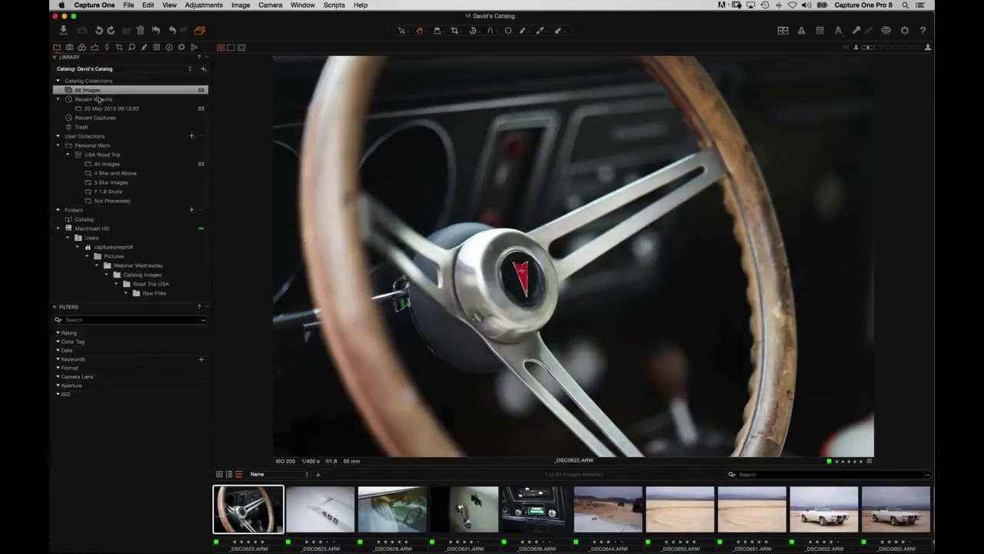
pyautogui.scroll(-2, 177, 184)
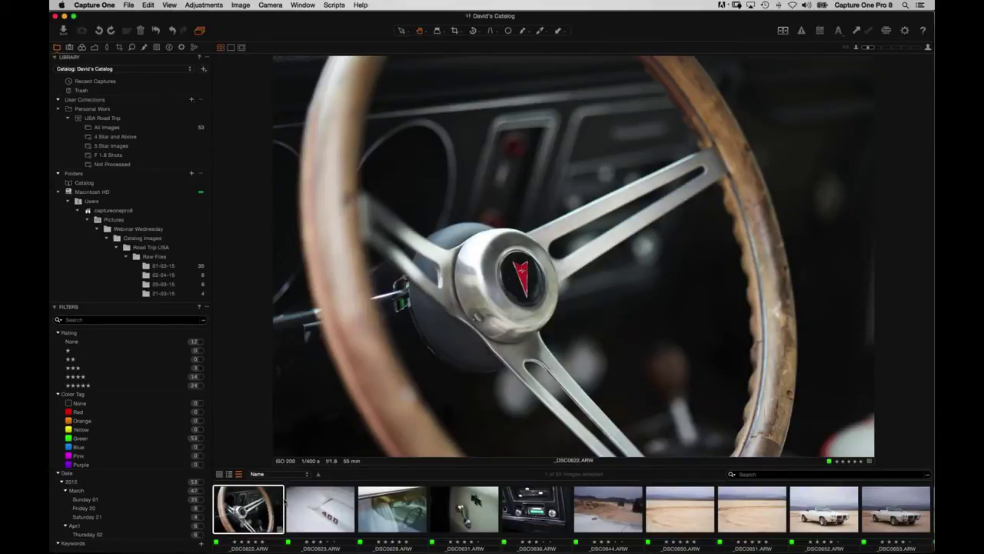
pyautogui.hscroll(5, 422, 513)
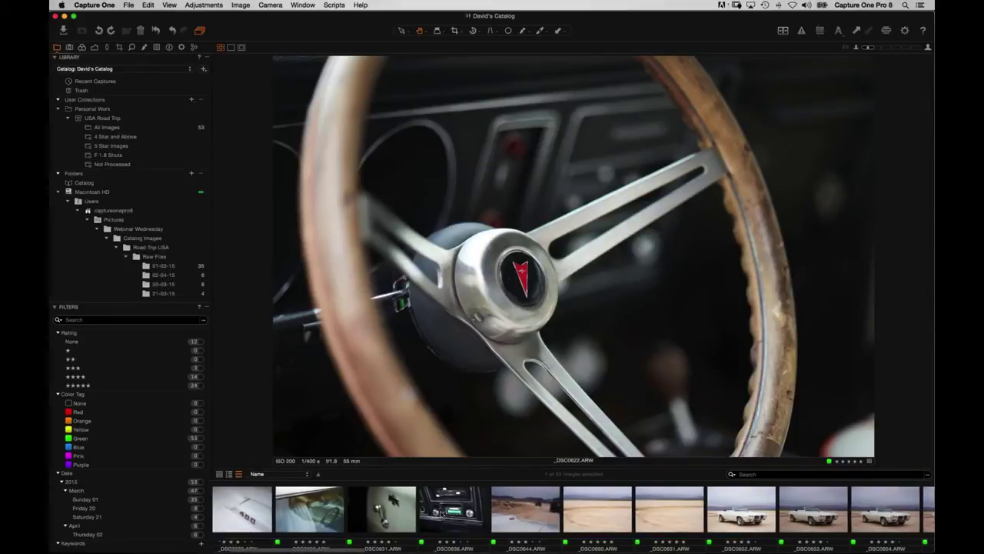
pyautogui.hscroll(-8, 409, 517)
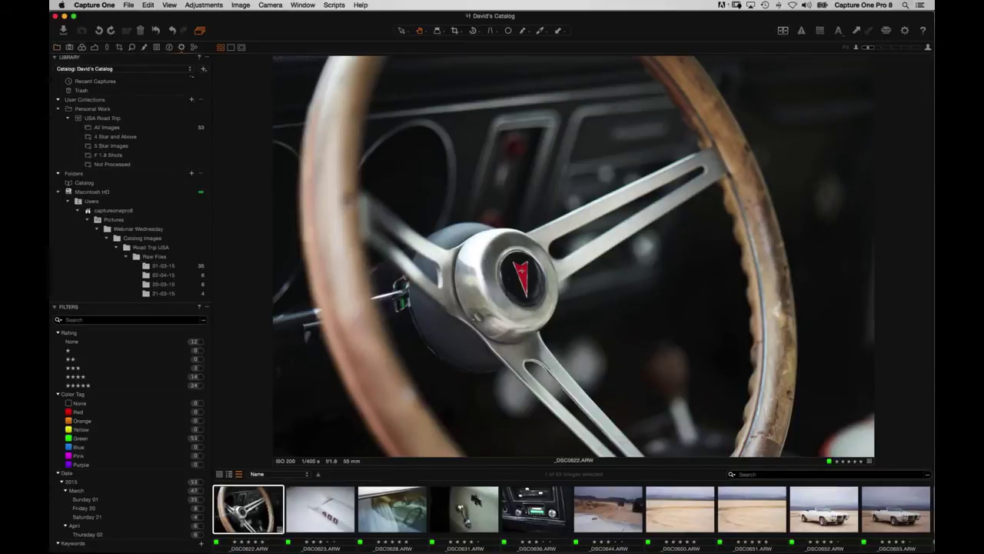
# - Show the output settings and look up the export options for originals and variants of steering wheel image _DSC0622.ARW
pyautogui.click(180, 47)
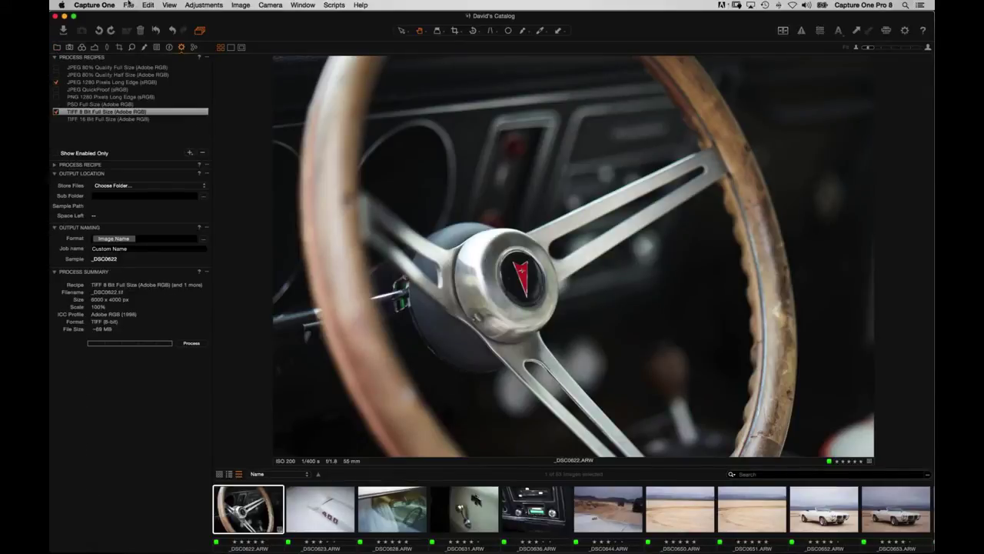
pyautogui.click(128, 4)
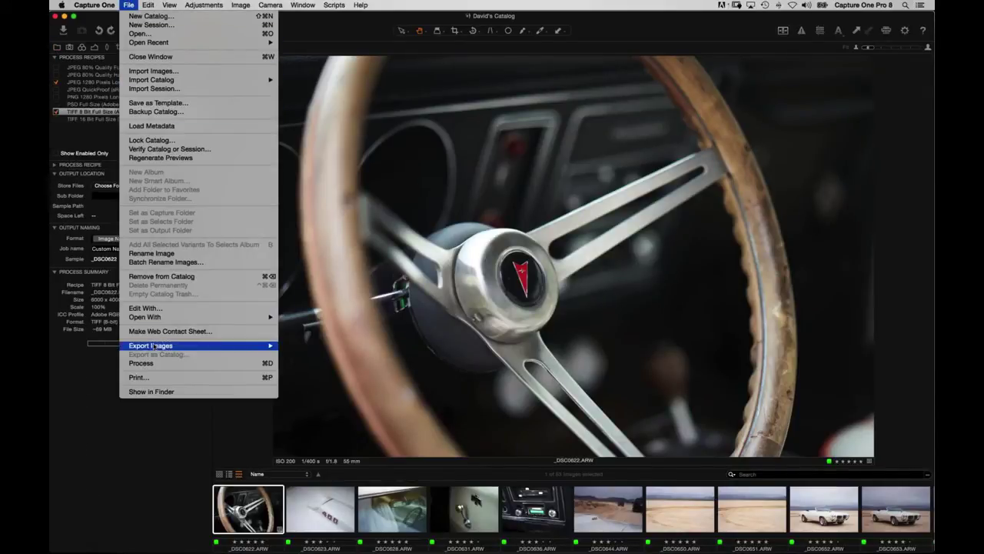
pyautogui.moveTo(157, 347)
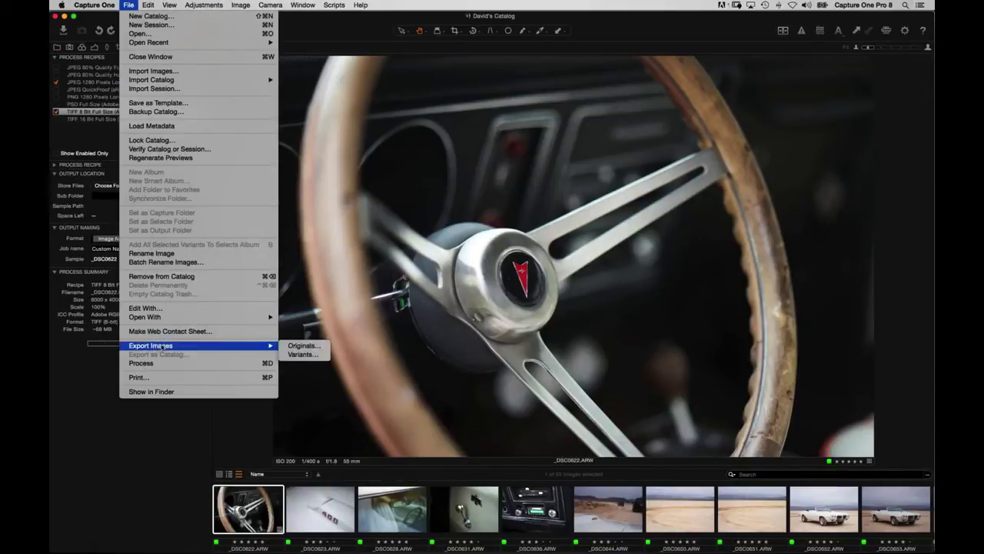
pyautogui.click(330, 356)
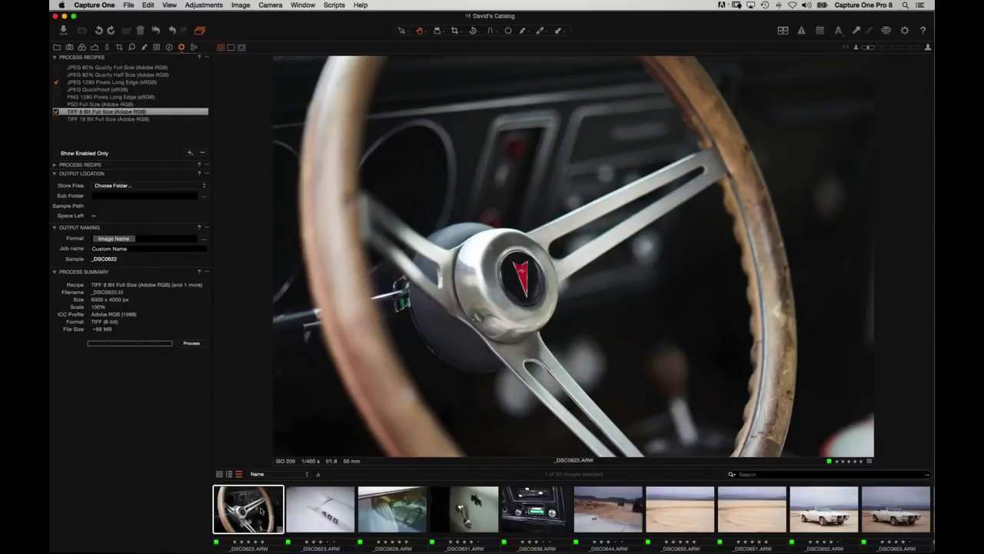
pyautogui.rightClick(253, 509)
pyautogui.moveTo(349, 323)
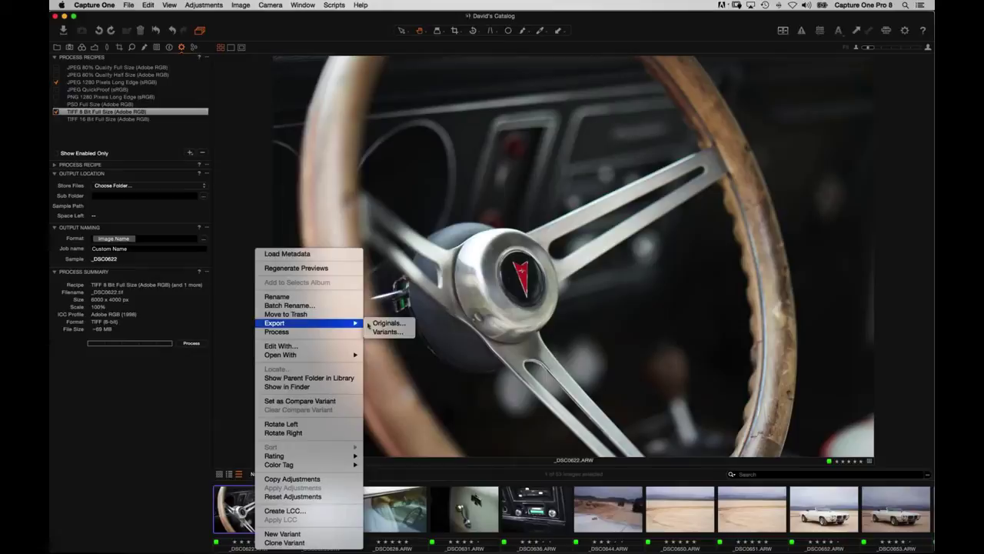
pyautogui.click(400, 332)
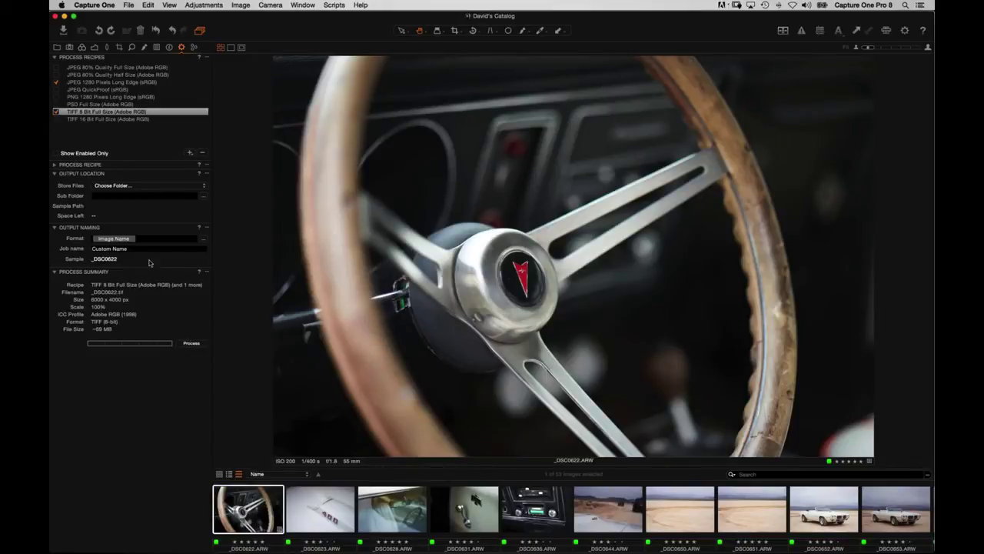
# - Expand the process recipe settings and add a new process recipe named JPEG 2048 Wide
pyautogui.click(80, 165)
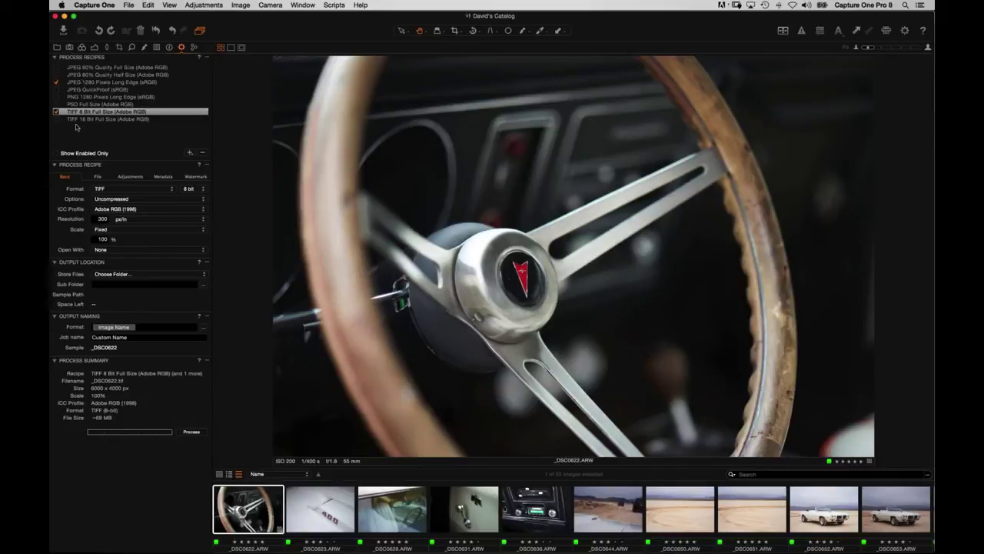
pyautogui.click(191, 156)
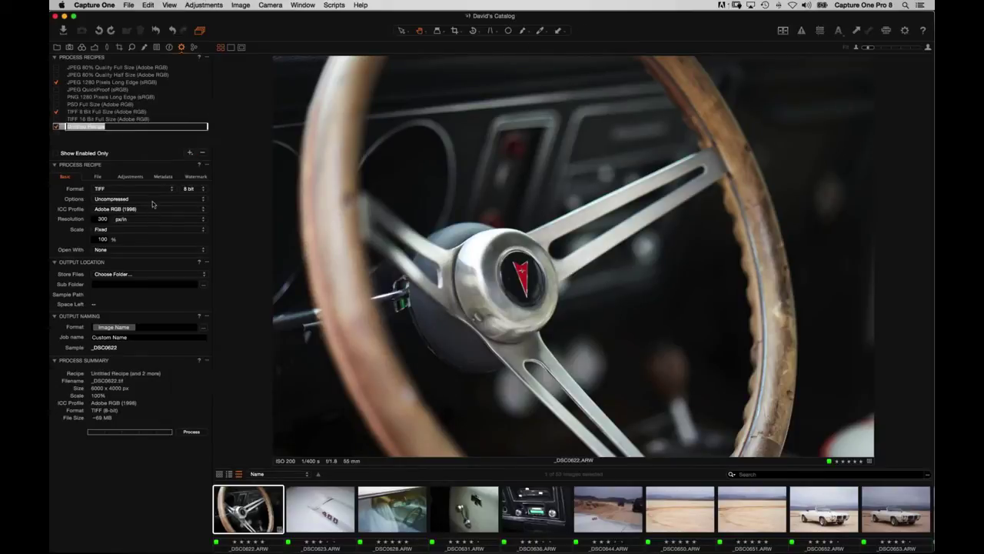
pyautogui.write('Jp')
pyautogui.write('Wide')
# - Set the JPEG 2048 Wide recipe to JPEG format, quality 89 and the sRGB Color Space Profile
pyautogui.click(101, 188)
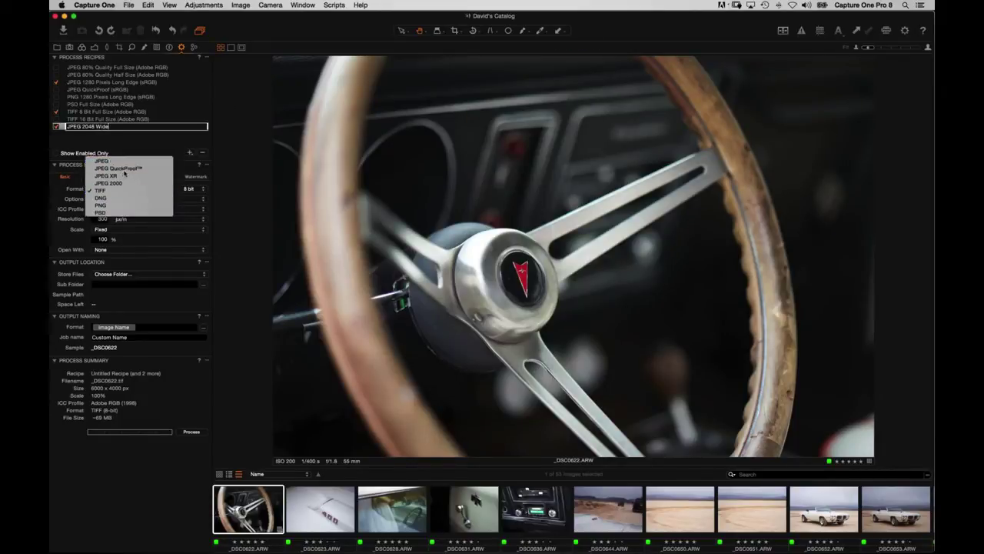
pyautogui.click(101, 157)
pyautogui.moveTo(183, 198); pyautogui.dragTo(171, 202)
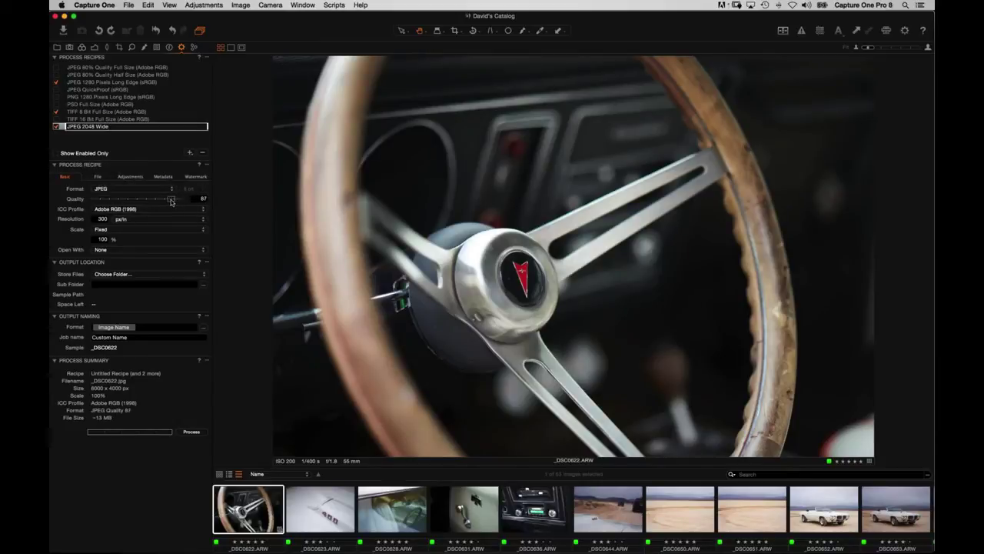
pyautogui.click(131, 210)
pyautogui.click(132, 232)
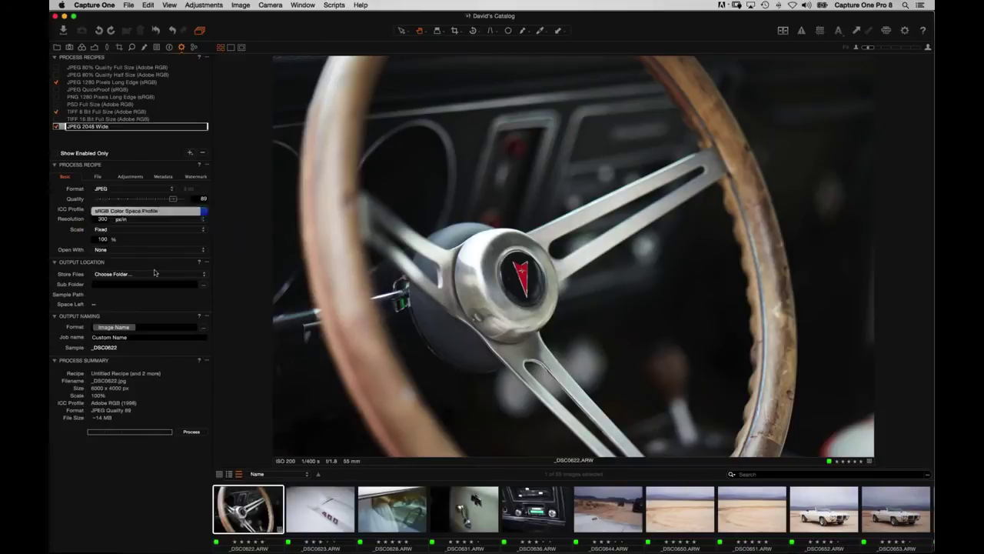
# - Scale the JPEG 2048 Wide recipe's output by width, to 2048 px
pyautogui.click(113, 232)
pyautogui.click(113, 238)
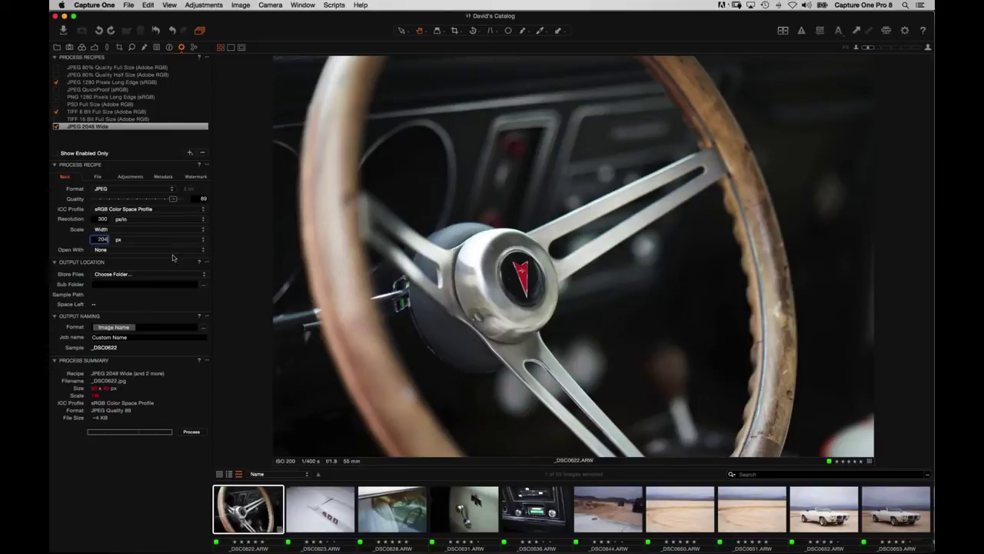
pyautogui.write('2048')
pyautogui.press('Tab')
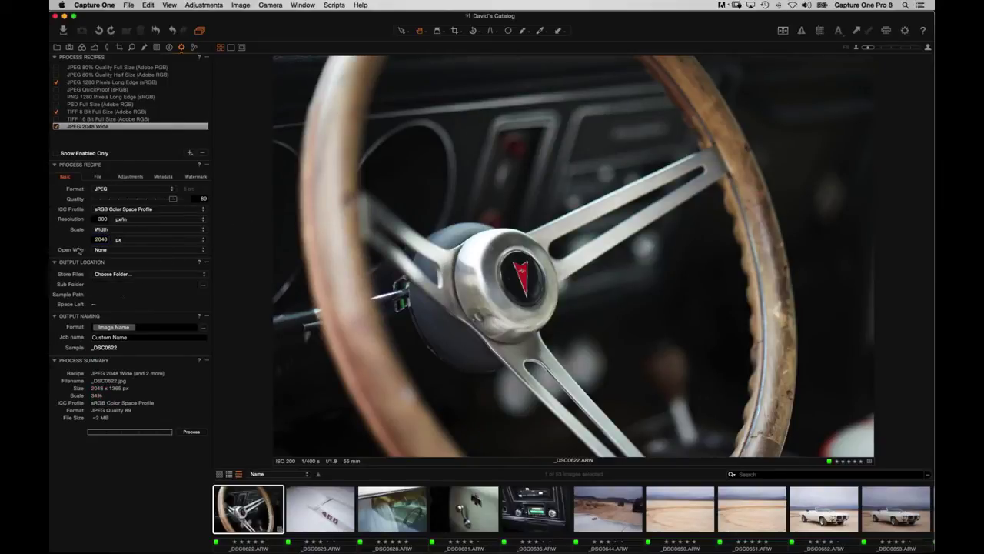
# - Review the JPEG 2048 Wide recipe's file, adjustment, metadata and watermark settings, and return to its basic settings
pyautogui.click(97, 176)
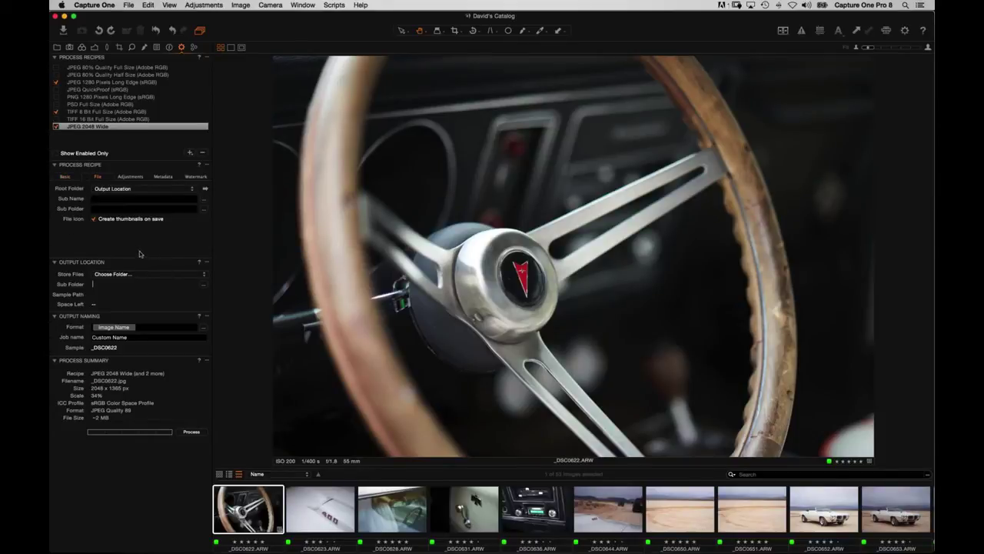
pyautogui.click(133, 179)
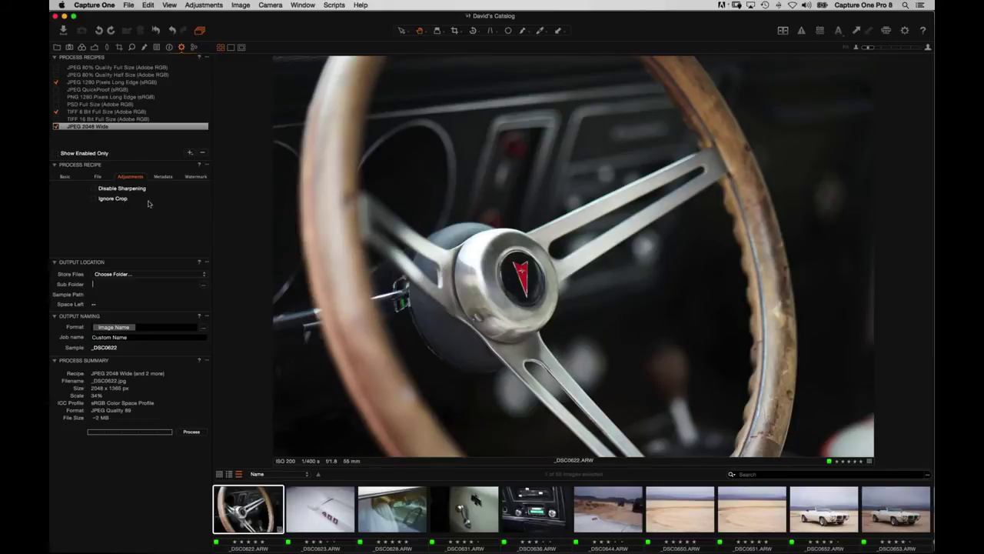
pyautogui.click(163, 177)
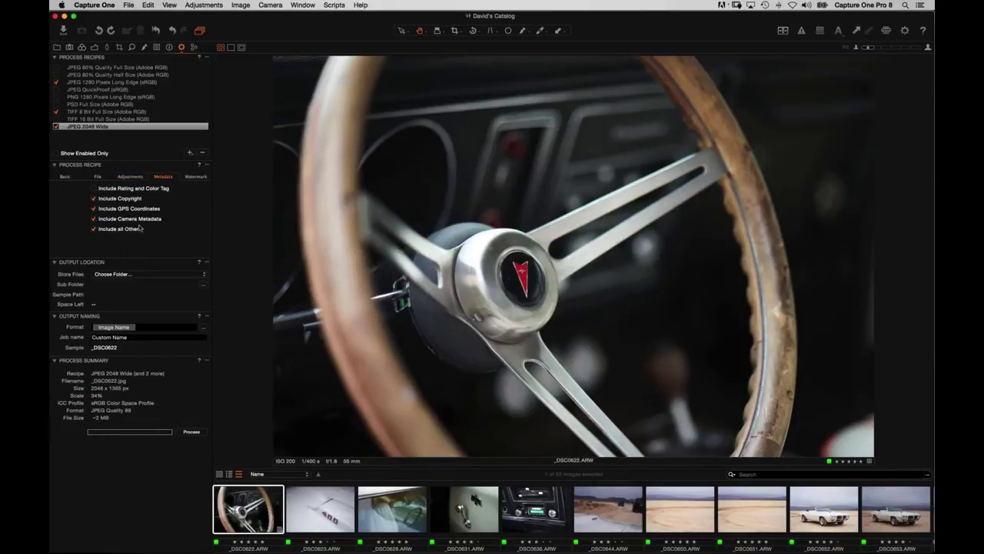
pyautogui.click(197, 177)
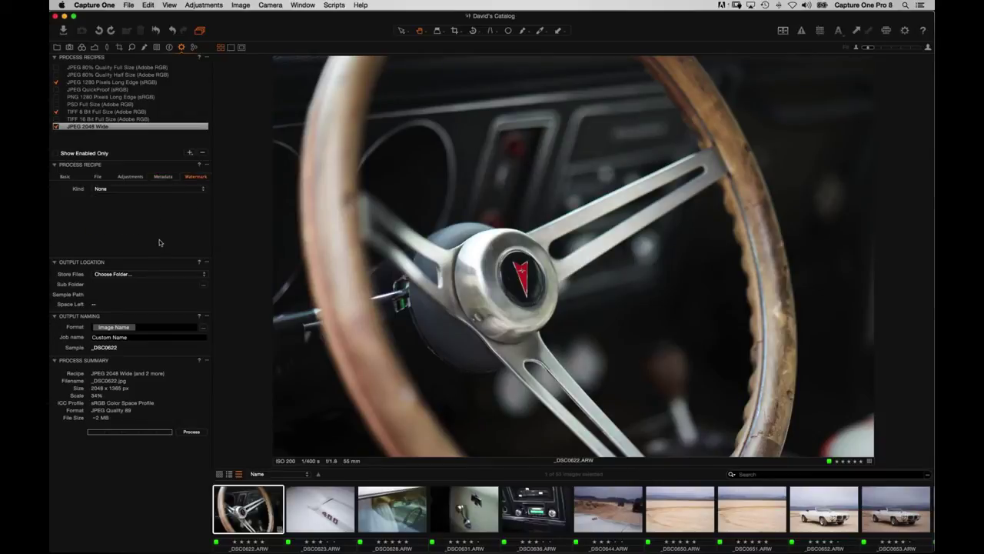
pyautogui.click(65, 177)
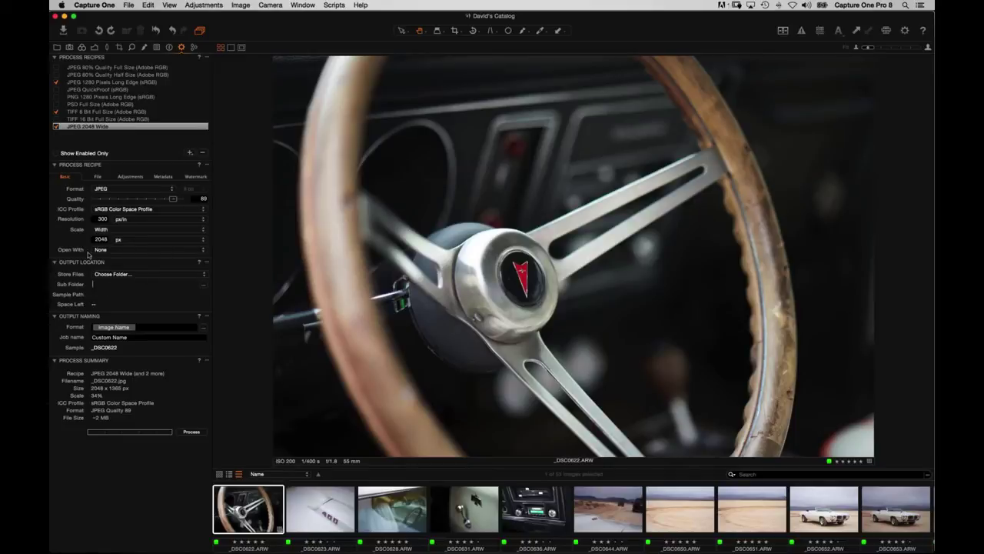
# - Check the root folder choices for the JPEG 2048 Wide recipe, keeping Output Location
pyautogui.click(97, 177)
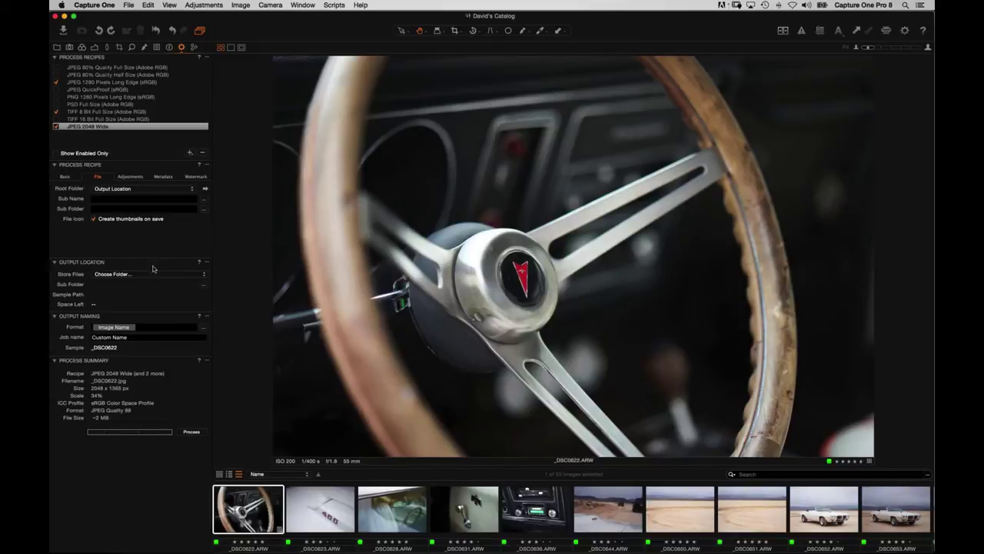
pyautogui.click(110, 282)
pyautogui.click(131, 190)
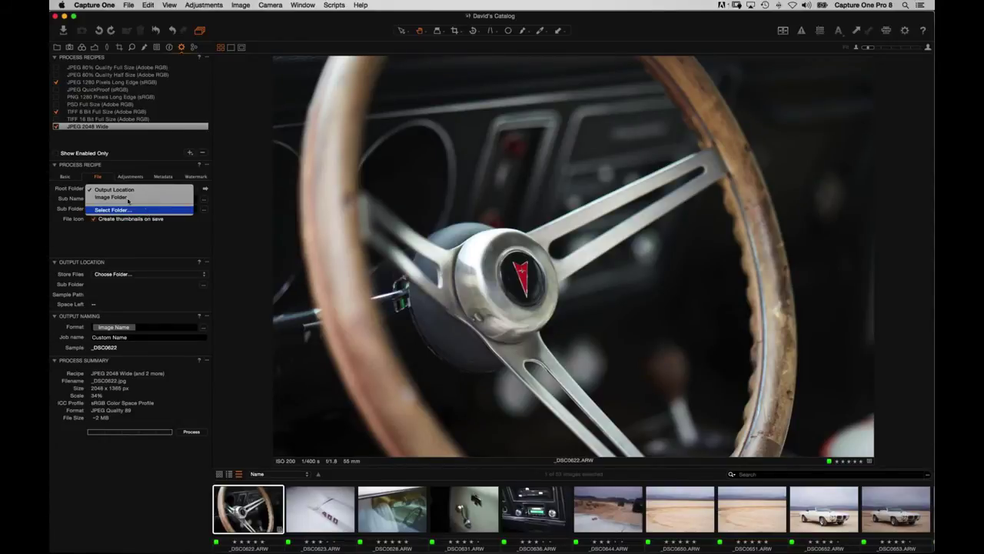
pyautogui.click(86, 192)
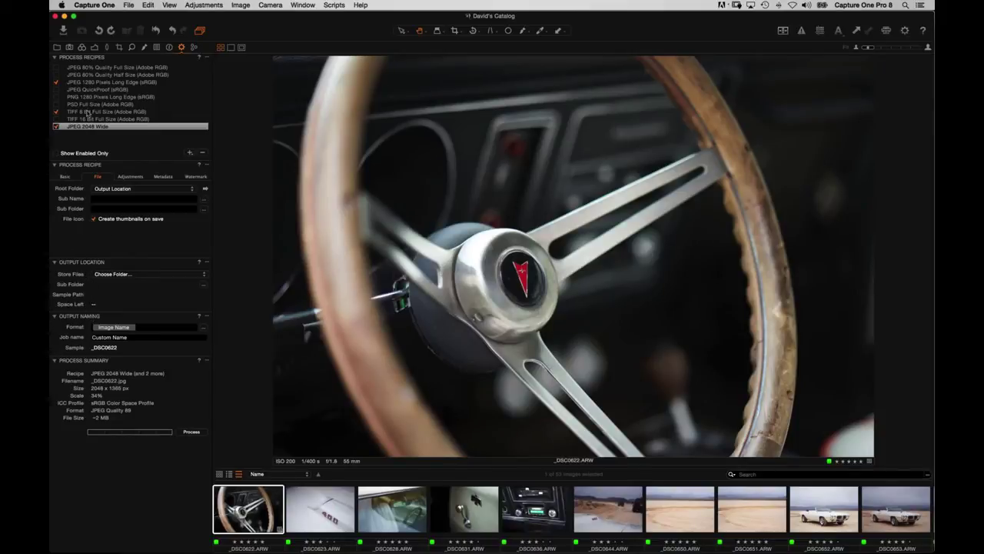
# - Disable the JPEG 1280 Pixels Long Edge recipe and show the basic settings of the JPEG 2048 Wide recipe
pyautogui.click(56, 82)
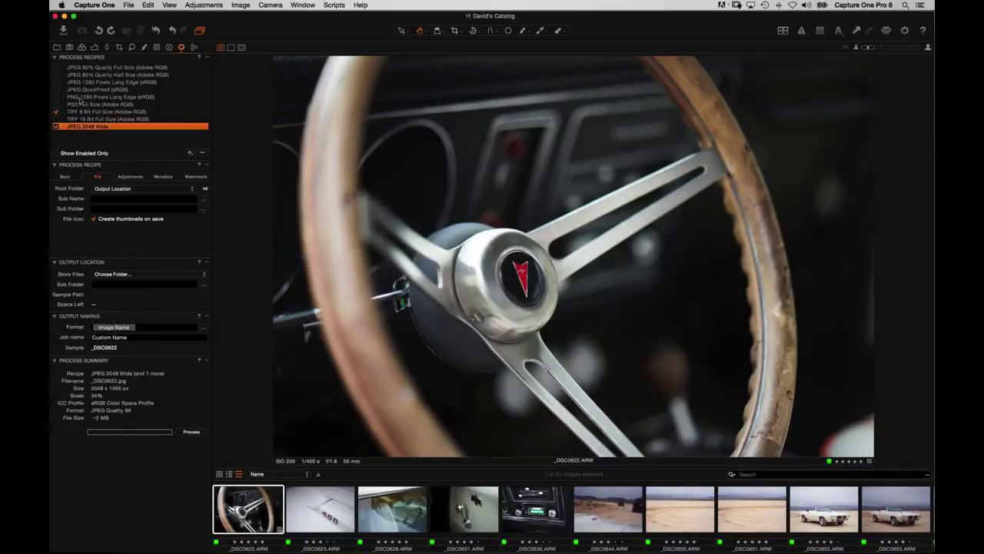
pyautogui.click(83, 112)
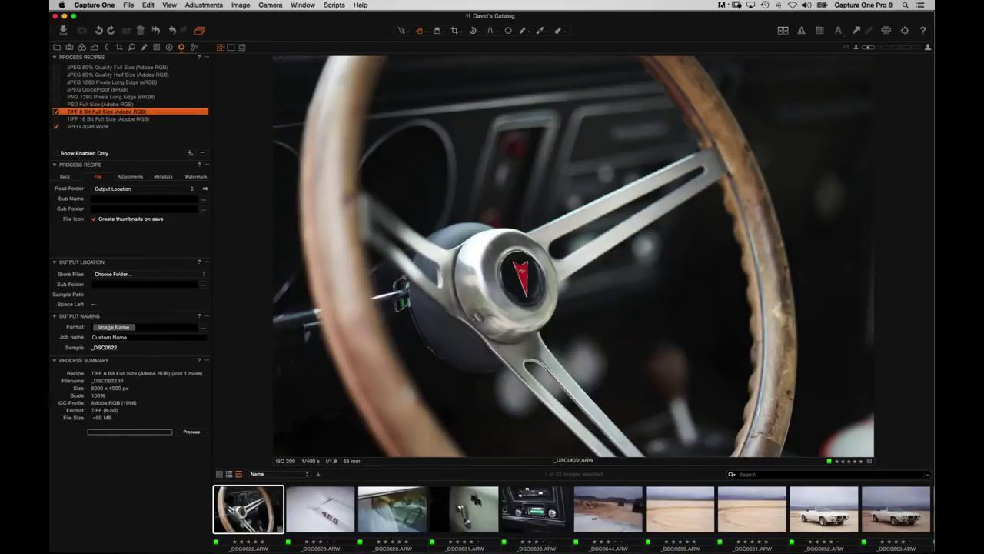
pyautogui.click(85, 127)
pyautogui.click(65, 177)
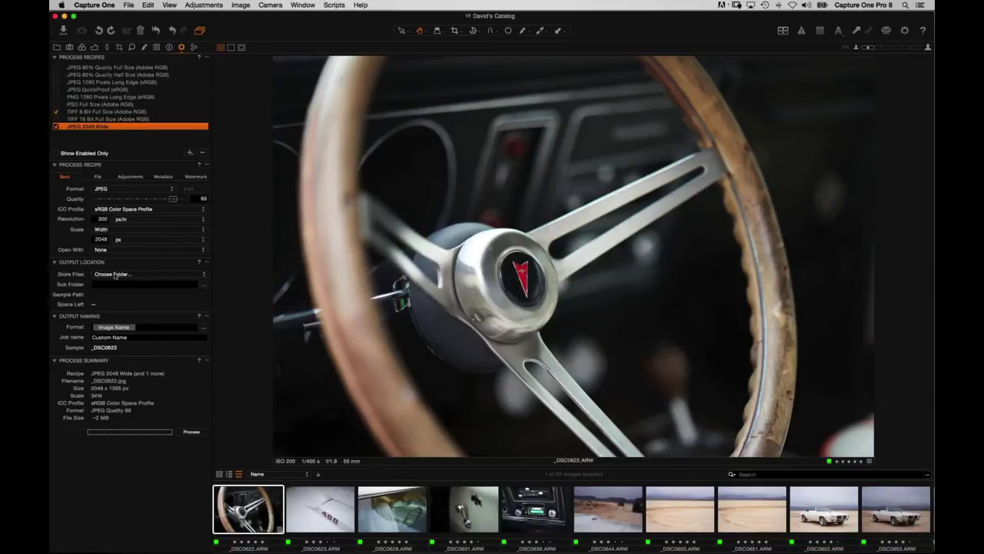
# - Create a folder named Exprots inside Webinar Wednesday's Road Trip USA folder and choose it as the output location
pyautogui.click(115, 275)
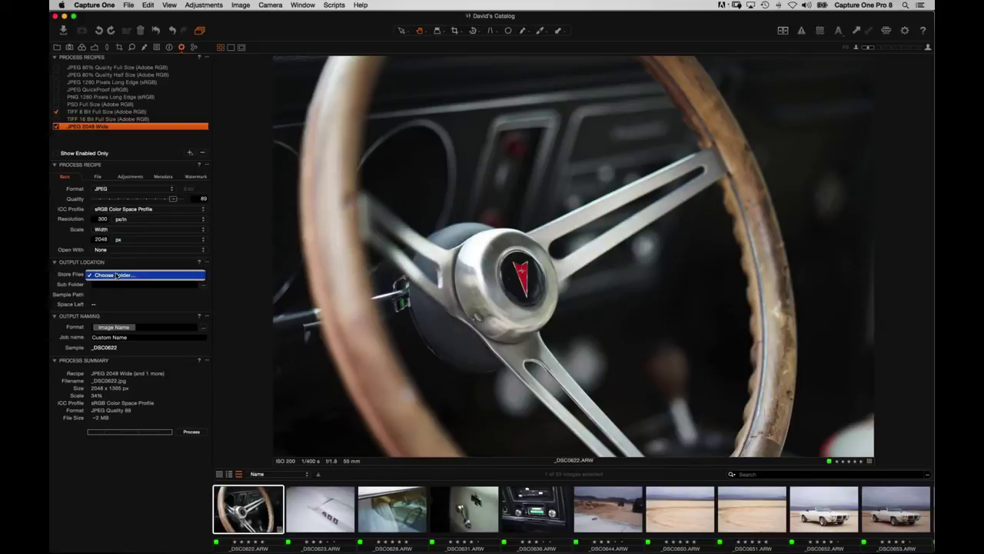
pyautogui.click(120, 275)
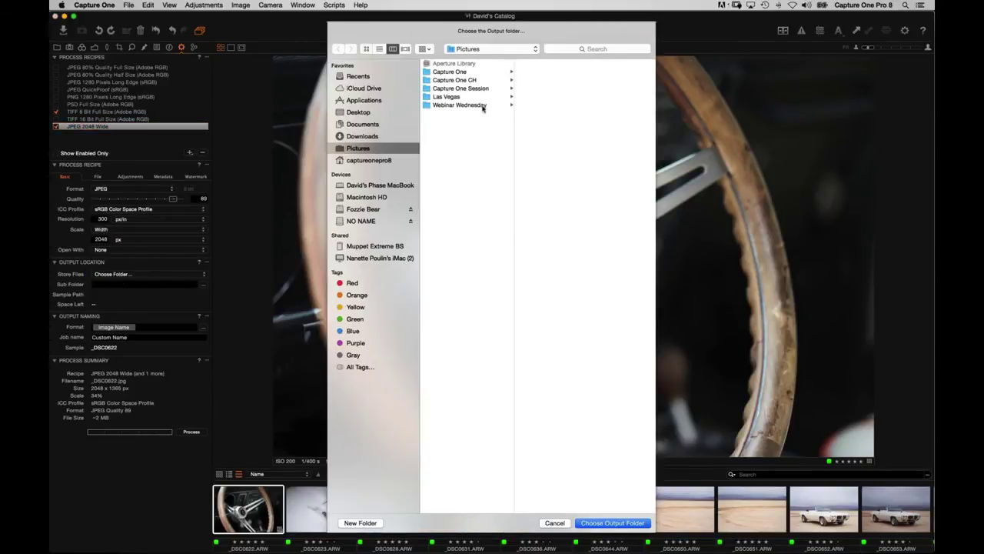
pyautogui.click(483, 105)
pyautogui.click(557, 64)
pyautogui.click(600, 65)
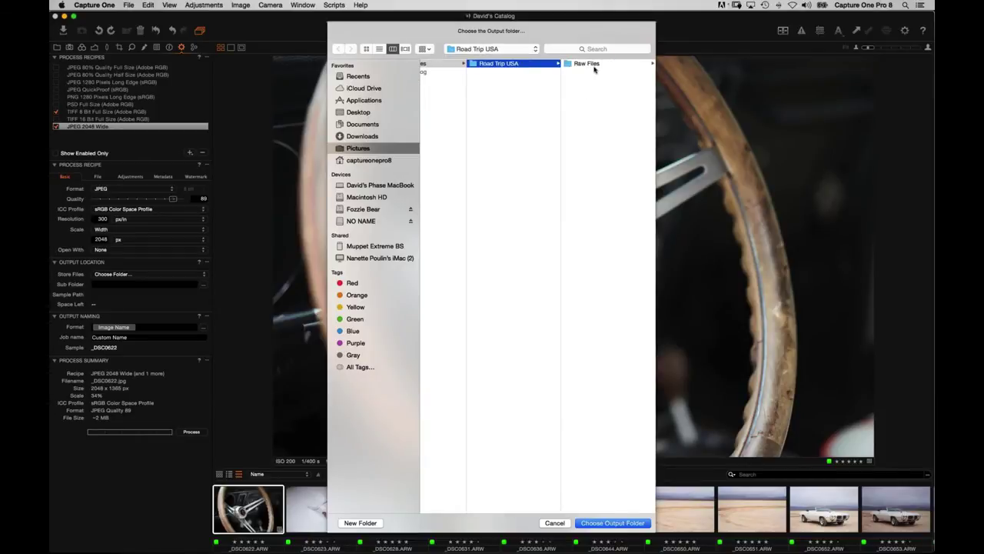
pyautogui.click(378, 522)
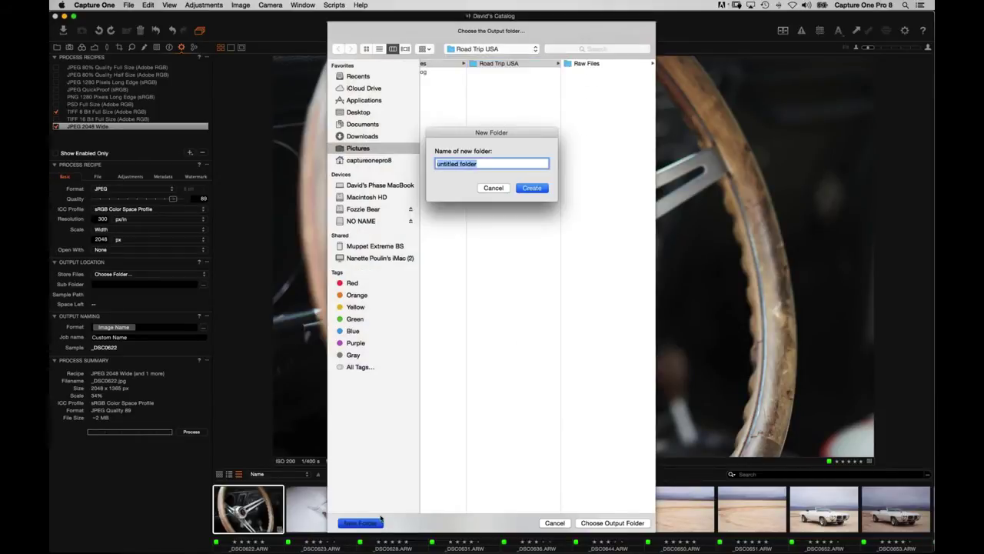
pyautogui.write('Exprots')
pyautogui.press('Return')
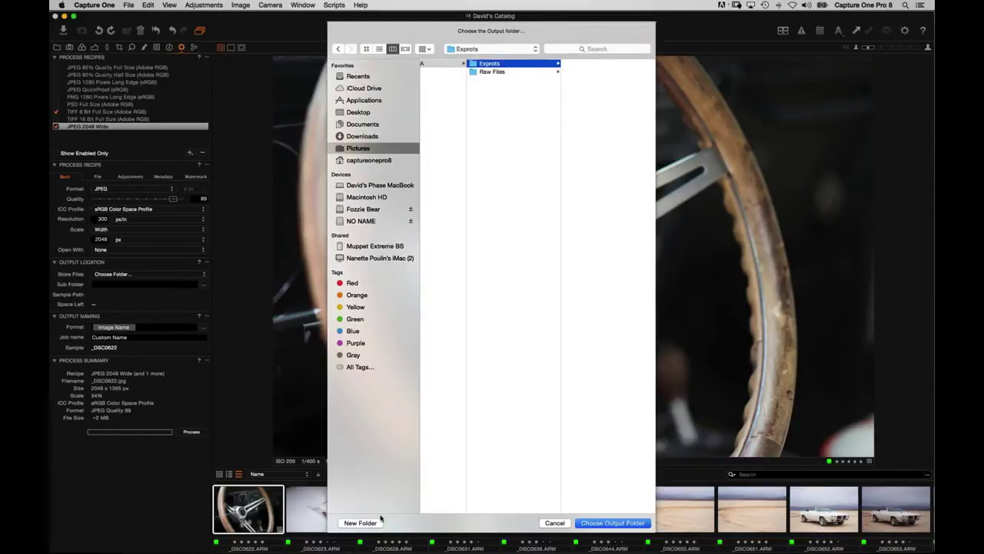
pyautogui.click(619, 524)
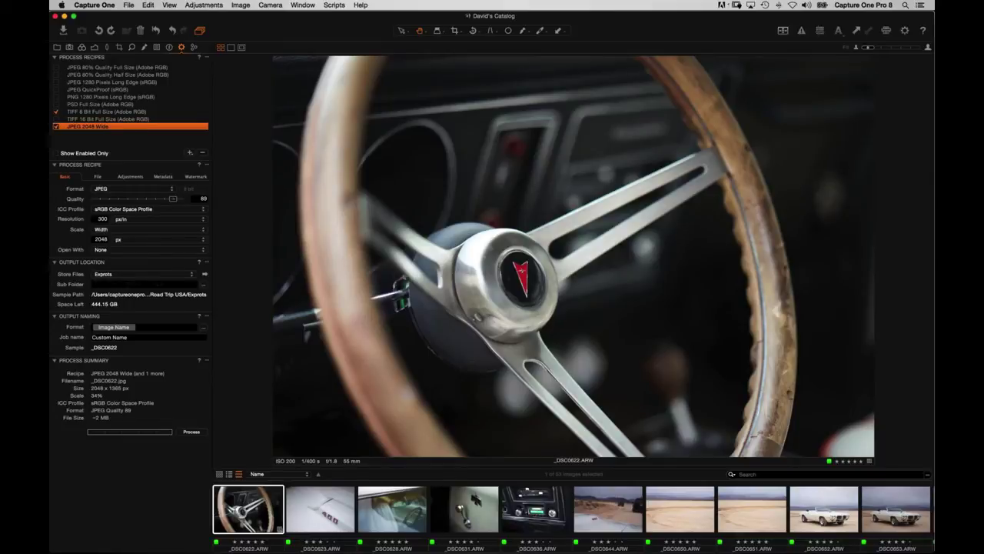
# - Add an Image Date token in dd-MM-yy format to the output sub folder naming
pyautogui.click(204, 286)
pyautogui.click(204, 285)
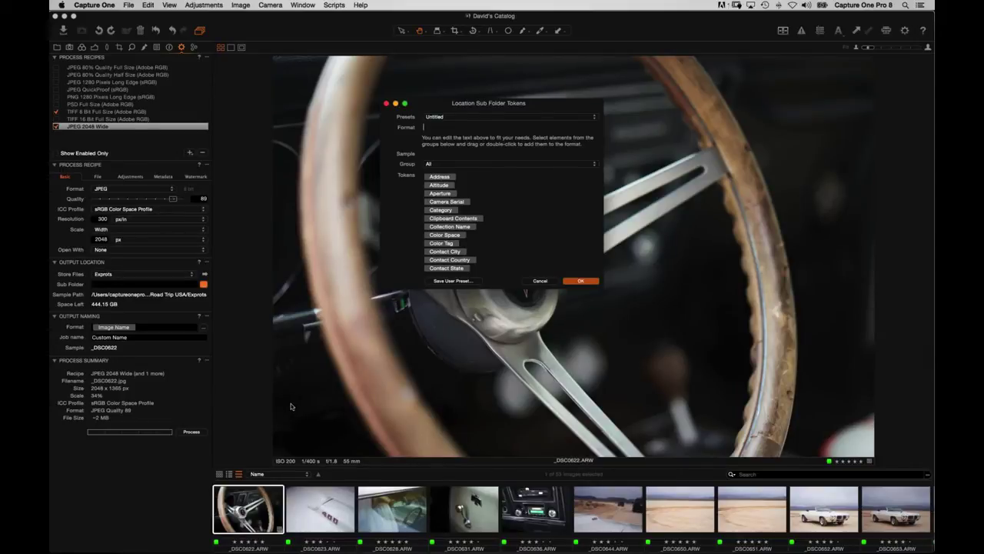
pyautogui.click(473, 163)
pyautogui.click(473, 189)
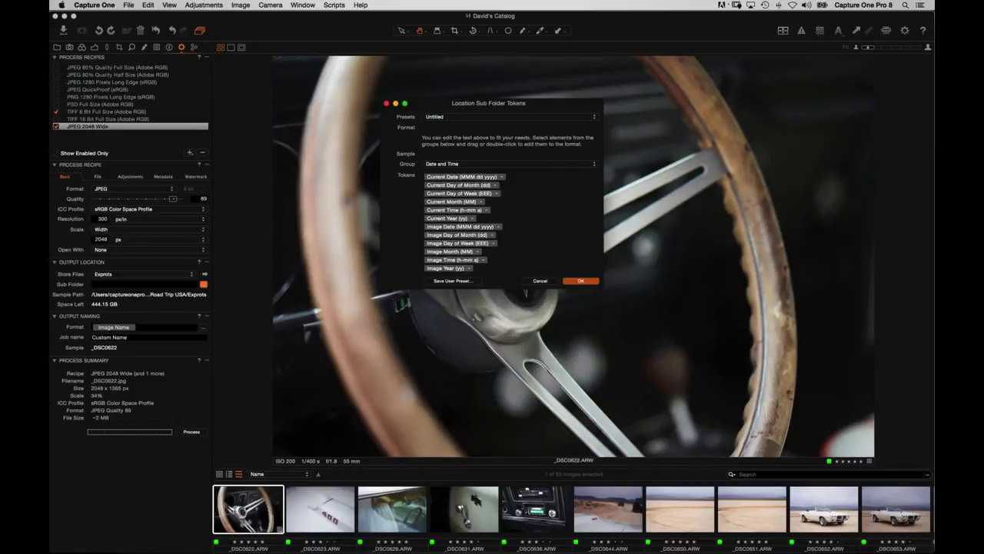
pyautogui.moveTo(459, 226); pyautogui.dragTo(477, 137)
pyautogui.click(497, 126)
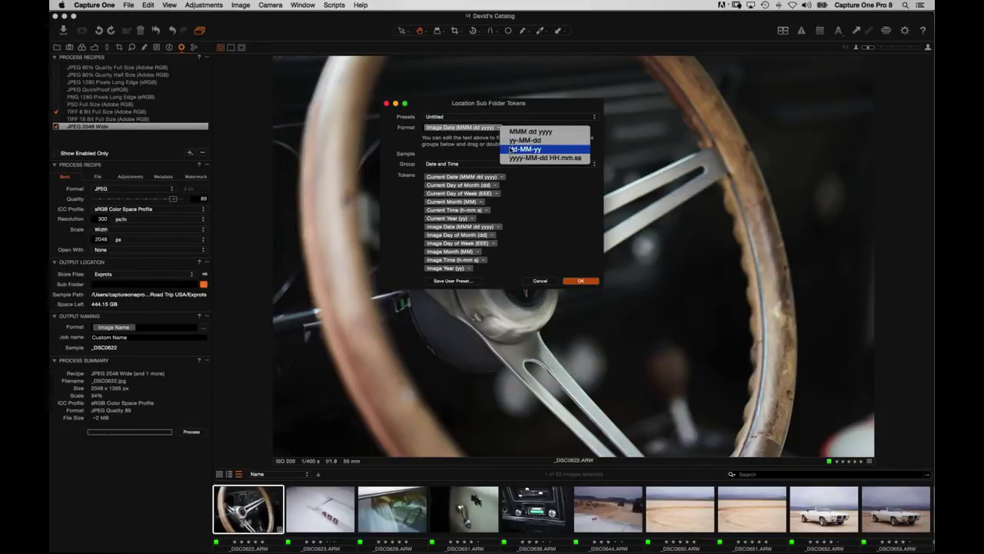
pyautogui.click(512, 149)
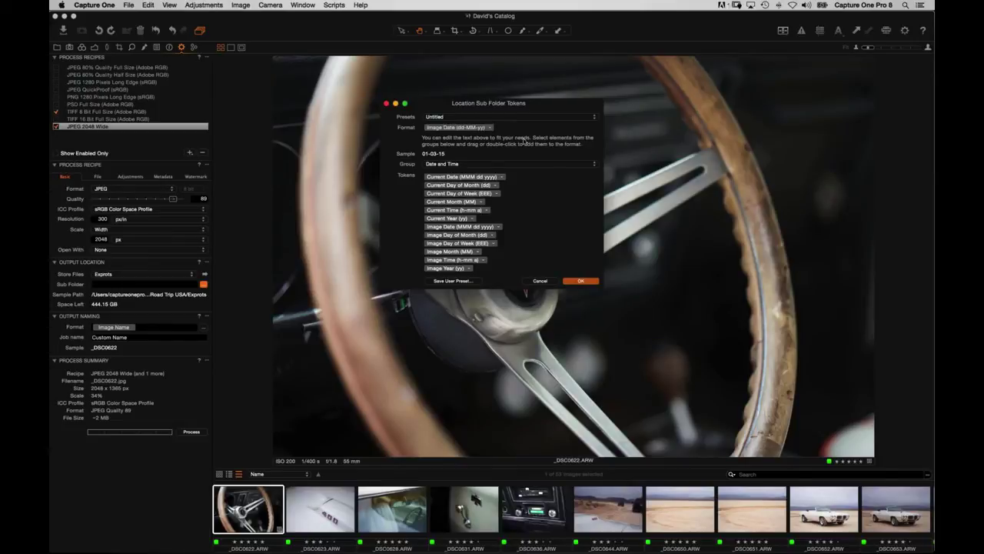
# - Add a slash and the Recipe Name token to the sub folder format, and check the Exprots folder in Finder
pyautogui.write('/')
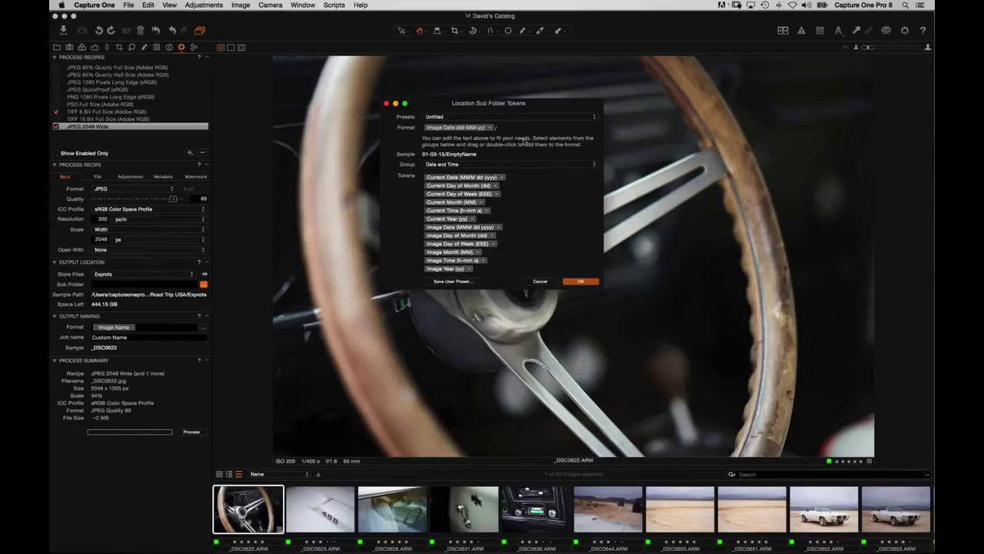
pyautogui.click(471, 164)
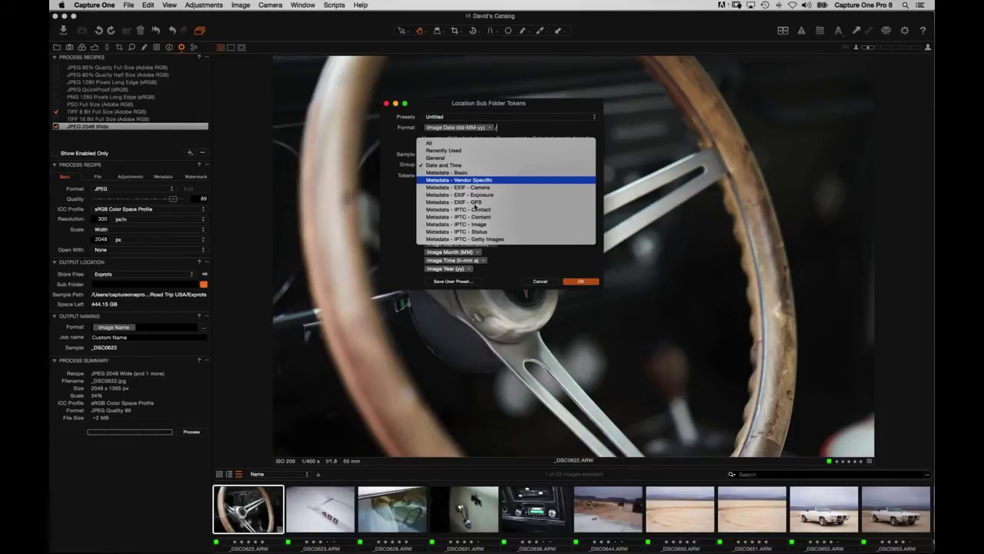
pyautogui.click(477, 157)
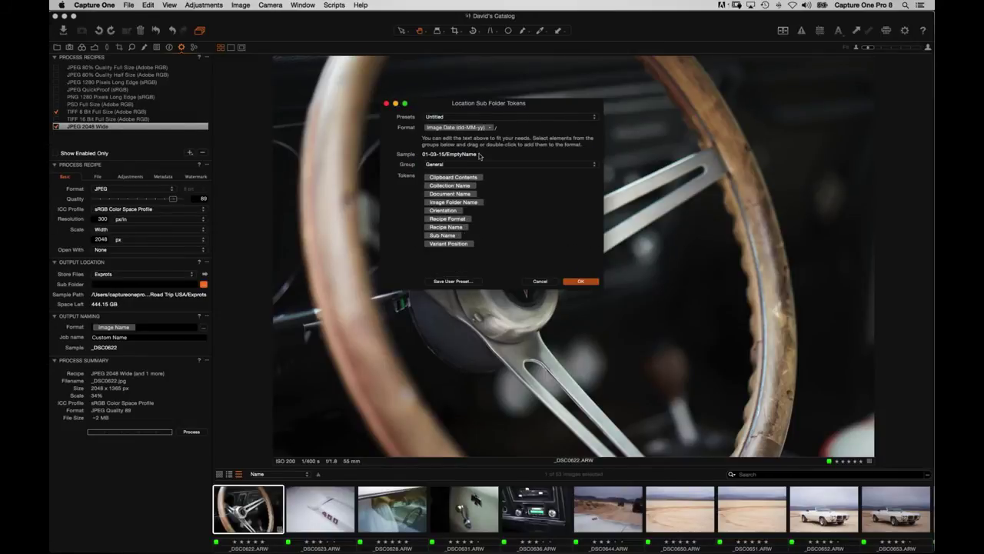
pyautogui.moveTo(449, 227); pyautogui.dragTo(527, 129)
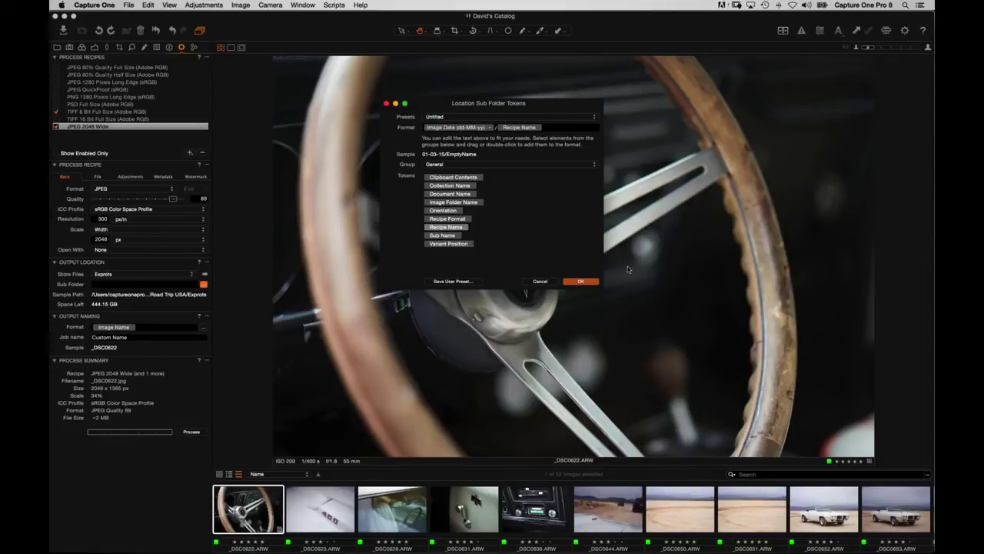
pyautogui.click(582, 281)
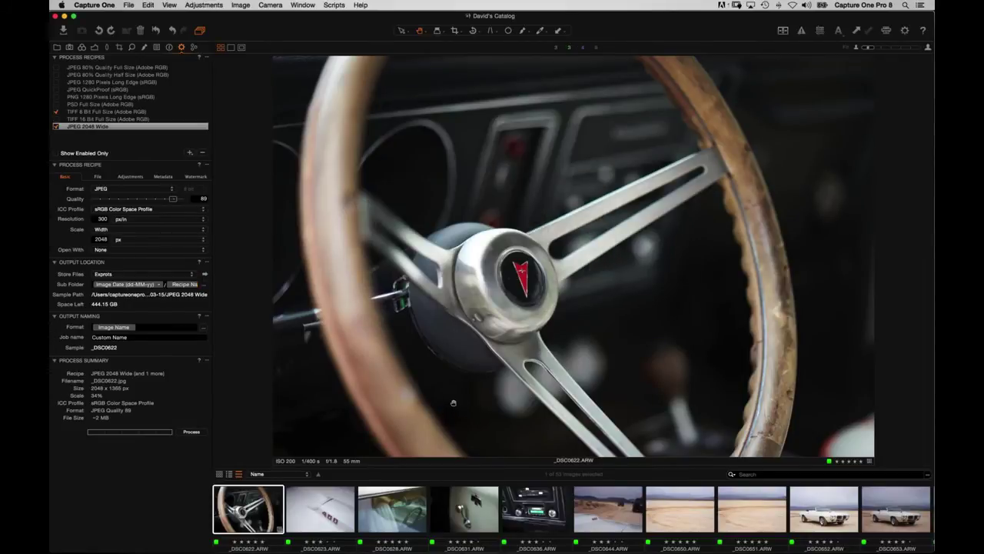
pyautogui.click(205, 274)
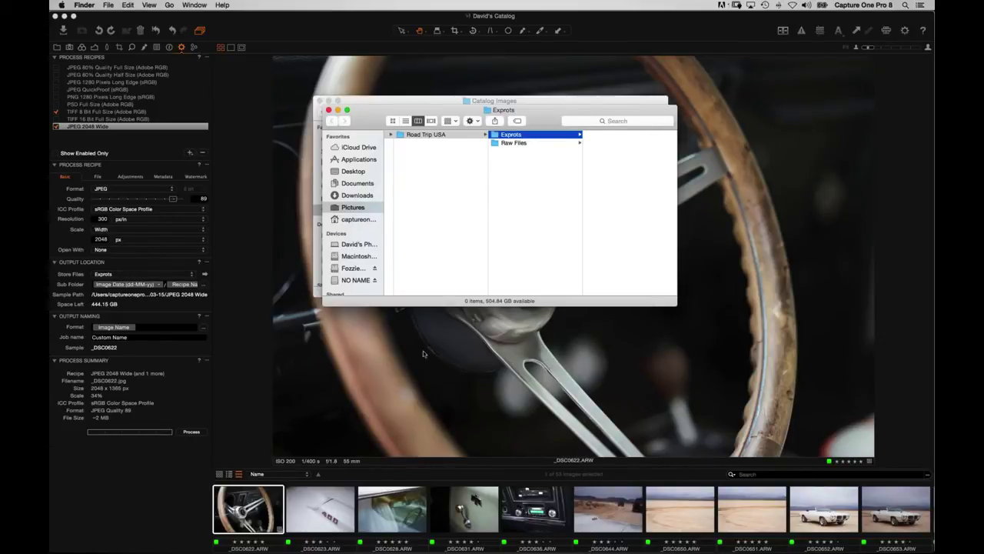
pyautogui.click(240, 271)
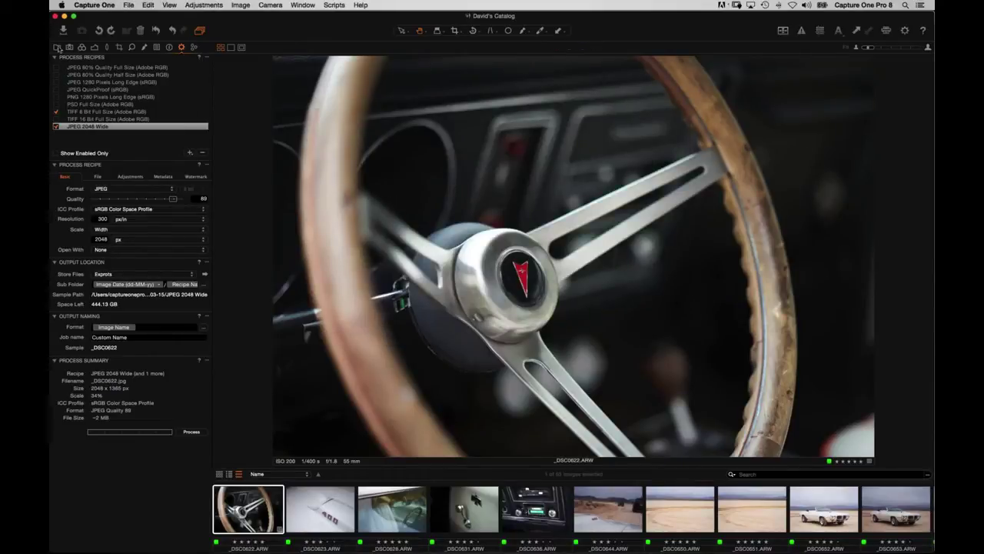
# - Show the USA Road Trip project's All Images as a grid of small thumbnails with nothing selected
pyautogui.click(58, 47)
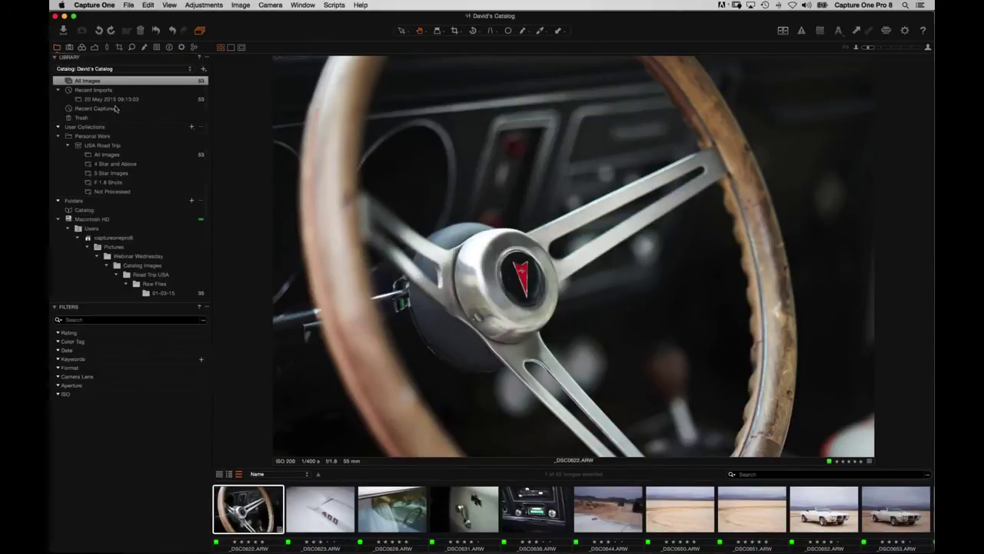
pyautogui.click(109, 156)
pyautogui.press('alt+super+v')
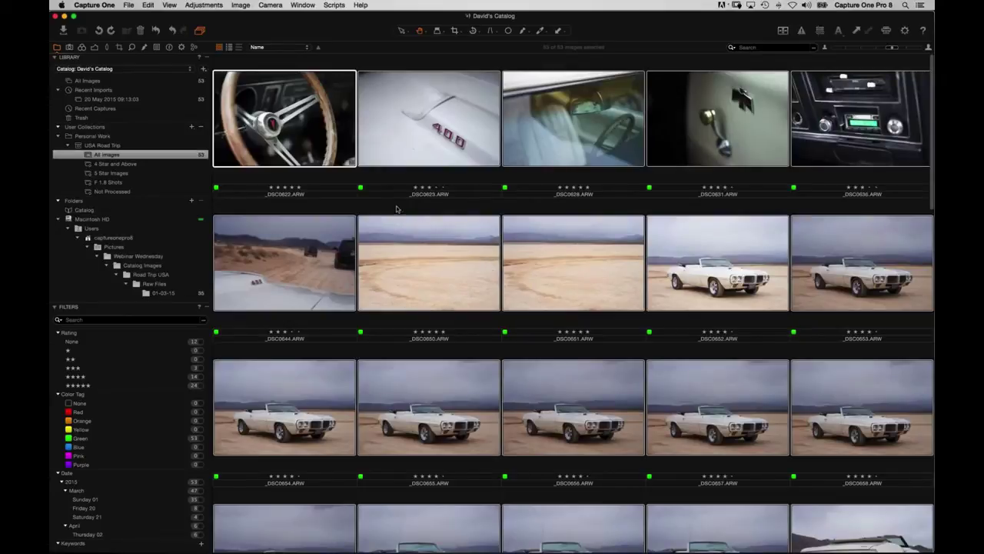
pyautogui.press('super+d')
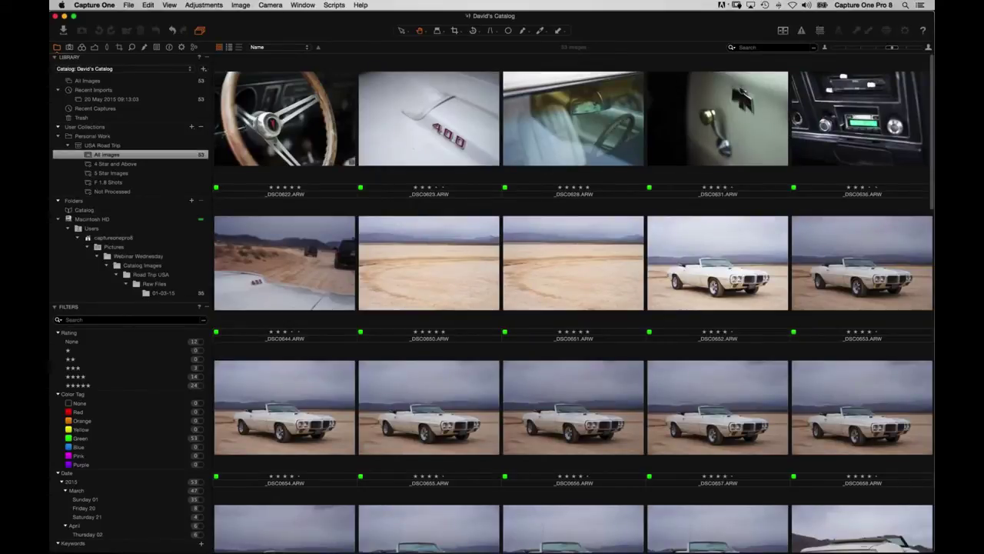
pyautogui.click(849, 48)
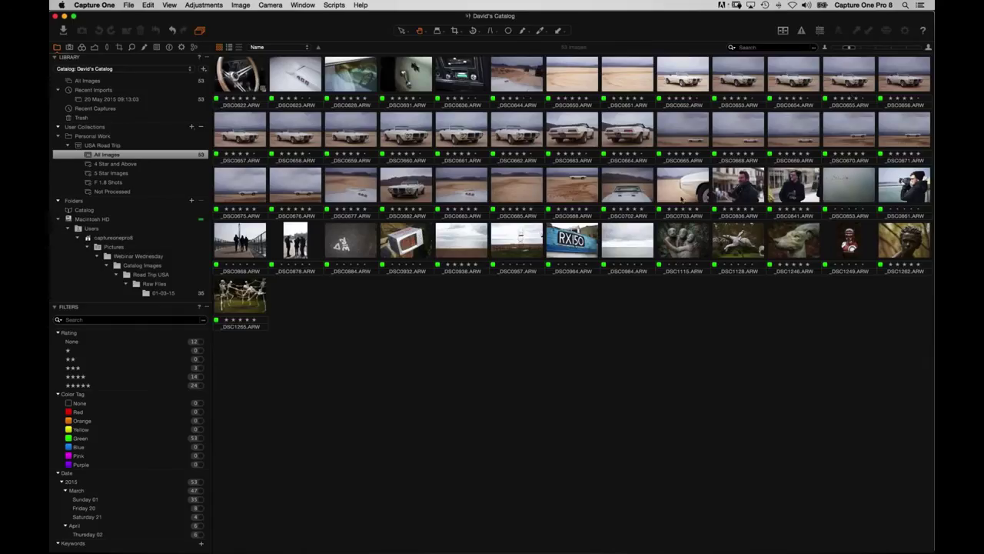
# - Select _DSC0622, _DSC0623, _DSC0628, _DSC0631, _DSC0836, _DSC0841, _DSC1128 and _DSC1246, and process them with the enabled recipes
pyautogui.click(257, 80)
pyautogui.keyDown('super'); pyautogui.click(353, 77); pyautogui.keyUp('super')
pyautogui.keyDown('super'); pyautogui.click(409, 98); pyautogui.keyUp('super')
pyautogui.keyDown('super'); pyautogui.click(738, 184); pyautogui.keyUp('super')
pyautogui.keyDown('super'); pyautogui.click(793, 207); pyautogui.keyUp('super')
pyautogui.keyDown('super'); pyautogui.click(745, 246); pyautogui.keyUp('super')
pyautogui.keyDown('super'); pyautogui.click(784, 248); pyautogui.keyUp('super')
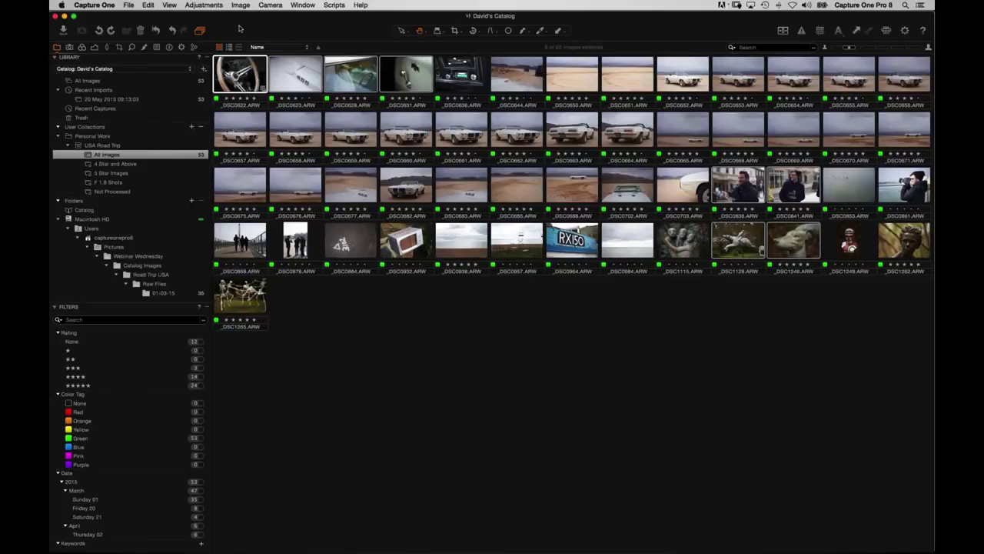
pyautogui.click(182, 48)
pyautogui.click(185, 433)
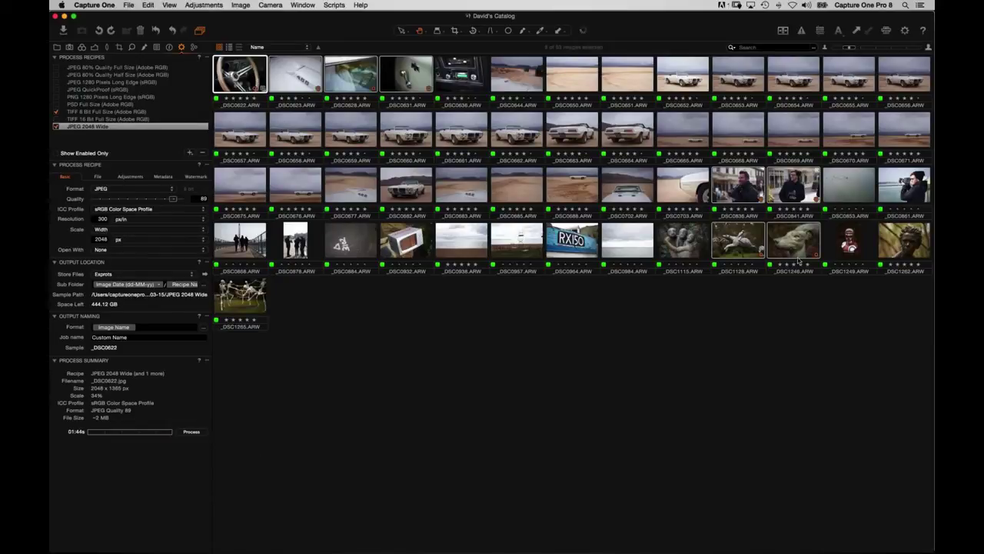
# - Enlarge the thumbnails, and look through the 01-03-15 output folder's JPEG and TIFF subfolders in Finder
pyautogui.click(767, 271)
pyautogui.moveTo(849, 47); pyautogui.dragTo(894, 48)
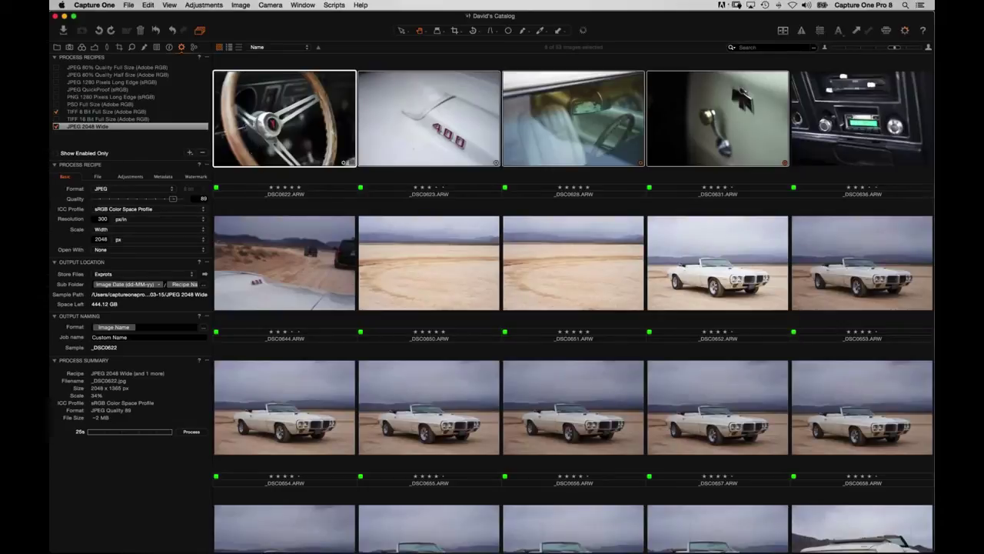
pyautogui.click(205, 274)
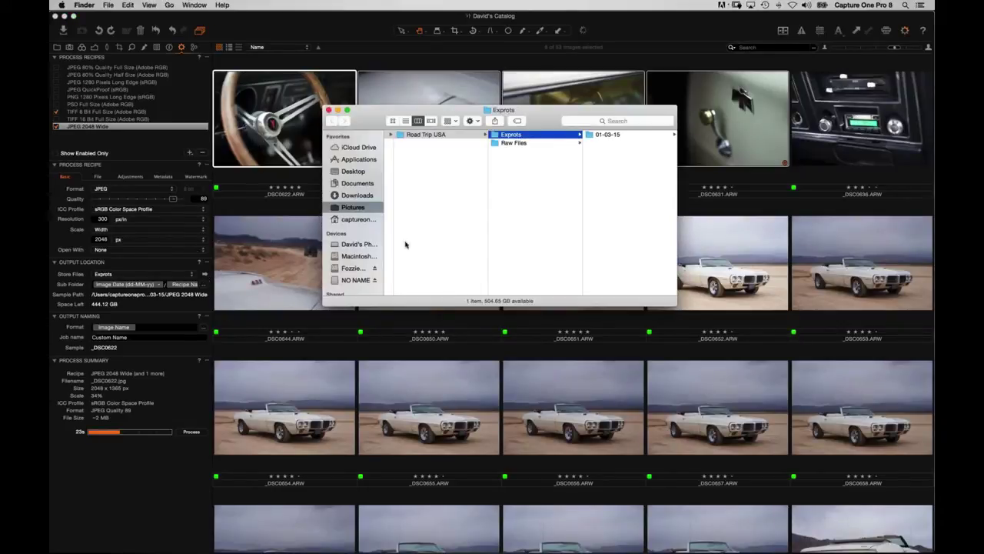
pyautogui.click(595, 137)
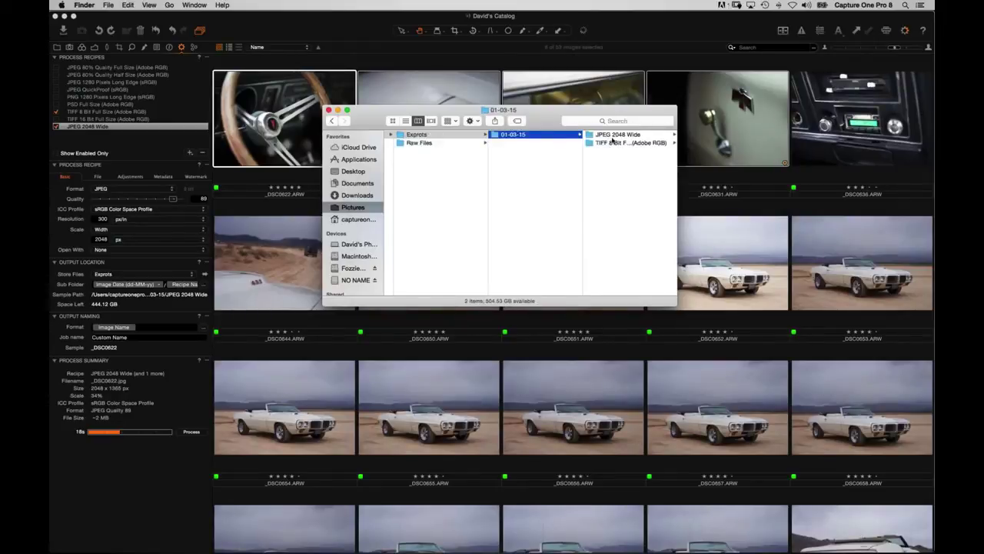
pyautogui.click(610, 136)
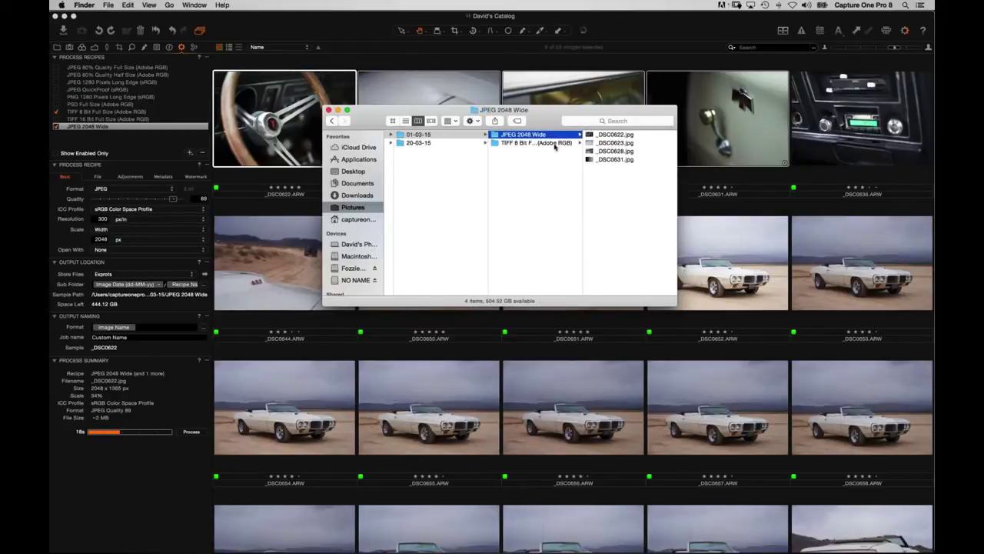
pyautogui.press('Down')
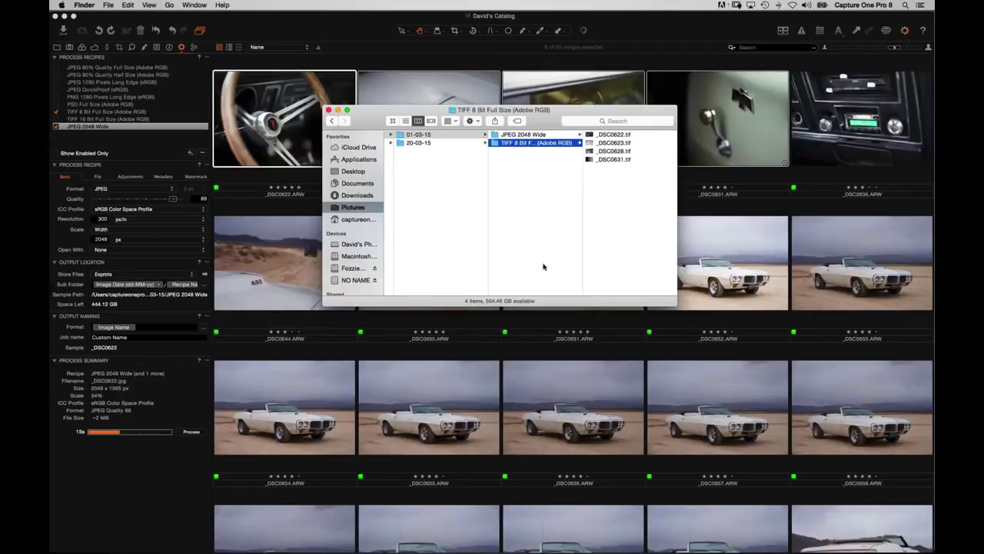
pyautogui.hscroll(-5, 486, 195)
pyautogui.hscroll(-4, 487, 196)
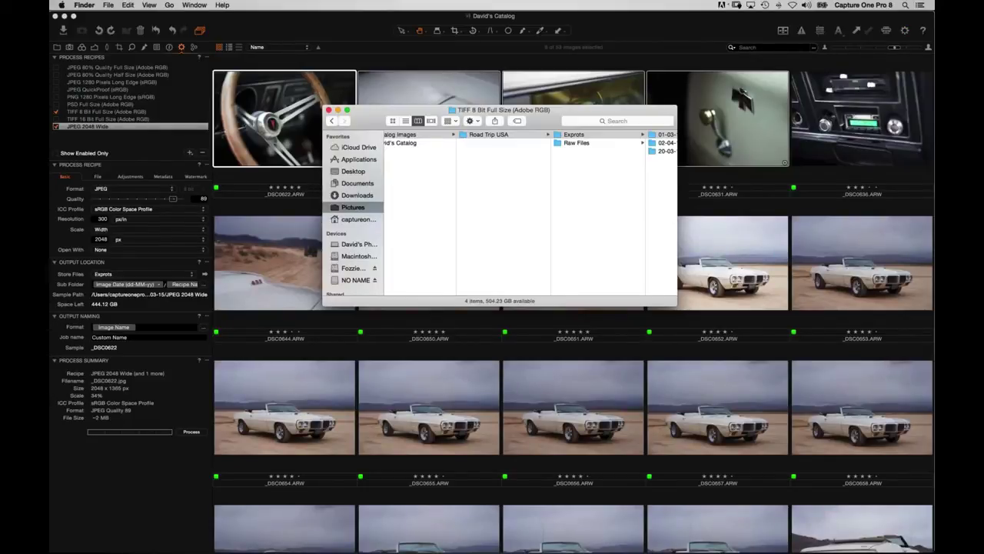
pyautogui.click(286, 15)
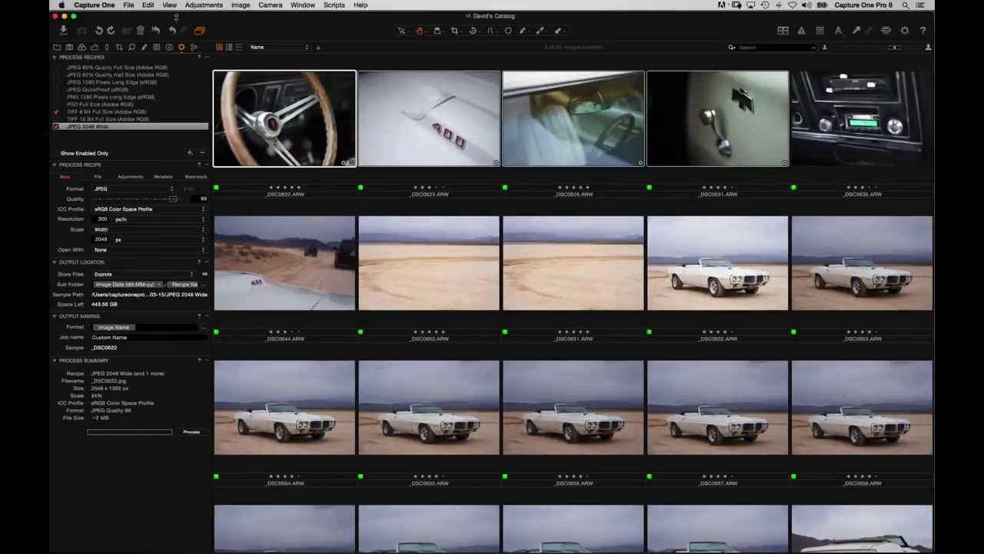
# - Review the General and Image preferences and check the Auto Sync Sidecar XMP choices, keeping None
pyautogui.click(94, 4)
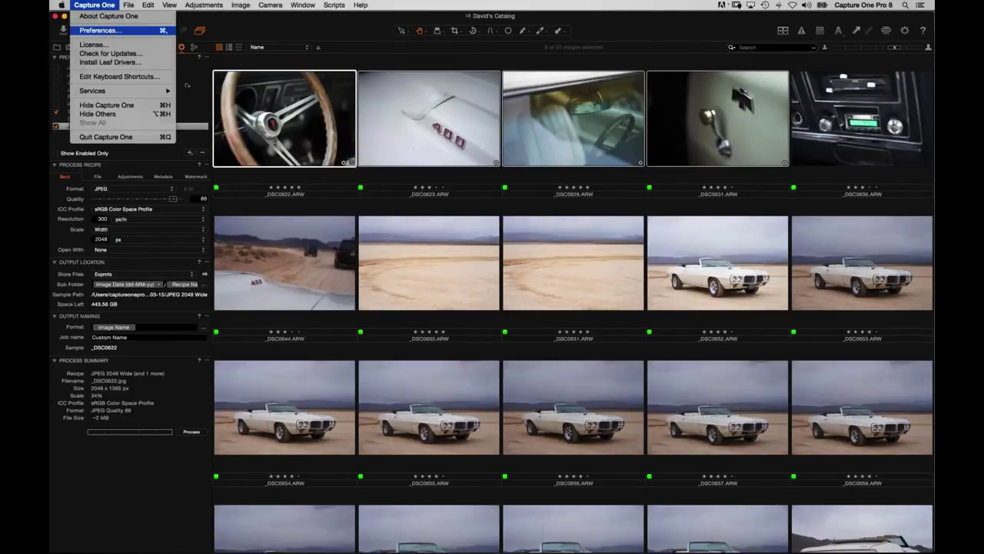
pyautogui.click(100, 30)
pyautogui.click(433, 117)
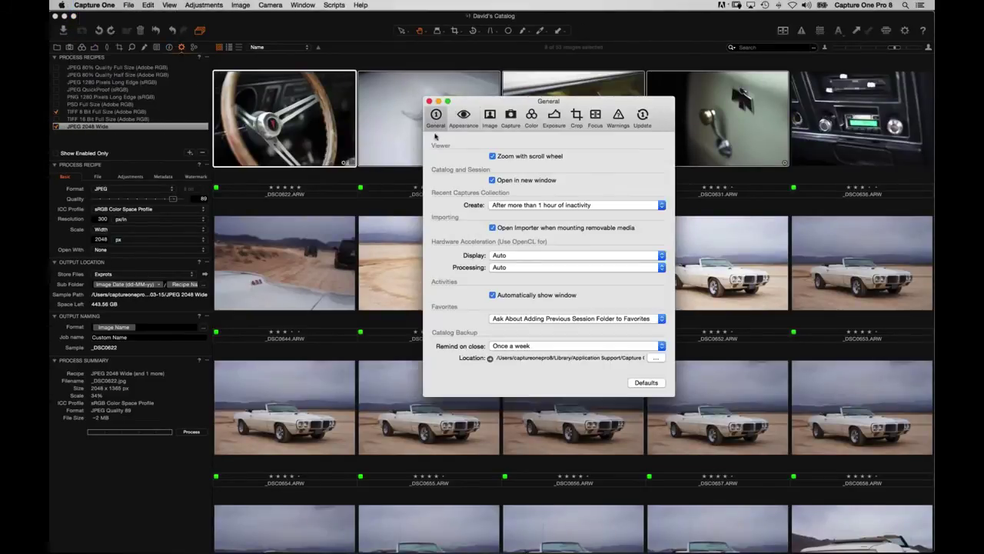
pyautogui.click(490, 118)
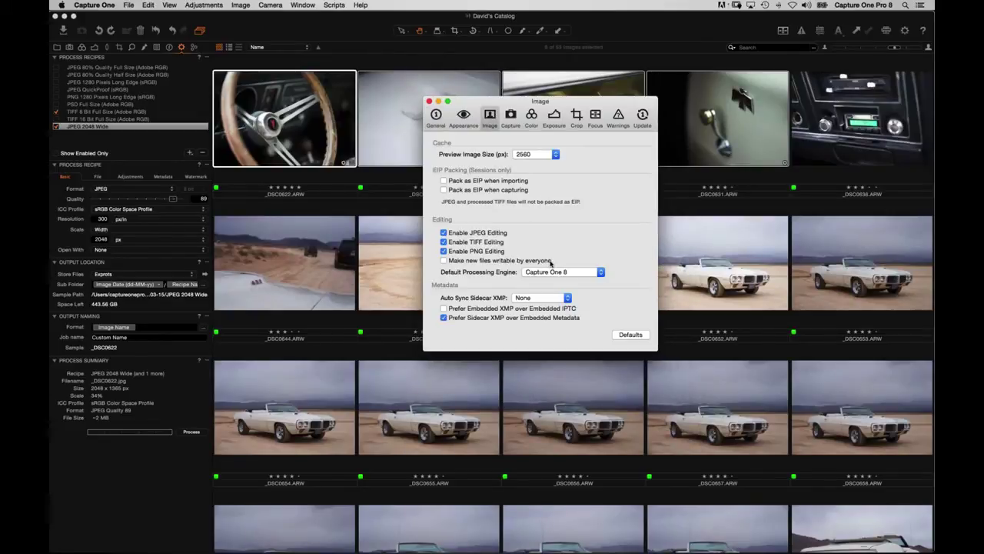
pyautogui.click(533, 298)
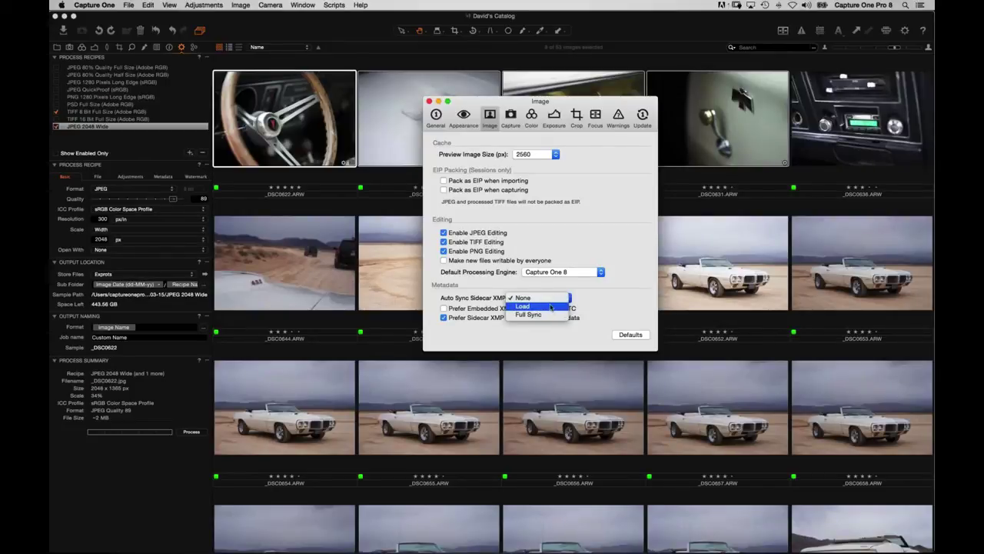
pyautogui.click(550, 284)
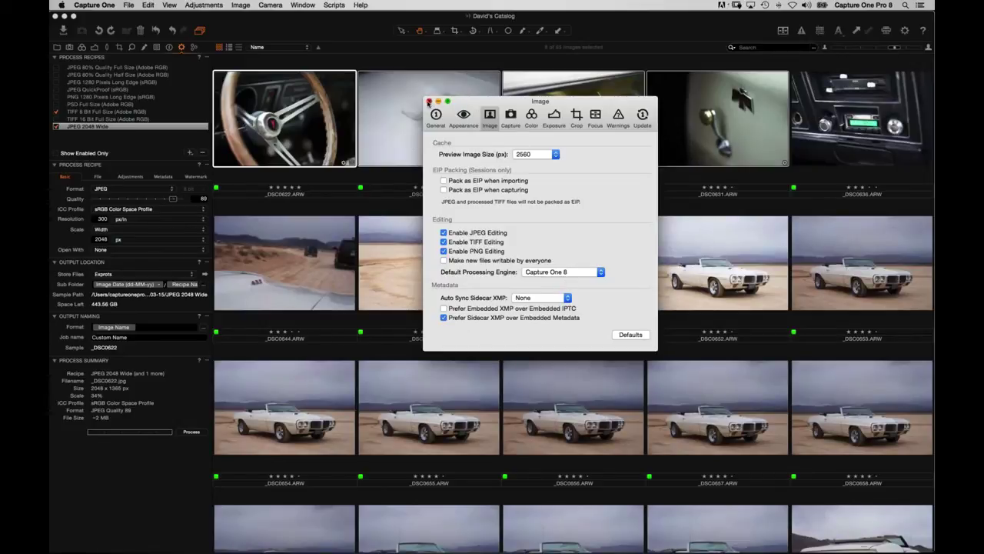
# - Close the preferences and review the JPEG 2048 Wide recipe's Adjustments, Basic and Watermark settings
pyautogui.click(429, 101)
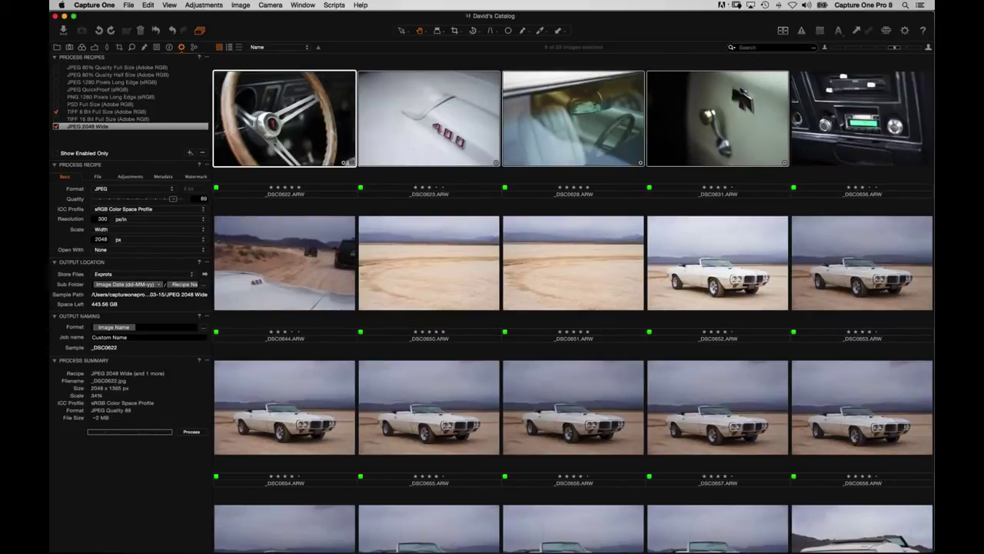
pyautogui.click(132, 177)
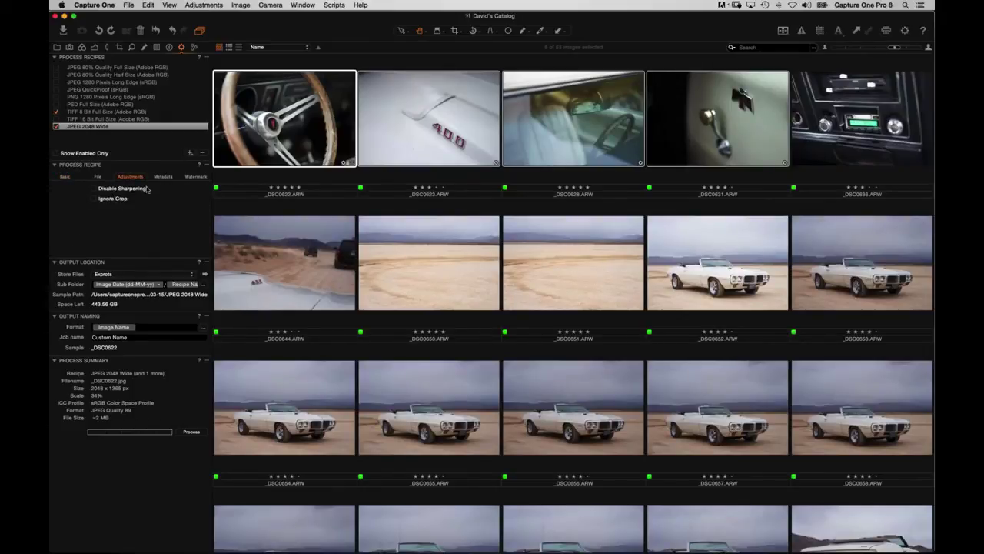
pyautogui.click(67, 177)
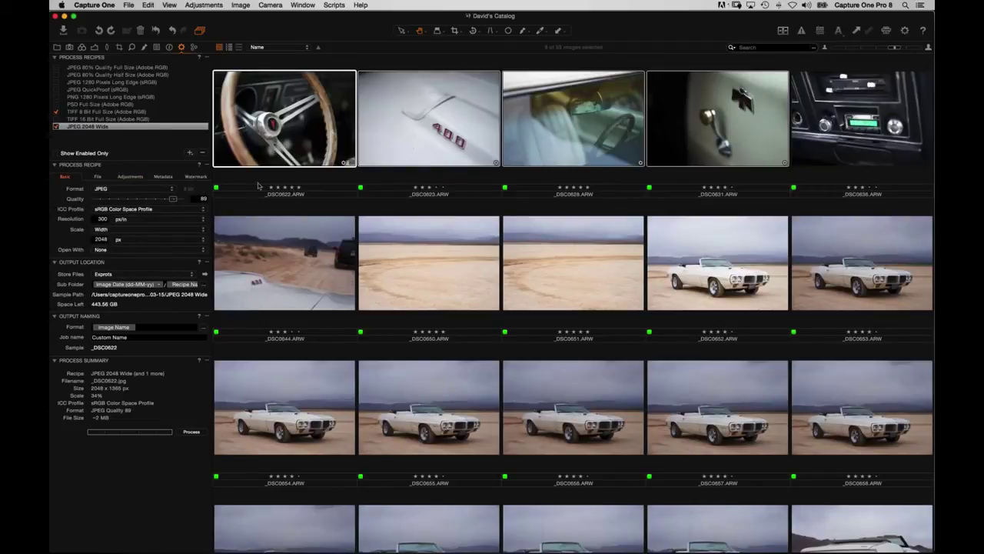
pyautogui.click(196, 178)
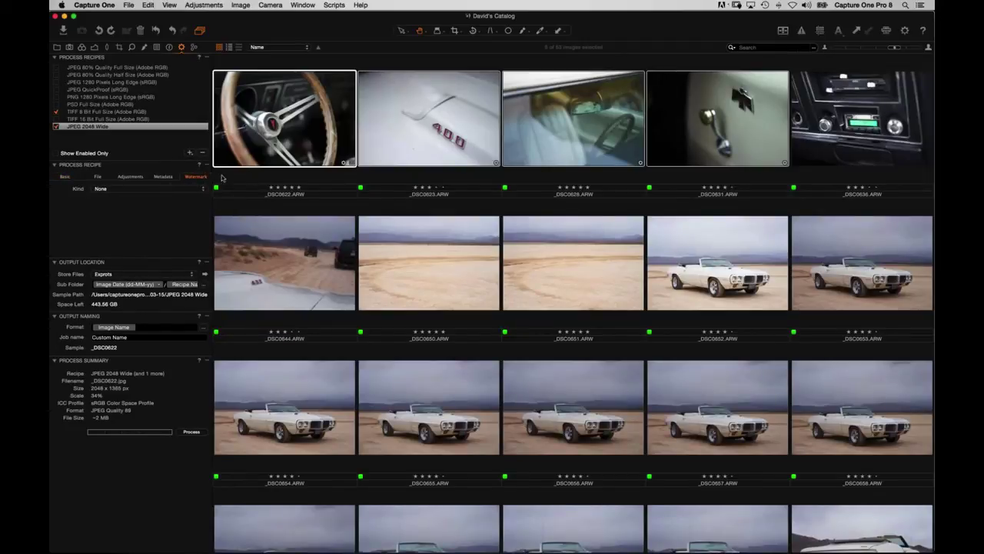
pyautogui.click(132, 190)
pyautogui.click(145, 146)
# - Add a new process recipe named Watermark and set its output format to JPEG
pyautogui.click(190, 152)
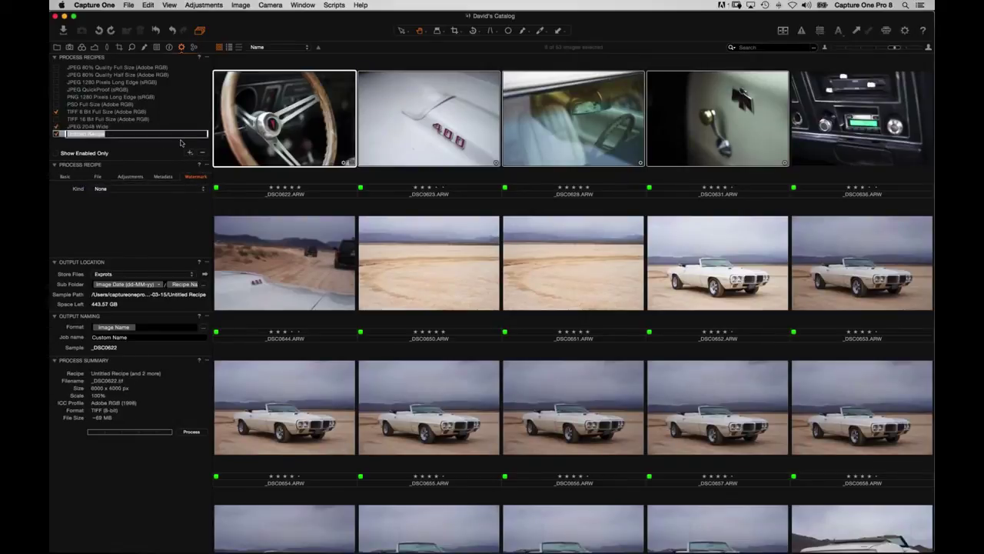
pyautogui.write('Wa')
pyautogui.click(64, 177)
pyautogui.click(123, 188)
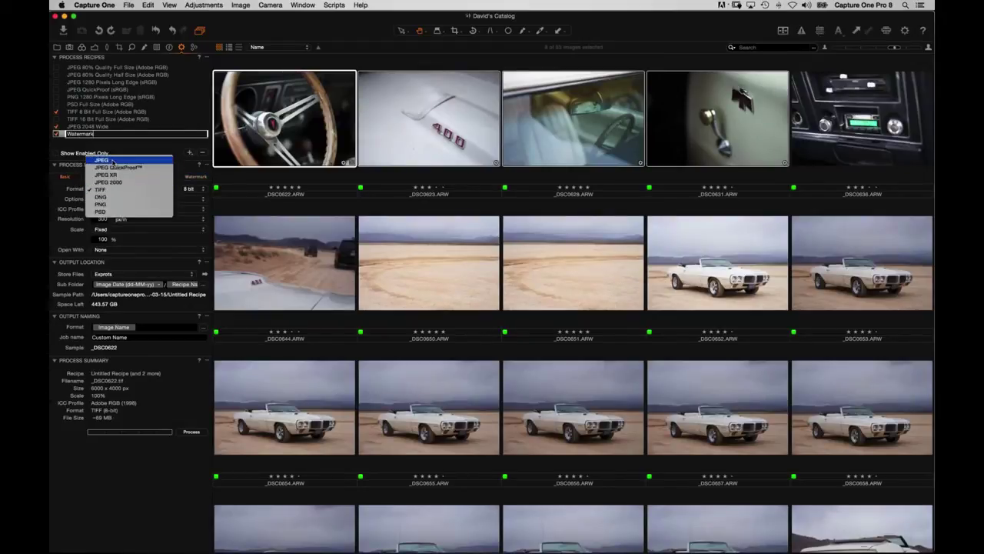
pyautogui.click(115, 190)
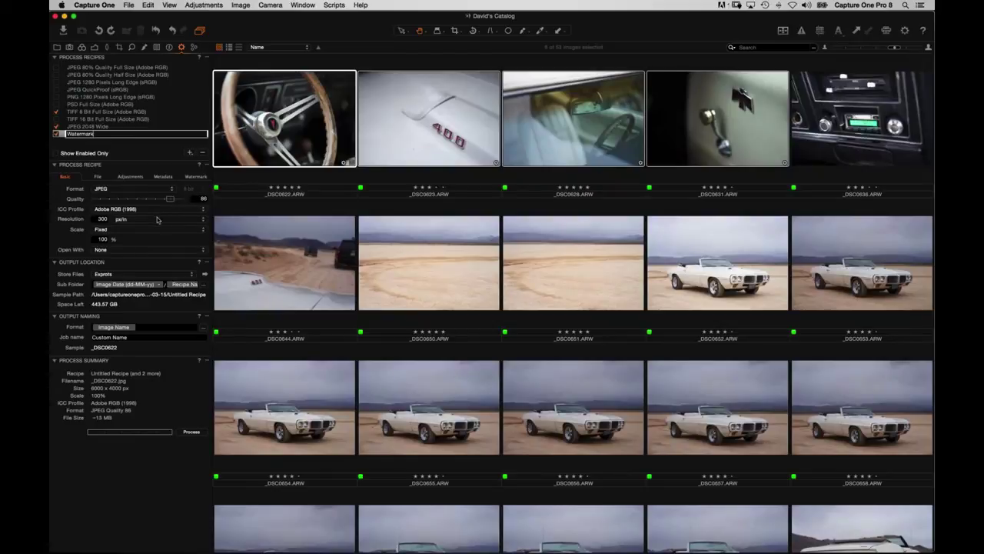
# - Scale the Watermark recipe's output by Long Edge to 1280 px
pyautogui.click(115, 230)
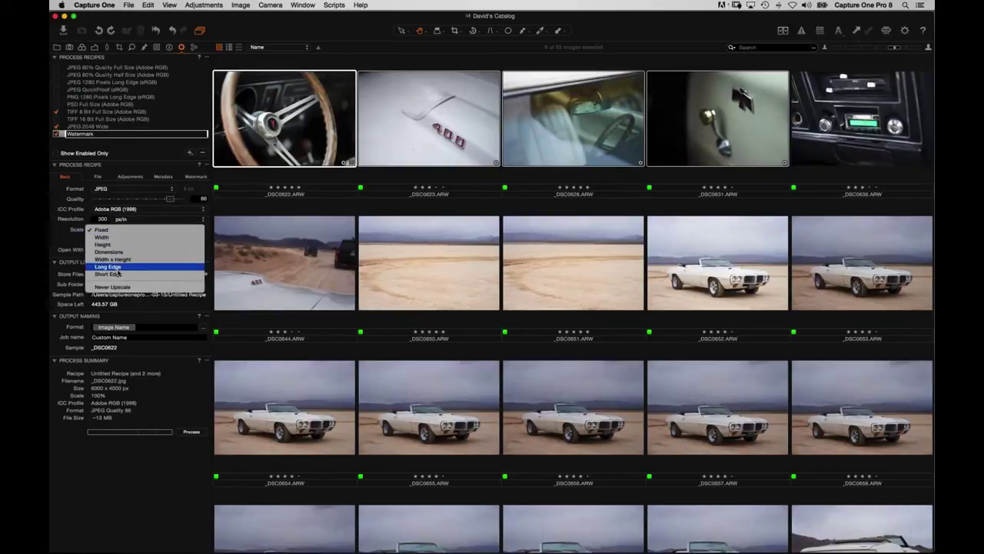
pyautogui.click(119, 267)
pyautogui.press('Tab')
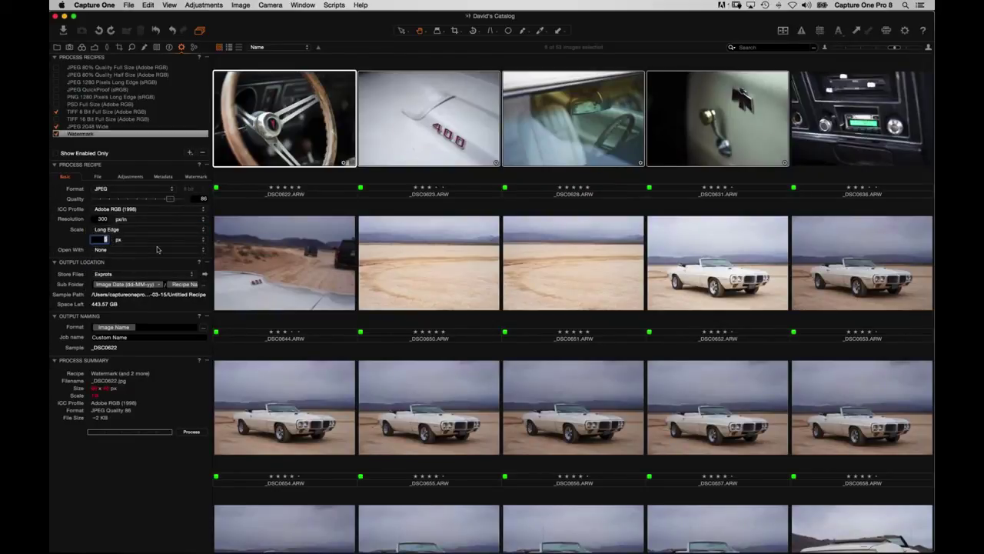
pyautogui.write('1280')
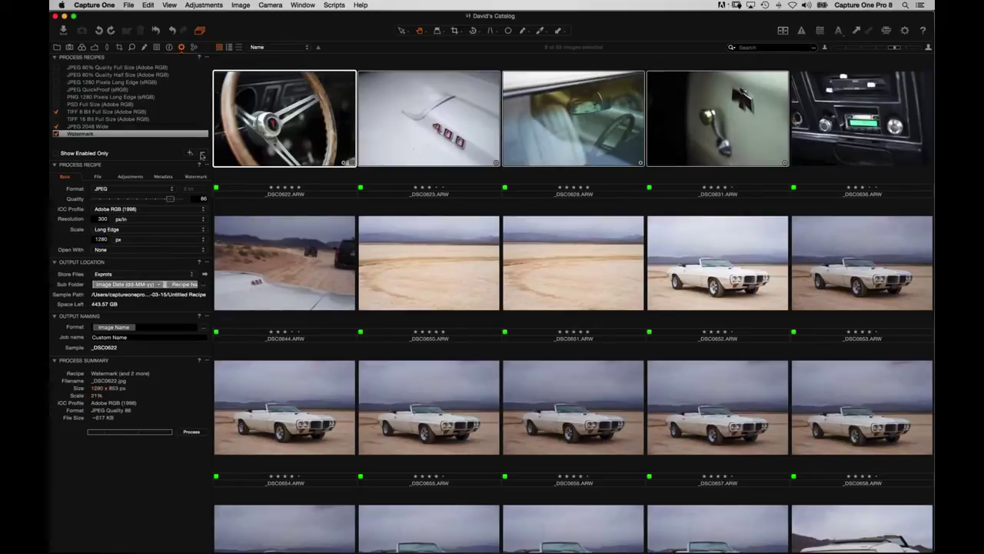
# - Give the Watermark recipe a text watermark reading "Don't Copy!!!" and select only image _DSC0622
pyautogui.click(202, 176)
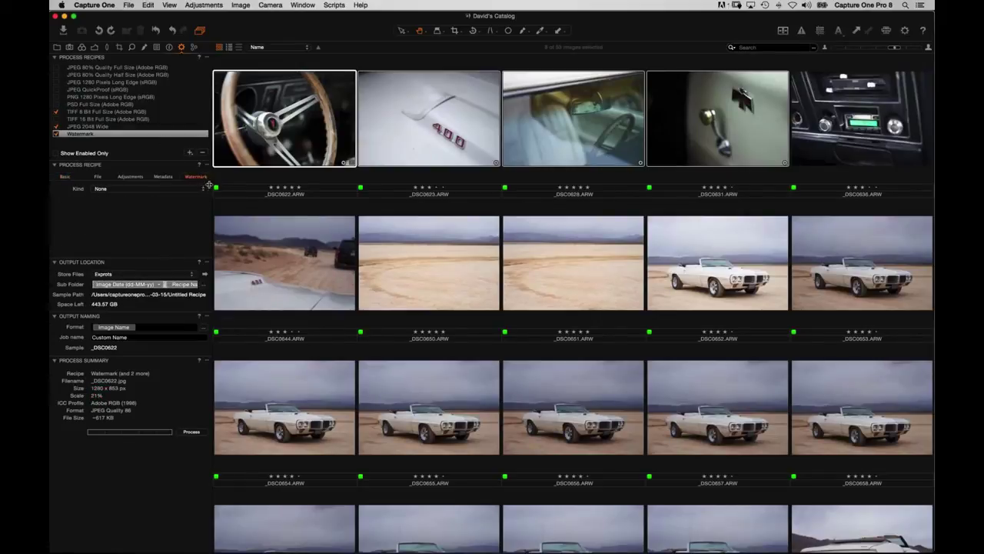
pyautogui.click(112, 190)
pyautogui.click(112, 200)
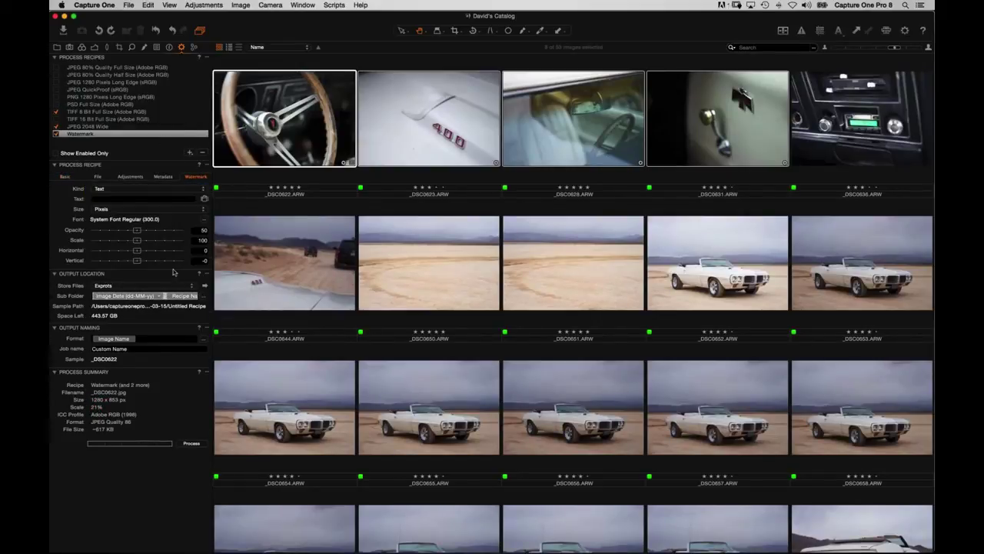
pyautogui.click(124, 199)
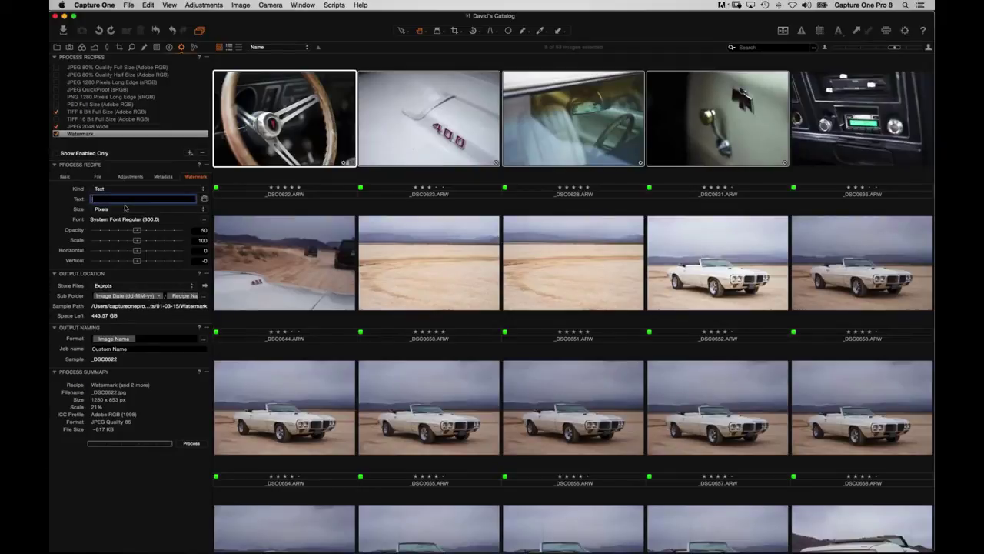
pyautogui.write("Don't Copy!!!")
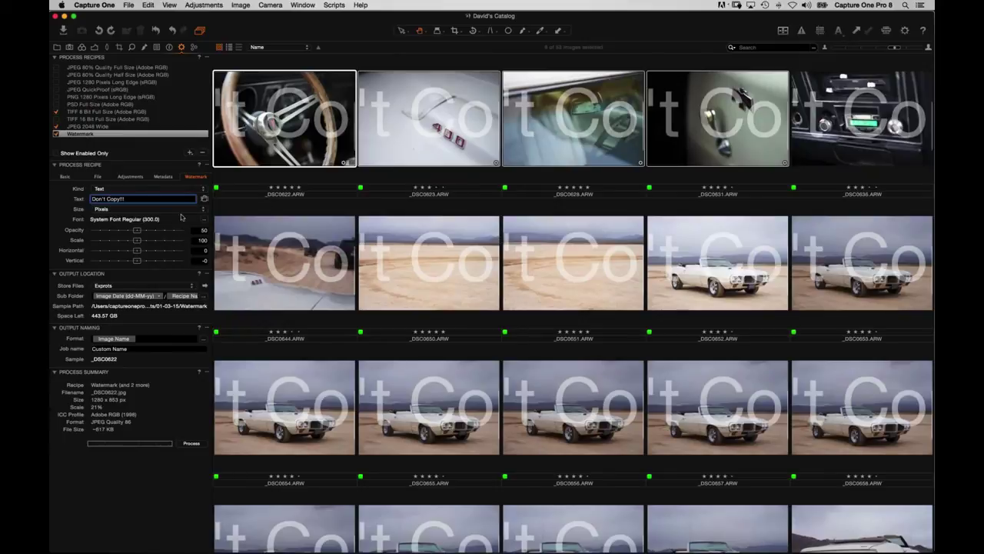
pyautogui.click(270, 180)
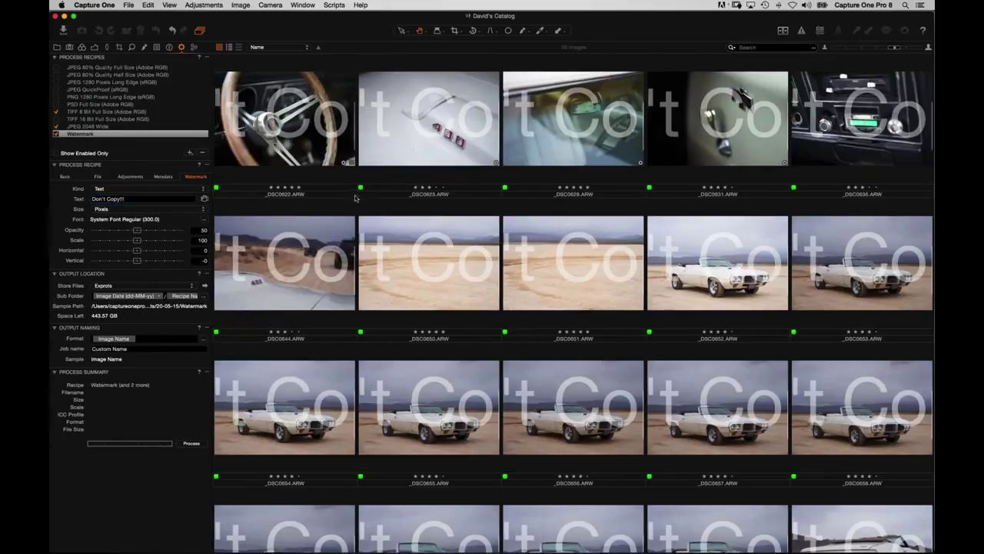
pyautogui.click(279, 146)
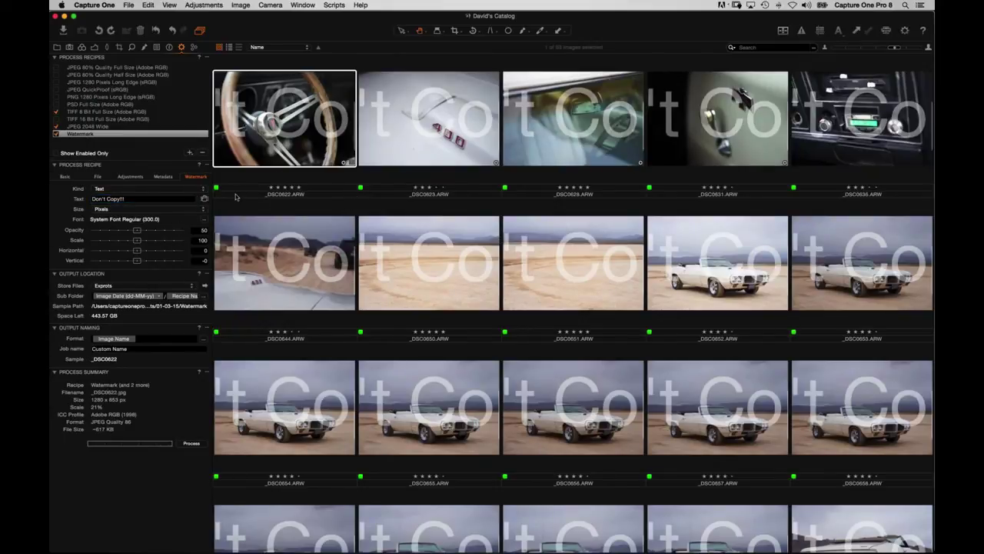
# - Reduce the watermark text's font size, trying 13 and 18 before settling on 36
pyautogui.click(204, 219)
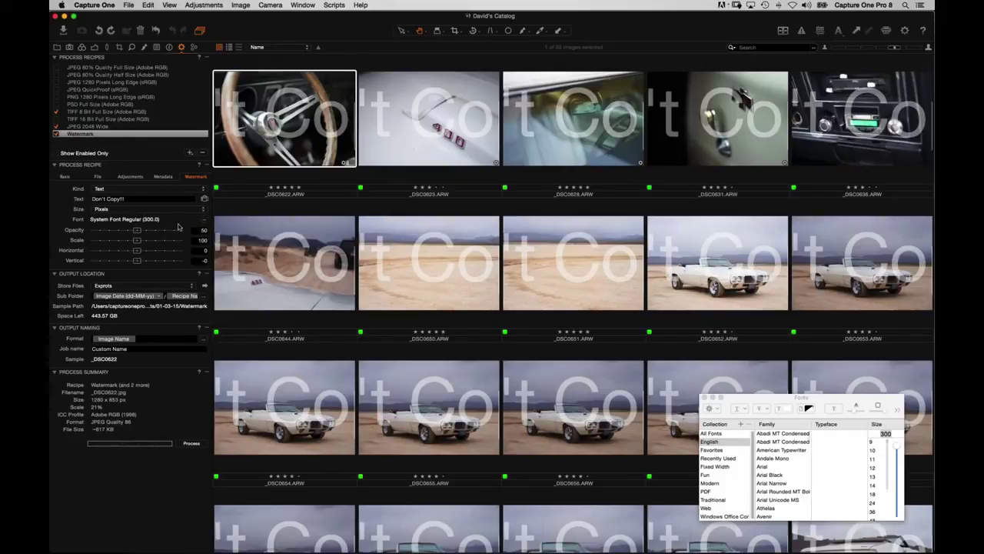
pyautogui.click(873, 477)
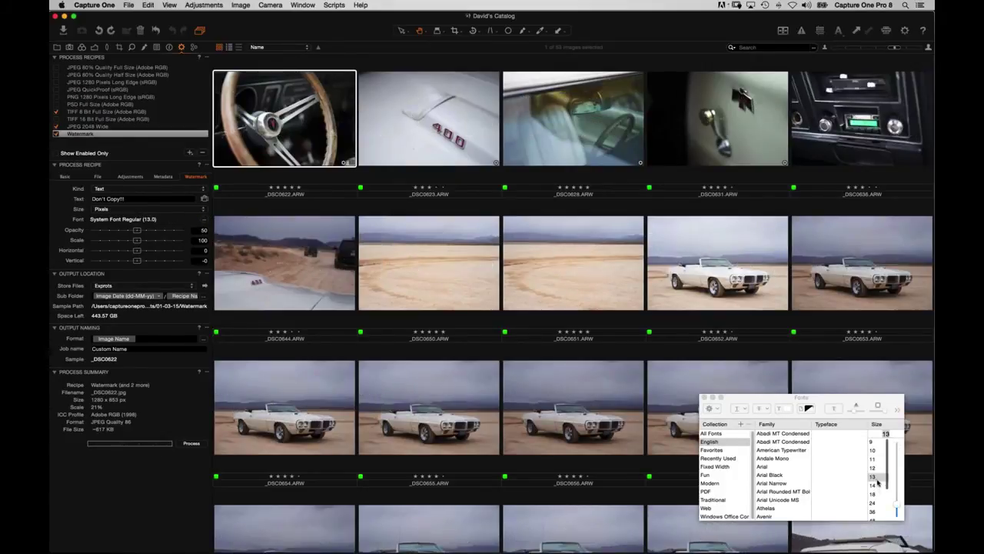
pyautogui.click(874, 495)
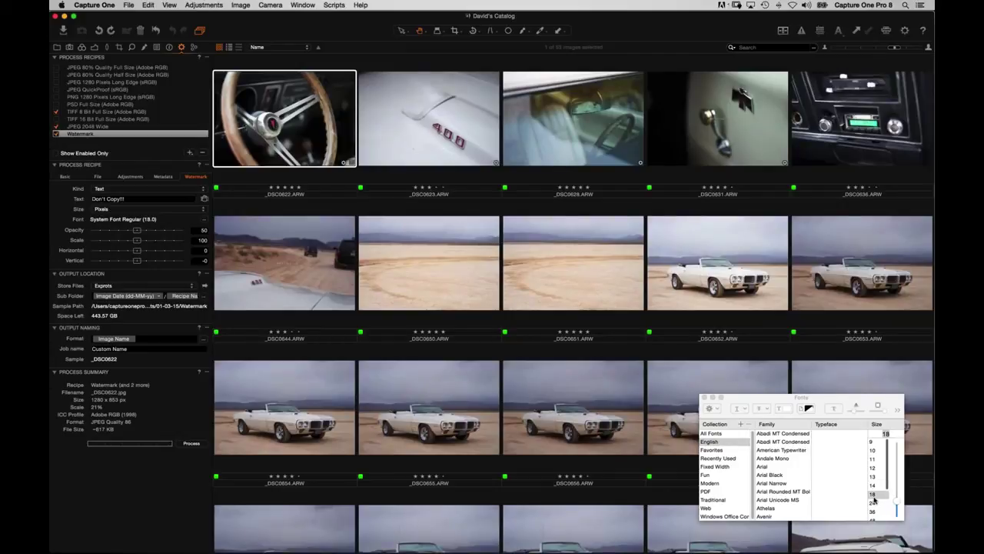
pyautogui.moveTo(897, 501); pyautogui.dragTo(898, 504)
pyautogui.click(873, 513)
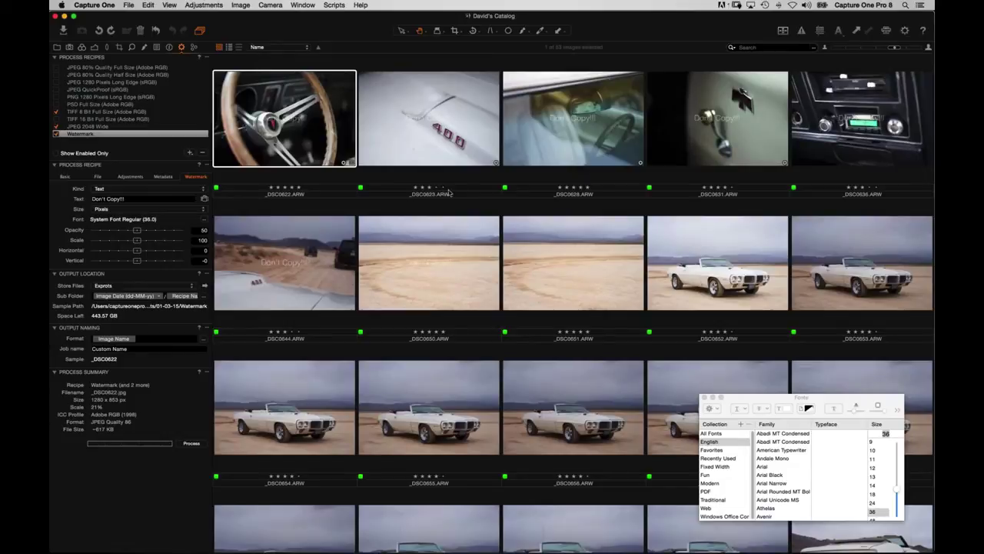
# - Position the watermark text at horizontal -13 and vertical 43, and close the font settings
pyautogui.moveTo(137, 251); pyautogui.dragTo(107, 261)
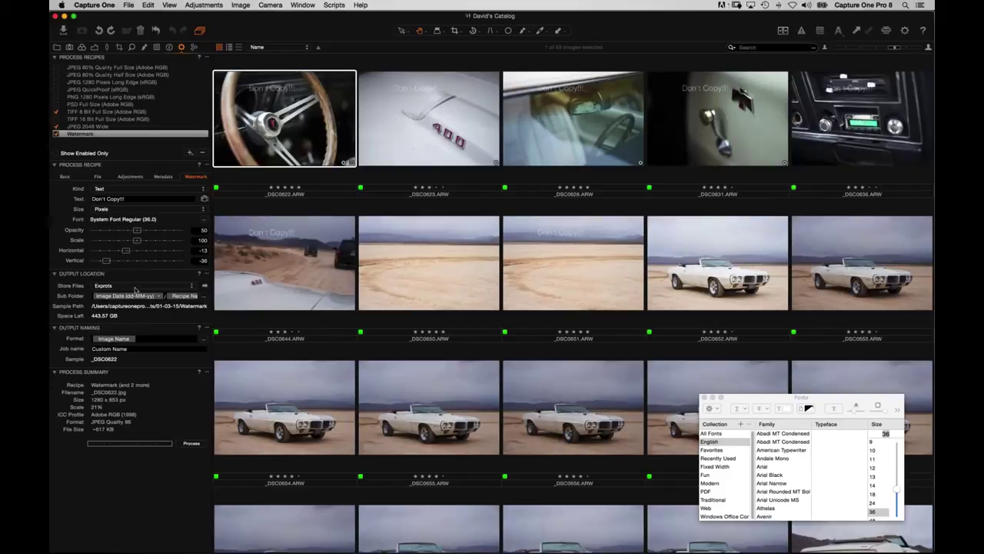
pyautogui.moveTo(108, 261); pyautogui.dragTo(179, 265)
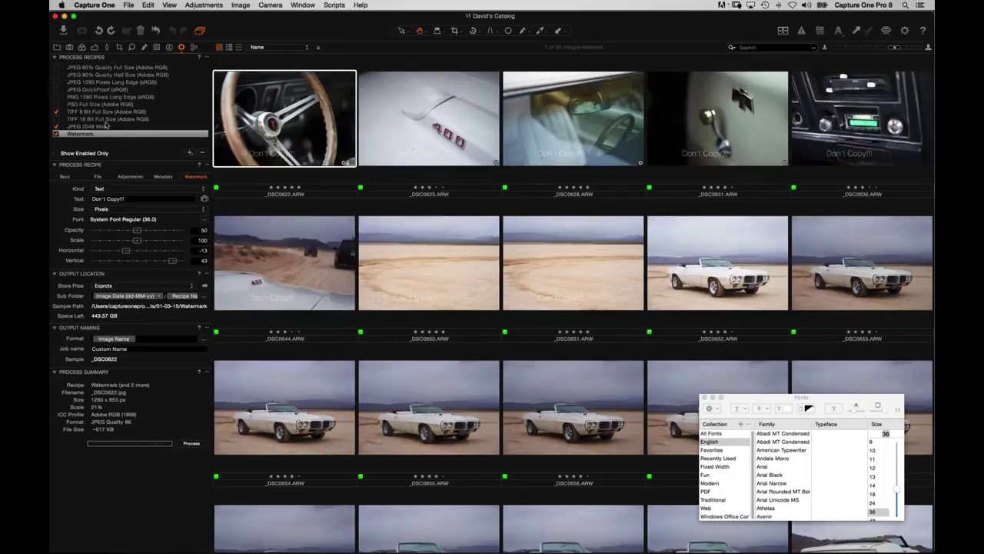
pyautogui.click(704, 398)
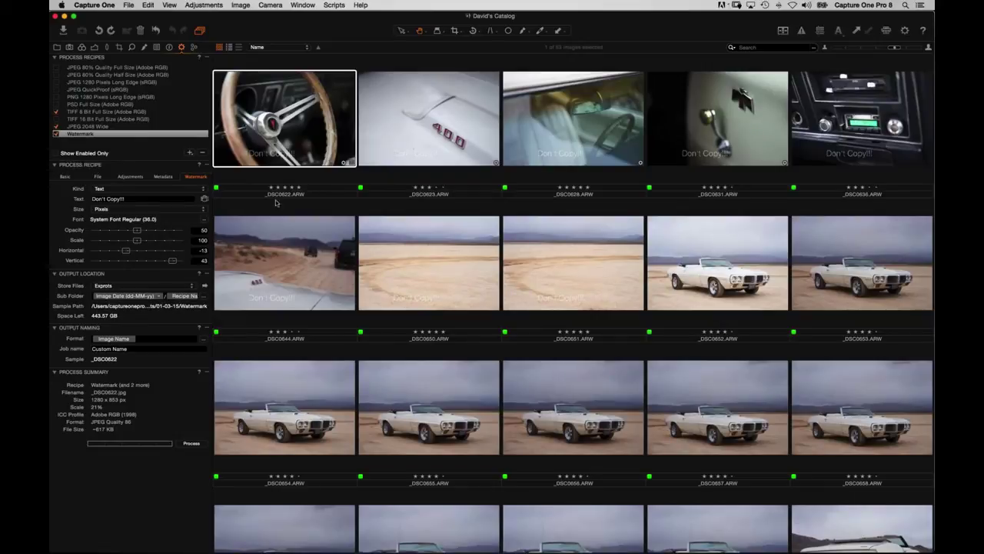
# - Process images _DSC0622 and _DSC0644 with the enabled recipes, including Watermark
pyautogui.press('super+d')
pyautogui.click(287, 157)
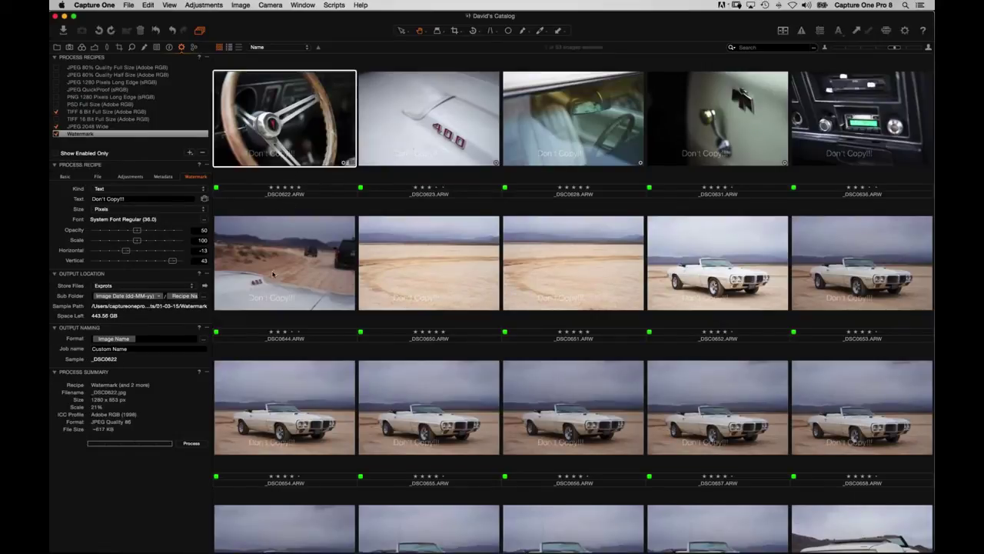
pyautogui.click(190, 443)
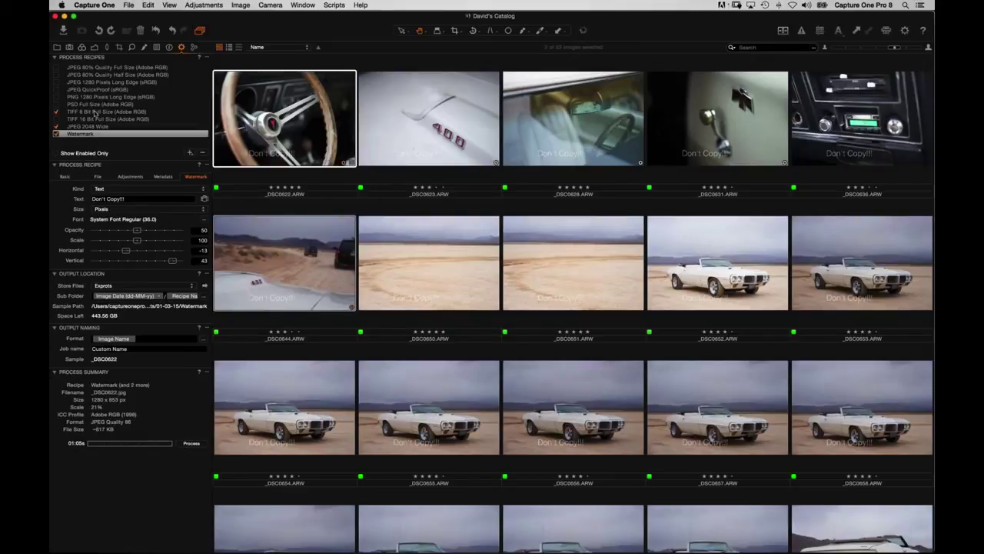
# - Switch to Finder and preview _DSC0622.jpg in the Watermark subfolder of the 01-03-15 output folder
pyautogui.press('super+Tab')
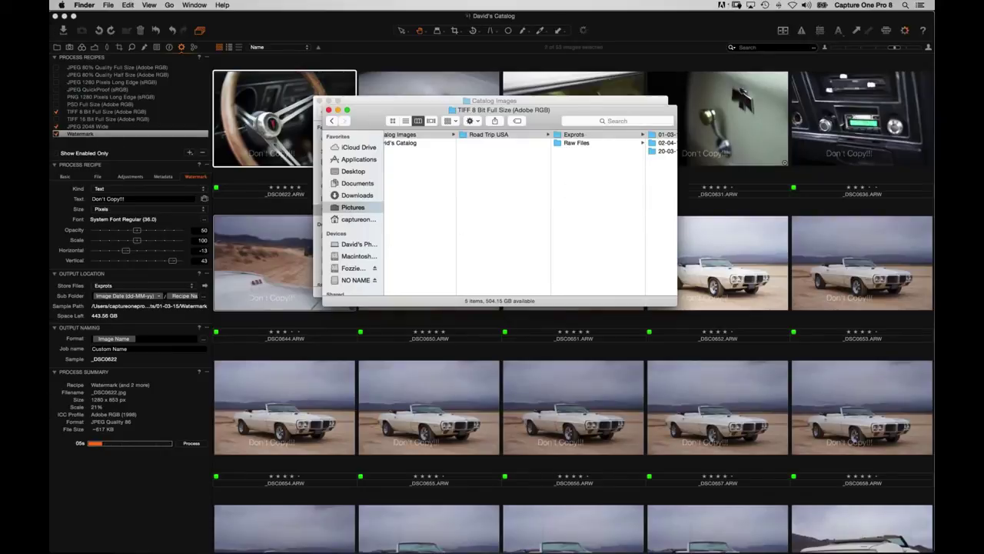
pyautogui.click(588, 138)
pyautogui.press('Right')
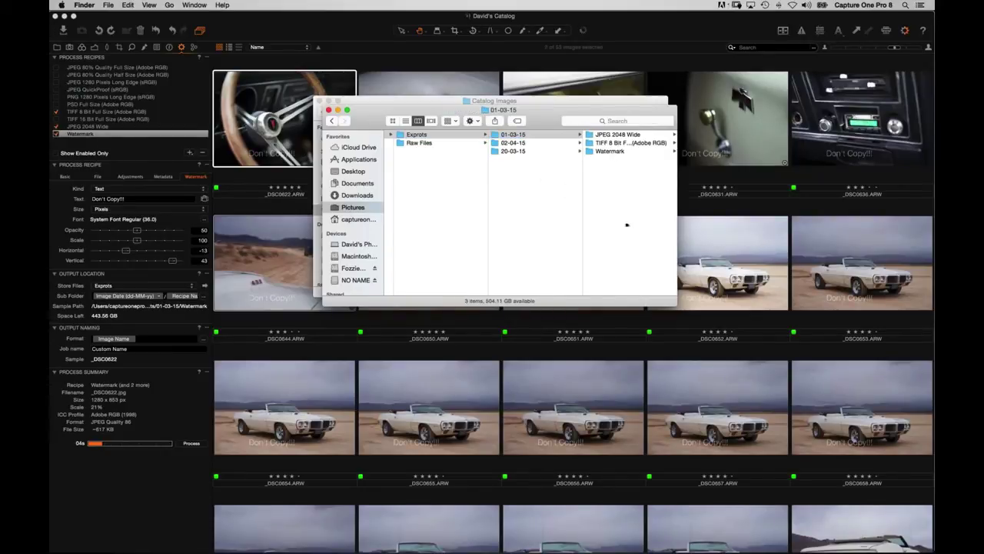
pyautogui.click(613, 151)
pyautogui.press('Right')
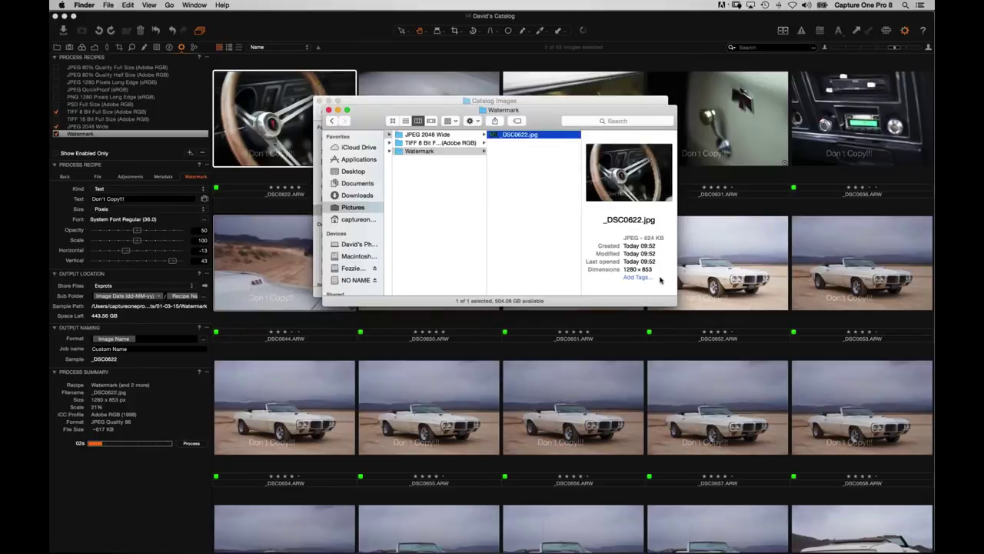
pyautogui.press('space')
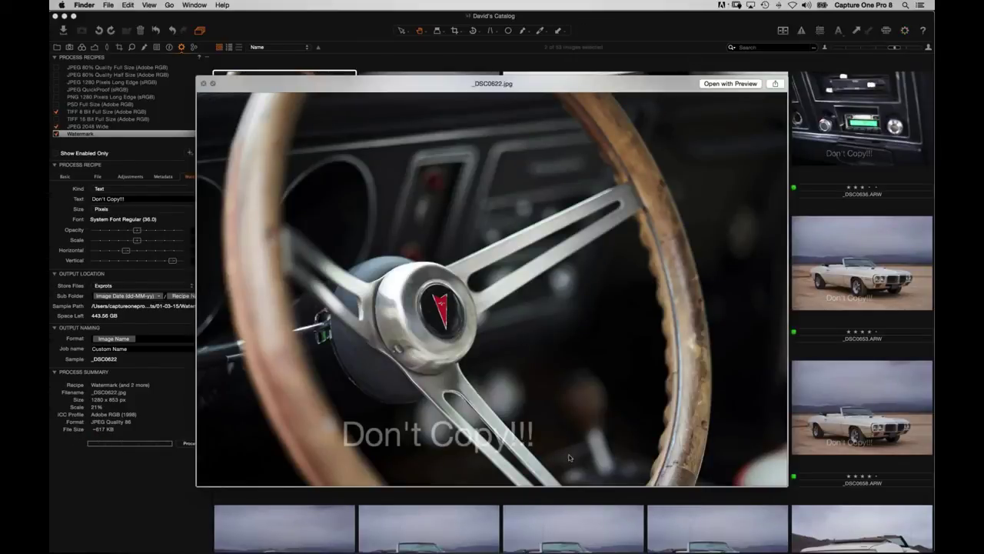
pyautogui.press('space')
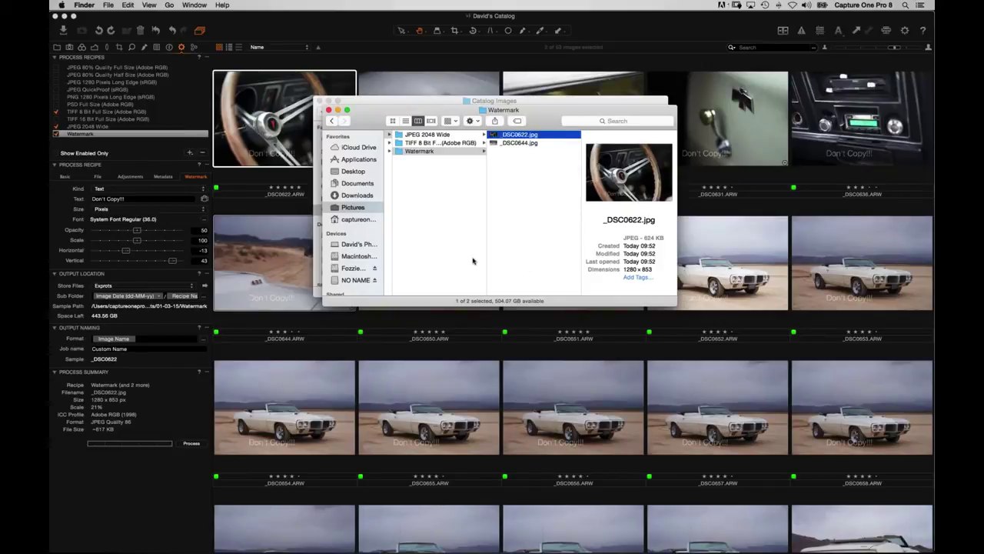
# - Browse from Pictures through Webinar Wednesday and Catalog Images to the Road Trip USA folder to review the folder structure
pyautogui.click(492, 277)
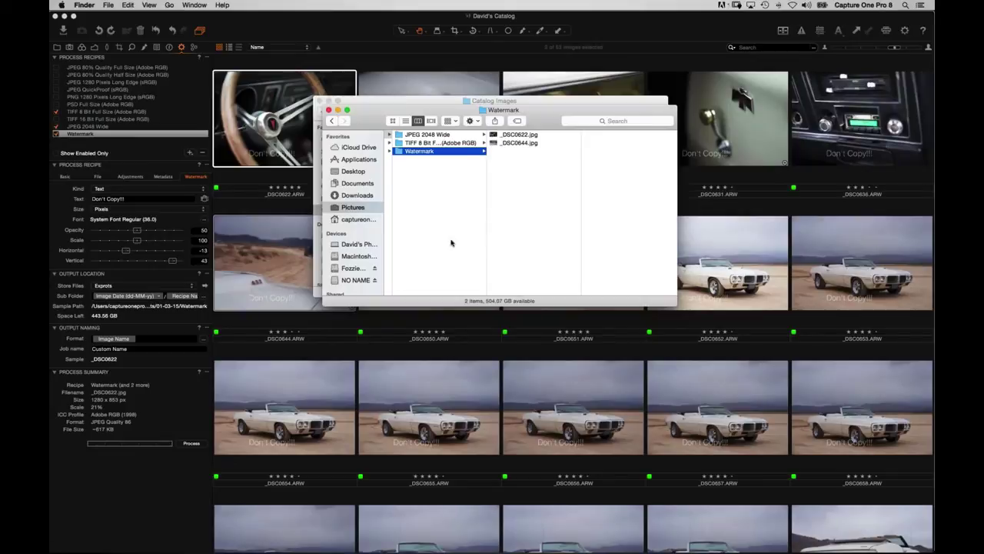
pyautogui.click(367, 209)
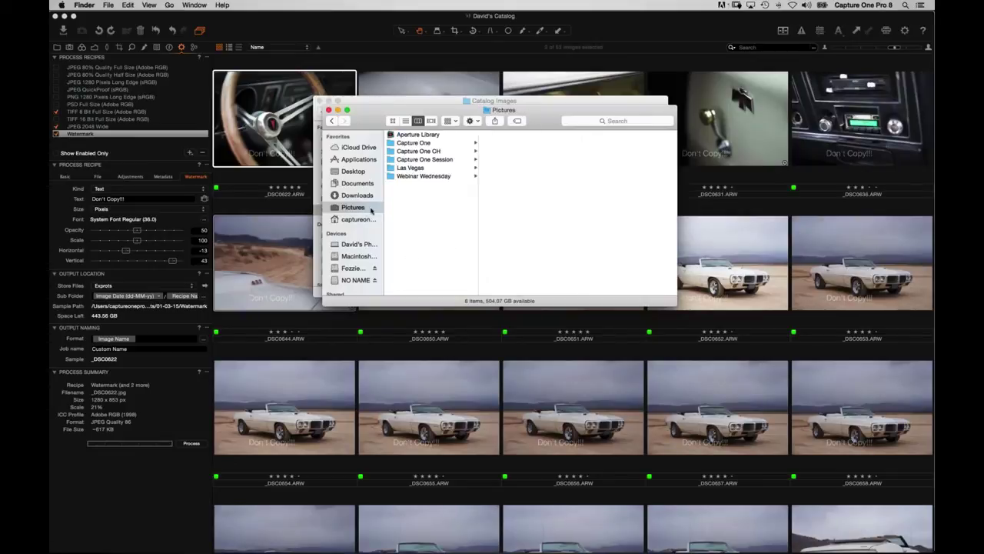
pyautogui.click(450, 177)
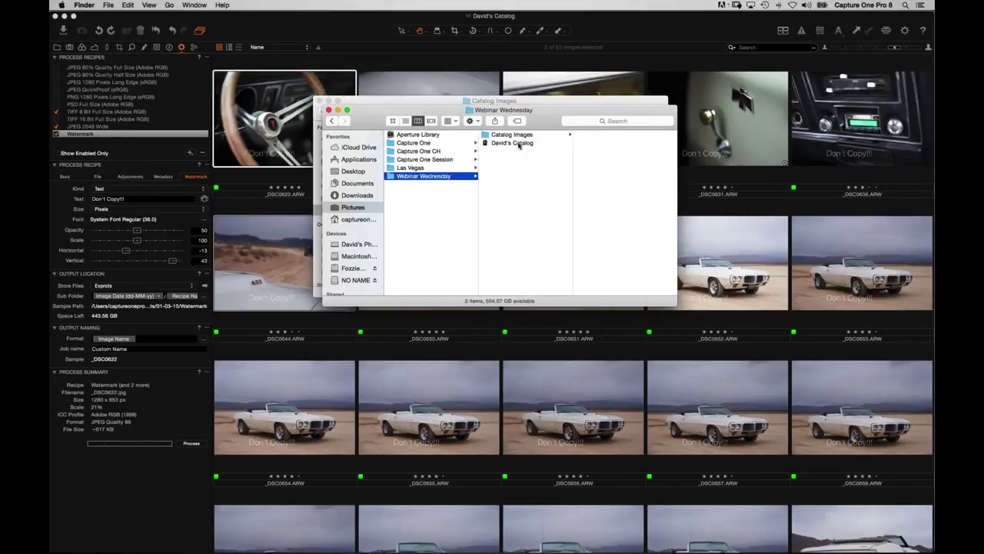
pyautogui.click(523, 143)
pyautogui.click(525, 136)
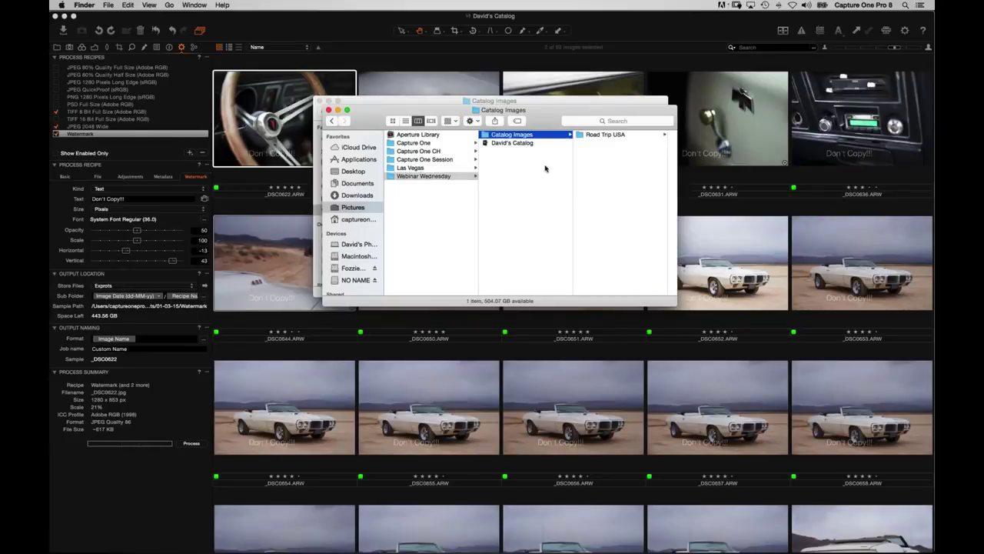
pyautogui.click(608, 137)
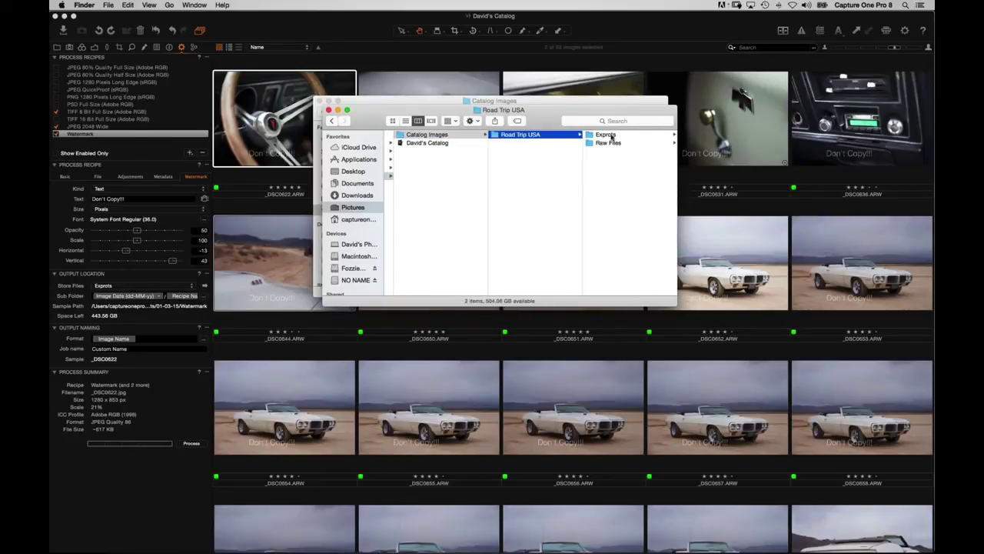
# - View the dated subfolders of the Exprots folder, and switch back to Capture One
pyautogui.click(613, 136)
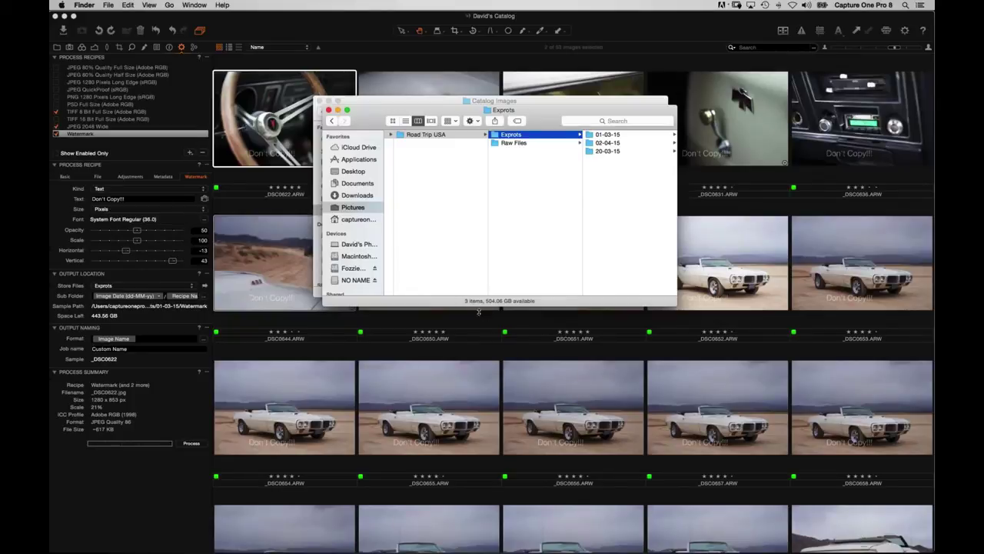
pyautogui.click(341, 34)
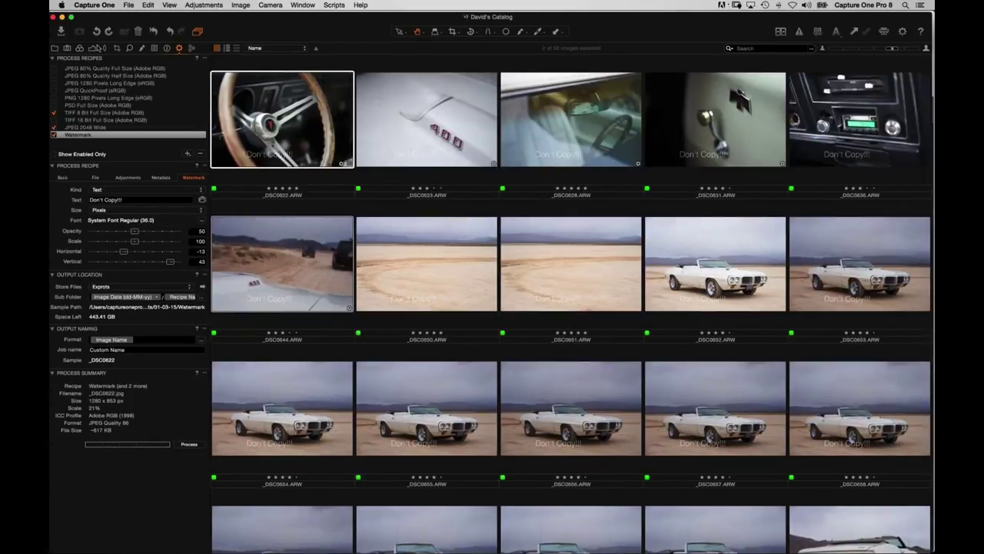
# - Load the Exprots folder as the source of an image import with its subfolders, and cancel the import
pyautogui.click(61, 32)
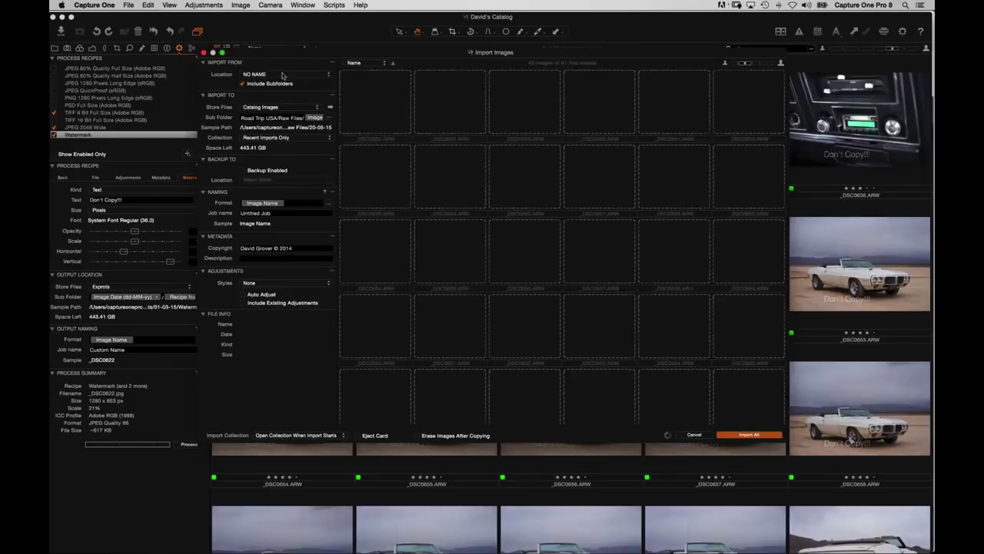
pyautogui.click(285, 76)
pyautogui.click(279, 88)
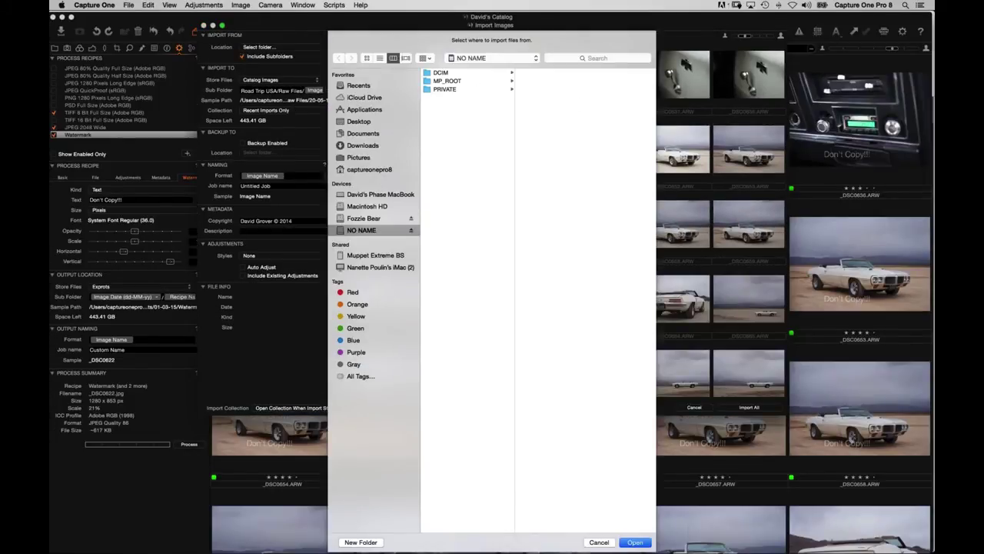
pyautogui.click(358, 157)
pyautogui.click(504, 115)
pyautogui.click(563, 75)
pyautogui.click(598, 74)
pyautogui.click(589, 74)
pyautogui.click(635, 542)
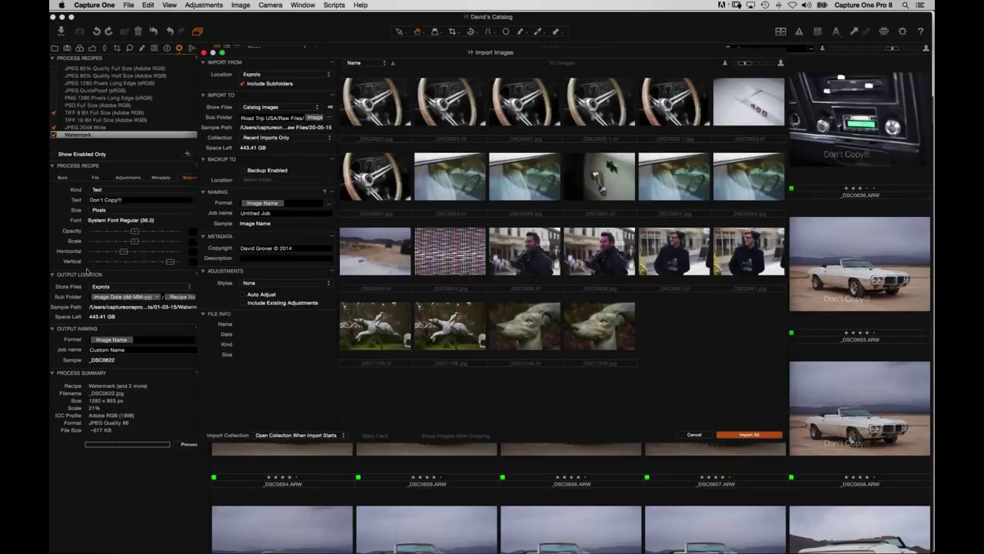
pyautogui.click(693, 435)
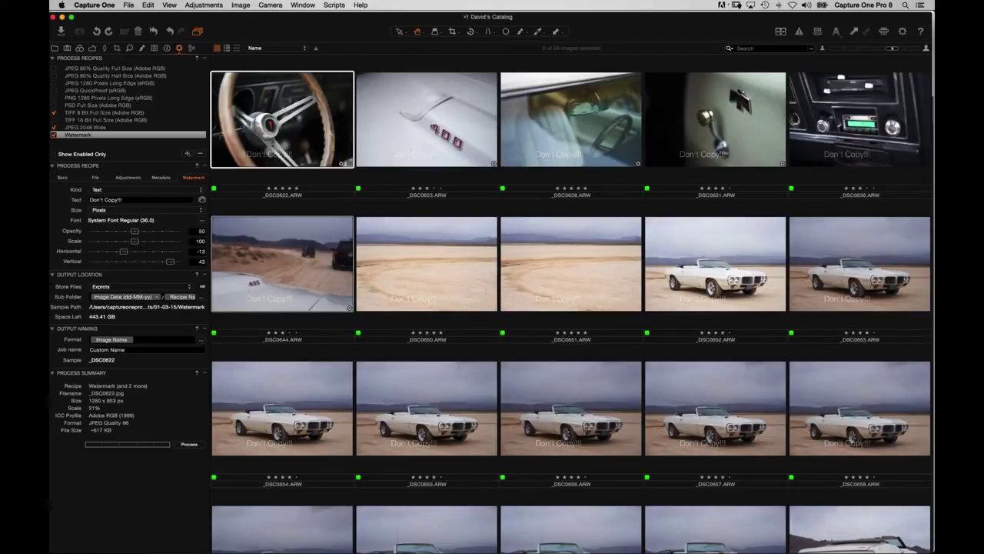
# - Review the library's Global Filters options for always hiding particular file types
pyautogui.click(66, 48)
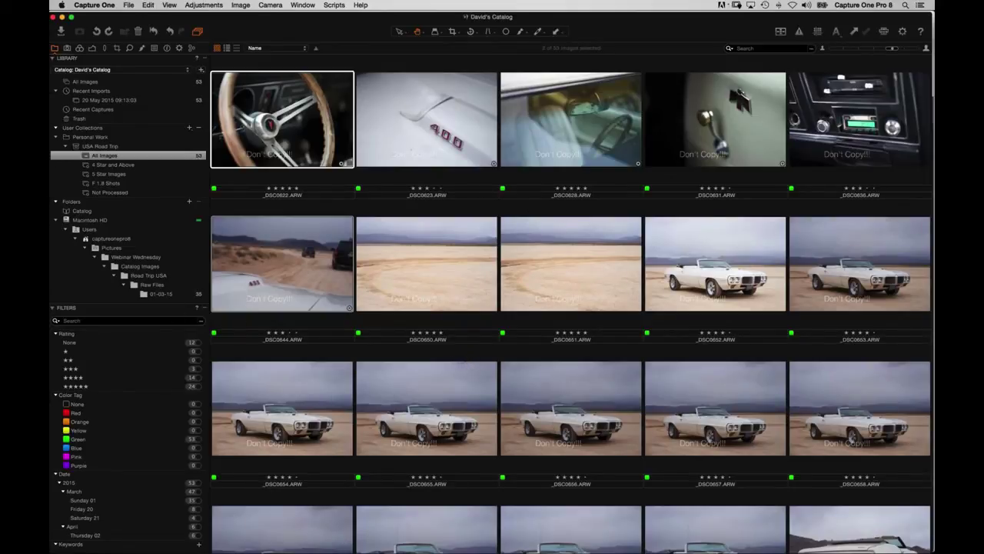
pyautogui.click(198, 308)
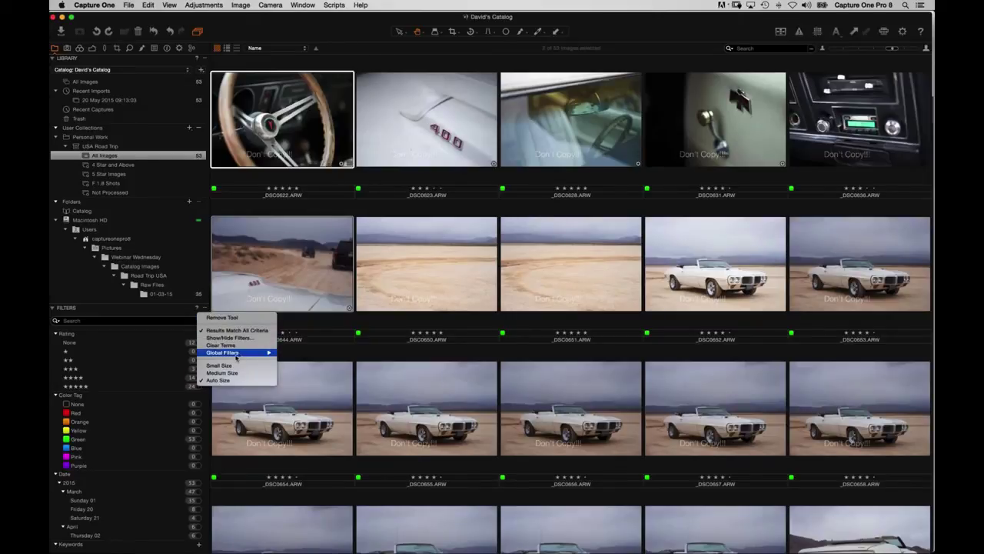
pyautogui.moveTo(244, 354)
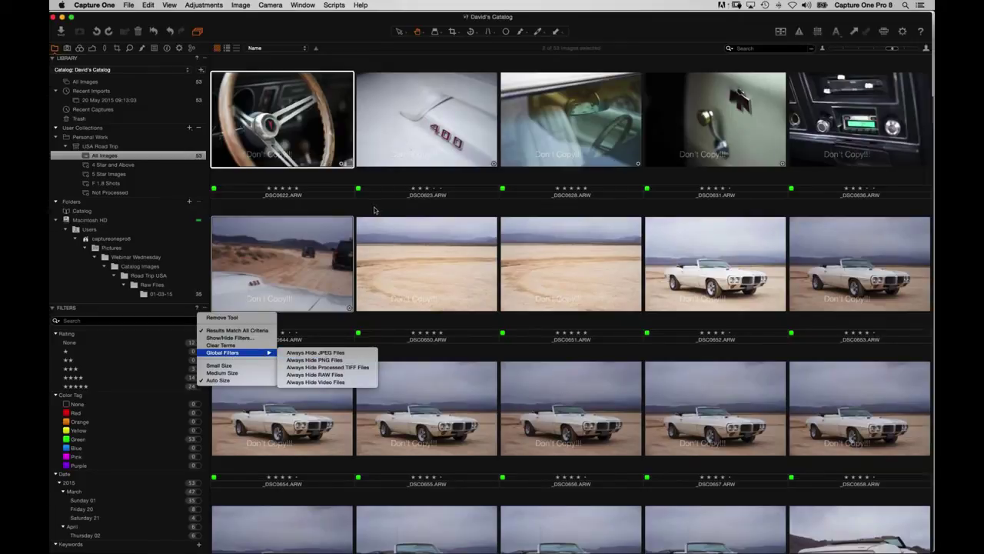
pyautogui.click(354, 180)
# - Add a new process recipe named Dropbox
pyautogui.click(181, 49)
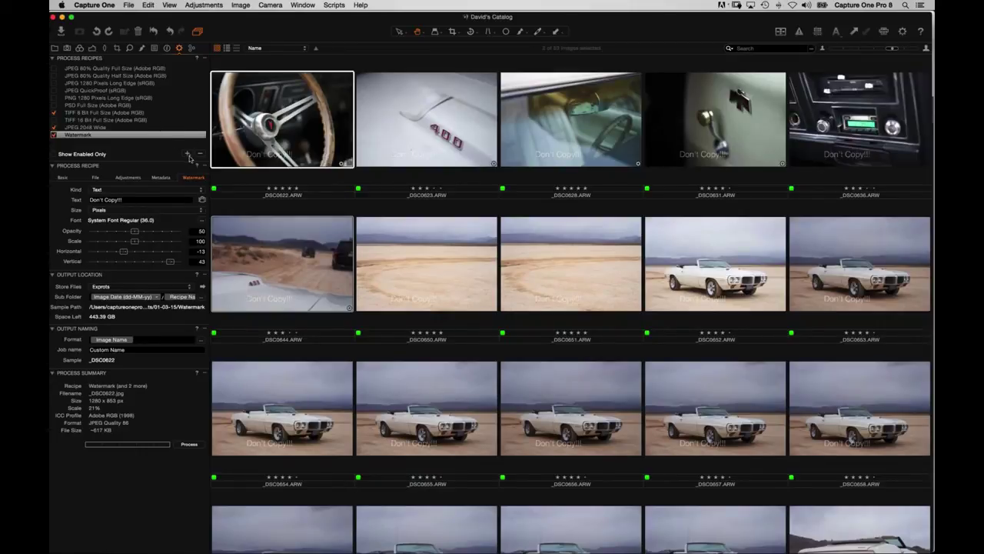
pyautogui.click(187, 153)
pyautogui.write('Dropbox')
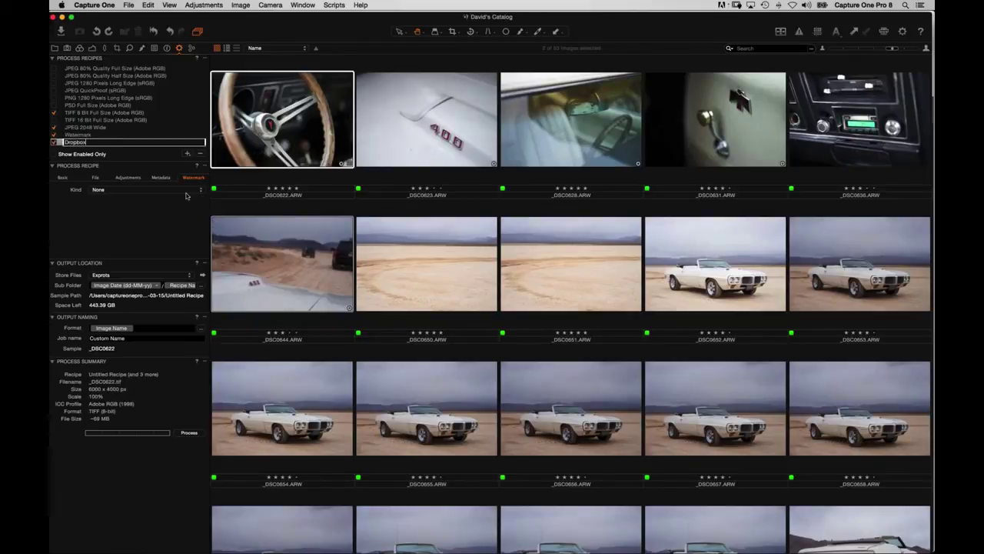
pyautogui.press('Return')
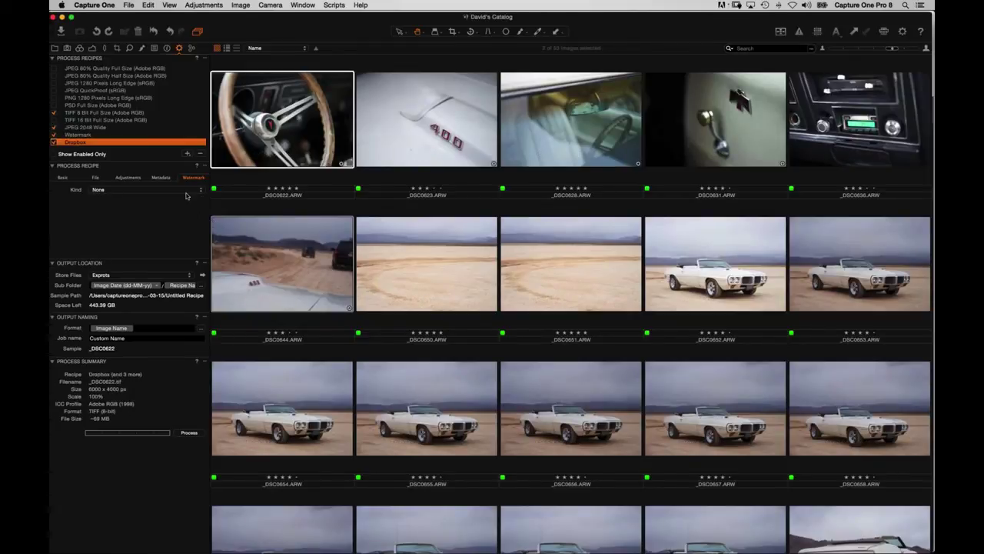
# - Review the Dropbox recipe's basic settings and the options for its root folder
pyautogui.click(64, 179)
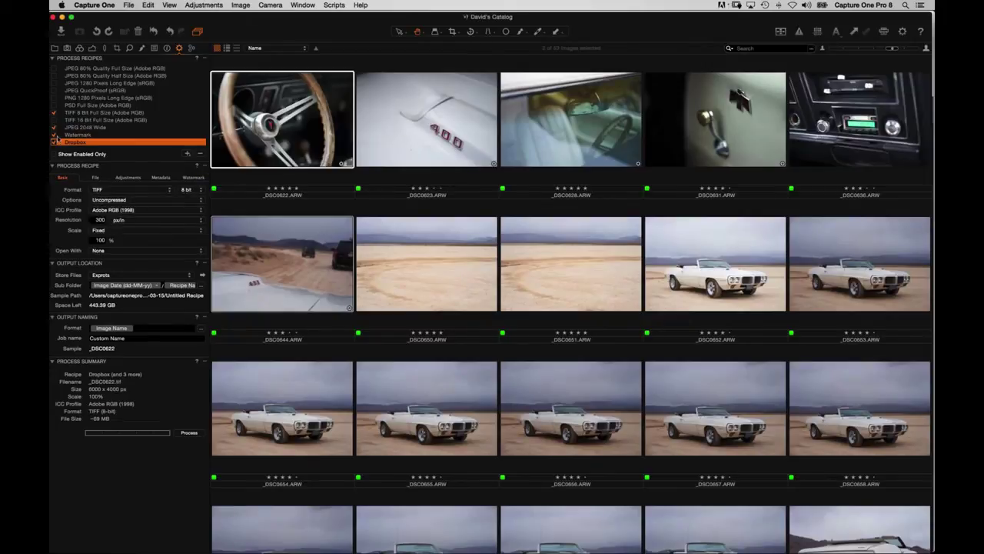
pyautogui.click(96, 179)
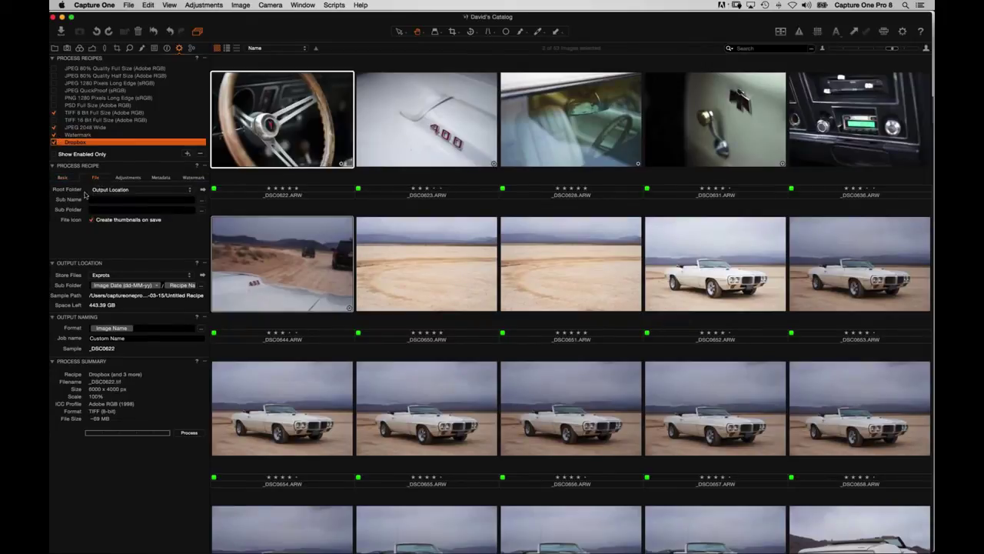
pyautogui.click(123, 190)
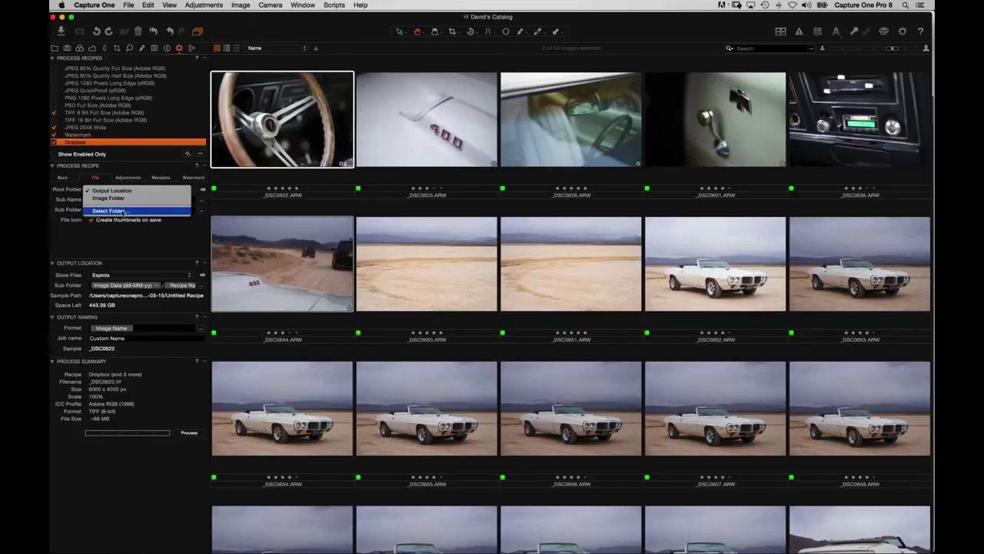
pyautogui.click(70, 143)
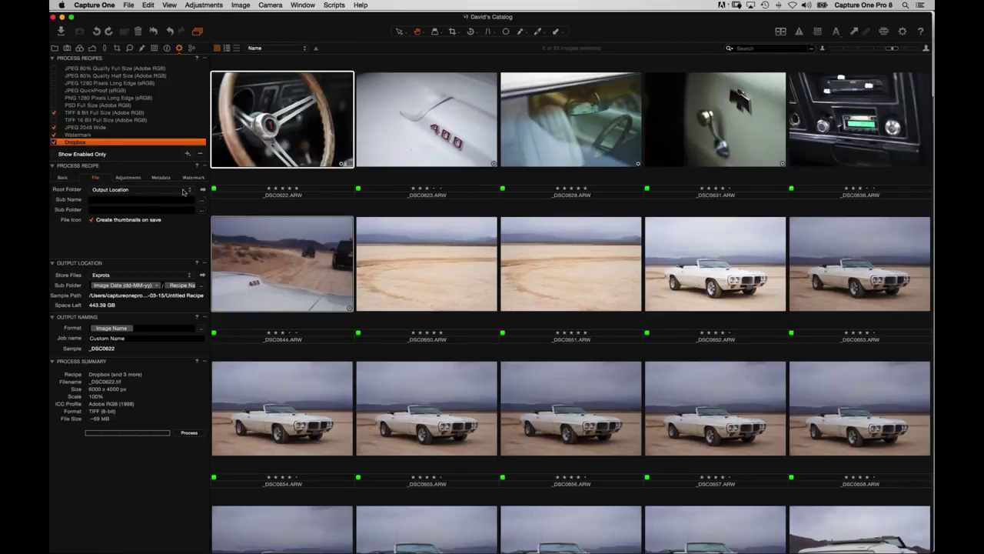
# - Switch to Safari and examine the IFTTT recipes for "dropbox facebook", including the one uploading photos from a Dropbox folder to Facebook
pyautogui.press('super+Tab')
pyautogui.press('super+Tab')
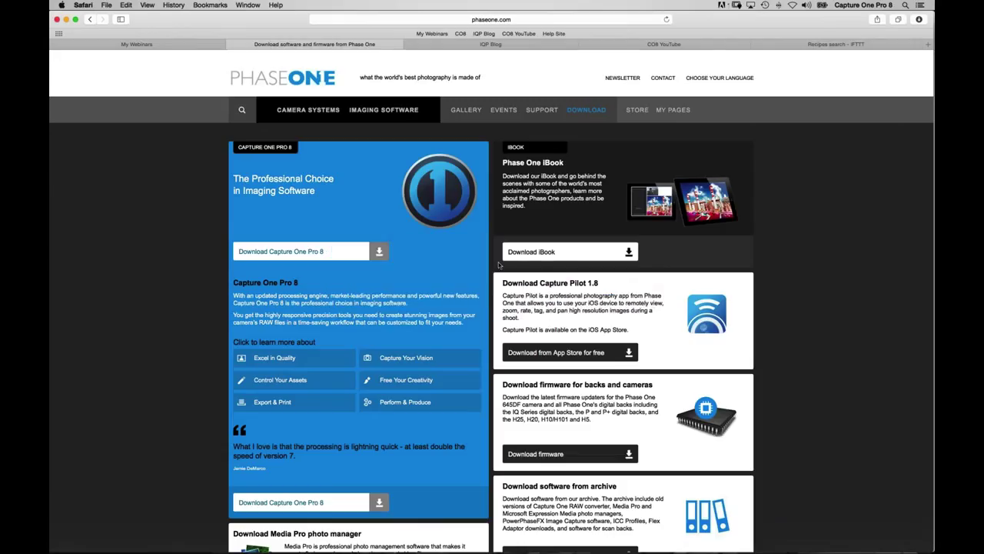
pyautogui.click(819, 45)
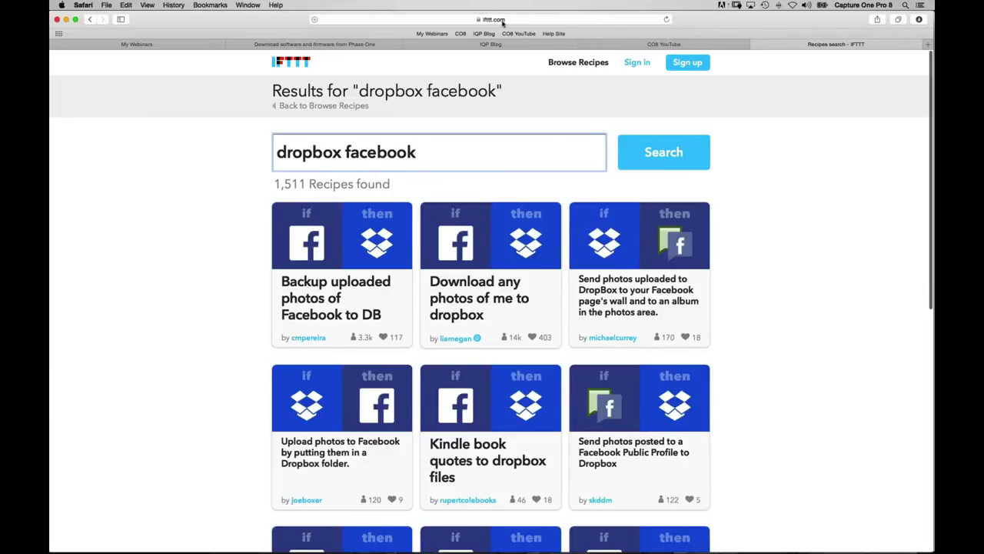
pyautogui.scroll(-5, 216, 283)
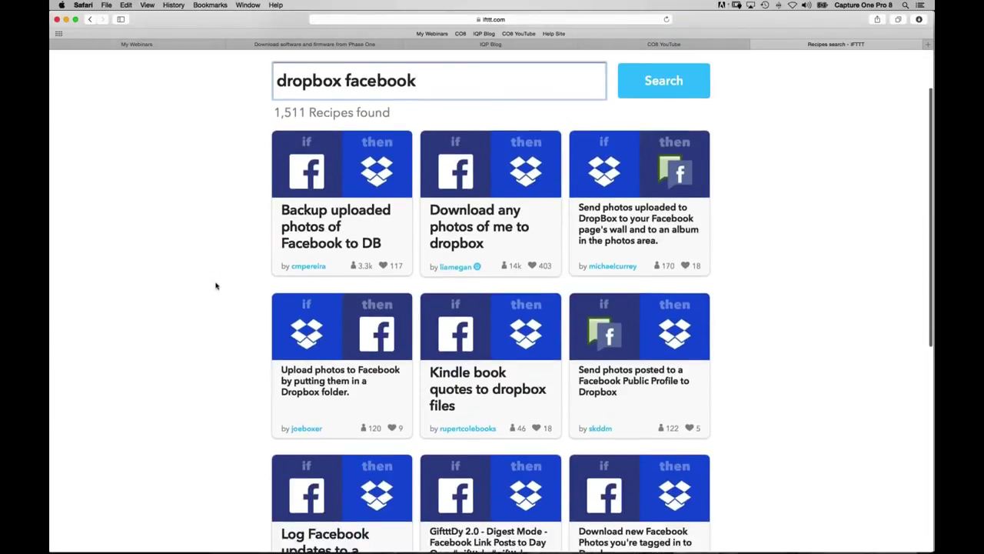
pyautogui.scroll(-2, 219, 271)
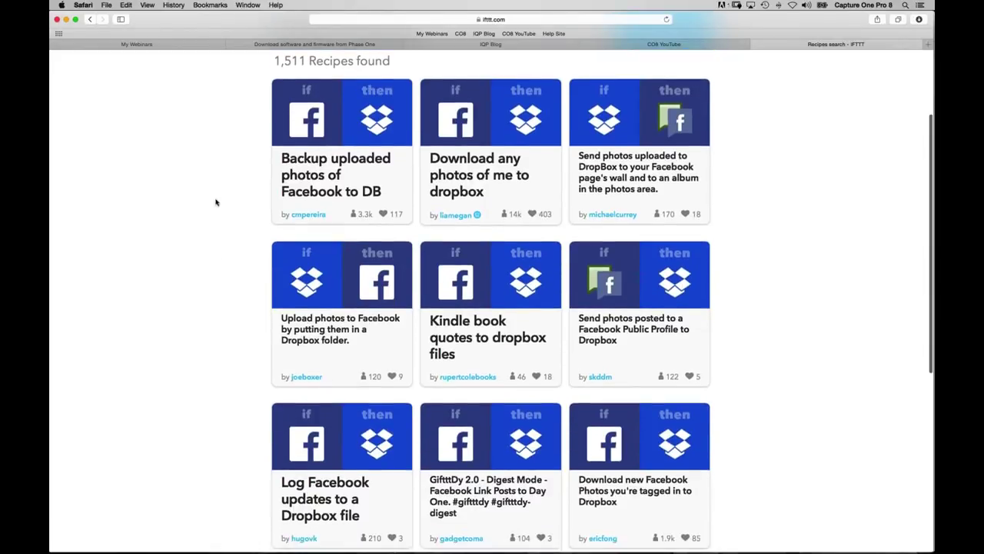
pyautogui.scroll(-3, 219, 258)
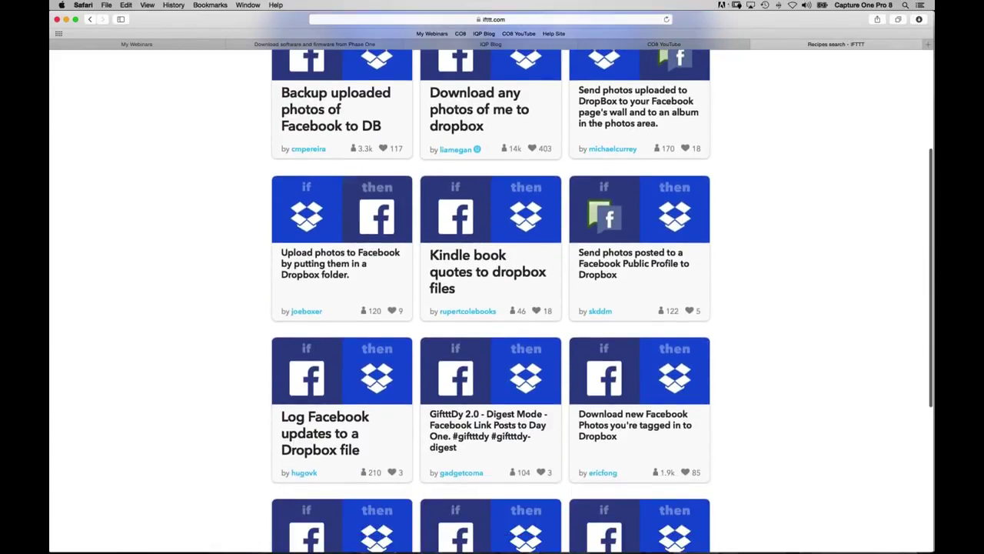
pyautogui.click(308, 189)
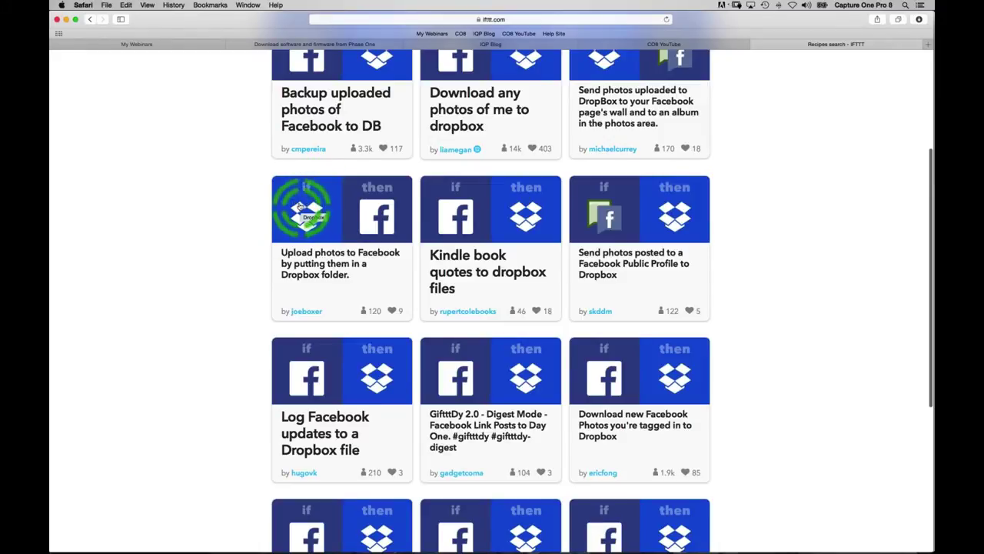
pyautogui.click(383, 209)
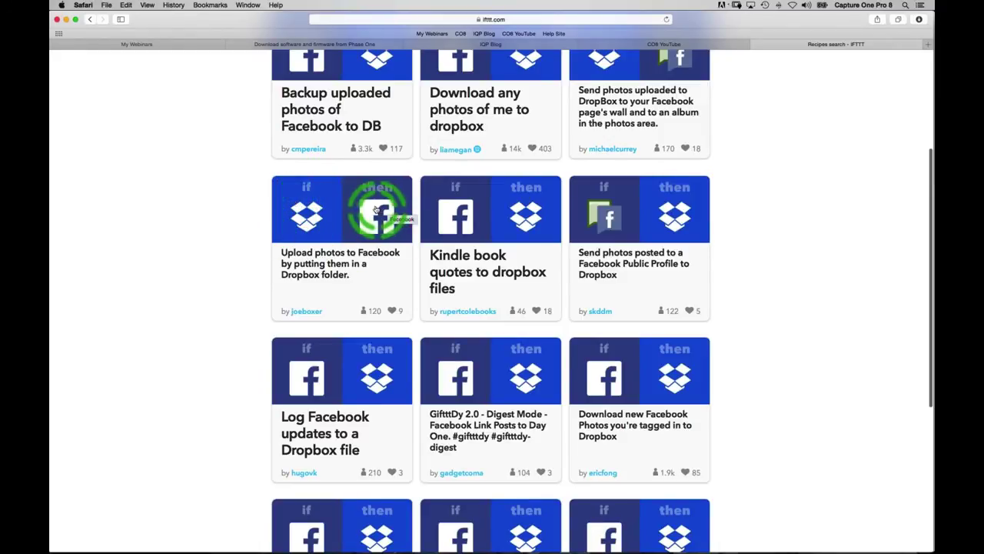
pyautogui.scroll(-7, 374, 223)
pyautogui.scroll(12, 368, 145)
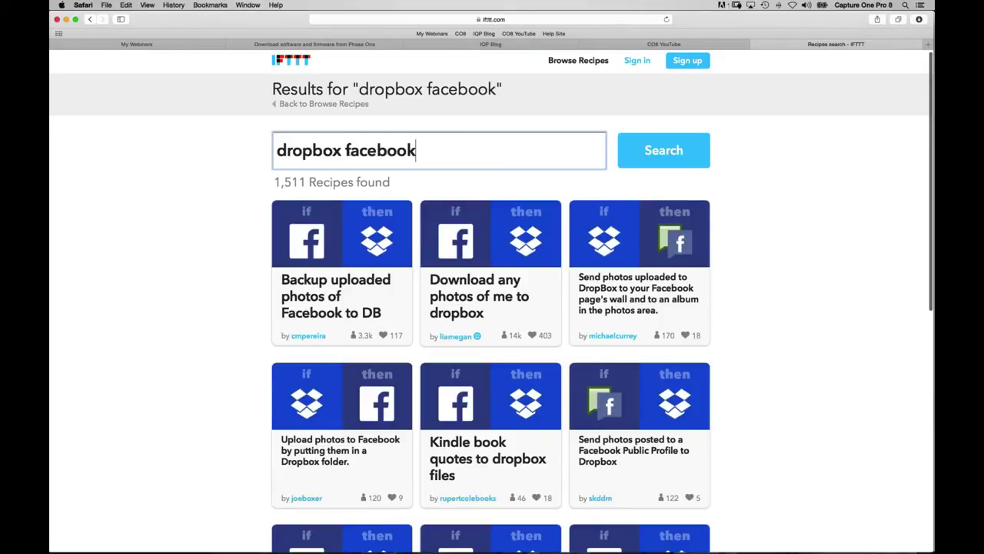
# - Search the IFTTT recipes for "dropbox flickr" and look through the results
pyautogui.moveTo(346, 151); pyautogui.dragTo(502, 164)
pyautogui.write('flickr')
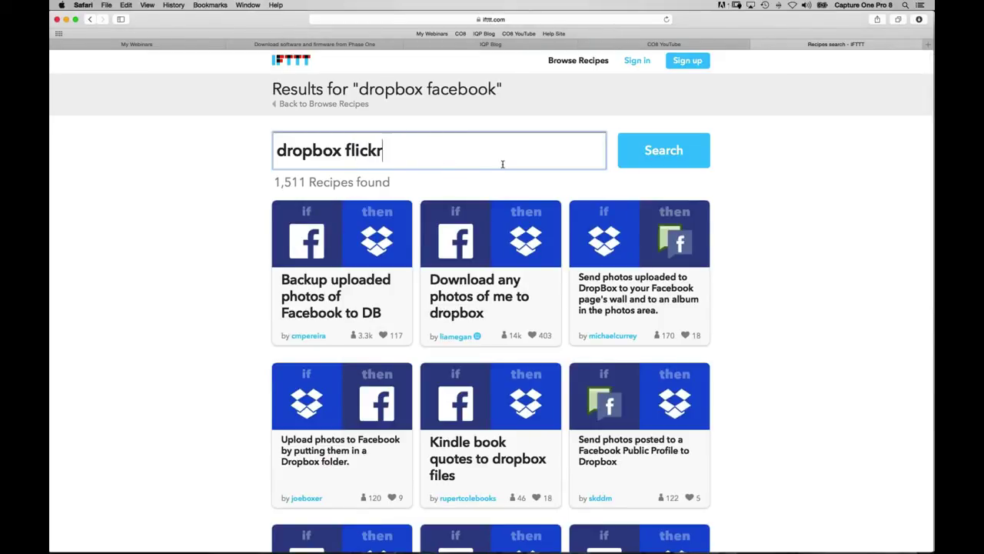
pyautogui.press('Return')
pyautogui.scroll(-1, 233, 220)
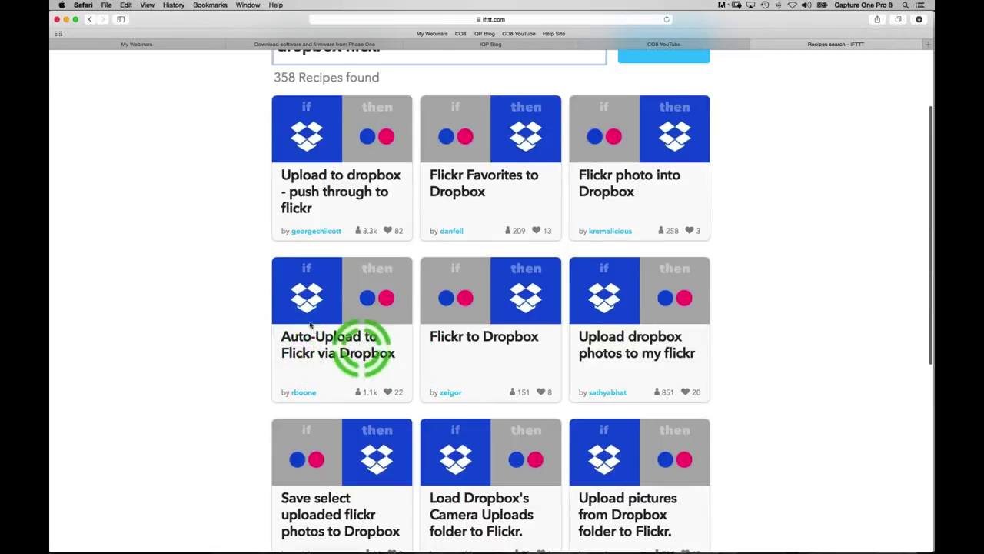
# - Search the IFTTT recipes for "dropbox 500px" and look through the results
pyautogui.scroll(3, 358, 352)
pyautogui.doubleClick(378, 146)
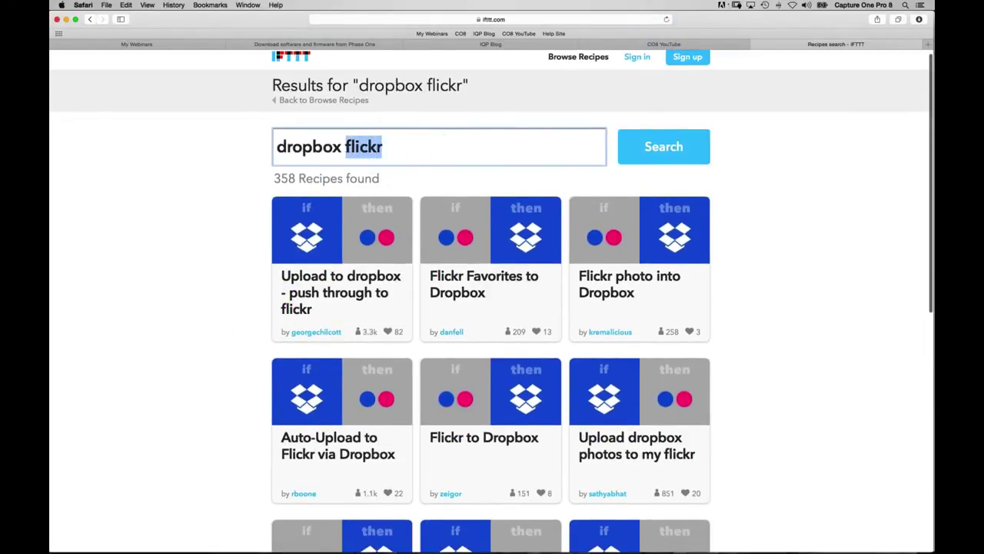
pyautogui.write('f500px')
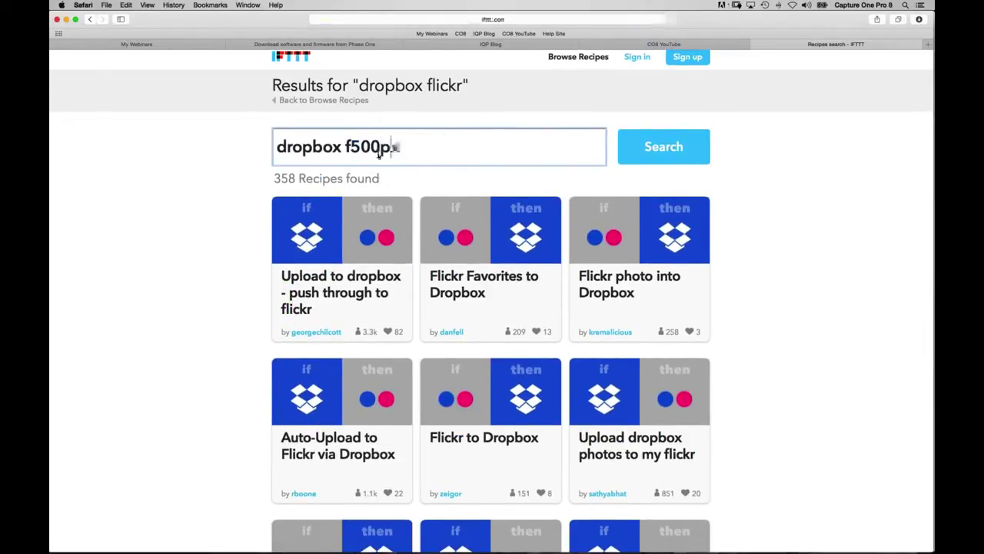
pyautogui.press('Return')
pyautogui.click(351, 152)
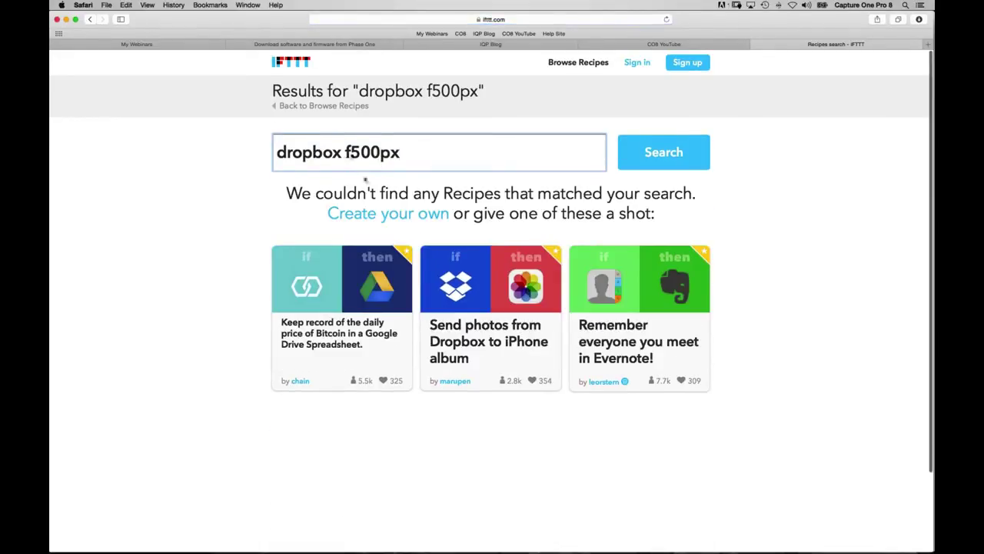
pyautogui.press('BackSpace')
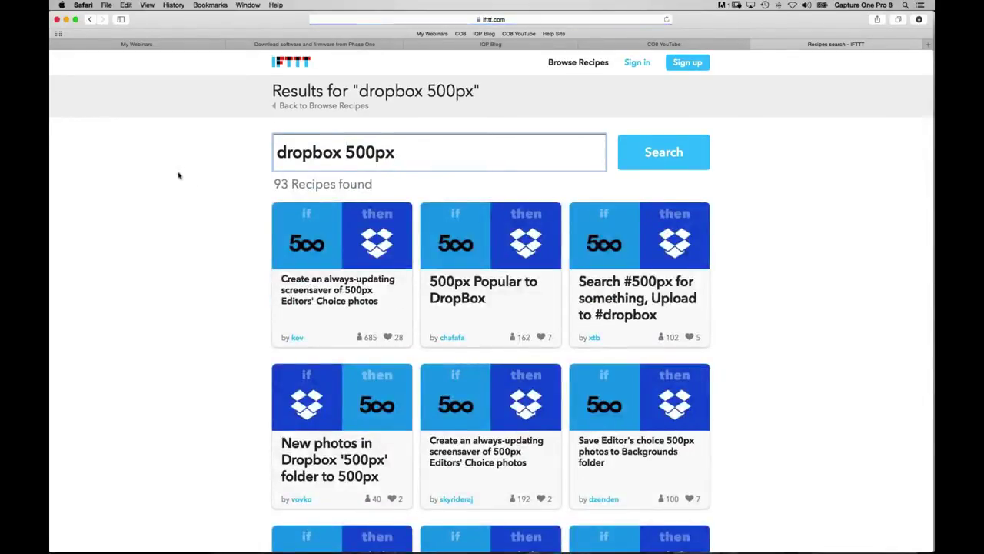
pyautogui.scroll(-2, 182, 175)
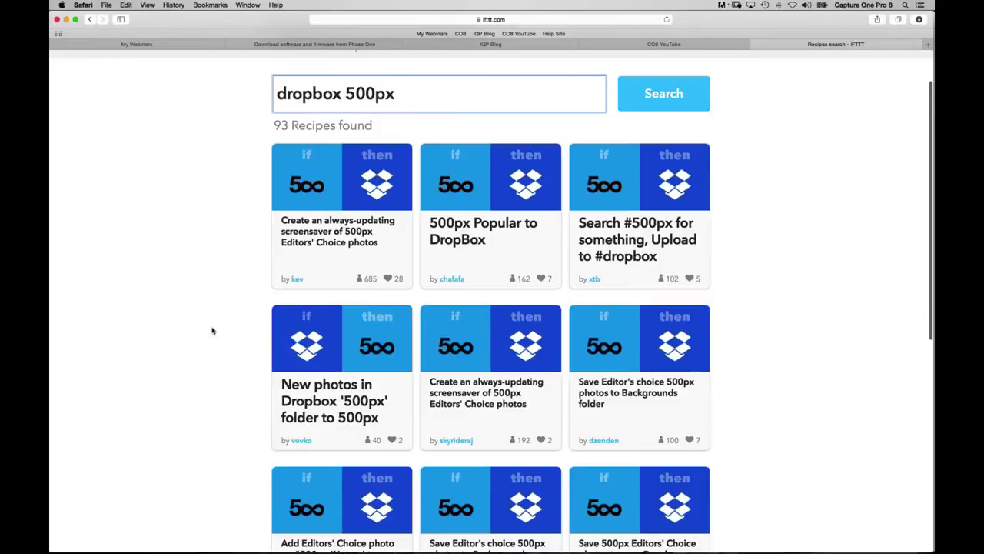
pyautogui.scroll(-2, 215, 332)
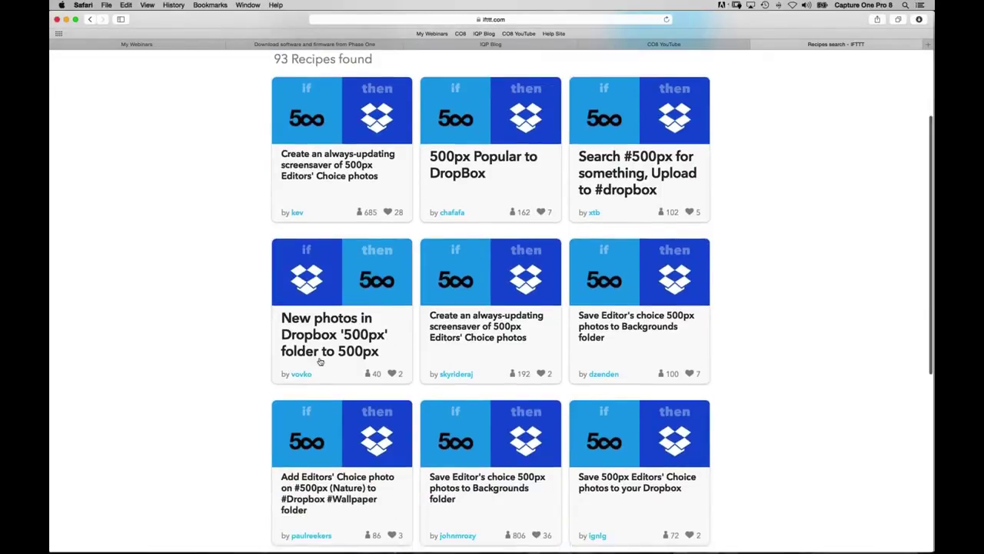
pyautogui.scroll(3, 267, 325)
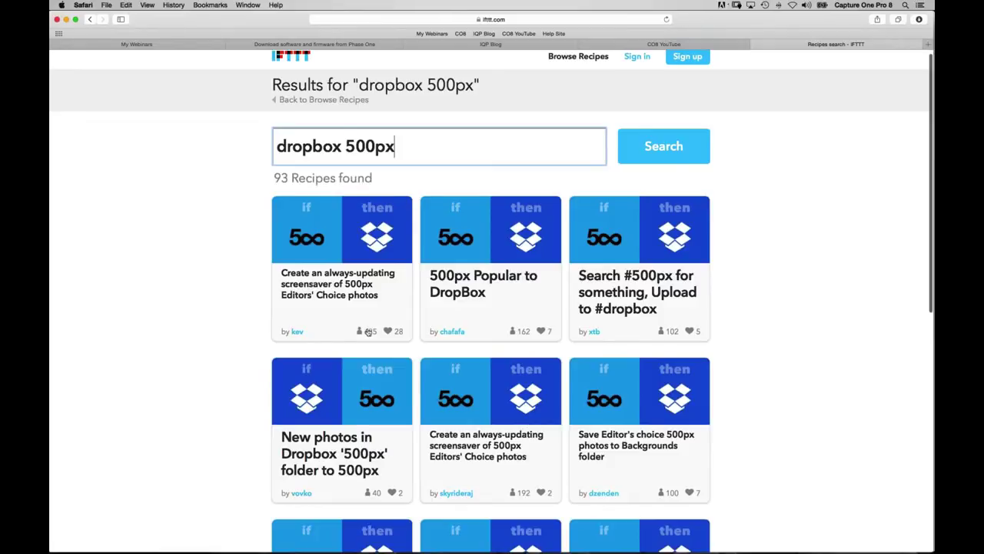
pyautogui.scroll(-3, 483, 292)
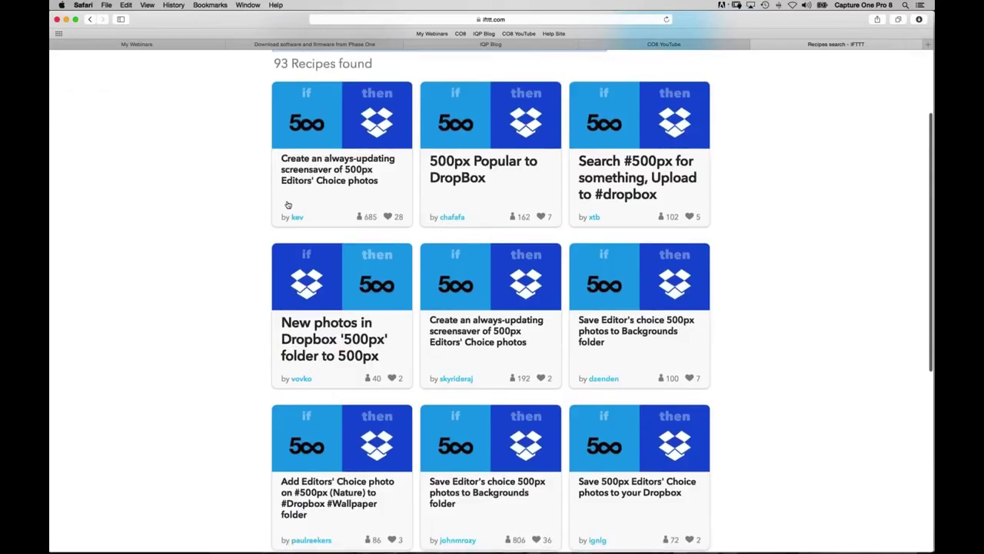
pyautogui.scroll(-2, 477, 339)
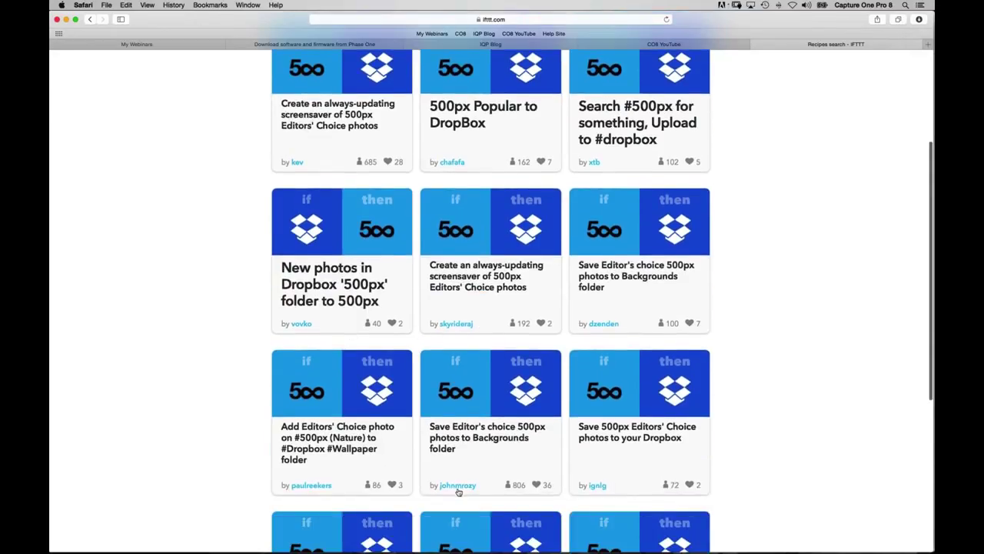
# - Examine the IFTTT results for "dropbox 500px", including the recipe sending new photos in a Dropbox folder to 500px
pyautogui.scroll(5, 212, 296)
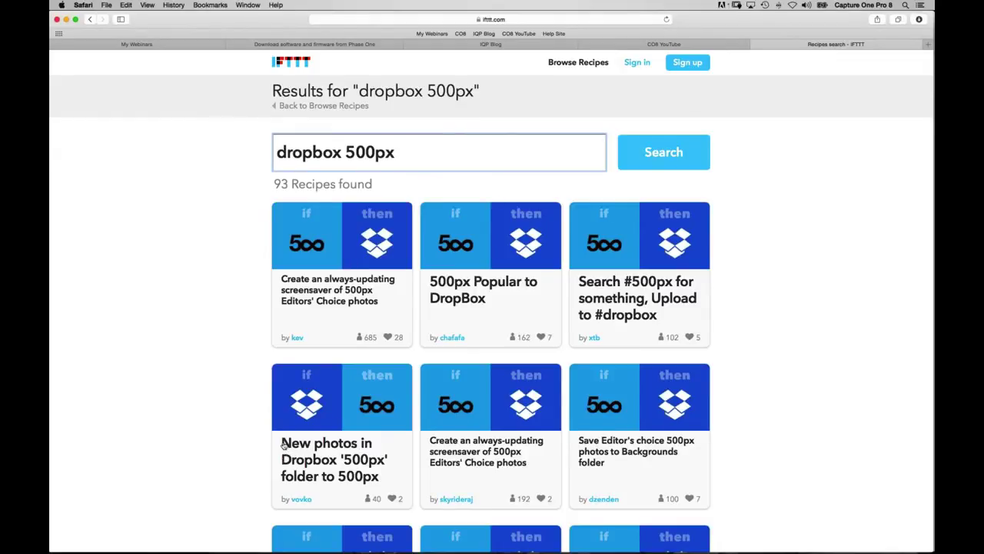
pyautogui.scroll(-5, 221, 384)
pyautogui.scroll(5, 228, 315)
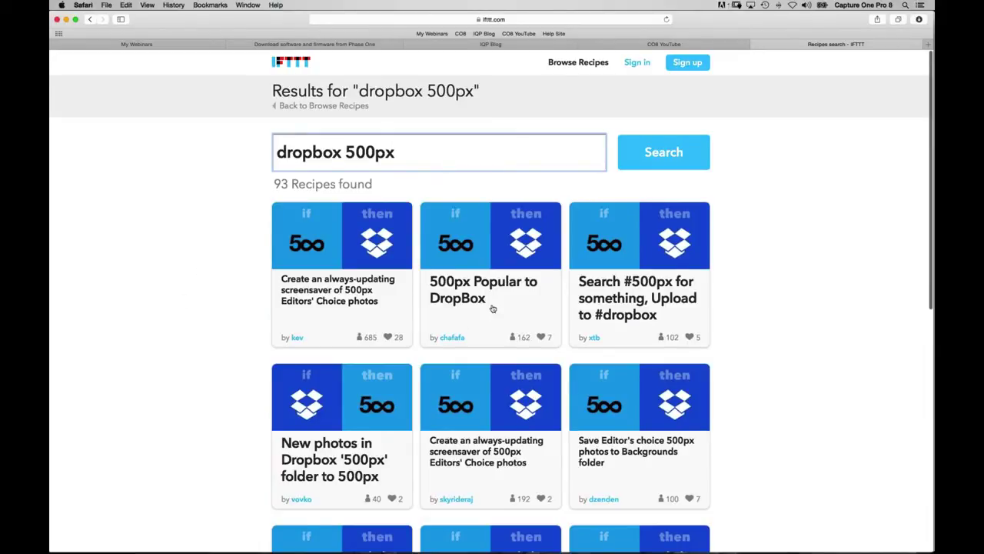
pyautogui.press('super+Tab')
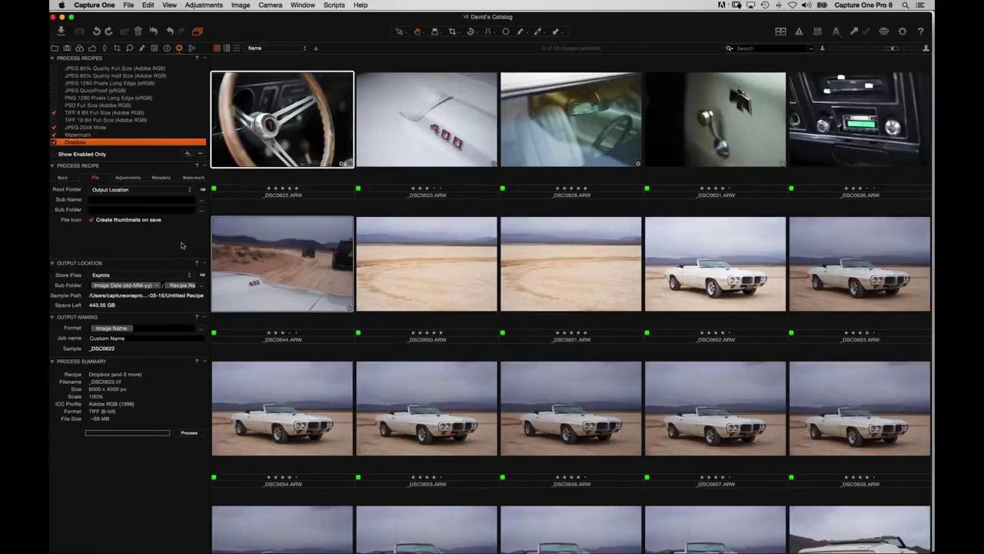
pyautogui.press('Return')
pyautogui.press('super+Tab')
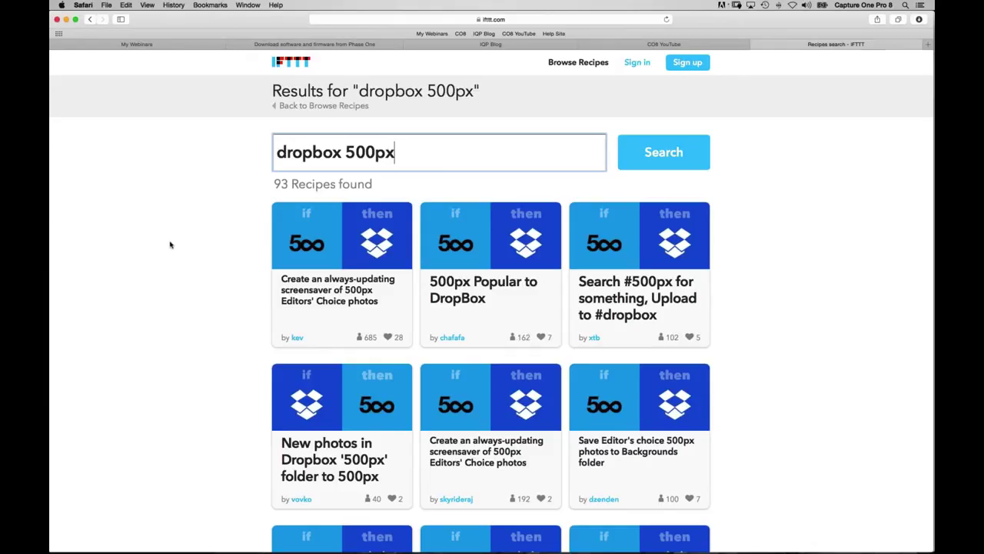
pyautogui.scroll(-2, 196, 216)
pyautogui.scroll(-10, 196, 216)
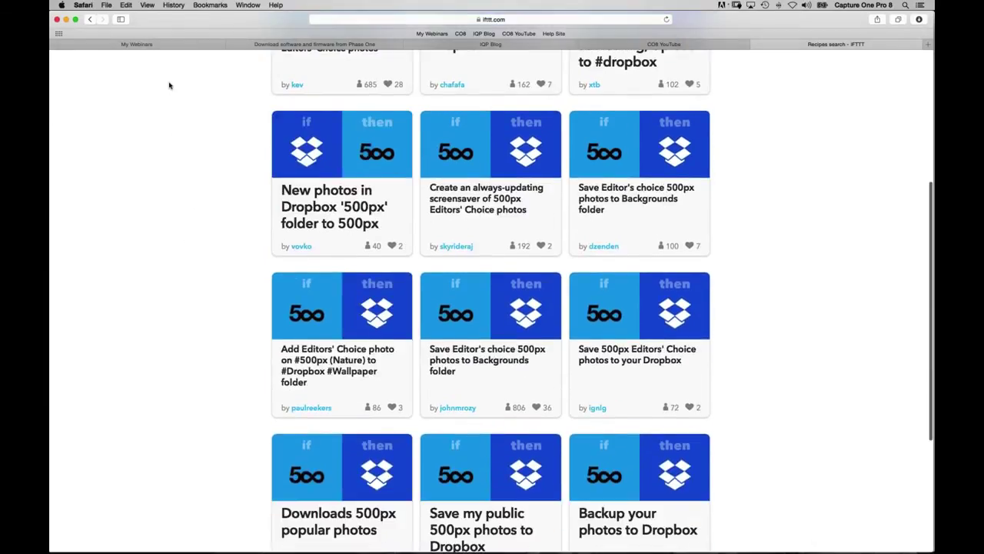
pyautogui.scroll(-2, 176, 214)
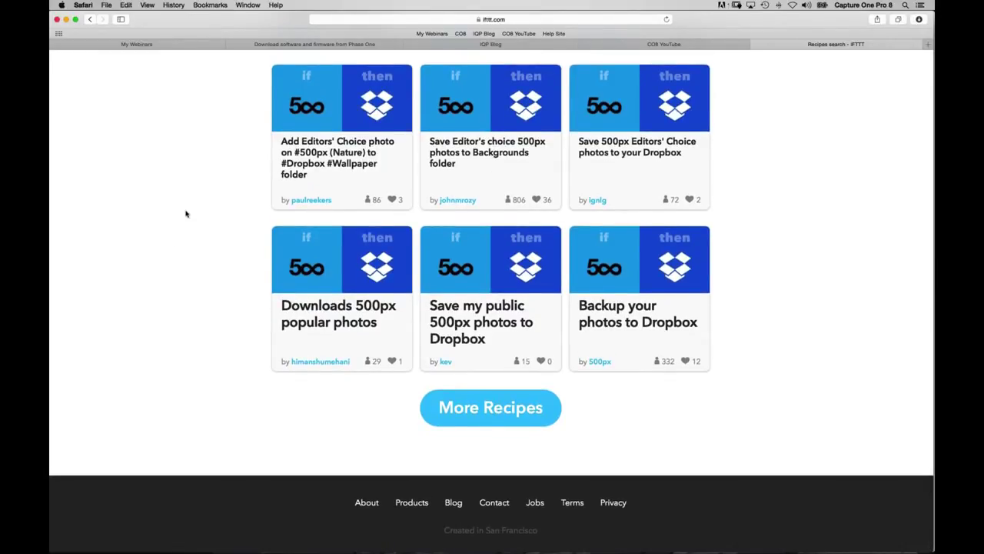
pyautogui.scroll(12, 185, 214)
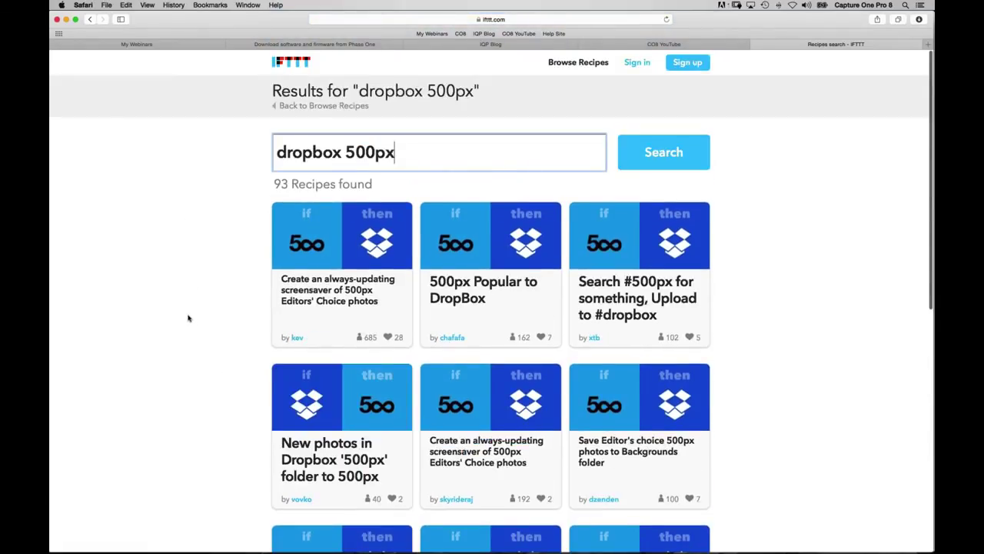
# - Switch to Capture One, leave the Dropbox recipe's name unchanged, and open the steering wheel image in the large viewer
pyautogui.press('super+Tab')
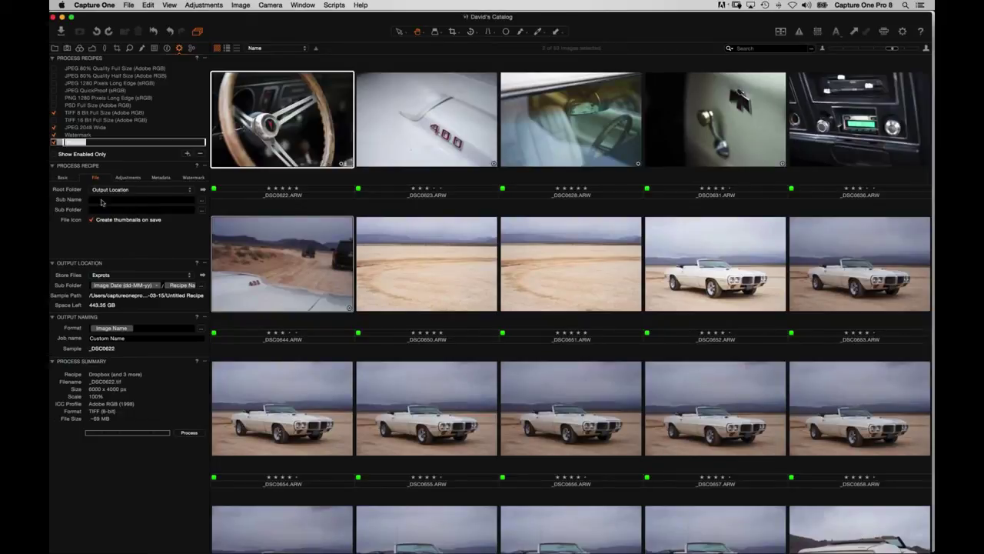
pyautogui.press('Return')
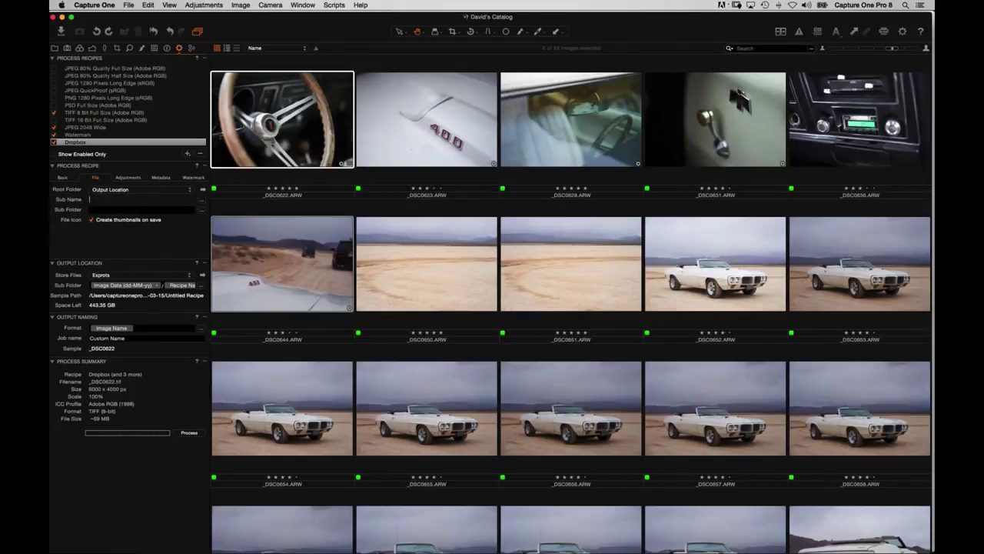
pyautogui.press('Tab')
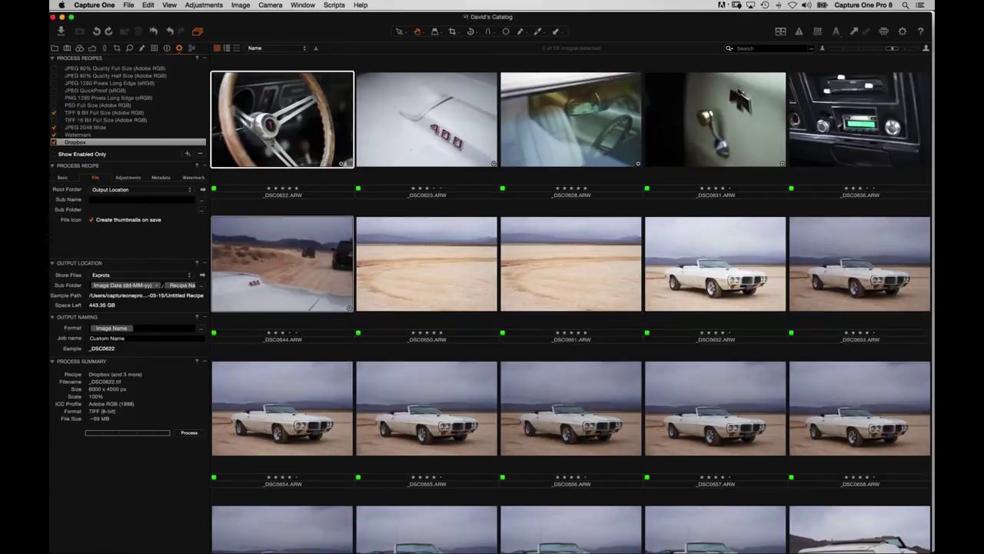
pyautogui.doubleClick(302, 146)
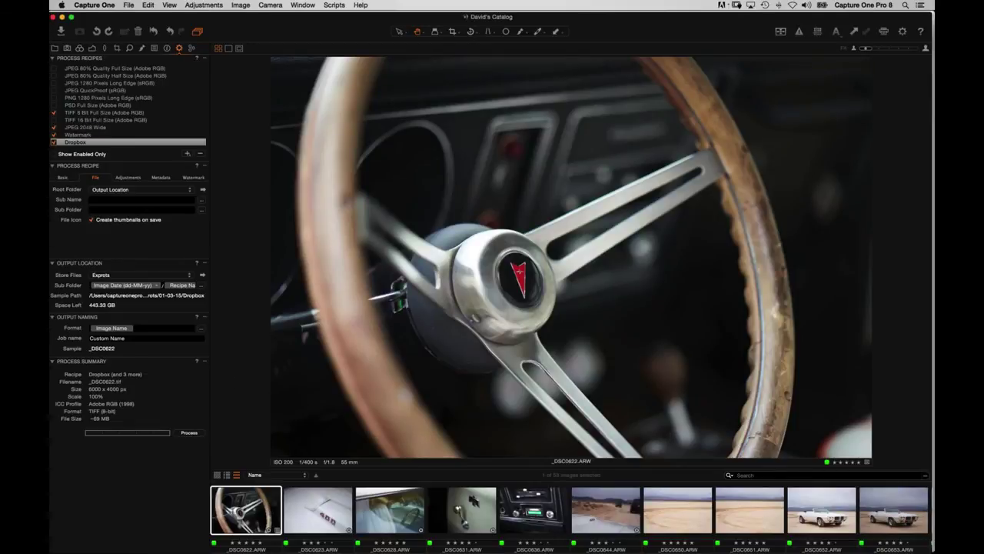
# - Browse the catalog images one at a time to the white convertible shots and back, stopping on _DSC0628.ARW
pyautogui.click(332, 509)
pyautogui.press('Right')
pyautogui.press('Right')
pyautogui.press('Right')
pyautogui.press('Right')
pyautogui.press('Right')
pyautogui.press('Right')
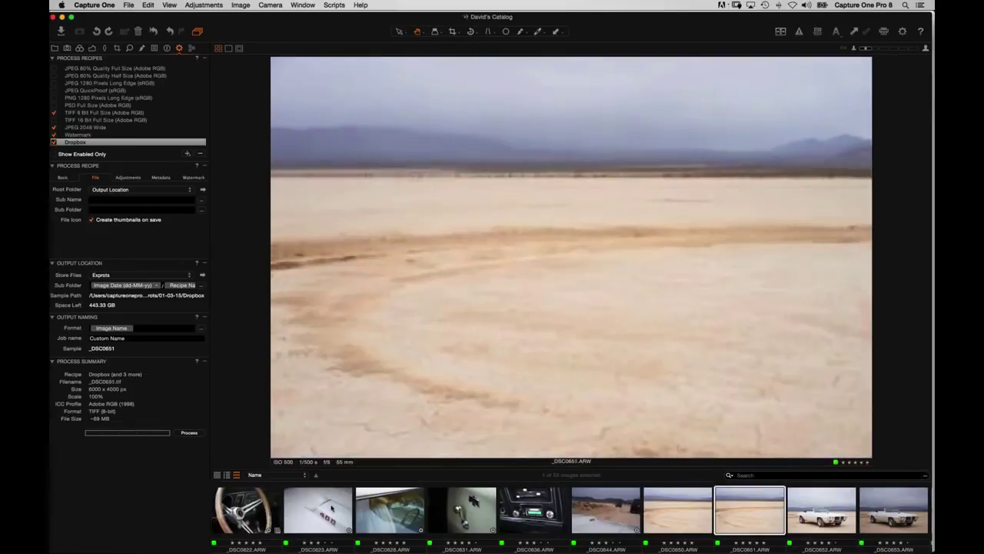
pyautogui.press('Right')
pyautogui.press('Right')
pyautogui.press('Right')
pyautogui.press('Right')
pyautogui.press('Right')
pyautogui.press('Right')
pyautogui.press('Right')
pyautogui.press('Right')
pyautogui.press('Right')
pyautogui.press('Right')
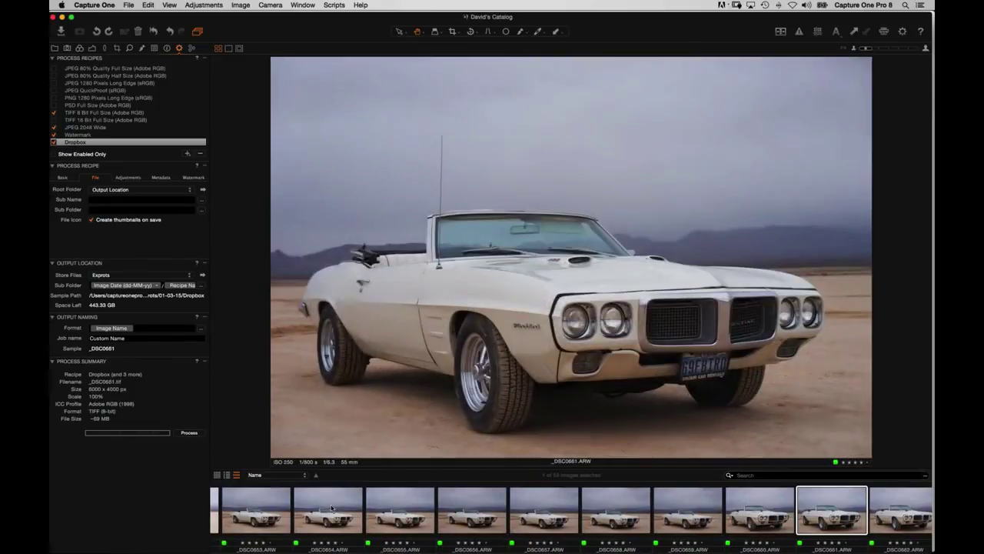
pyautogui.press('Left')
pyautogui.press('Left')
pyautogui.press('Left')
pyautogui.press('Left')
pyautogui.press('Left')
pyautogui.press('Left')
pyautogui.press('Left')
pyautogui.press('Left')
pyautogui.press('Left')
pyautogui.press('Left')
pyautogui.press('Left')
pyautogui.press('Left')
pyautogui.press('Left')
pyautogui.press('Left')
pyautogui.press('Left')
pyautogui.press('Left')
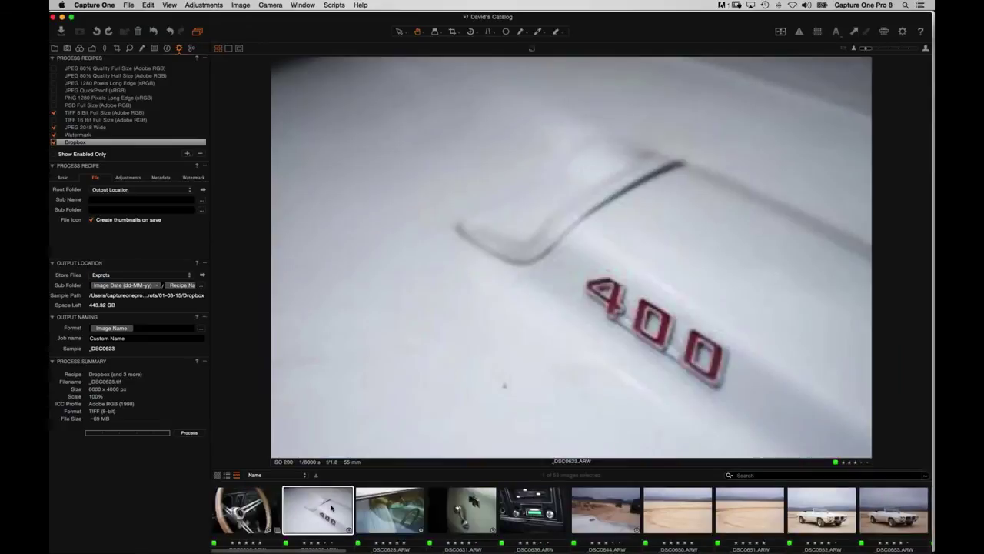
pyautogui.press('Left')
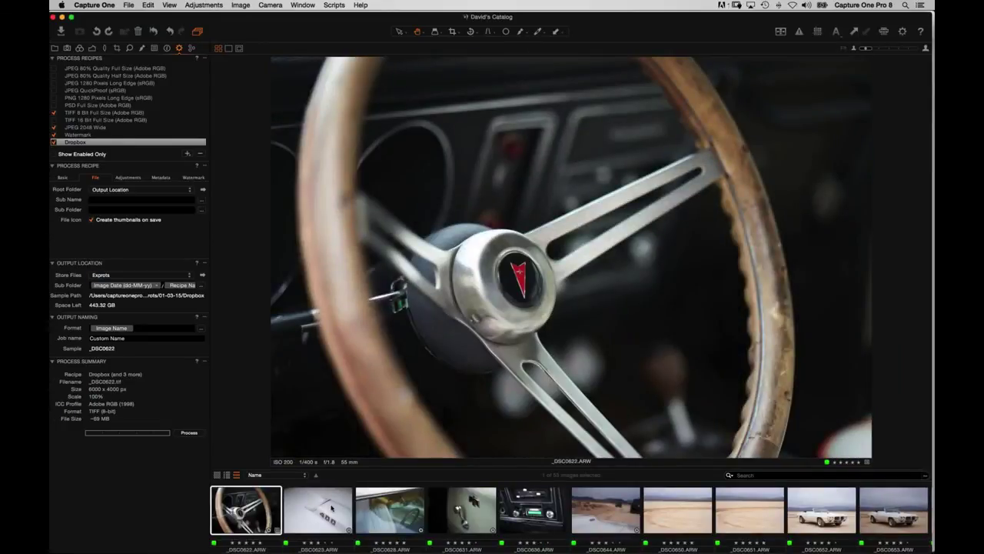
pyautogui.press('Right')
pyautogui.press('Right')
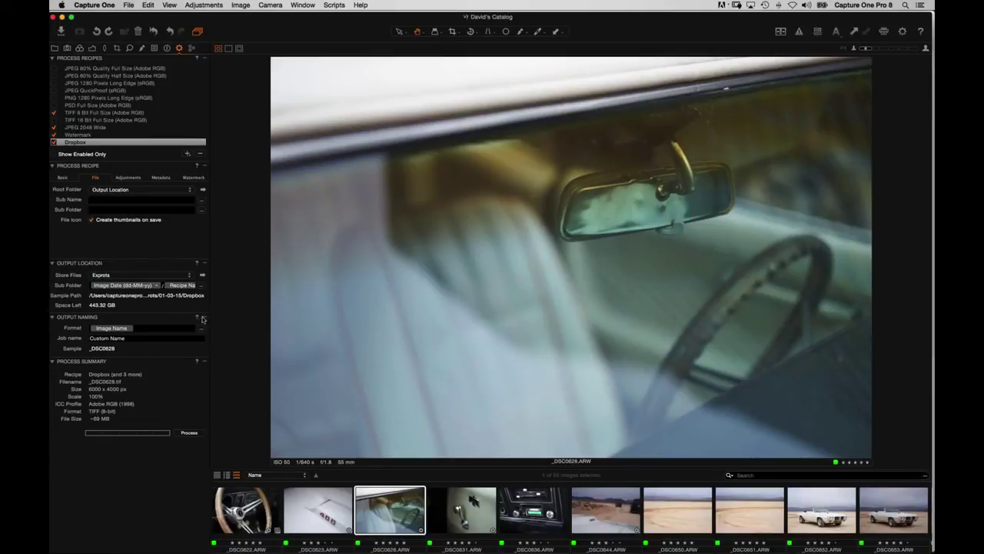
# - Review the tokens available for the output location's sub folder and close the list without changing the format
pyautogui.click(201, 286)
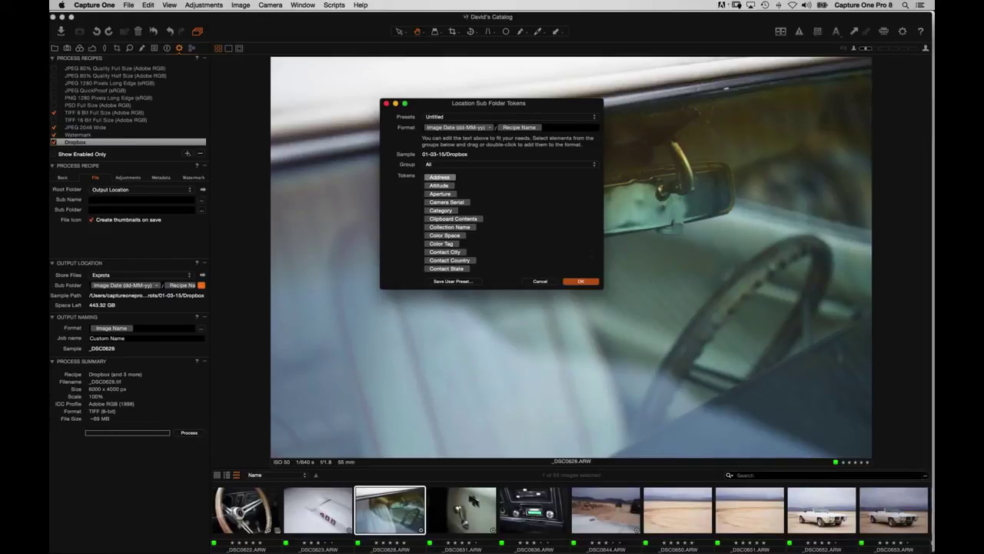
pyautogui.click(547, 129)
pyautogui.click(504, 165)
pyautogui.click(503, 165)
pyautogui.scroll(-5, 539, 192)
pyautogui.scroll(-10, 553, 198)
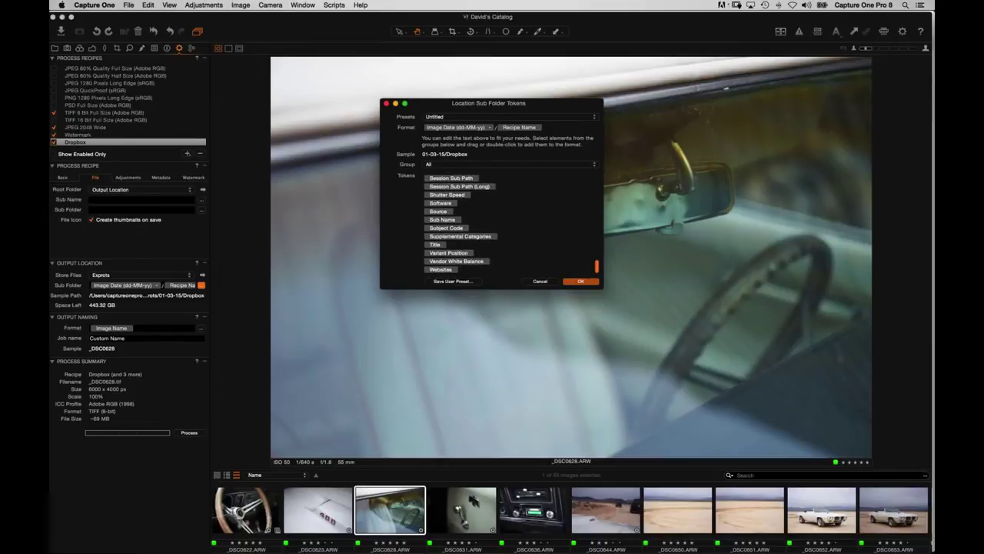
pyautogui.scroll(3, 500, 223)
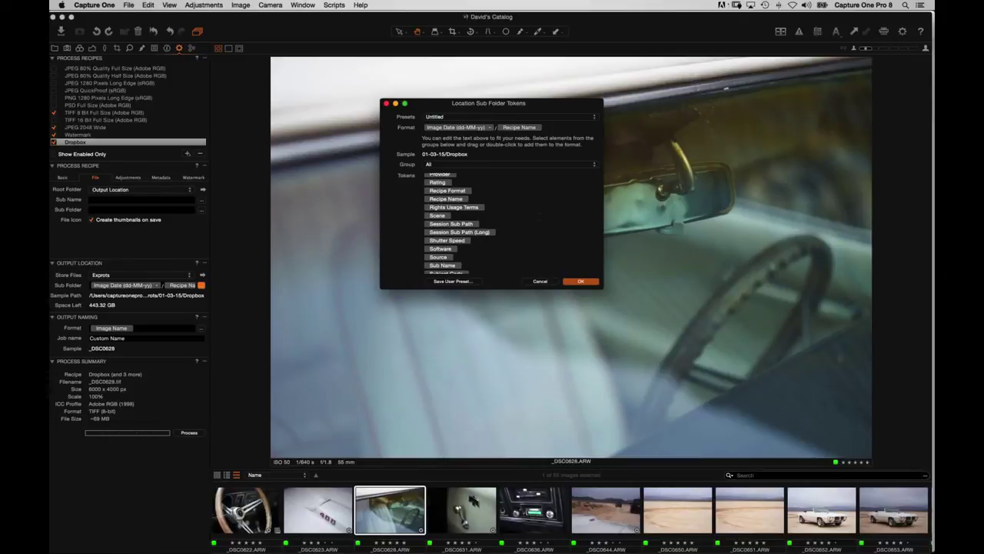
pyautogui.scroll(5, 556, 214)
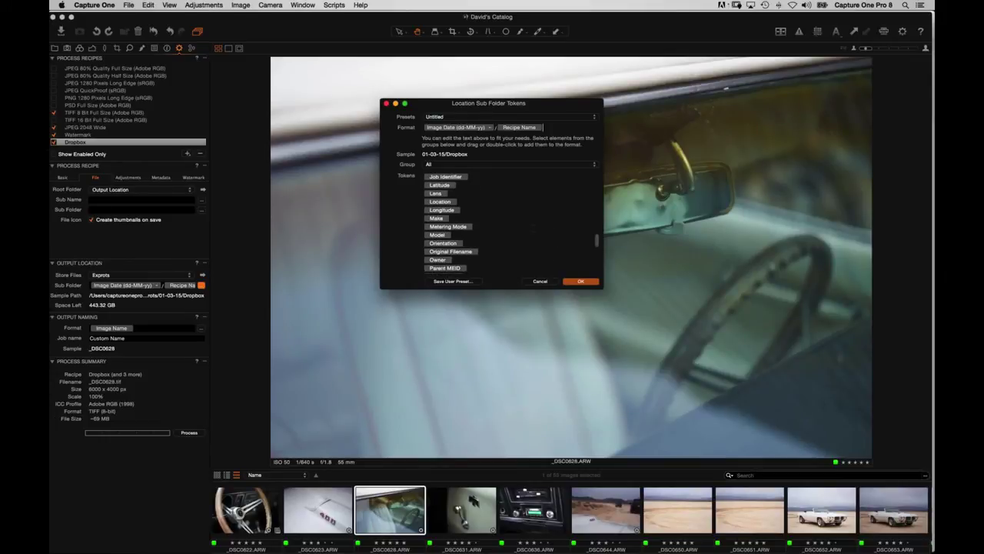
pyautogui.scroll(8, 526, 222)
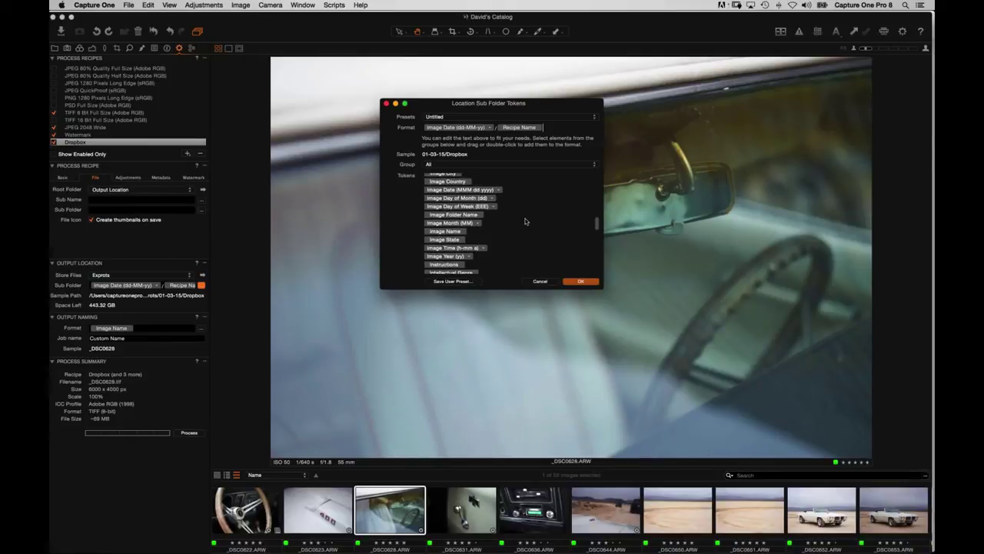
pyautogui.scroll(2, 526, 221)
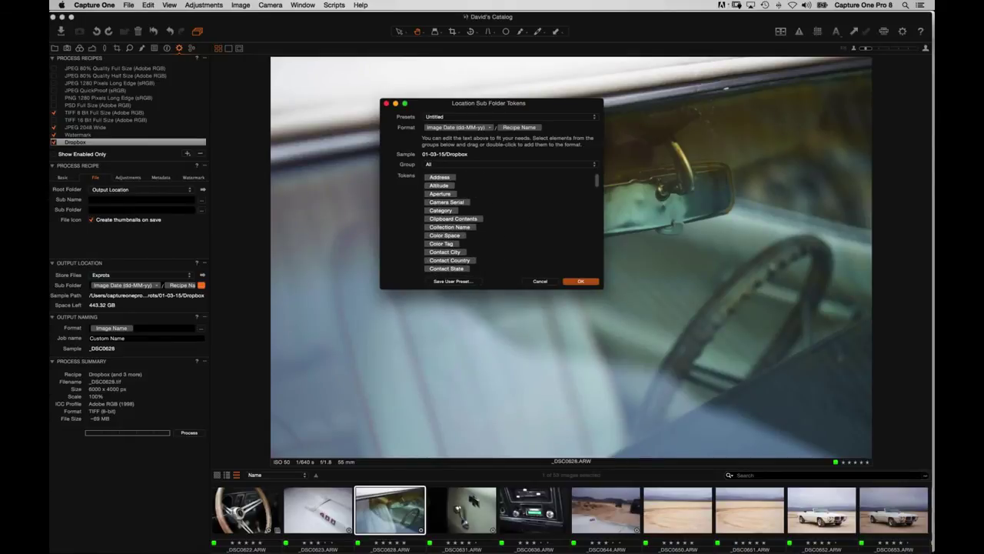
pyautogui.scroll(-1, 516, 205)
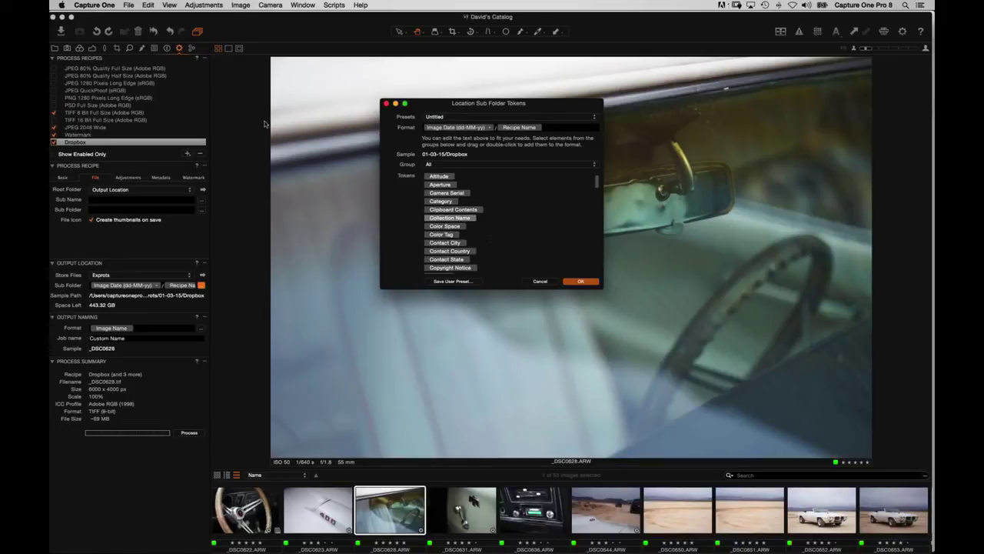
pyautogui.click(541, 281)
# - Show the 4 Star and Above collection of the USA Road Trip project and return to the process recipes
pyautogui.click(54, 49)
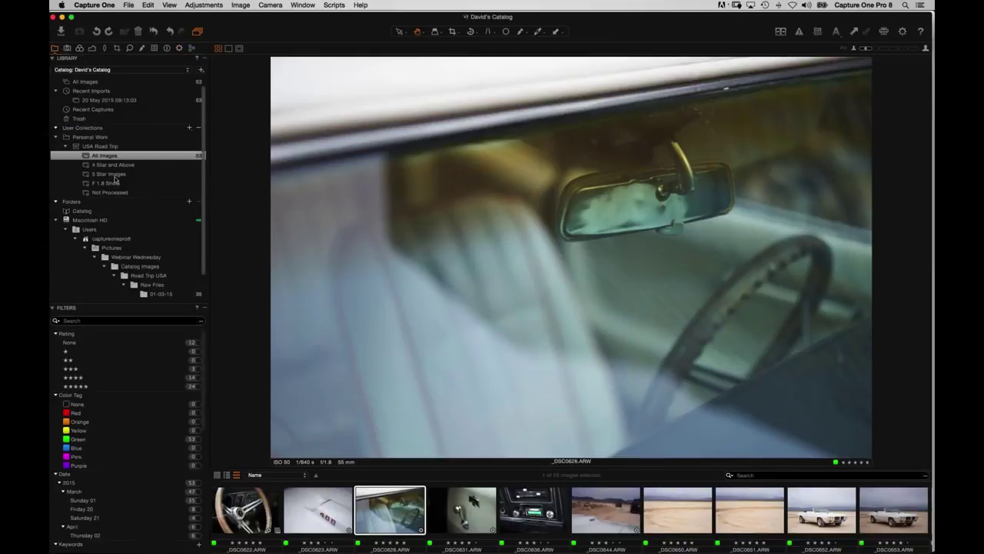
pyautogui.click(115, 164)
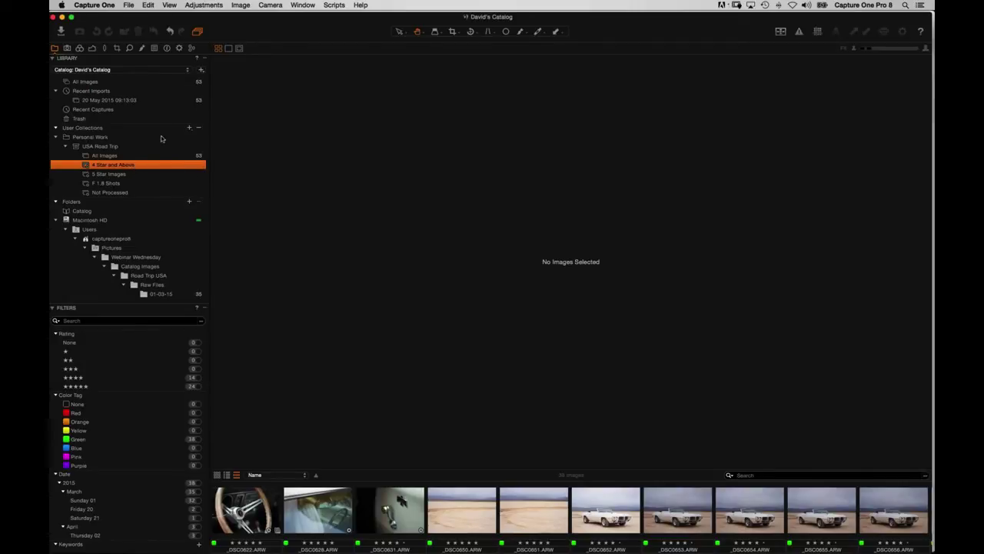
pyautogui.click(179, 48)
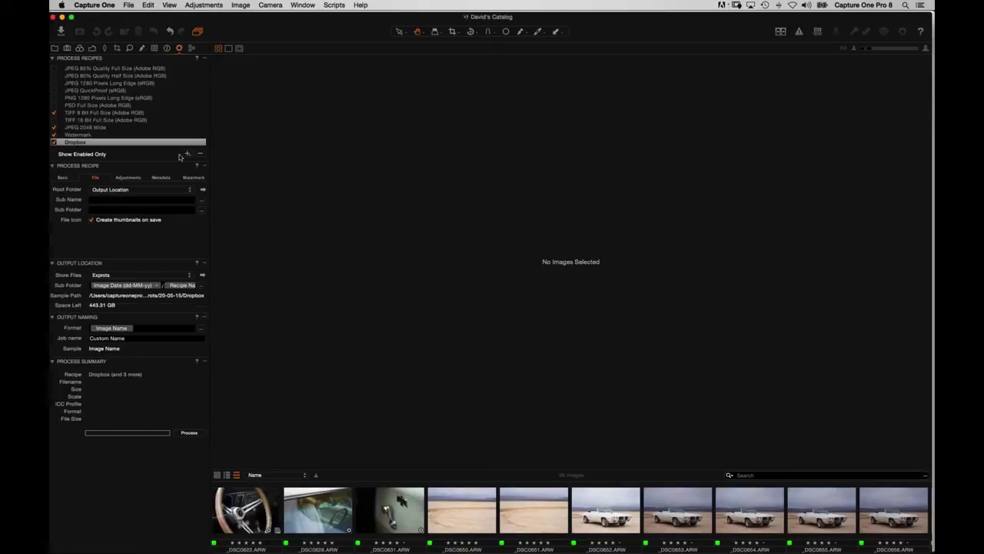
# - Review the tokens available for the Dropbox recipe's sub name and close the list without adding any
pyautogui.click(202, 199)
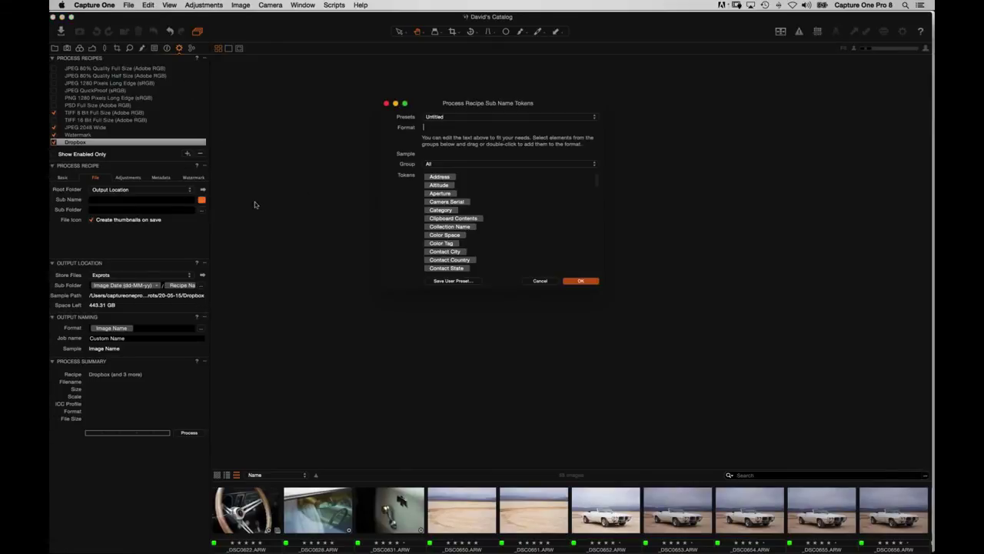
pyautogui.scroll(-5, 461, 223)
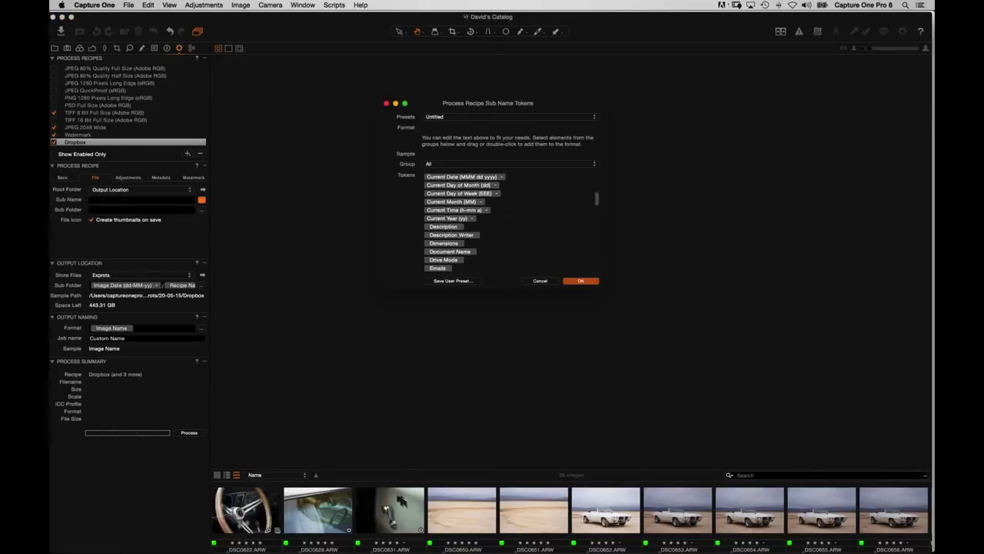
pyautogui.scroll(-8, 494, 222)
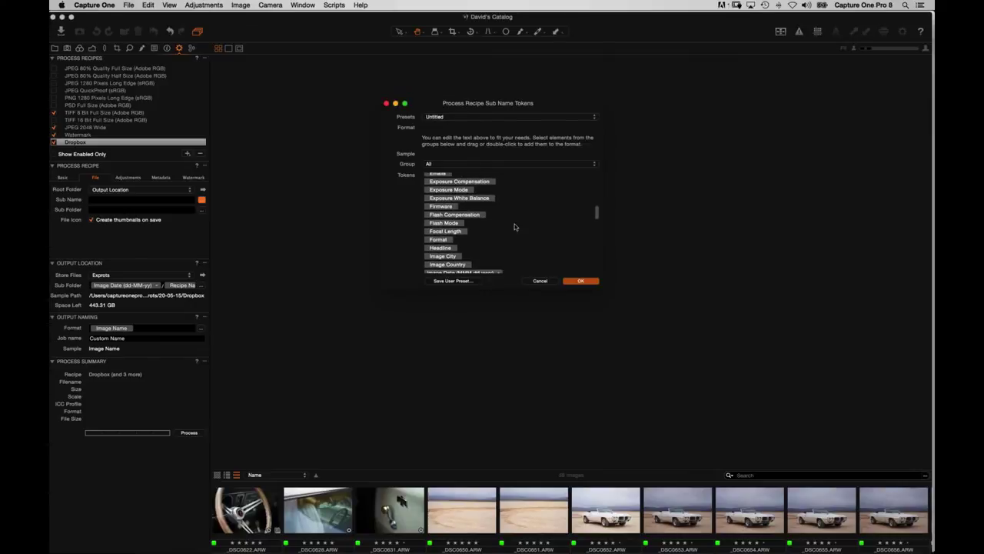
pyautogui.scroll(-10, 521, 224)
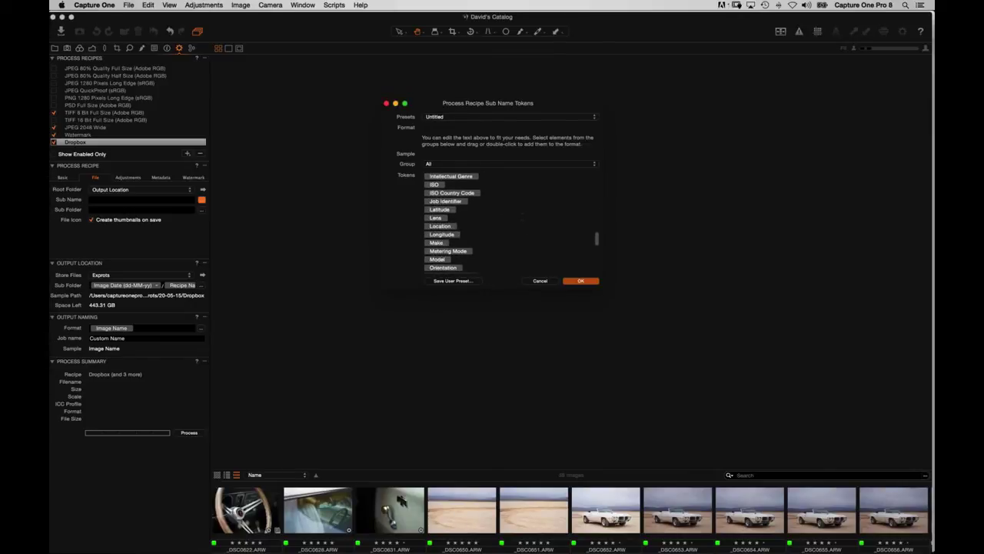
pyautogui.scroll(-3, 461, 223)
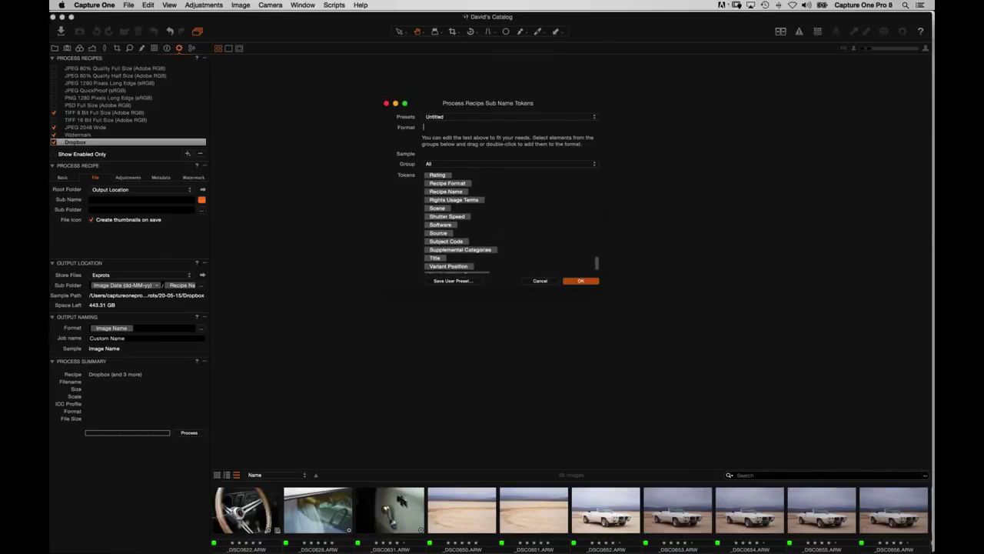
pyautogui.scroll(-2, 522, 218)
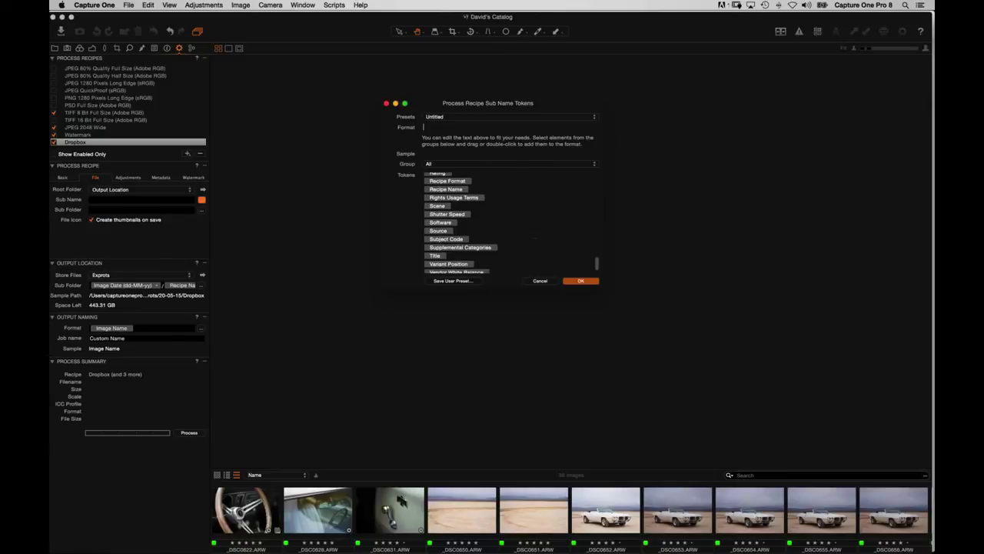
pyautogui.click(538, 281)
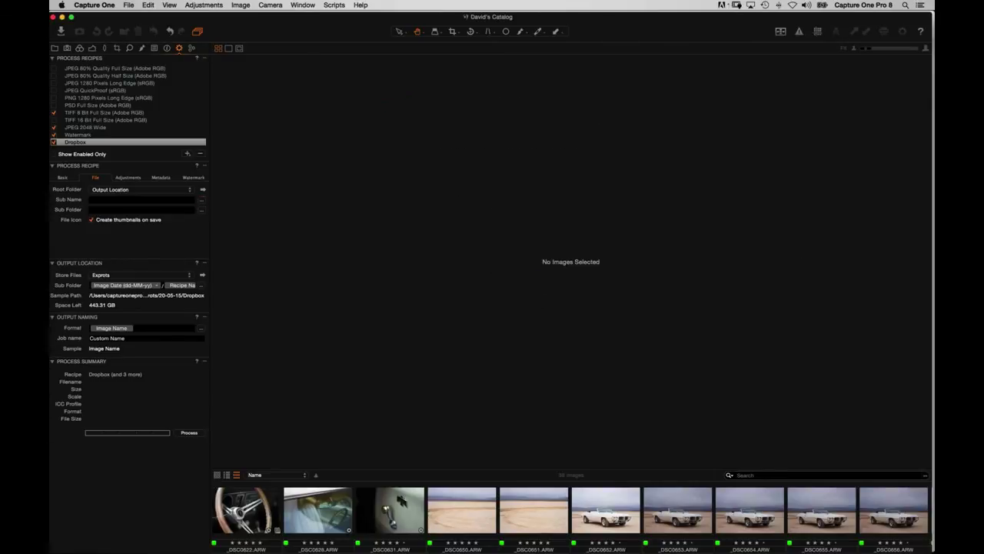